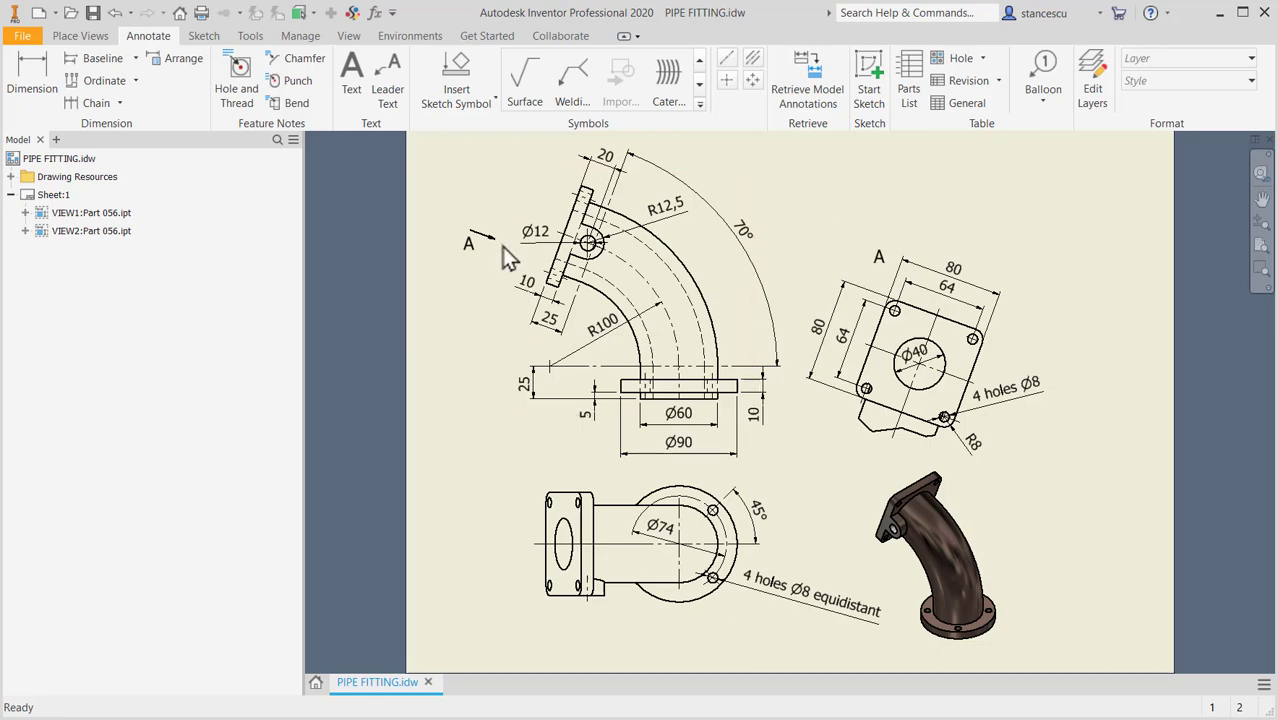
- Create a new part from the Standard (mm).ipt template
click(40, 13)
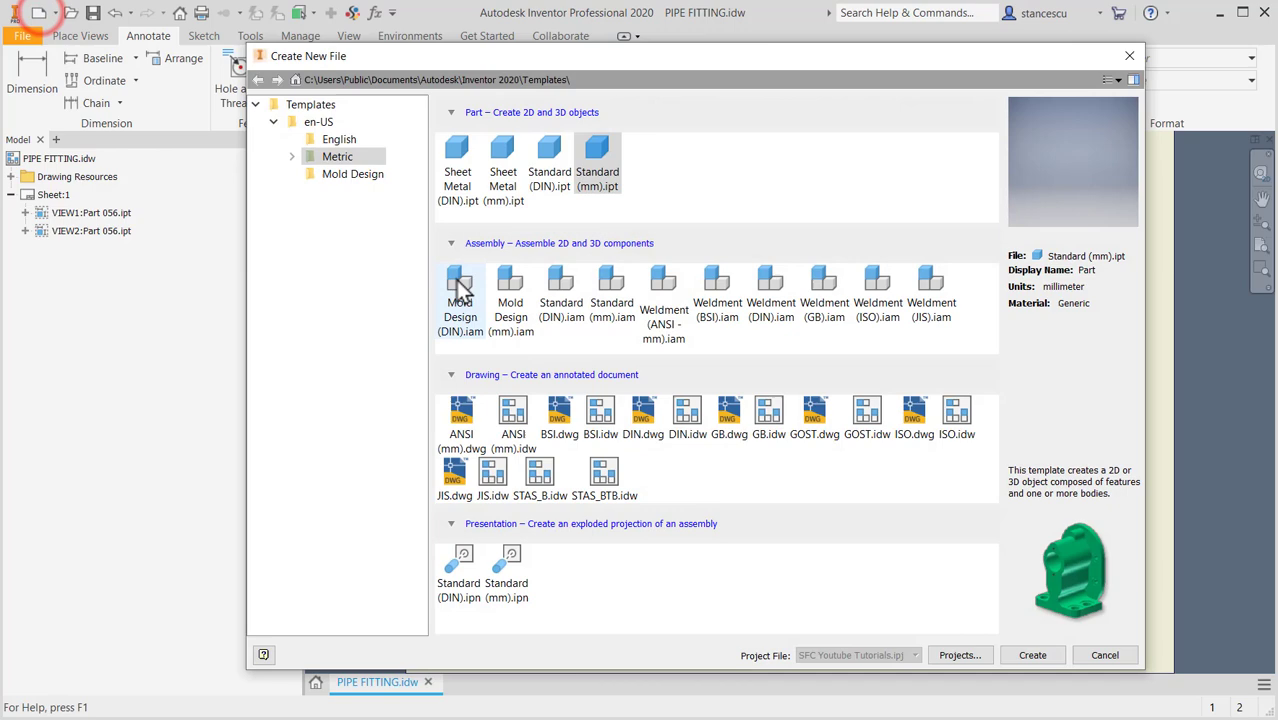
click(593, 153)
double_click(594, 160)
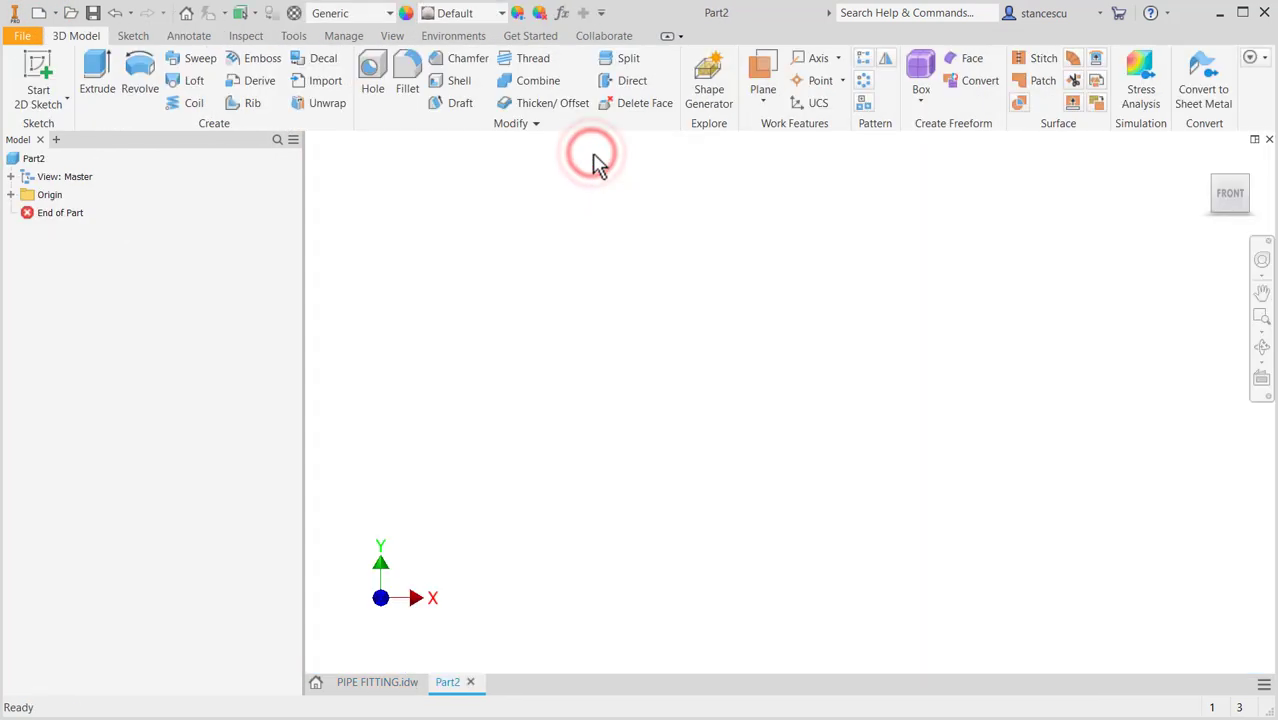
- Start a 2D sketch on the XY plane, then go back to the PIPE FITTING.idw drawing
click(35, 68)
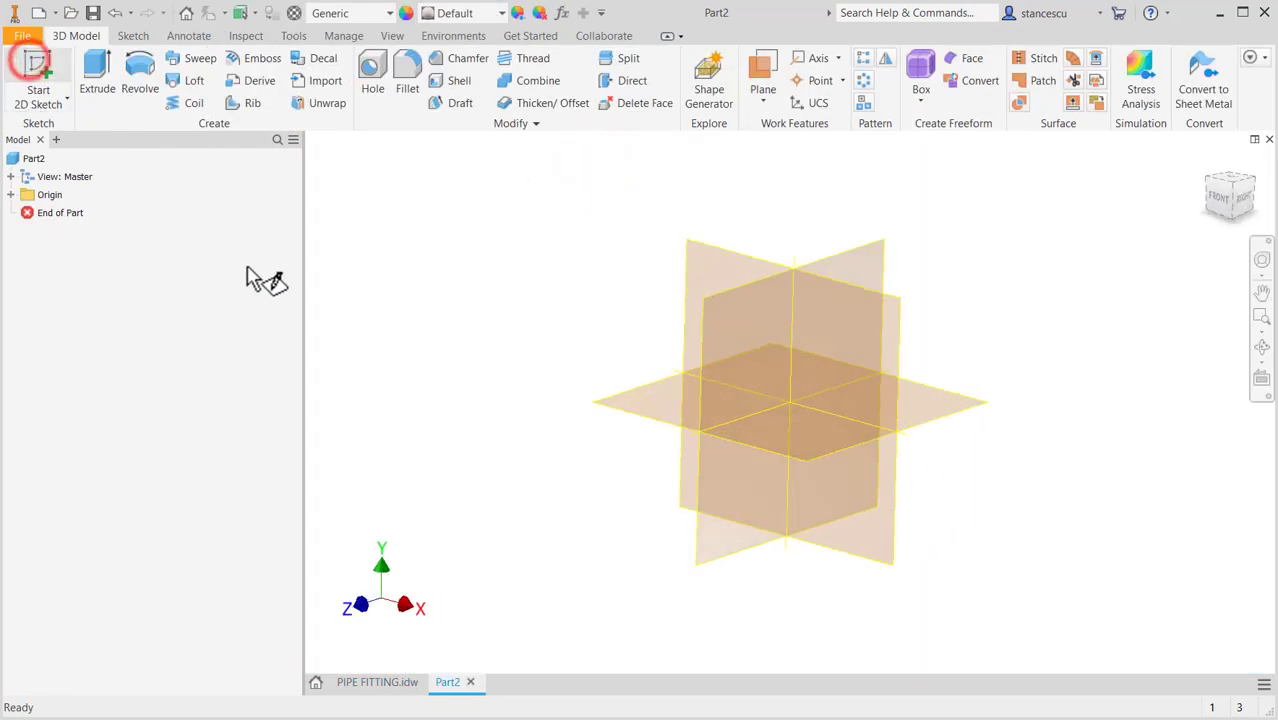
click(710, 232)
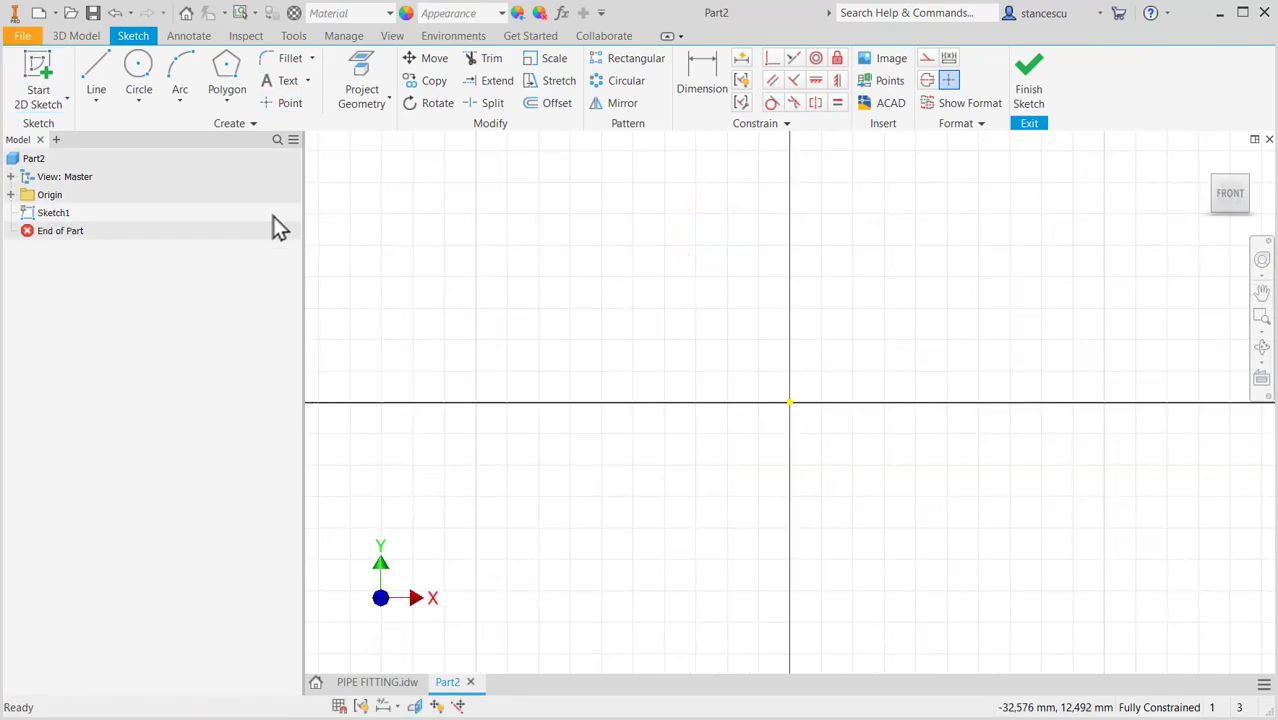
click(401, 682)
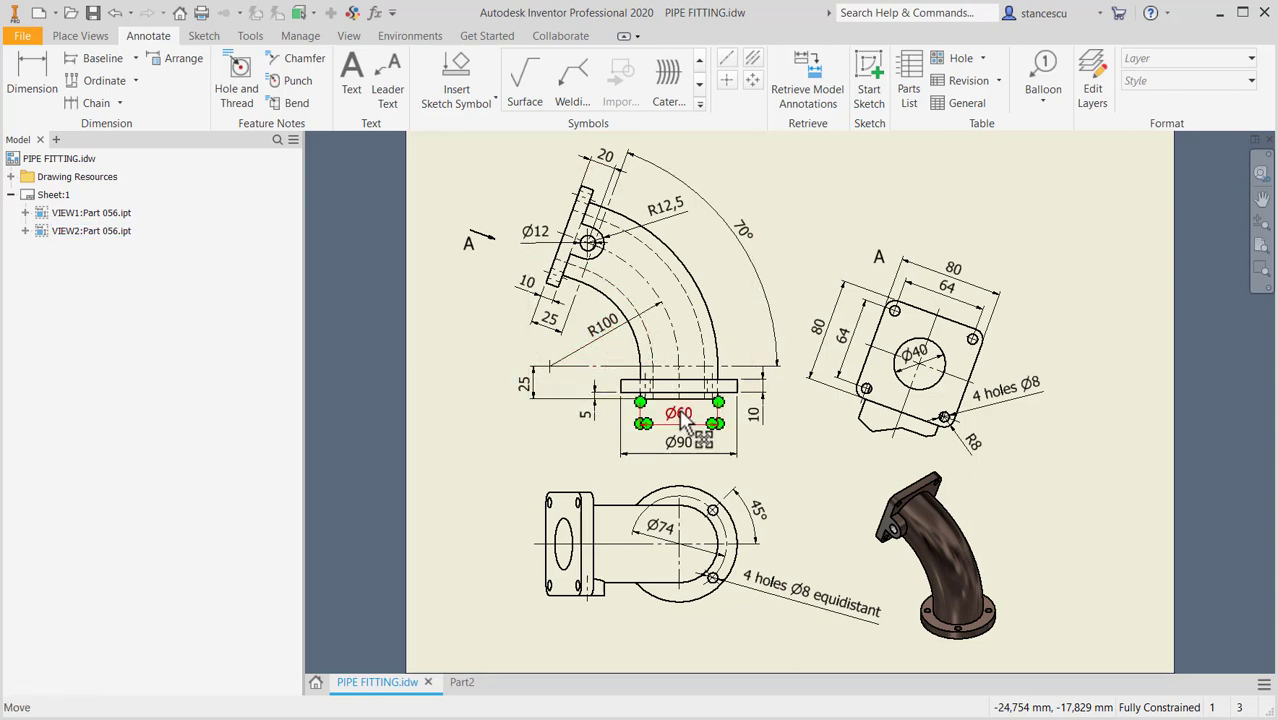
- Zoom and pan across the elbow's R100 and Ø12 dimensions, then return to Part2's sketch
scroll(680, 380, up, 4)
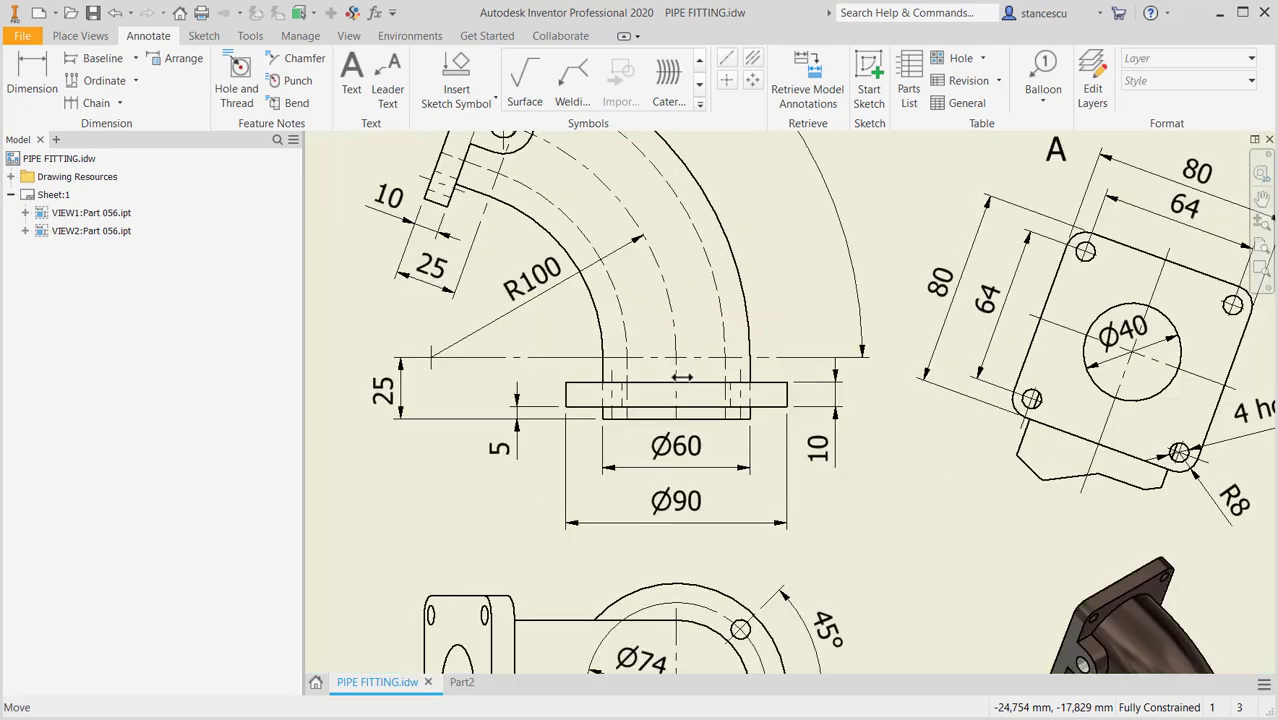
mouse_move(686, 400)
middle_down()
mouse_move(690, 480)
mouse_move(757, 469)
middle_up()
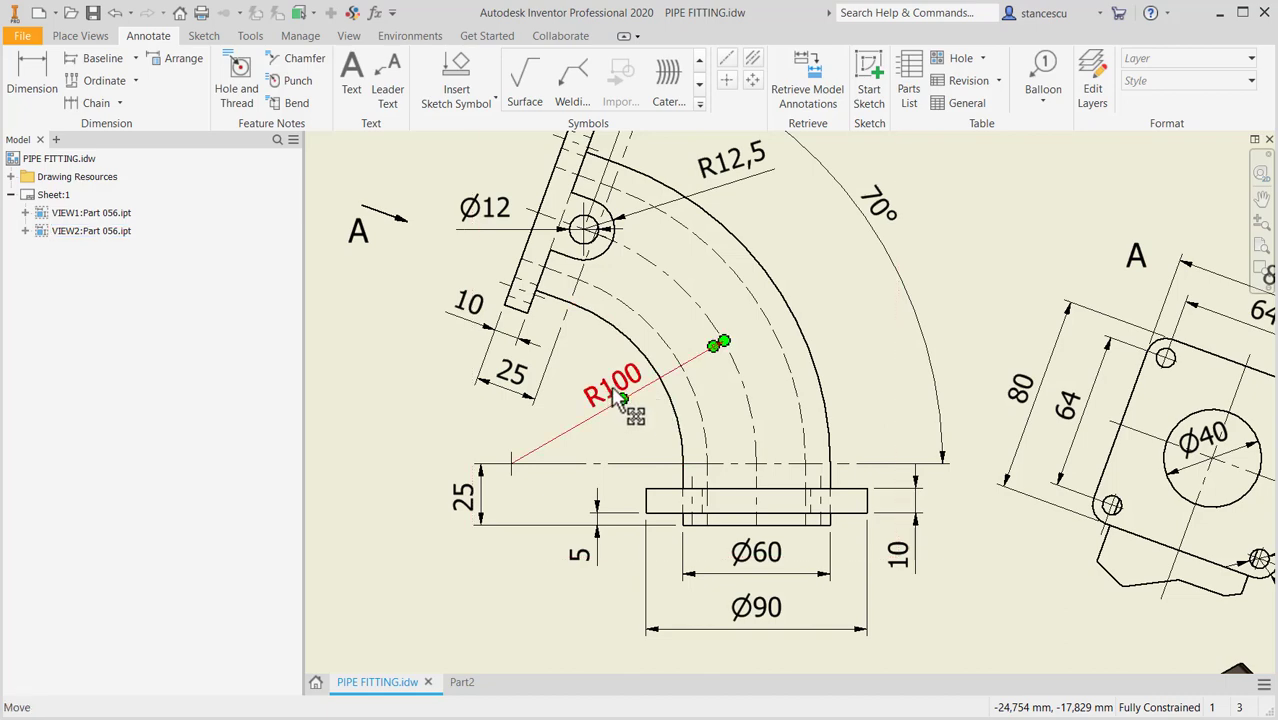
mouse_move(662, 305)
middle_down()
mouse_move(693, 365)
mouse_move(679, 382)
middle_up()
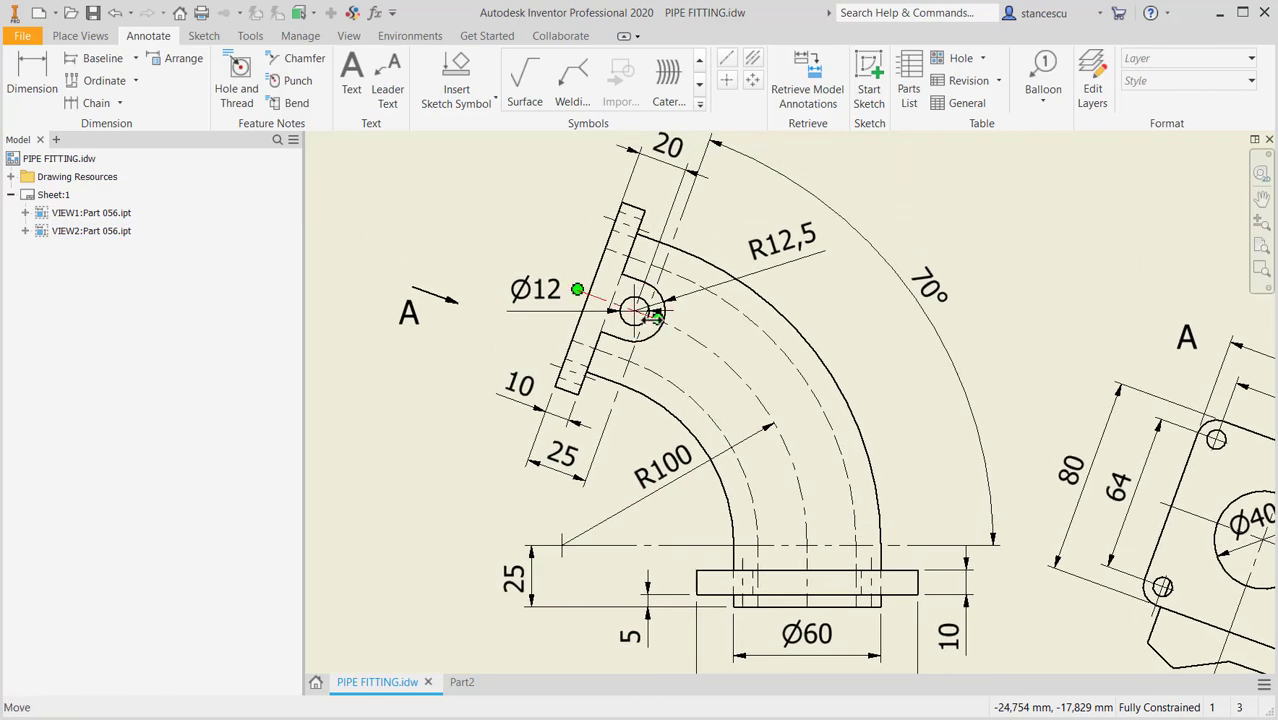
middle_drag(658, 318, 690, 364)
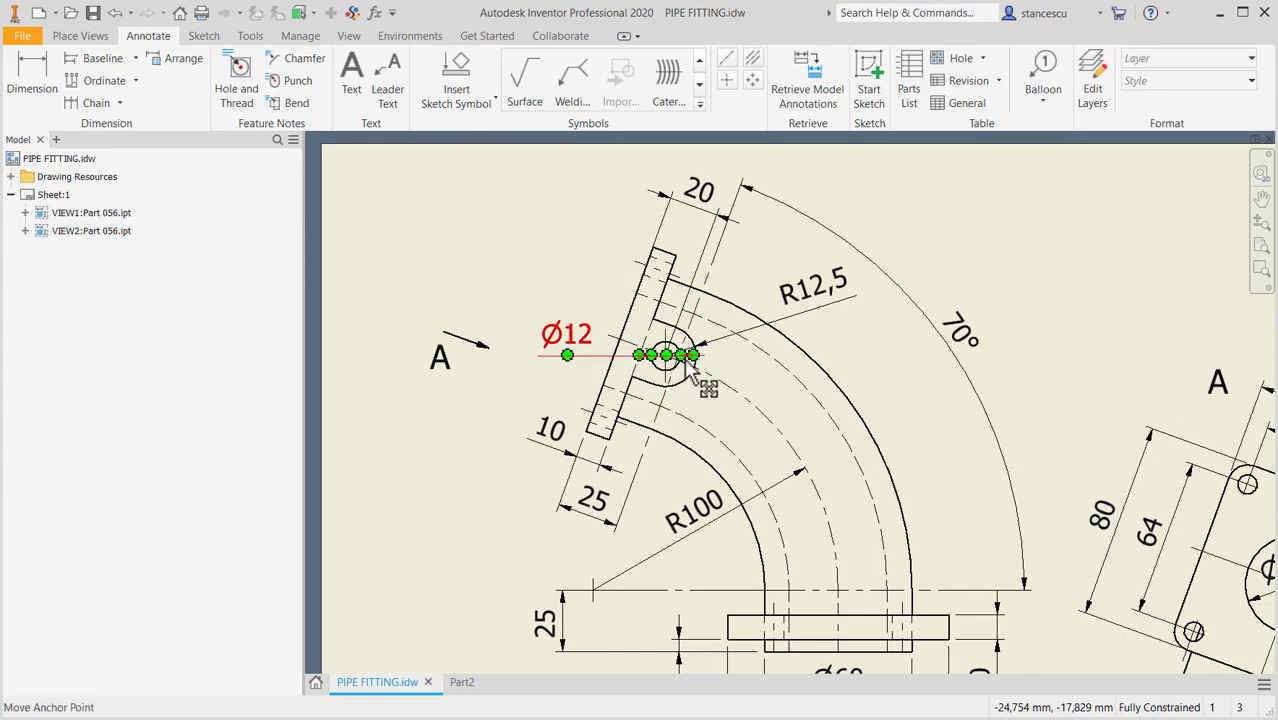
mouse_move(781, 412)
middle_down()
mouse_move(764, 337)
mouse_move(670, 317)
mouse_move(676, 357)
middle_up()
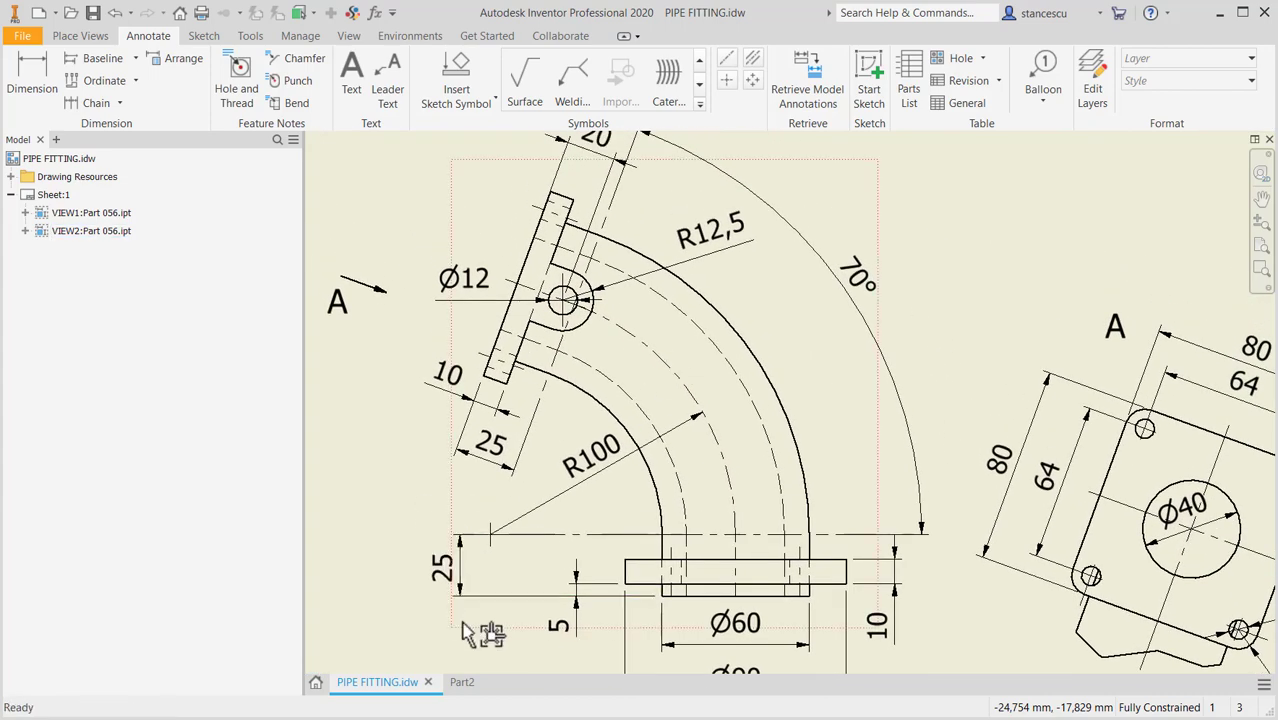
click(460, 682)
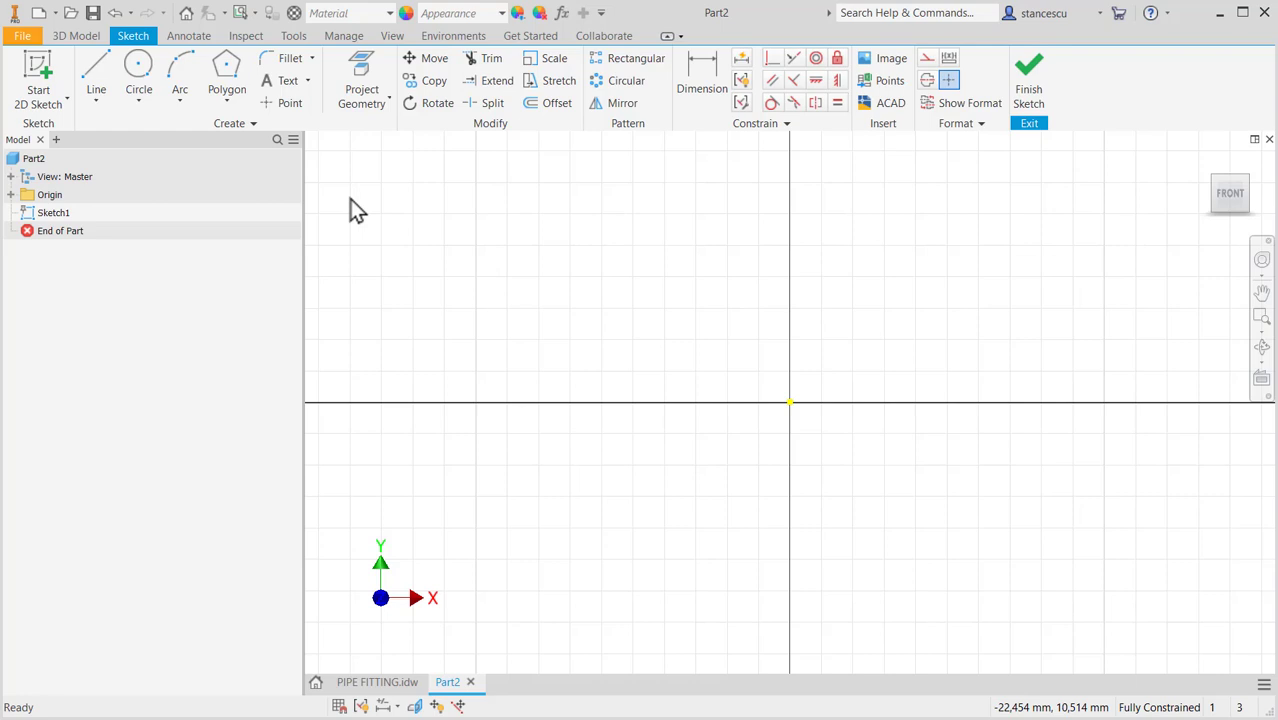
- Draw a vertical line up to the origin, continue with a tangent arc and a short straight end
click(93, 76)
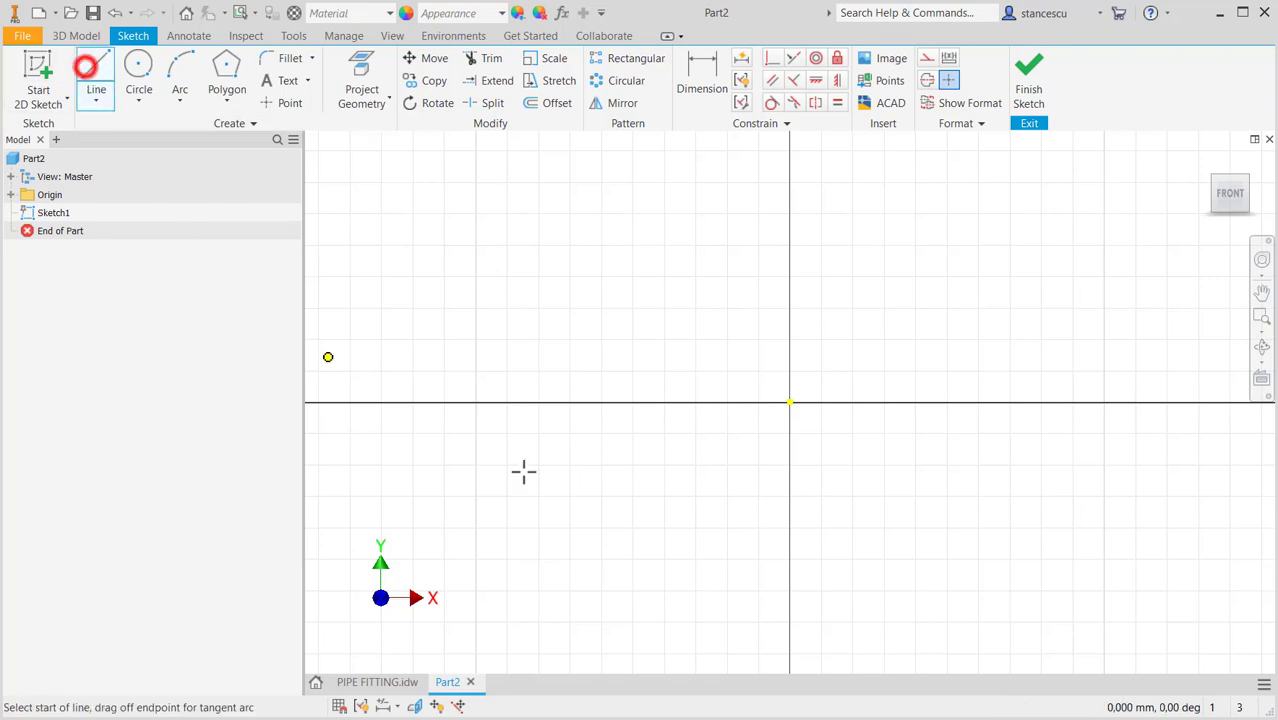
click(789, 518)
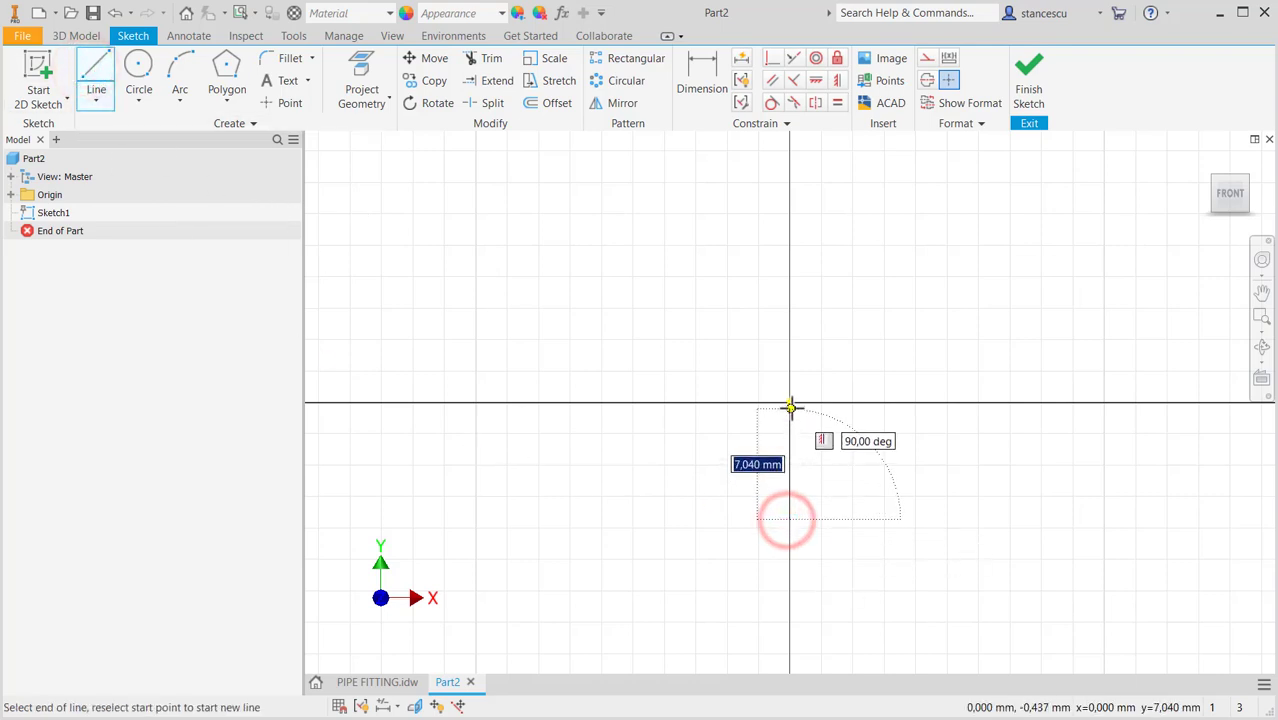
click(790, 403)
scroll(793, 400, up, 2)
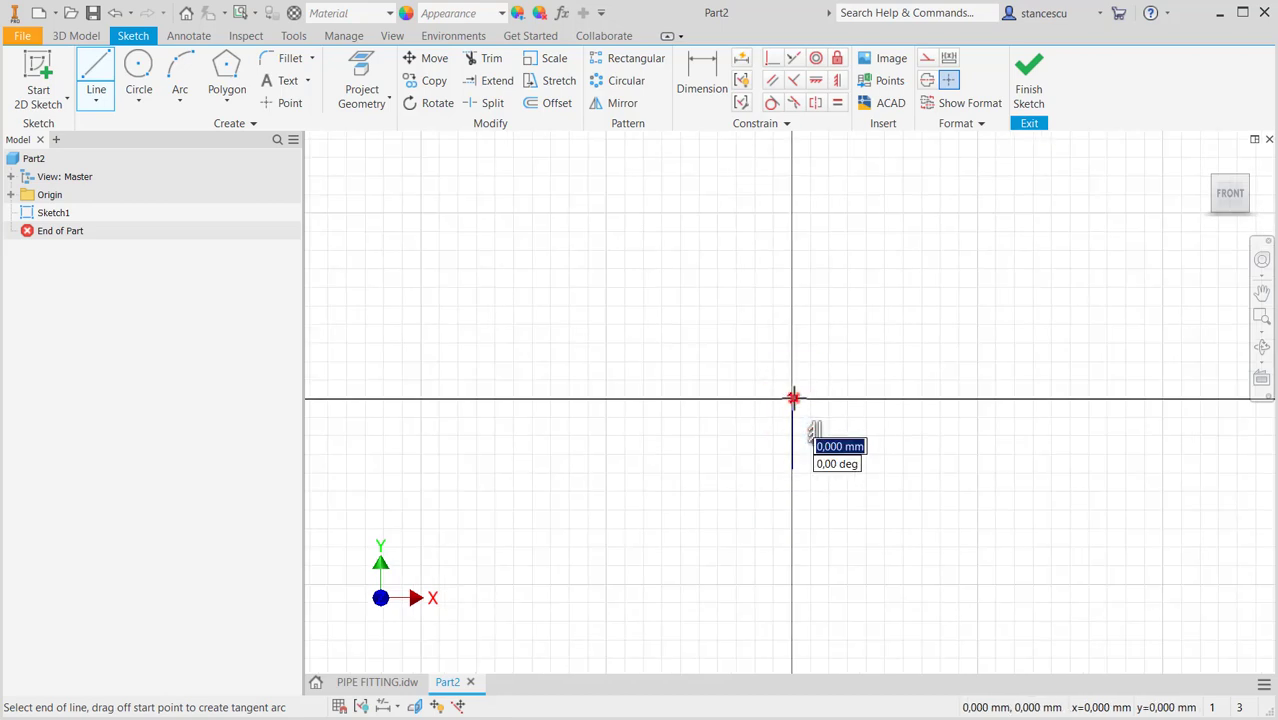
mouse_move(793, 398)
mouse_down()
mouse_move(793, 350)
mouse_move(756, 254)
mouse_move(707, 175)
mouse_move(676, 151)
mouse_move(636, 150)
mouse_up()
middle_drag(636, 150, 770, 373)
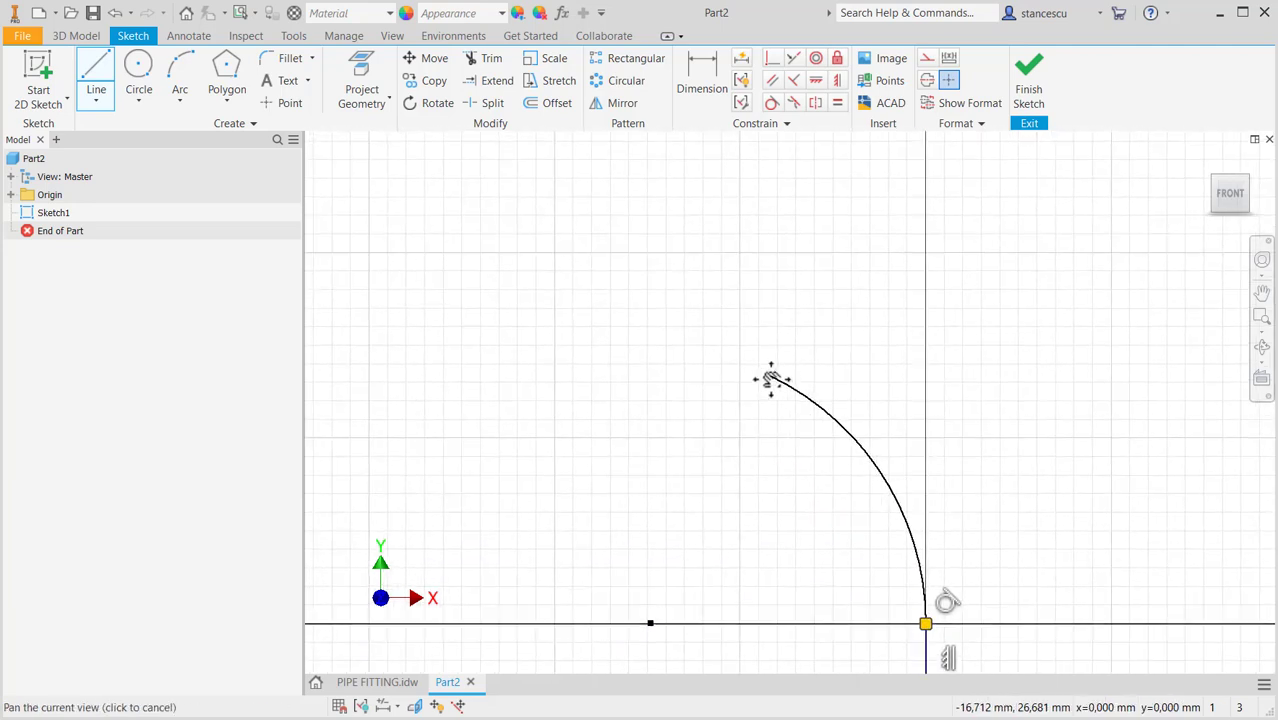
click(688, 337)
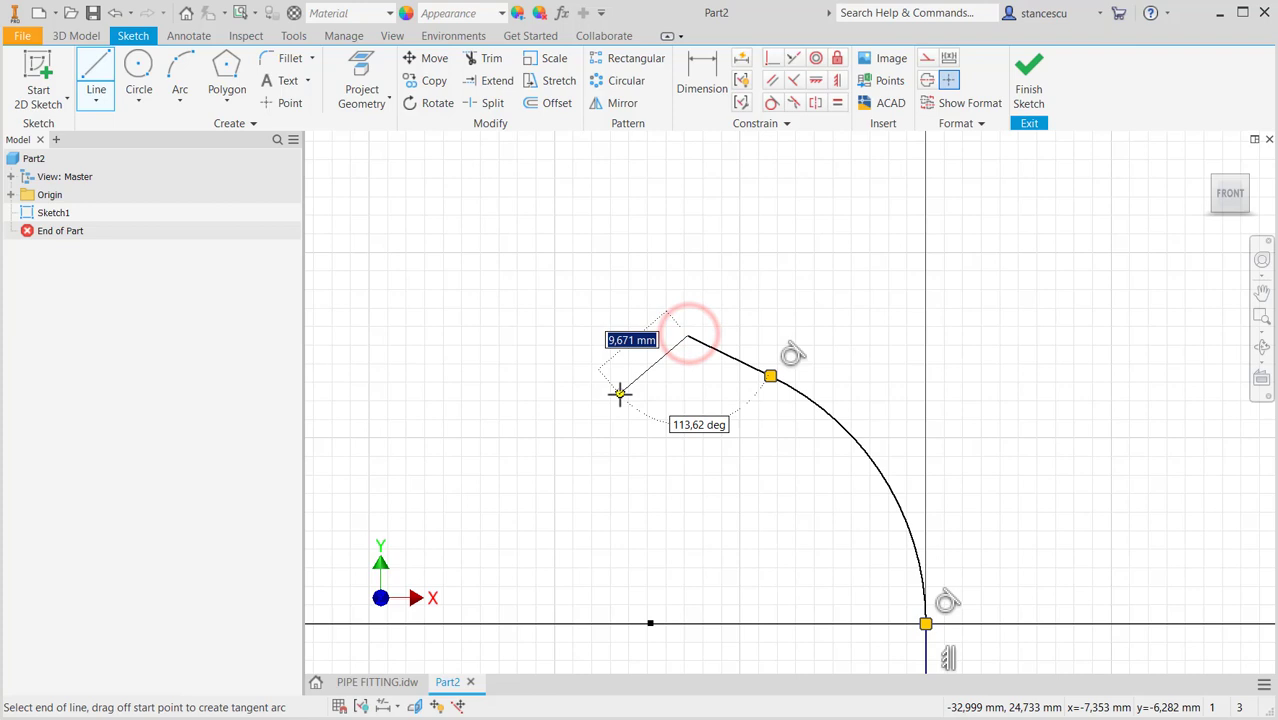
key(Escape)
mouse_move(688, 448)
middle_down()
mouse_move(696, 385)
mouse_move(636, 354)
mouse_move(662, 371)
middle_up()
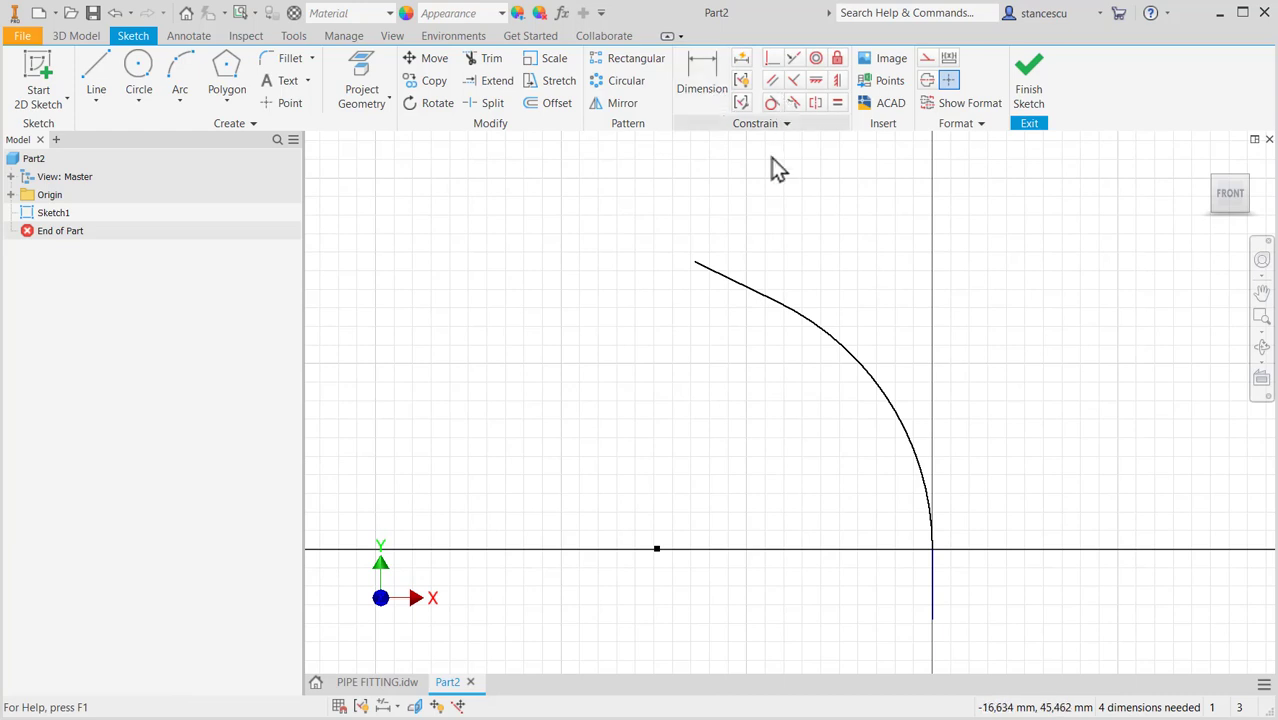
- Draw construction lines from the arc's ends to its centre
click(94, 72)
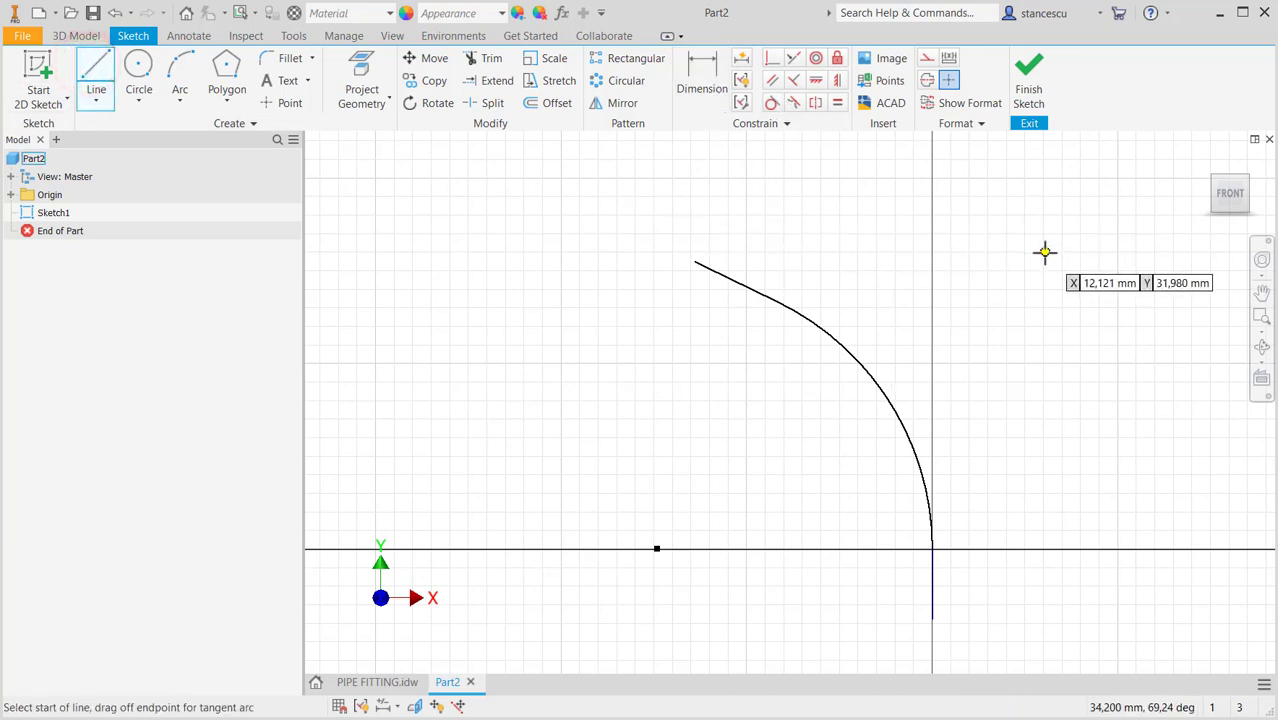
click(927, 57)
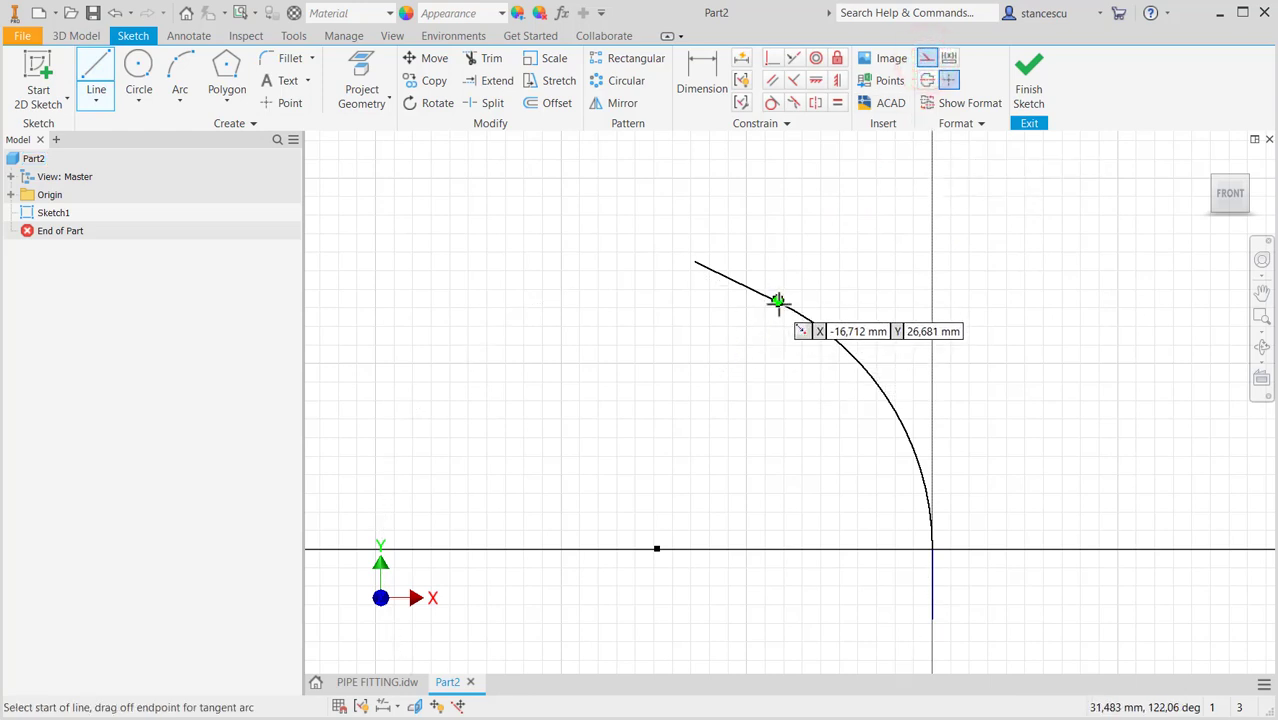
click(778, 301)
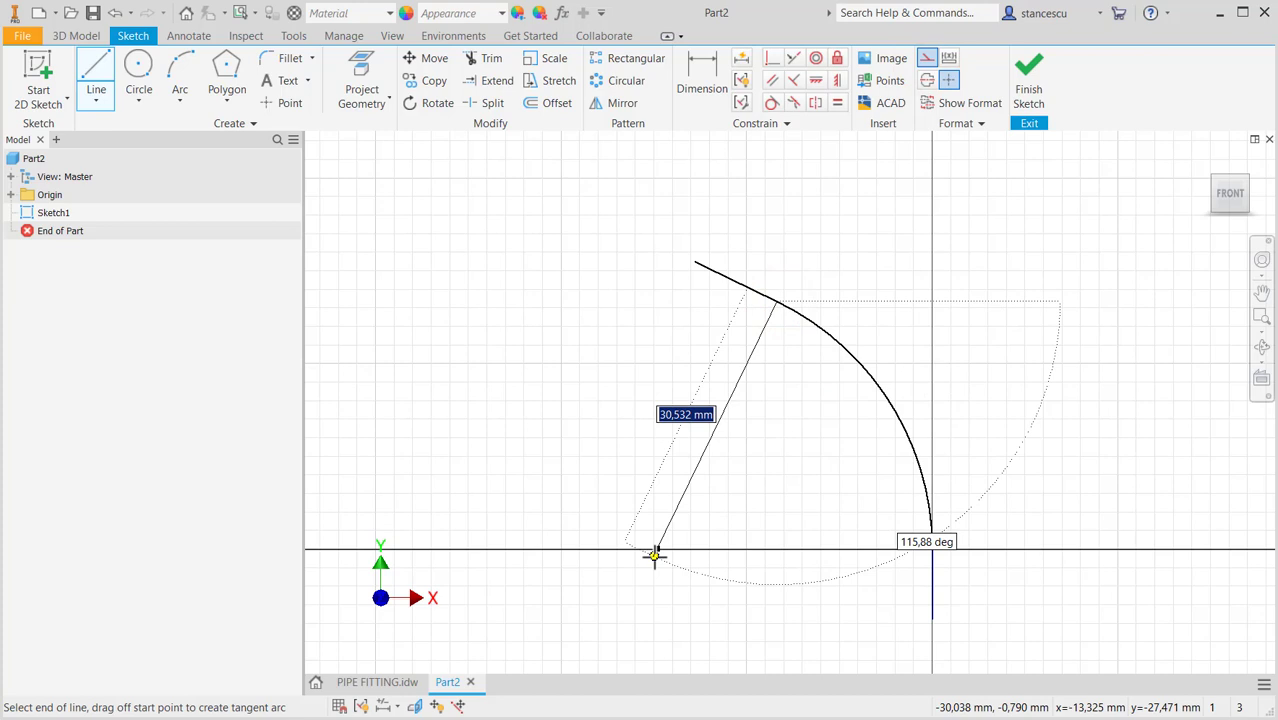
click(656, 548)
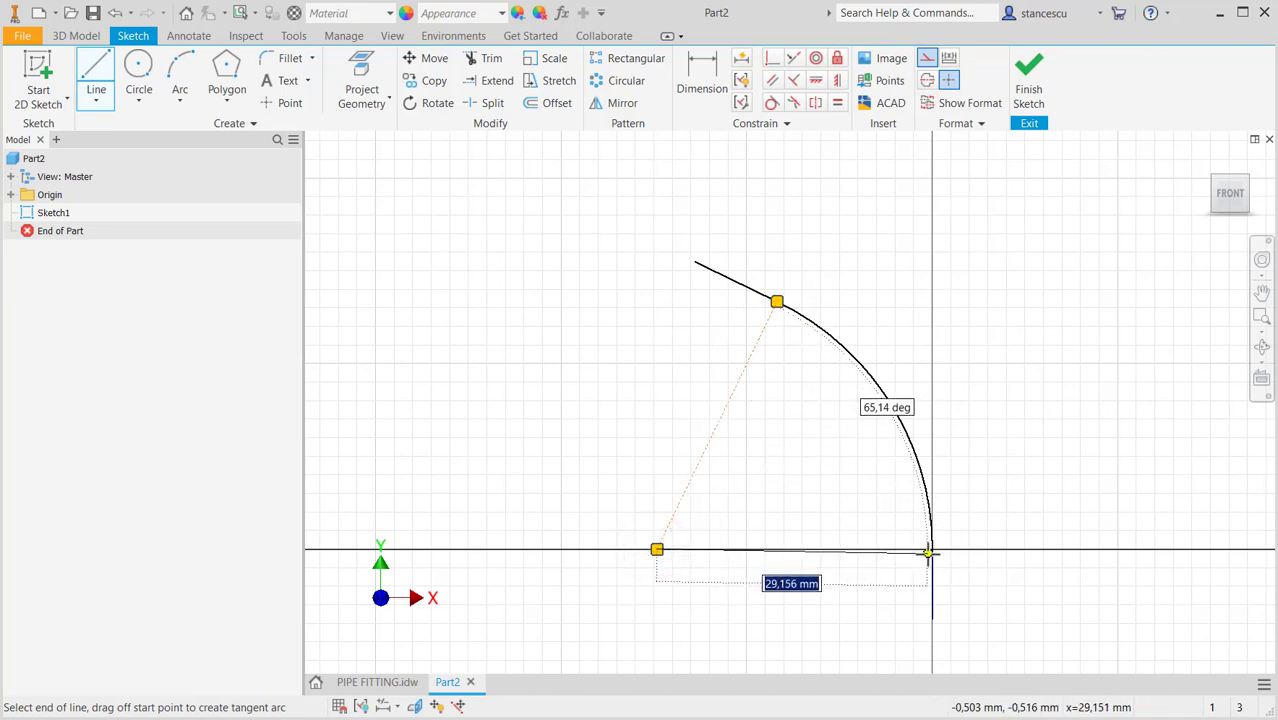
double_click(931, 549)
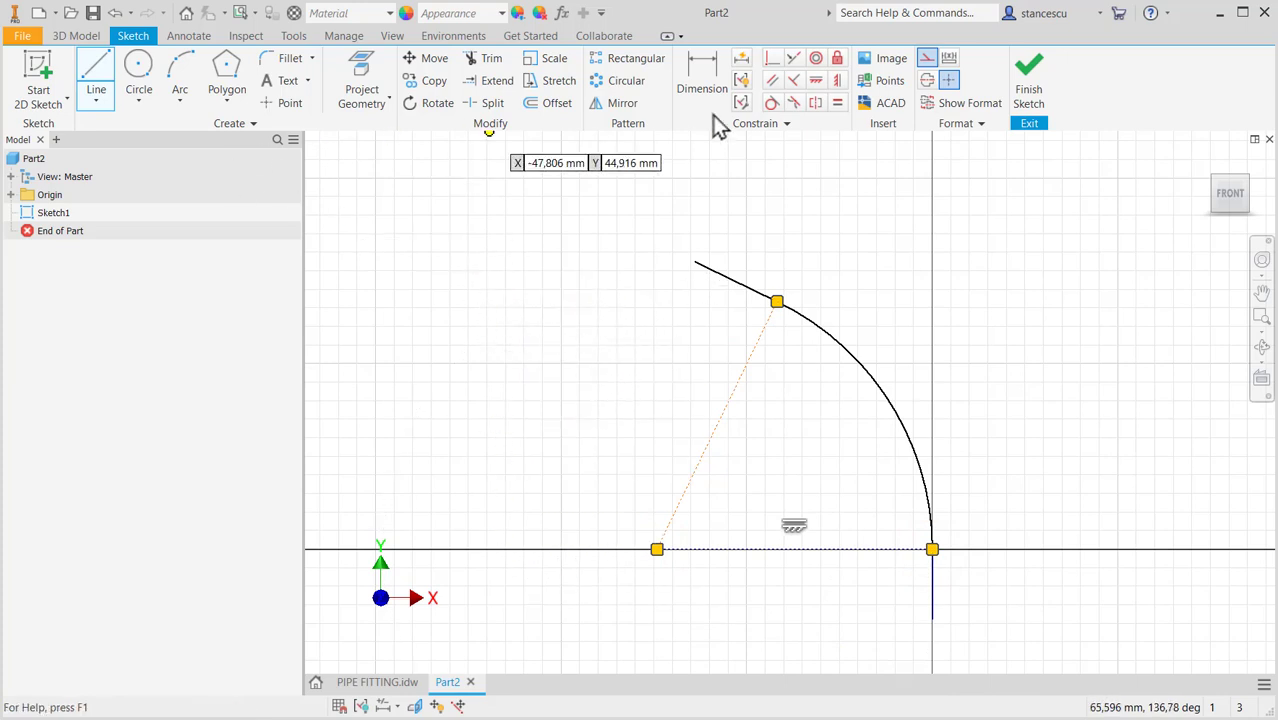
- Dimension the arc's angle between the construction lines to 70°
click(690, 88)
click(733, 391)
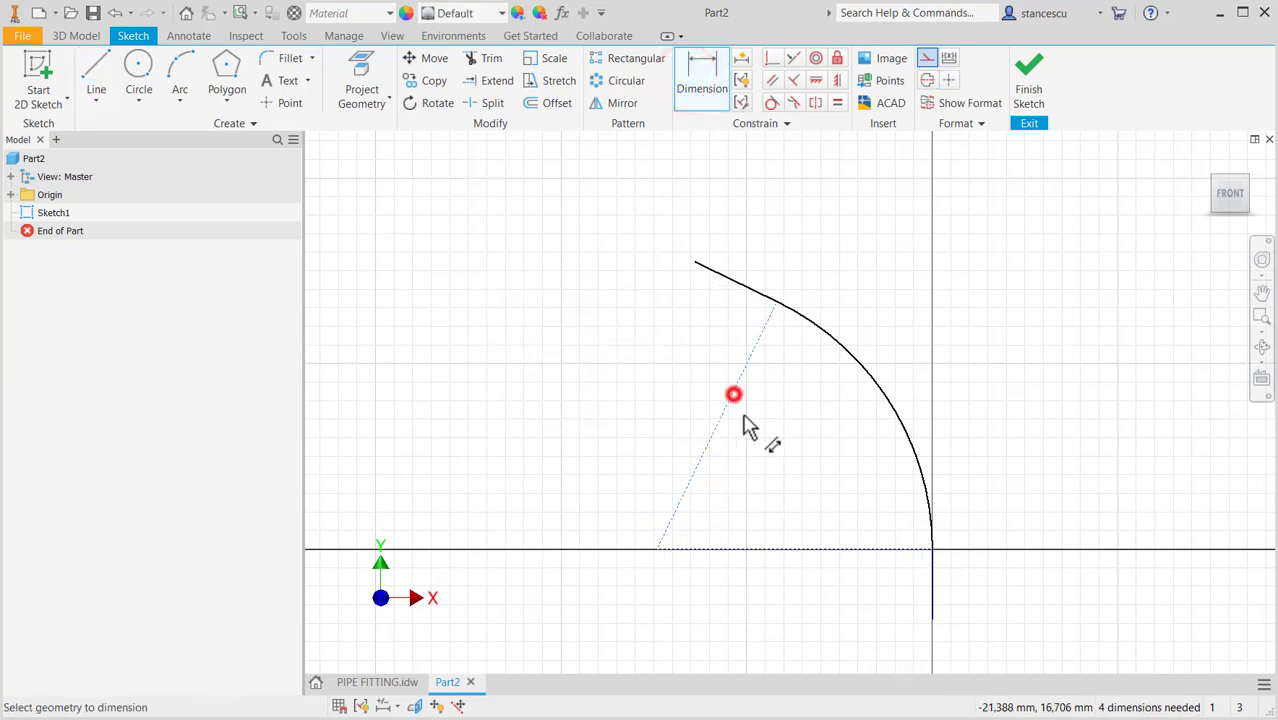
click(790, 548)
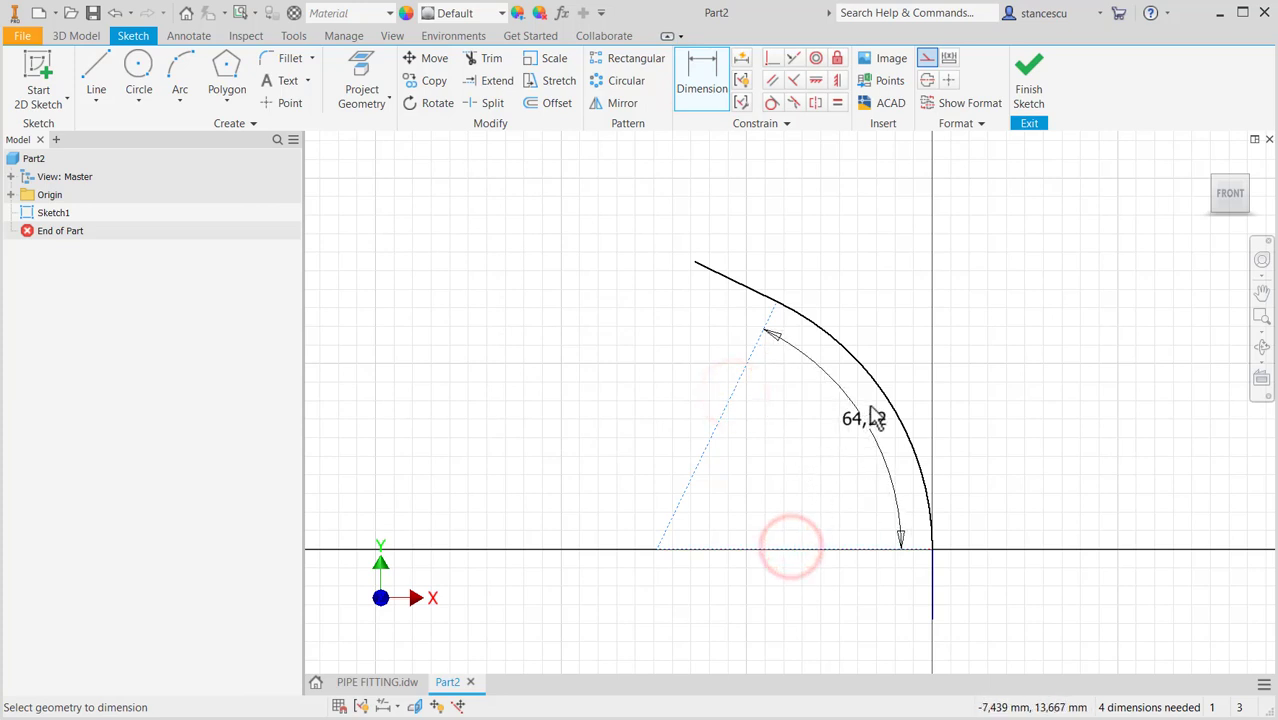
click(1015, 335)
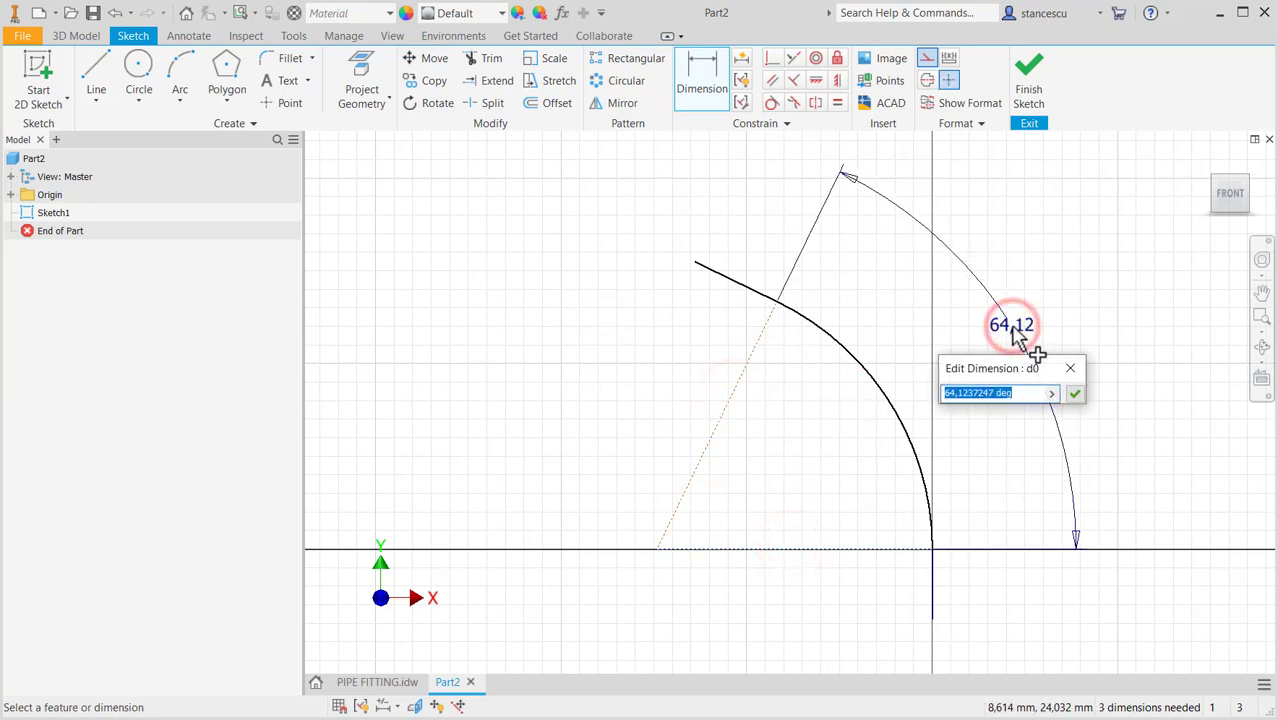
text(70)
key(Return)
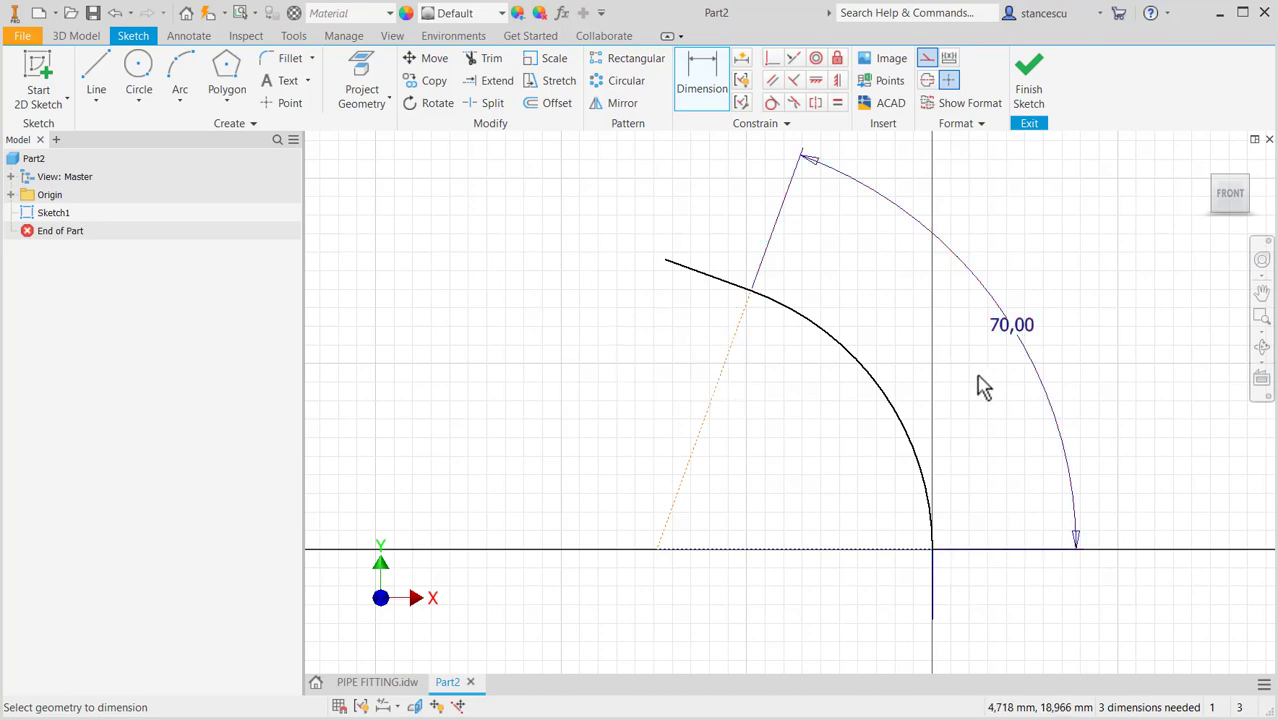
- Dimension the vertical line and the short end line to 25 mm each
scroll(978, 385, down, 3)
middle_drag(975, 380, 942, 384)
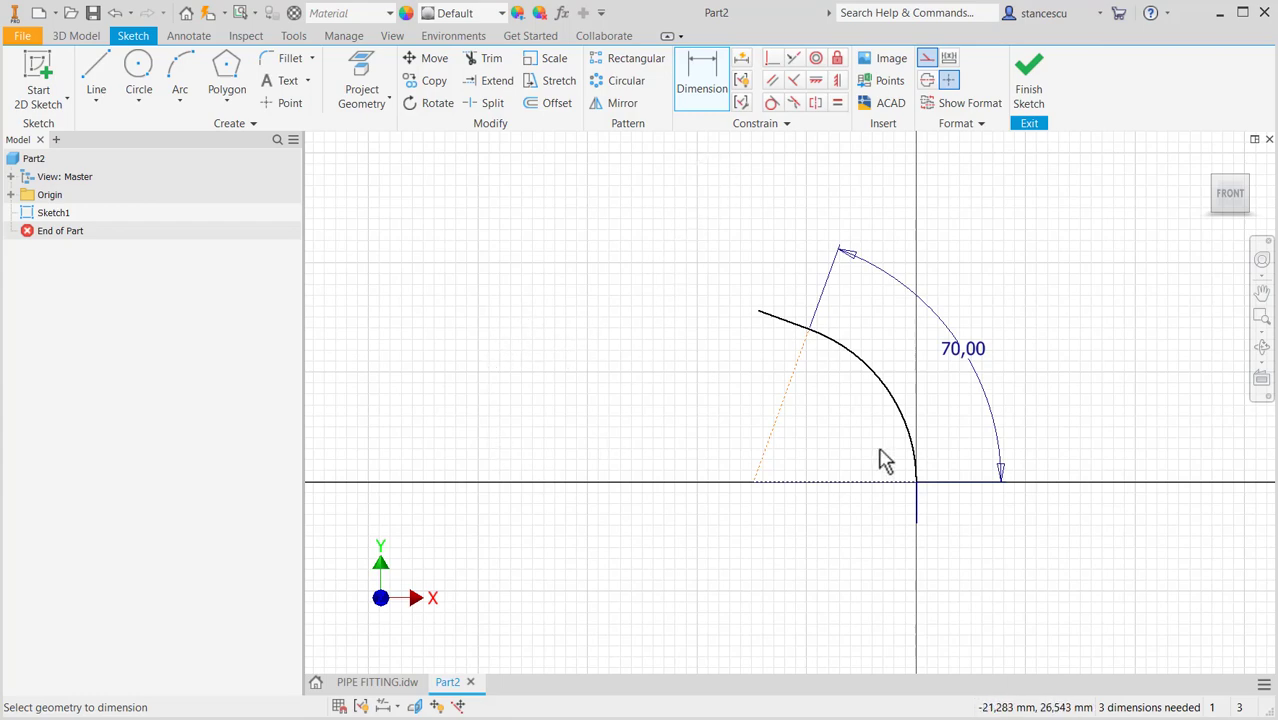
click(917, 505)
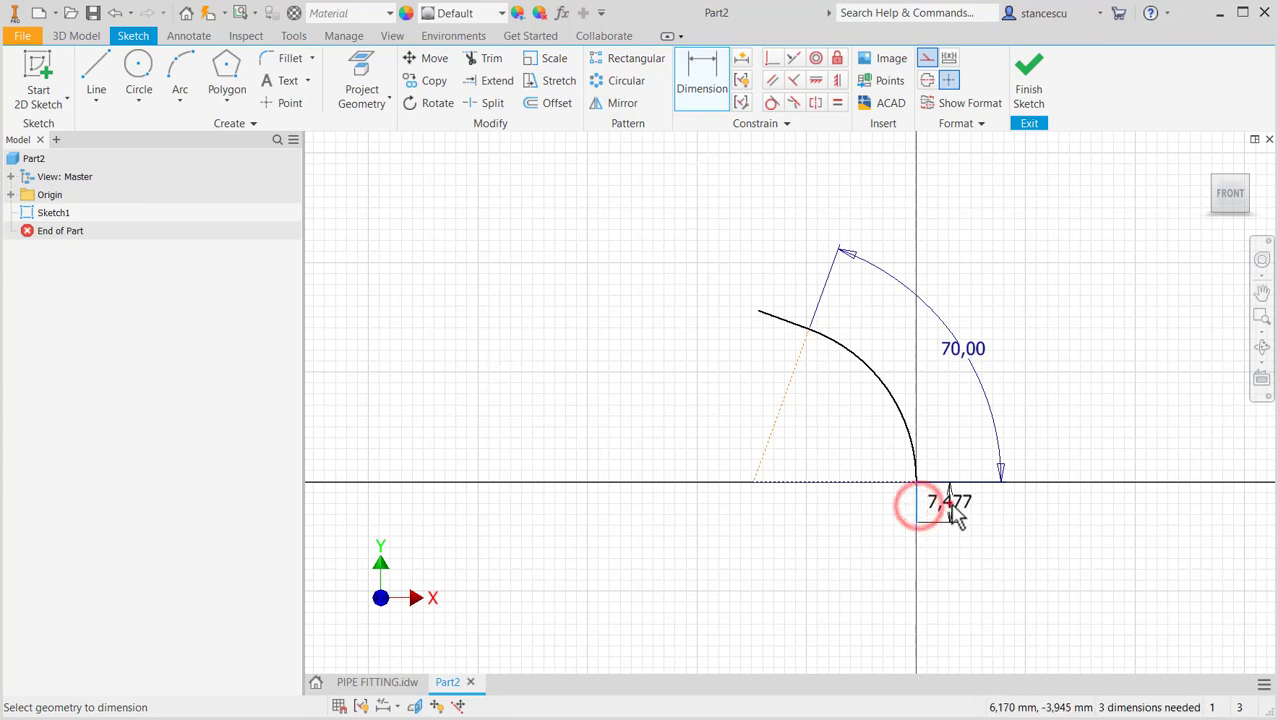
click(950, 502)
text(25)
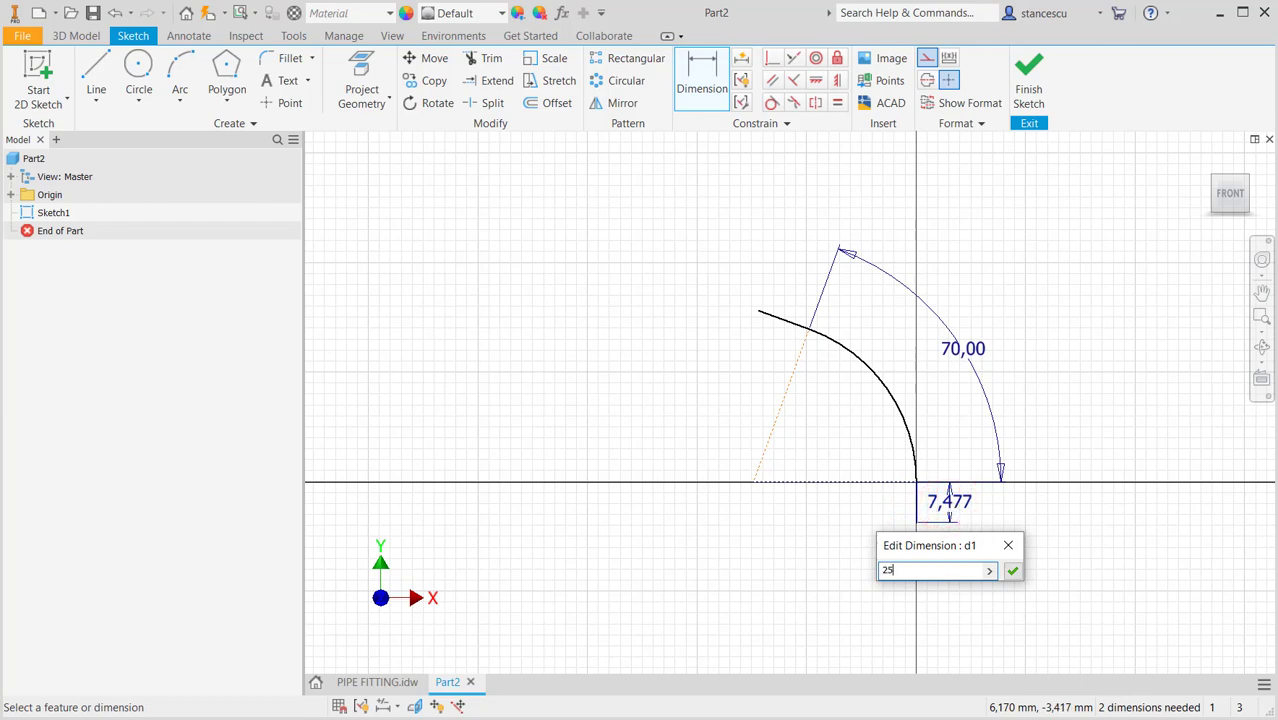
key(Return)
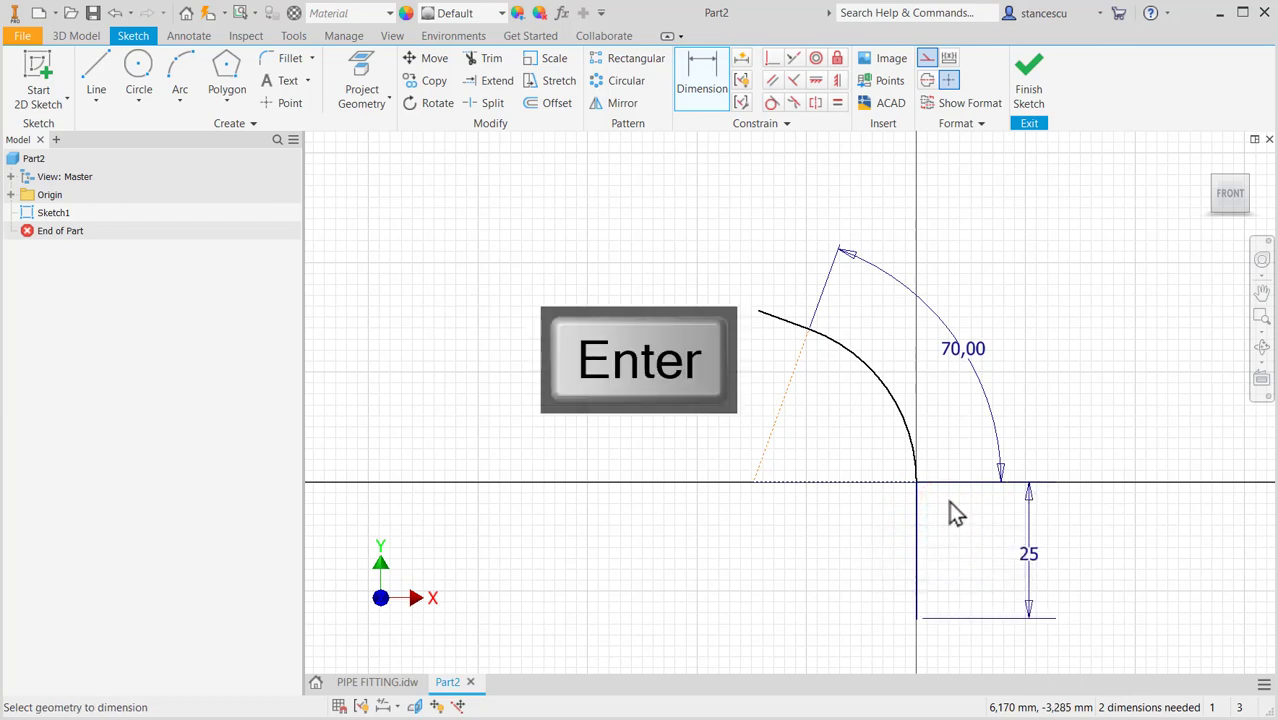
click(788, 328)
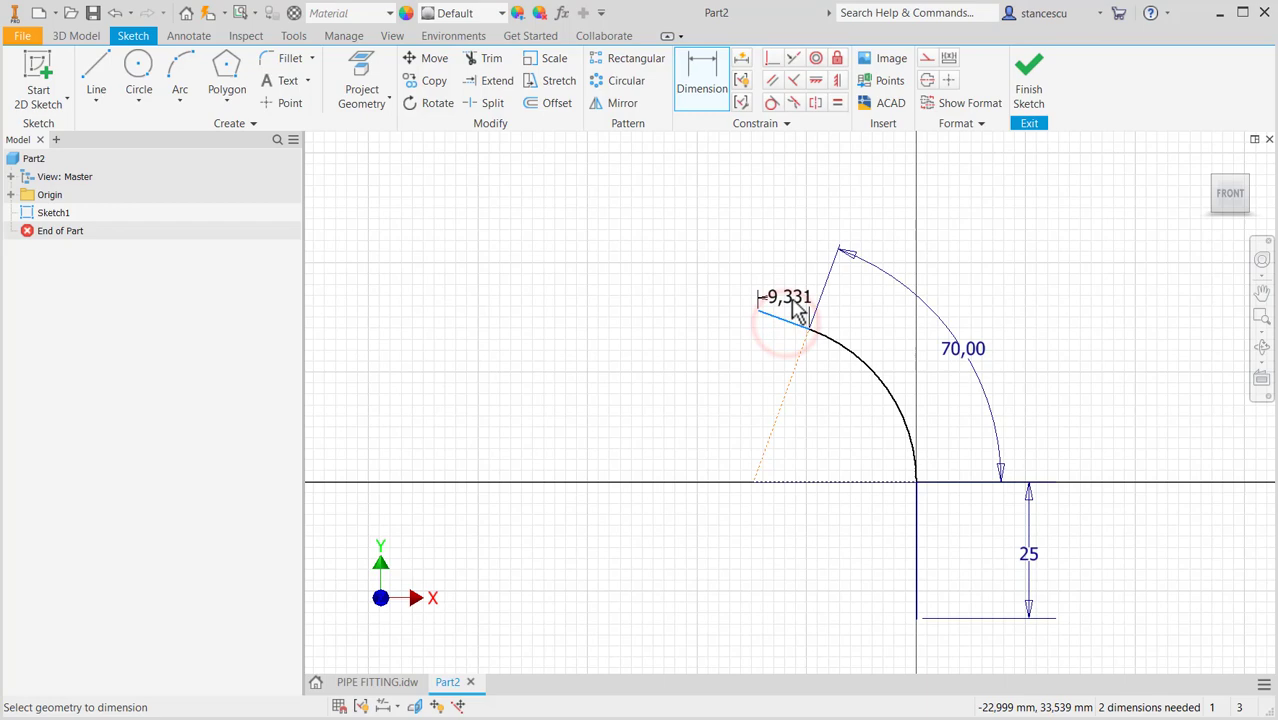
click(791, 324)
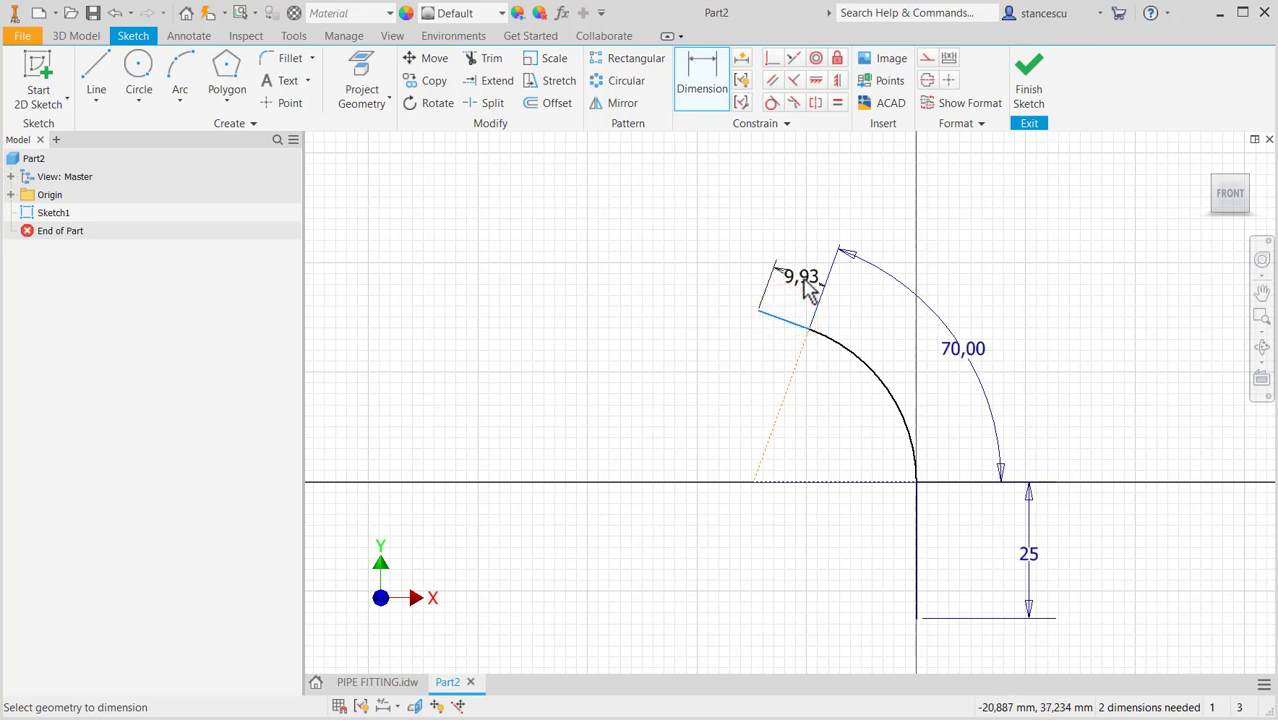
text(25)
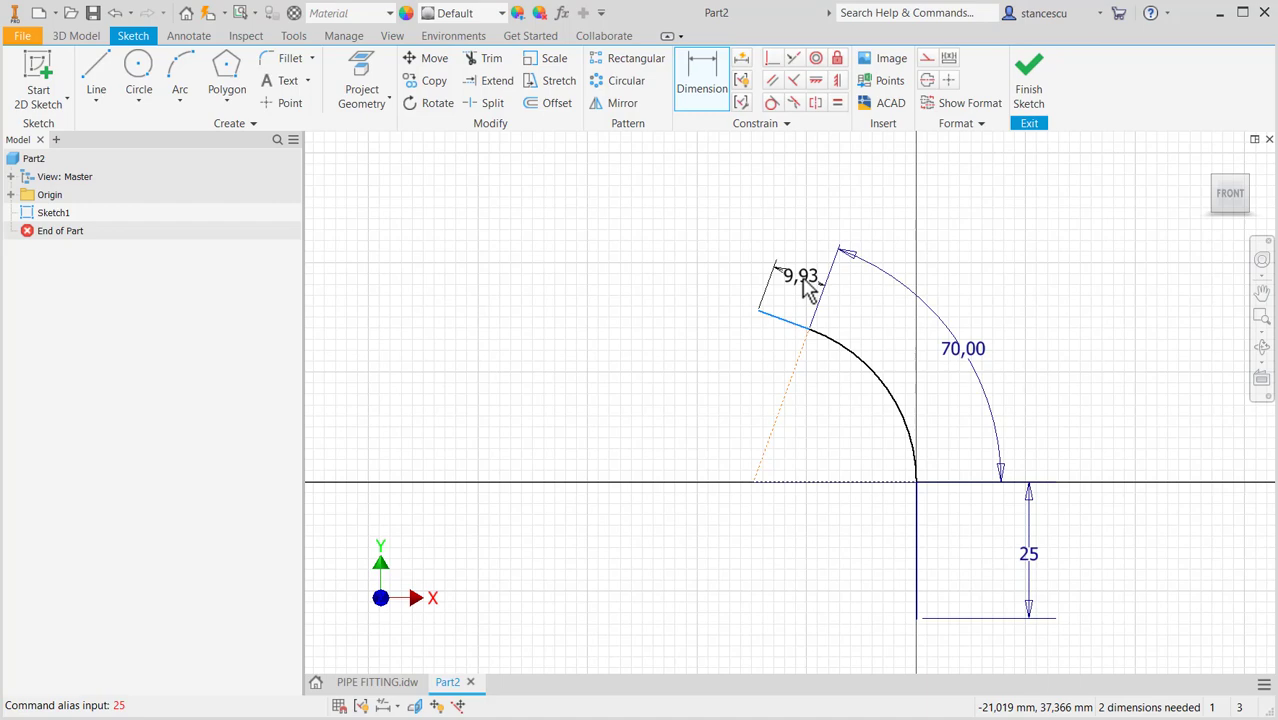
key(Return)
text(2)
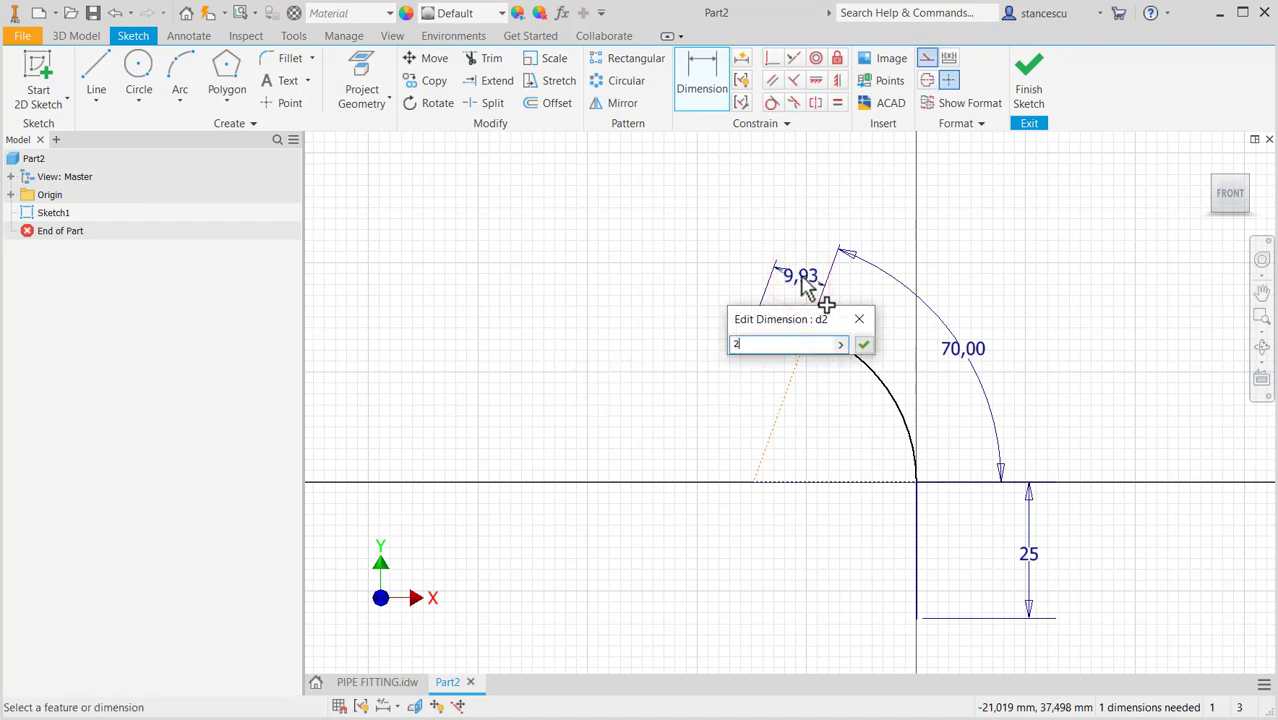
text(5)
key(Return)
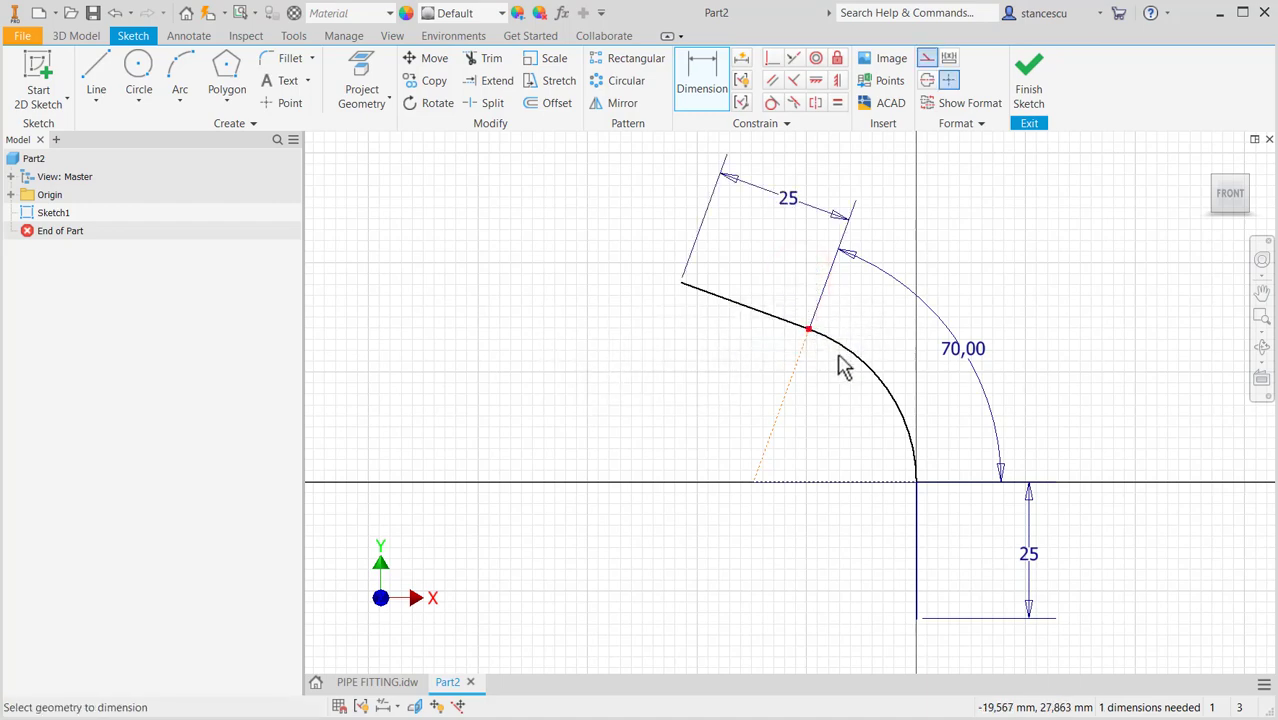
- Set the arc radius to 100 and zoom to fit the whole path sketch
click(868, 371)
click(850, 427)
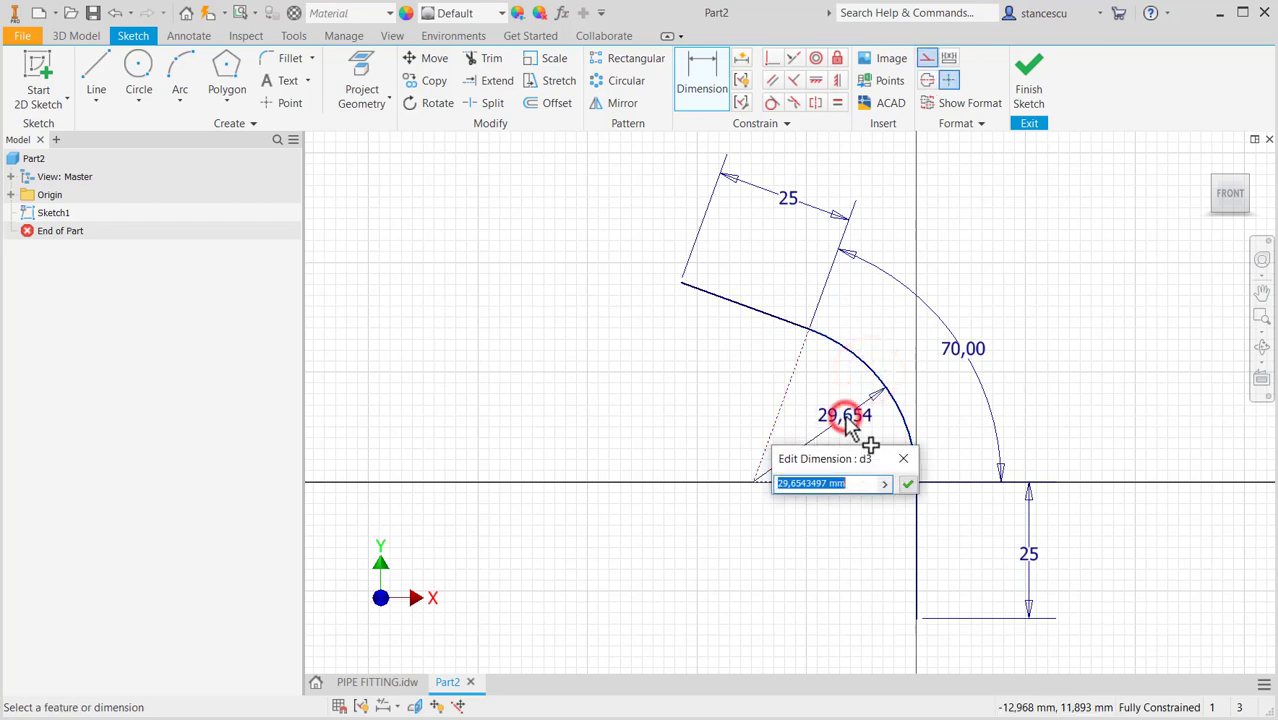
text(100)
key(Return)
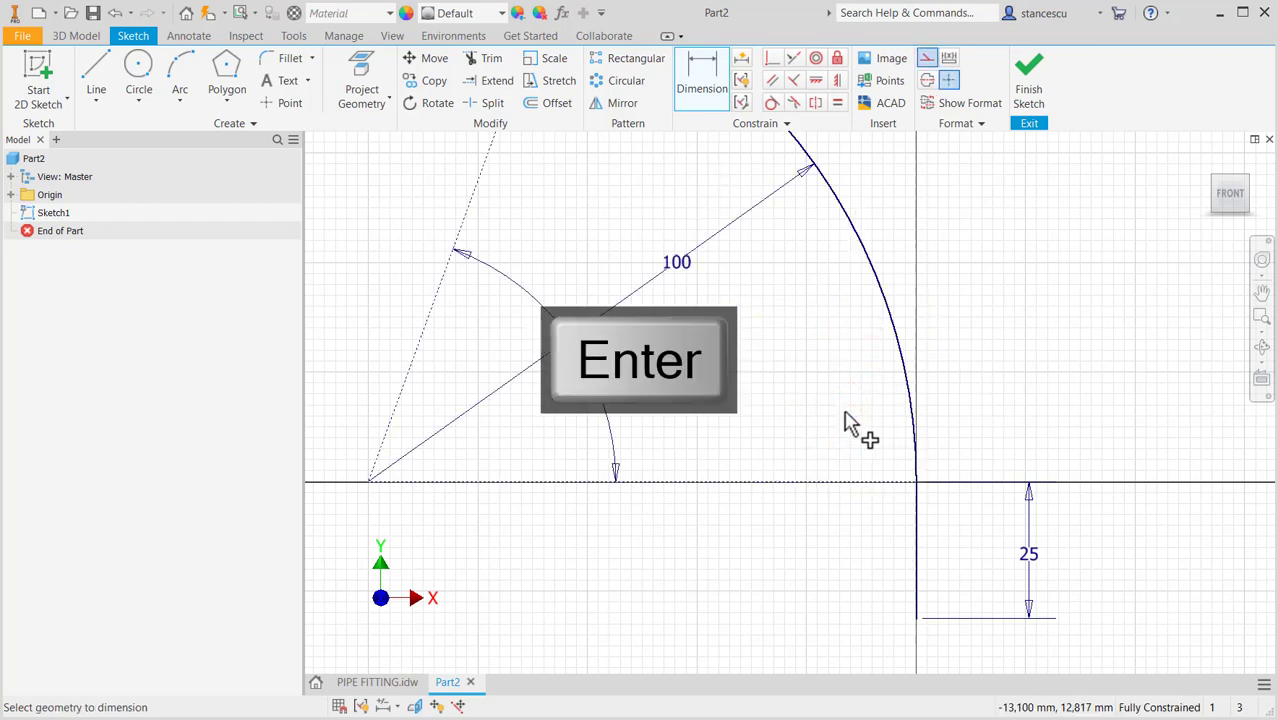
key(Home)
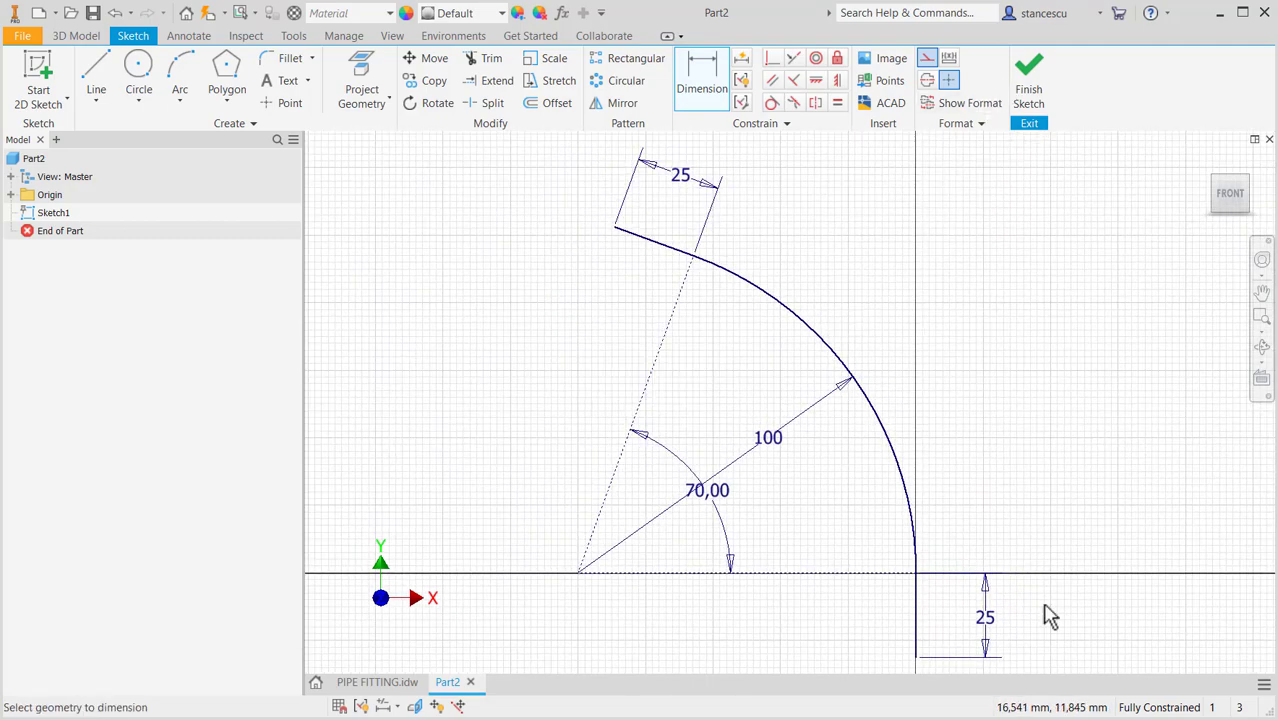
- Finish Sketch1, return to the home view, and switch to the PIPE FITTING drawing
click(1026, 88)
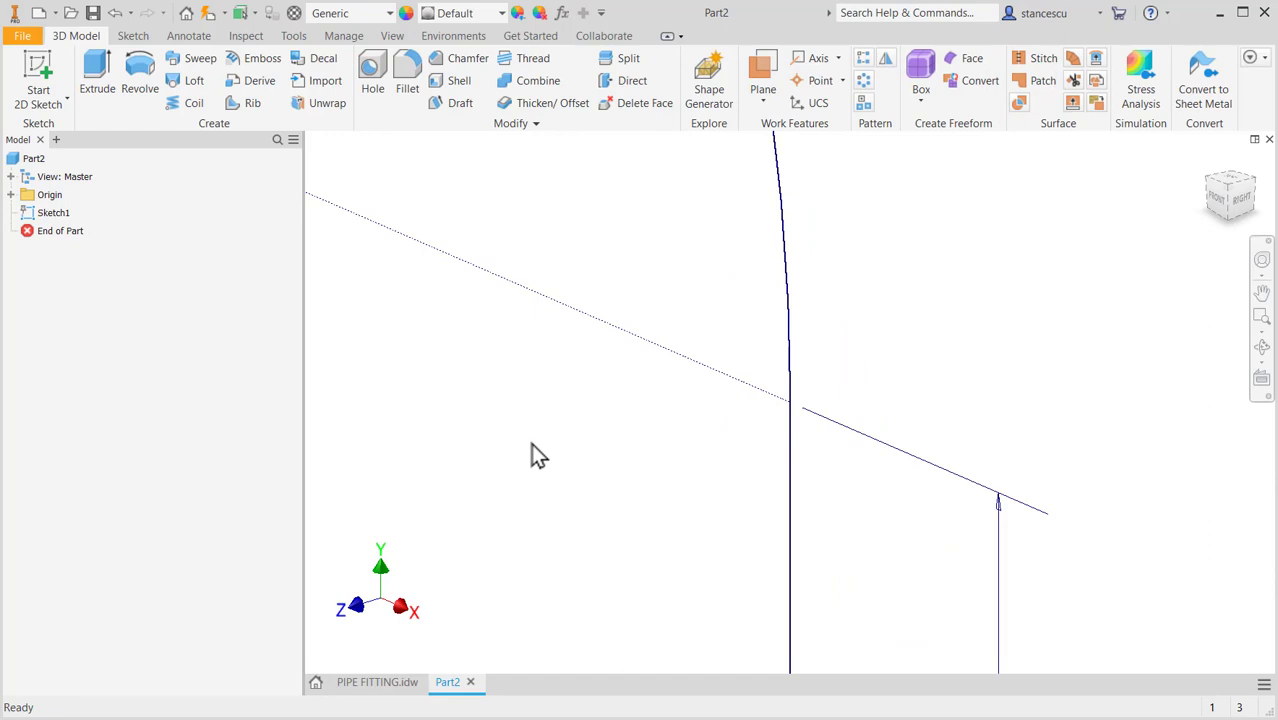
key(F6)
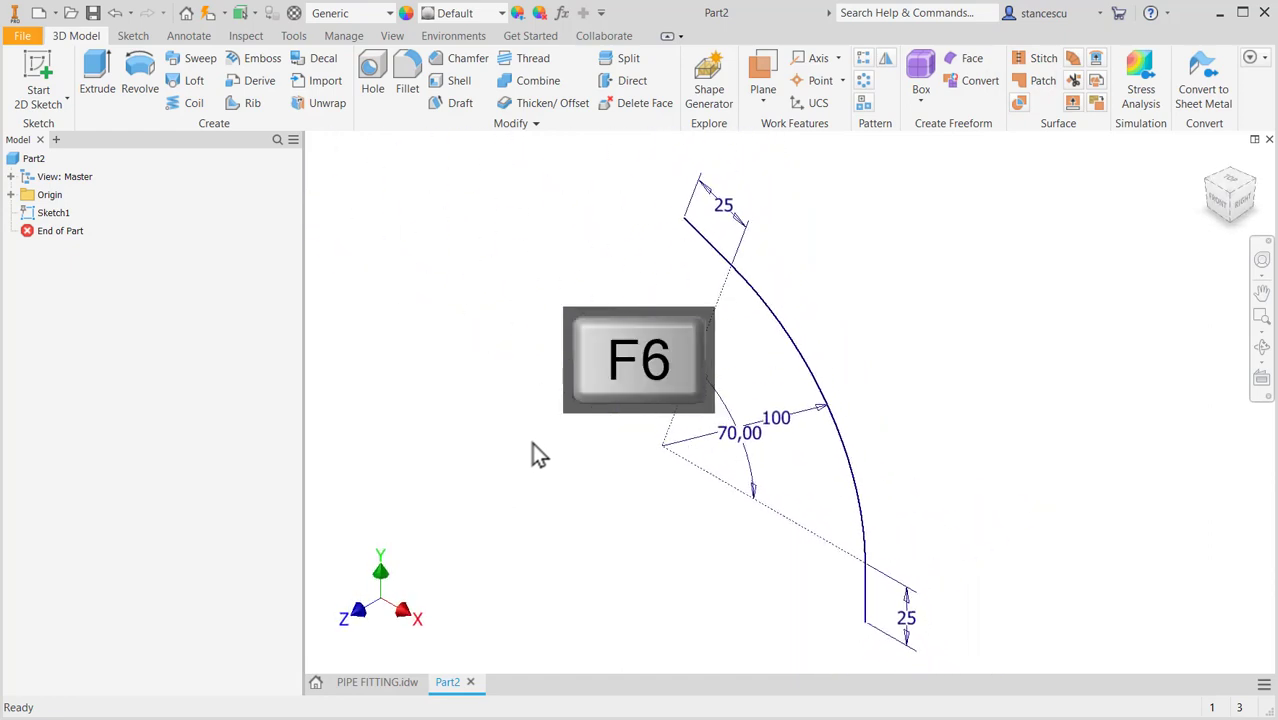
click(385, 682)
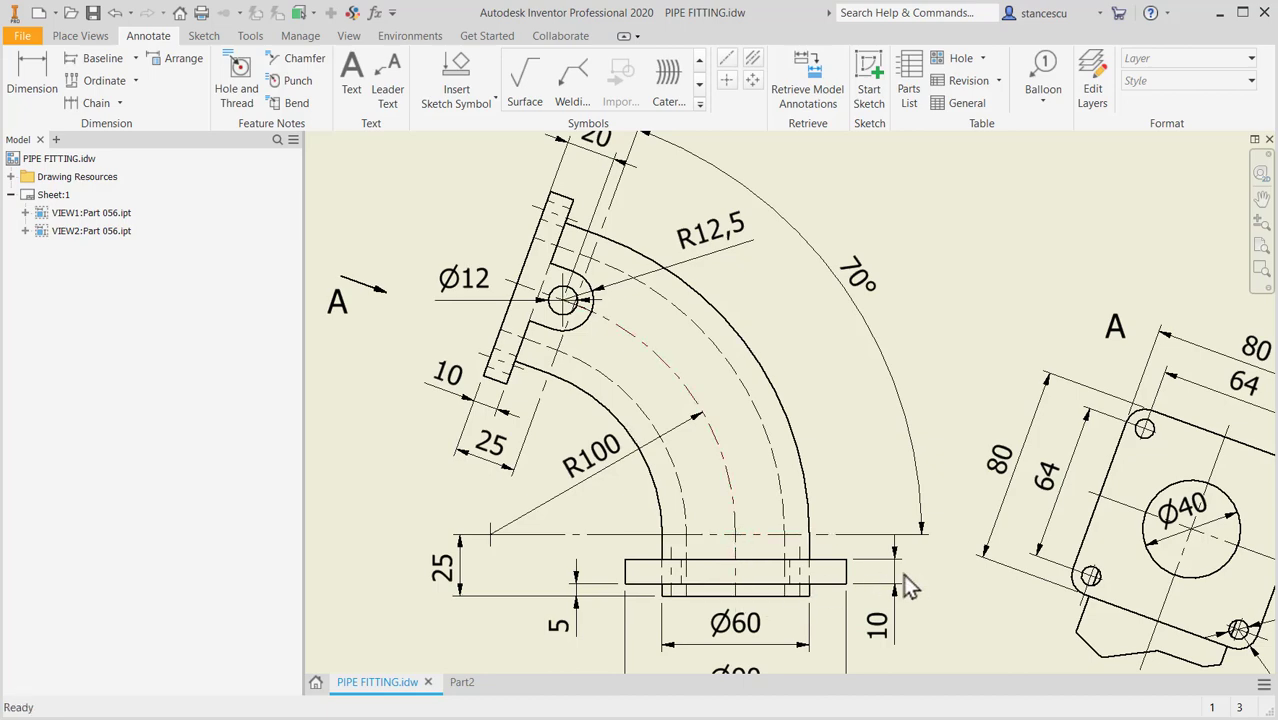
- Pan the drawing to review the flange dimensions, then return to the Part2 model
middle_drag(900, 585, 851, 486)
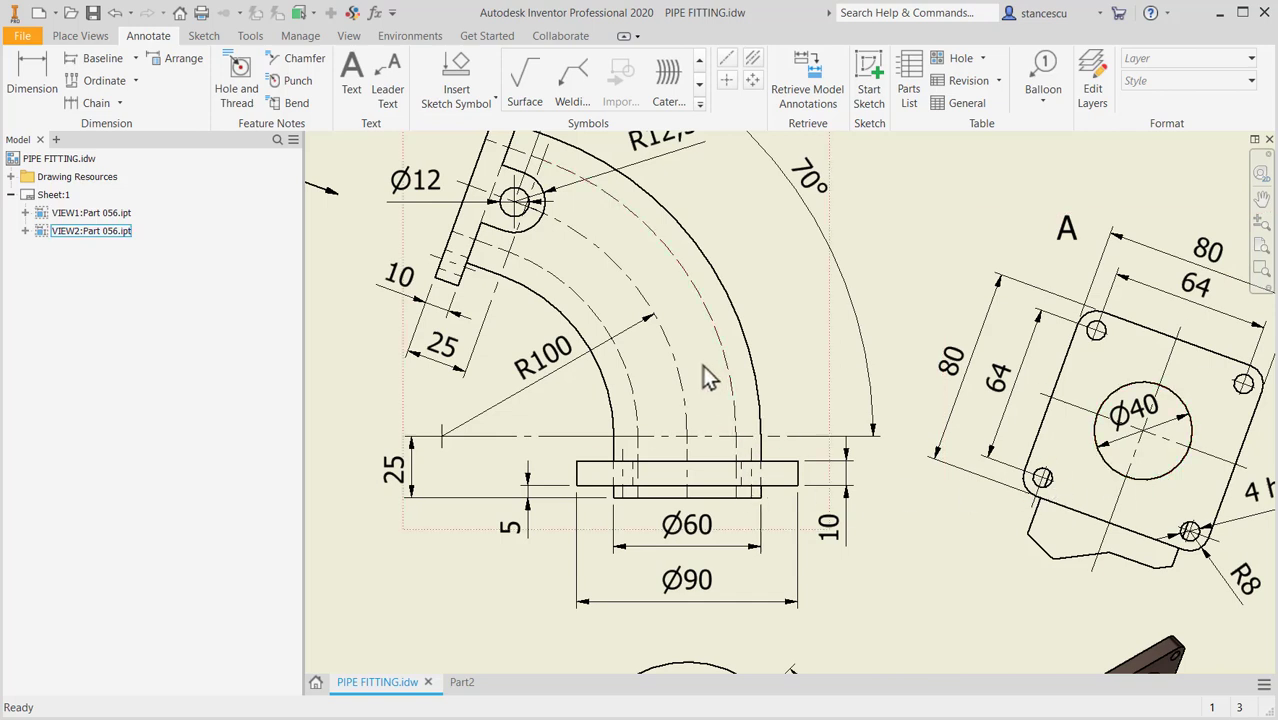
click(461, 684)
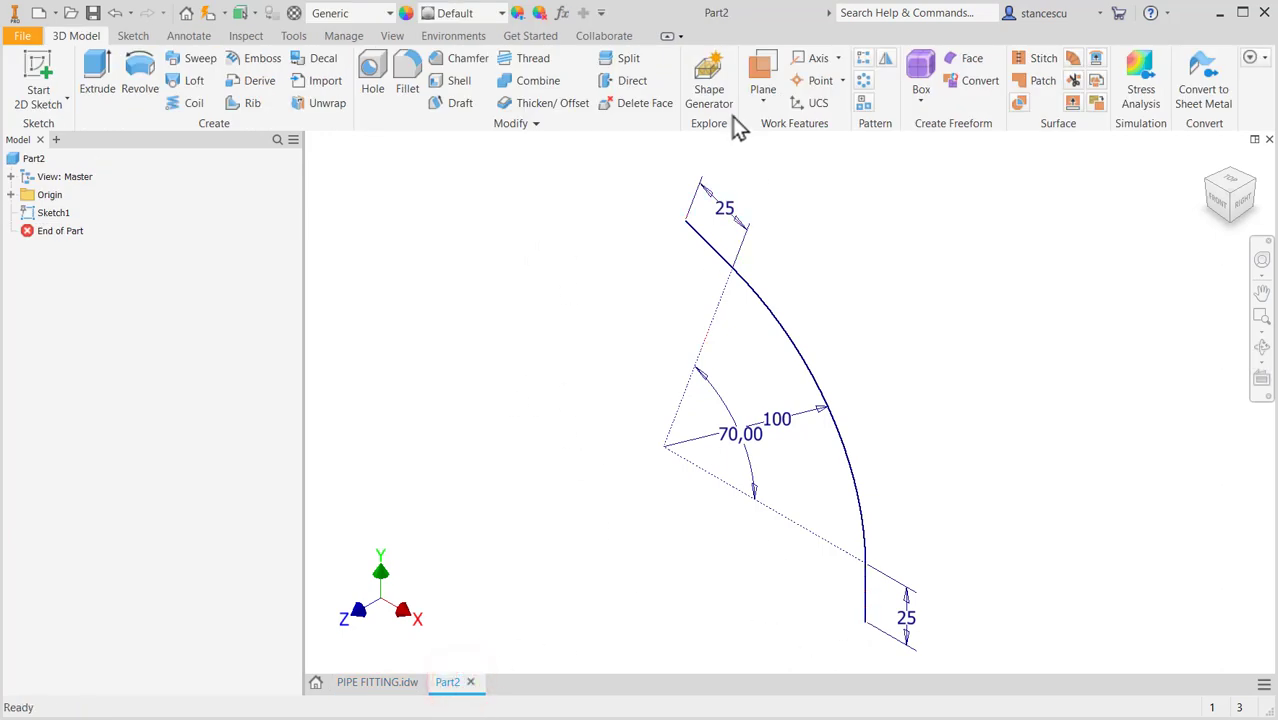
- Create a work plane at the straight leg's bottom endpoint, perpendicular to the leg
click(762, 78)
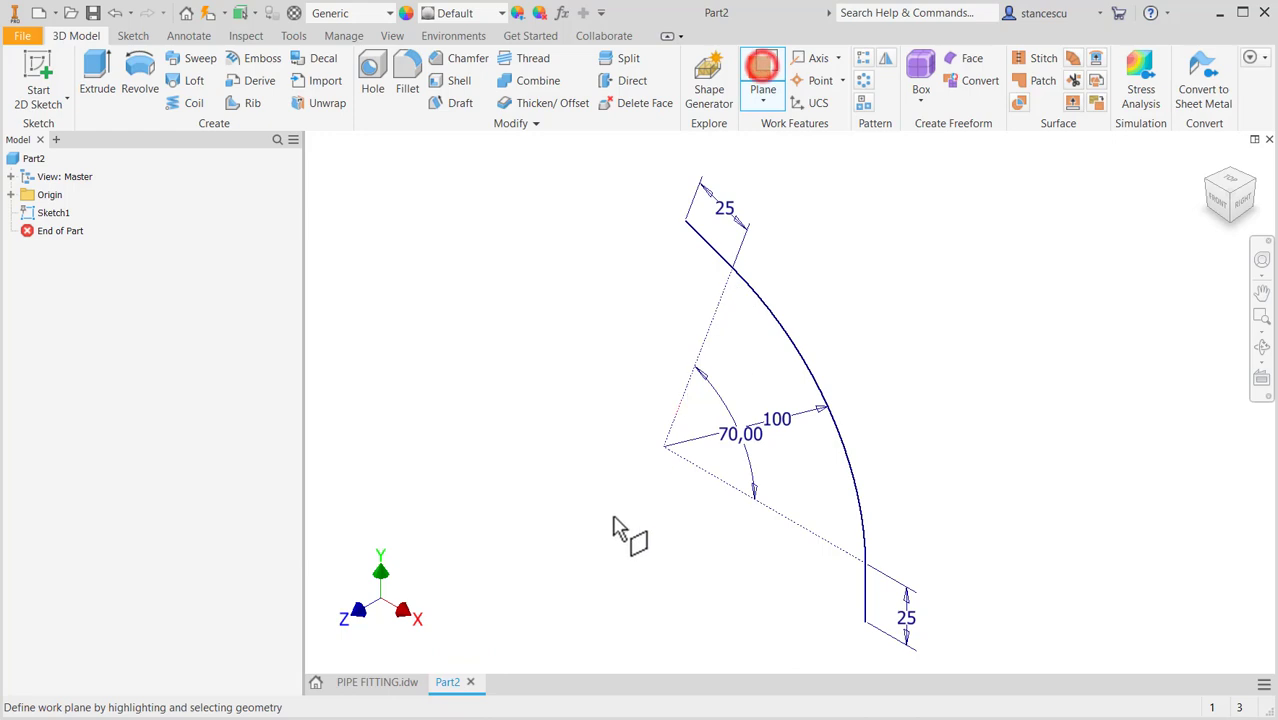
click(864, 620)
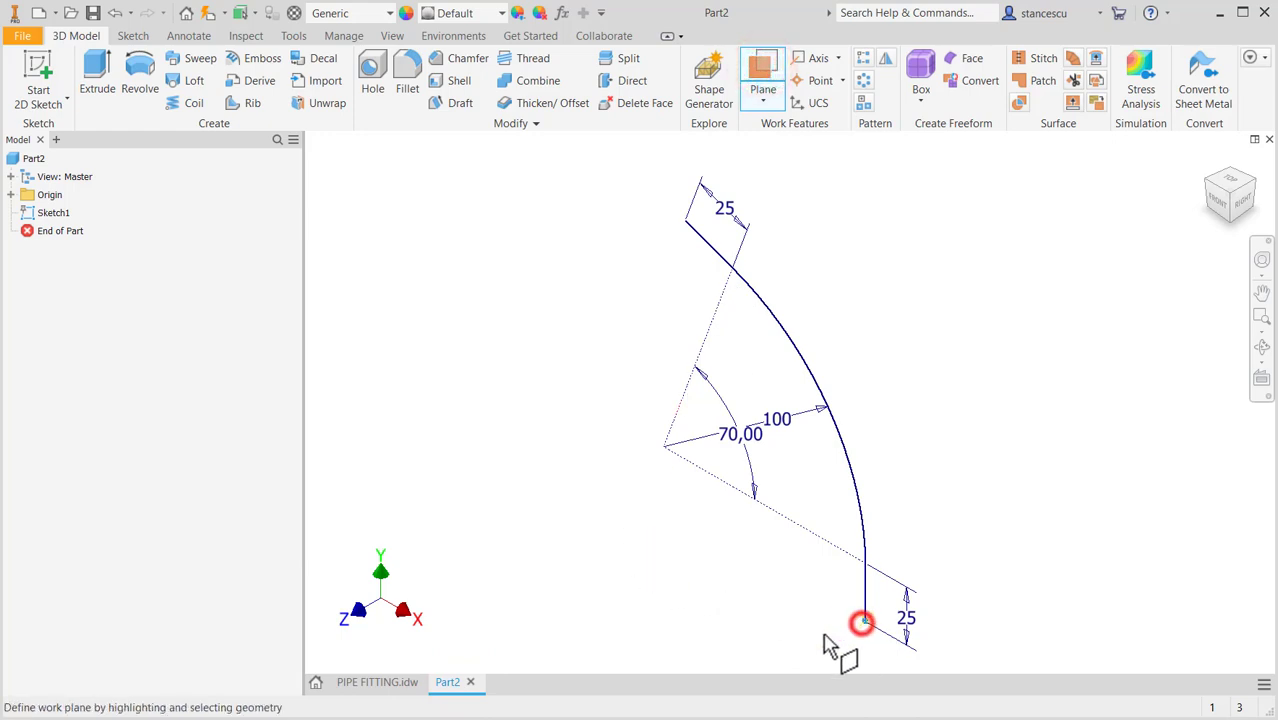
click(866, 592)
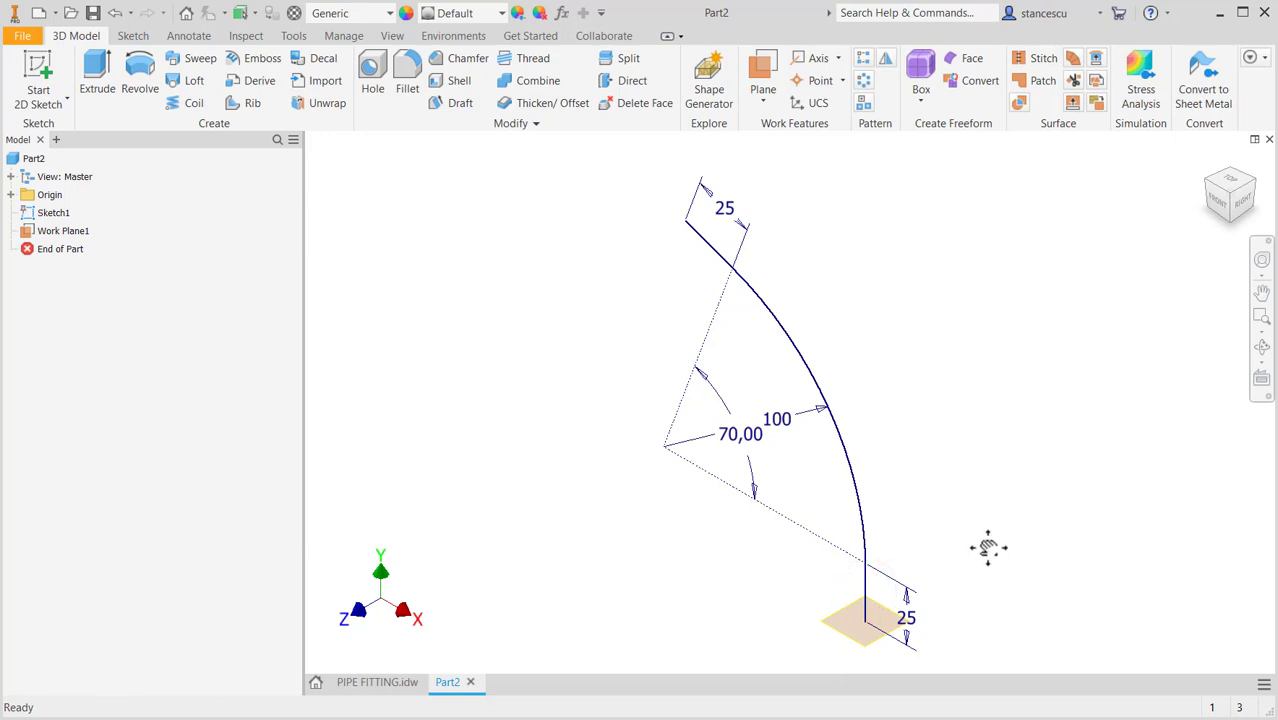
mouse_move(988, 548)
middle_down()
mouse_move(993, 479)
mouse_move(948, 400)
middle_up()
scroll(945, 450, up, 3)
- Start a new sketch on Work Plane1
click(770, 556)
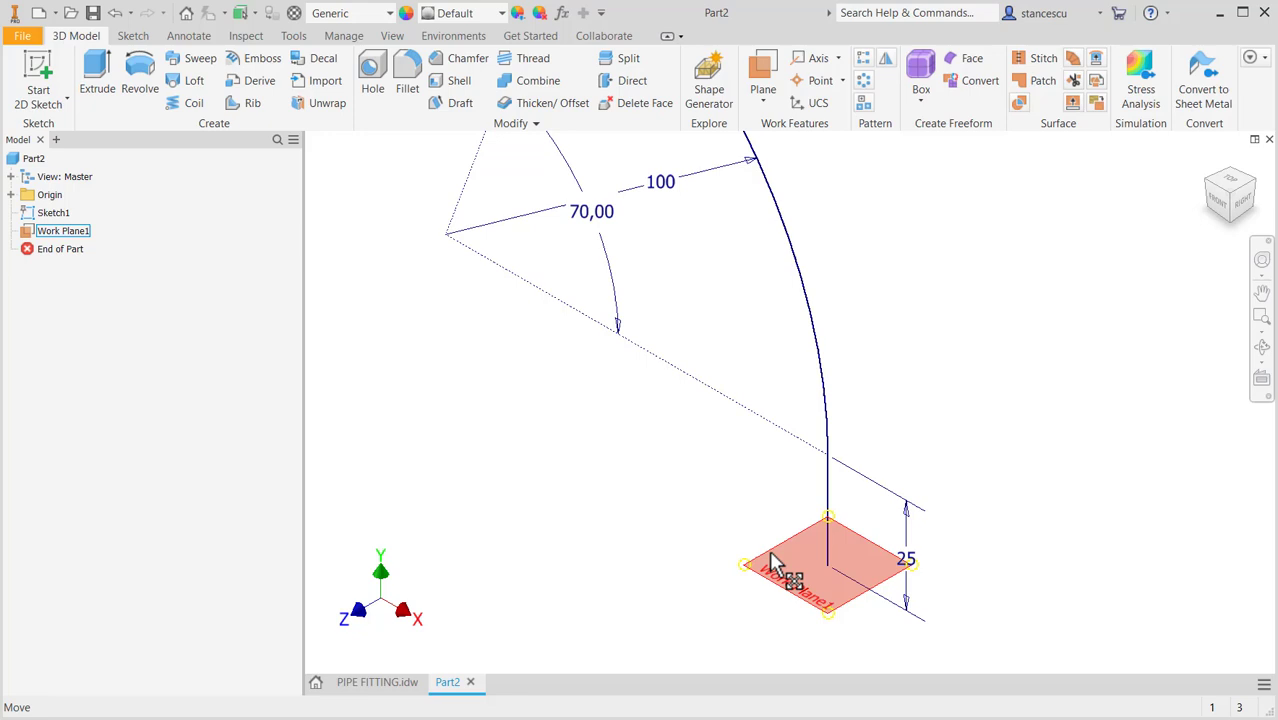
click(770, 556)
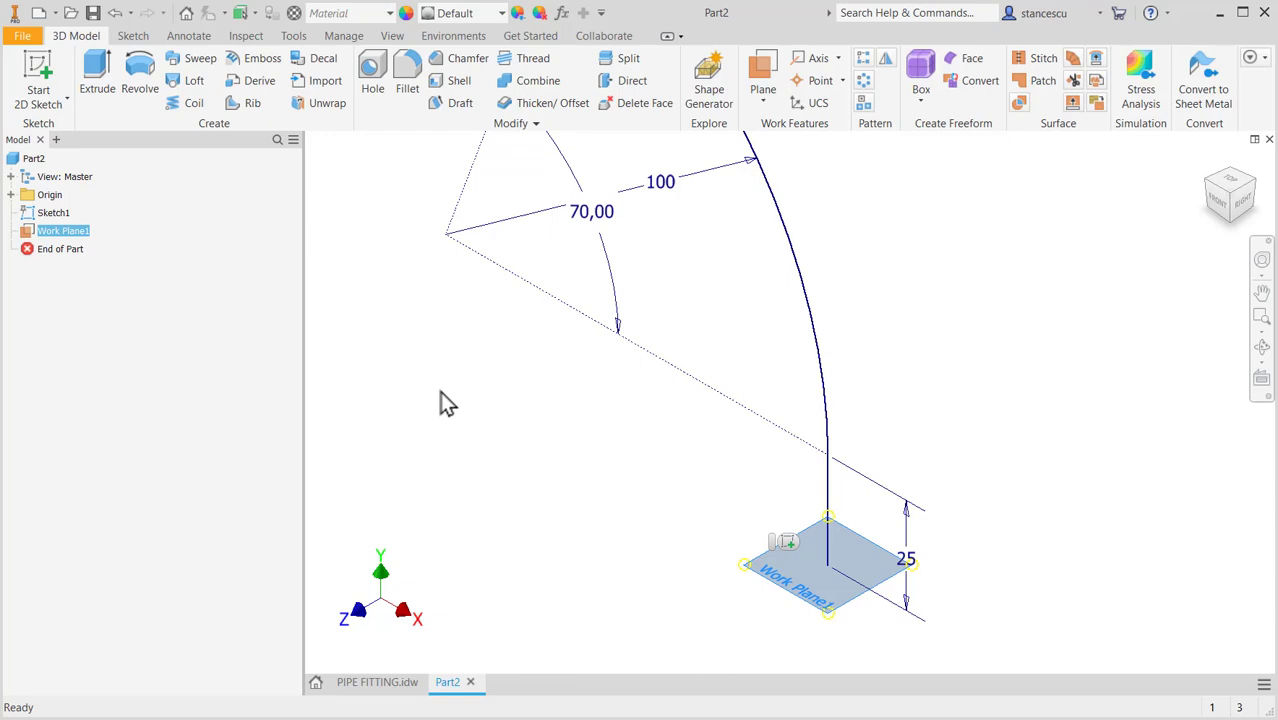
click(786, 539)
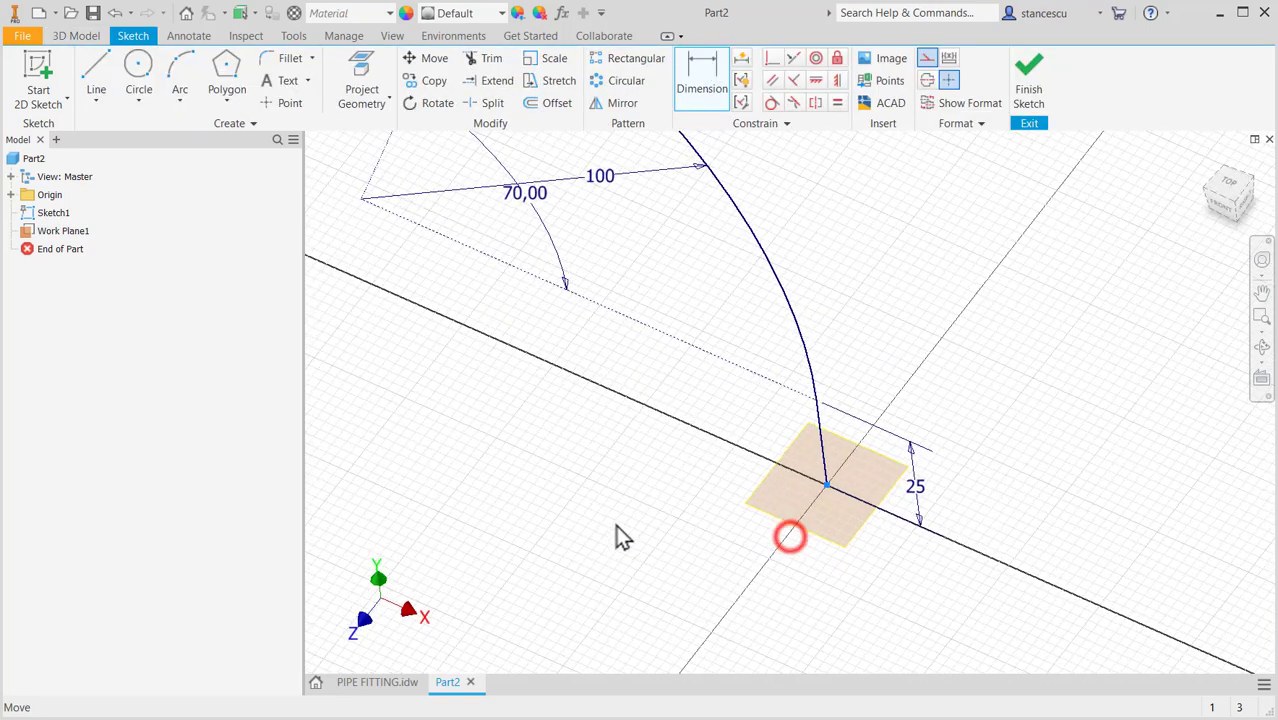
- Draw concentric Ø40 and Ø60 circles centred on the path's end and finish Sketch2
click(138, 64)
click(790, 402)
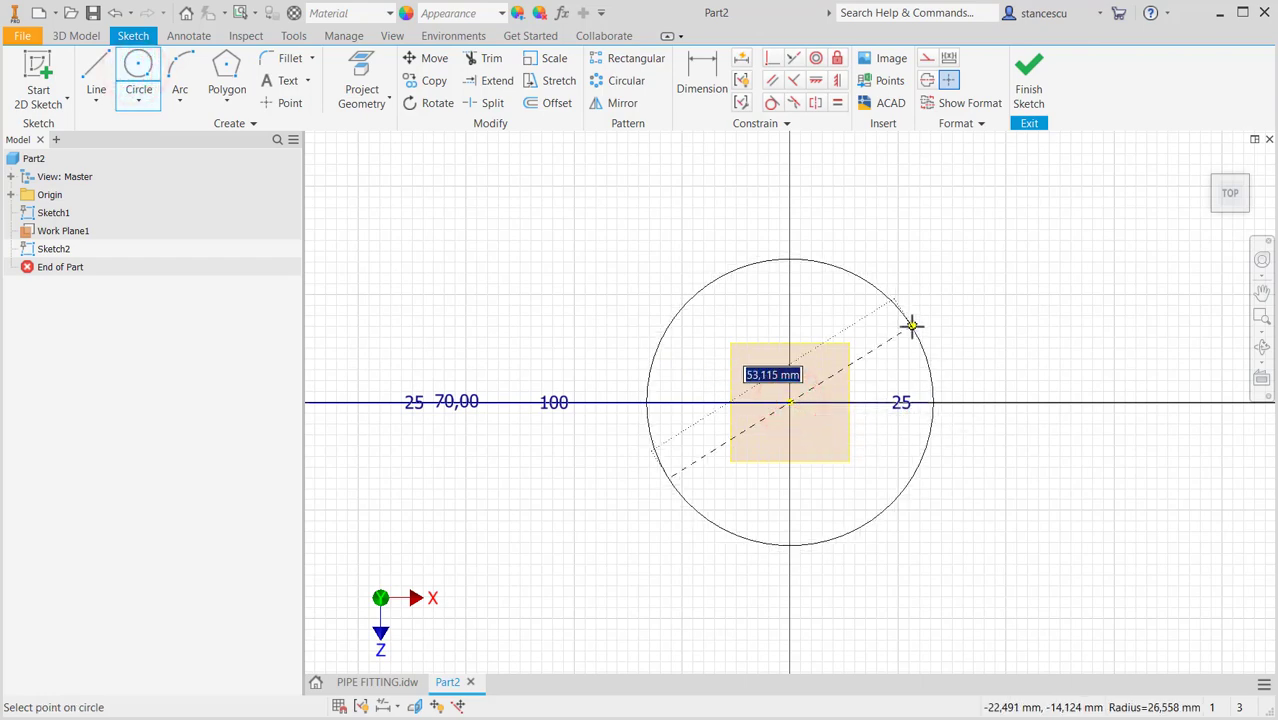
text(40)
key(Return)
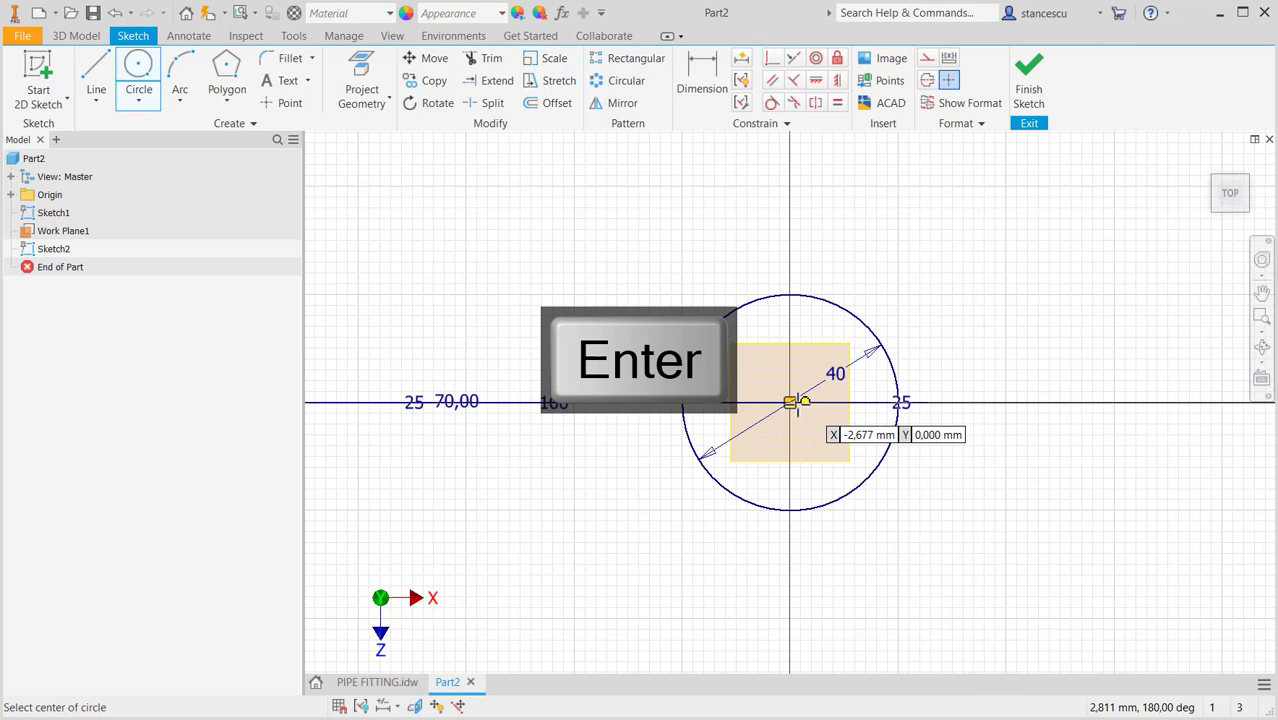
click(790, 402)
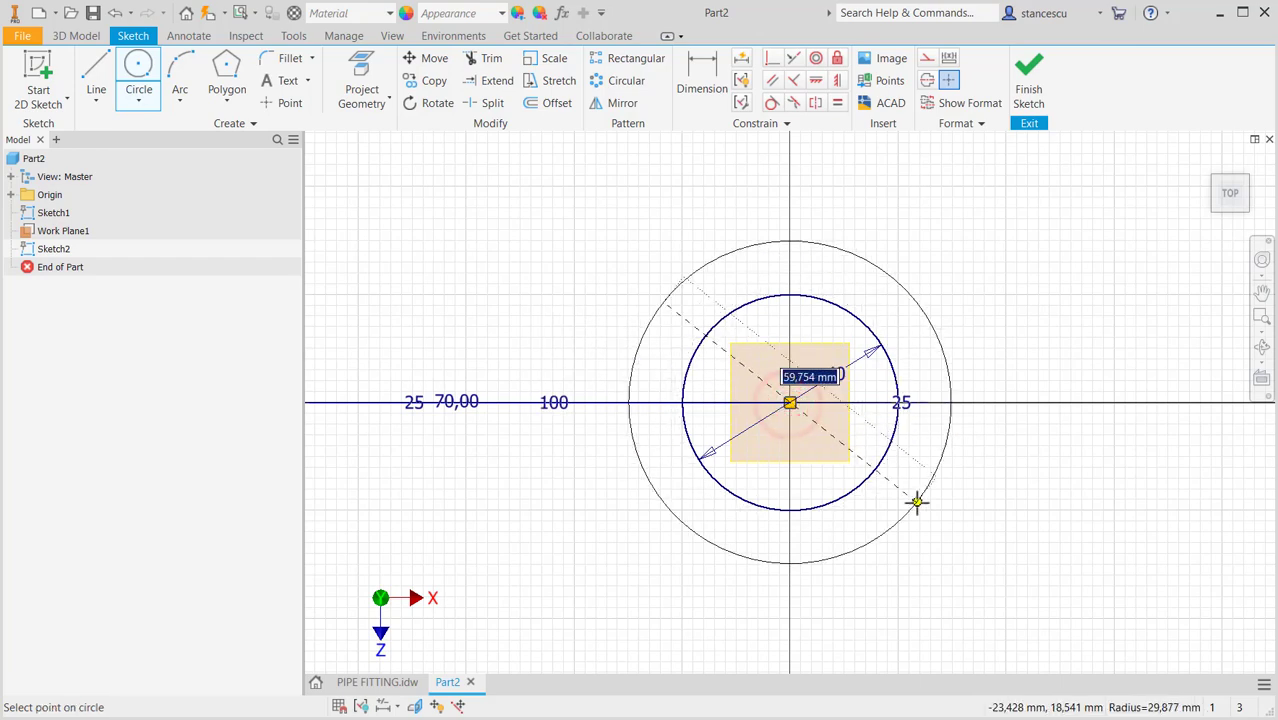
text(60)
key(Return)
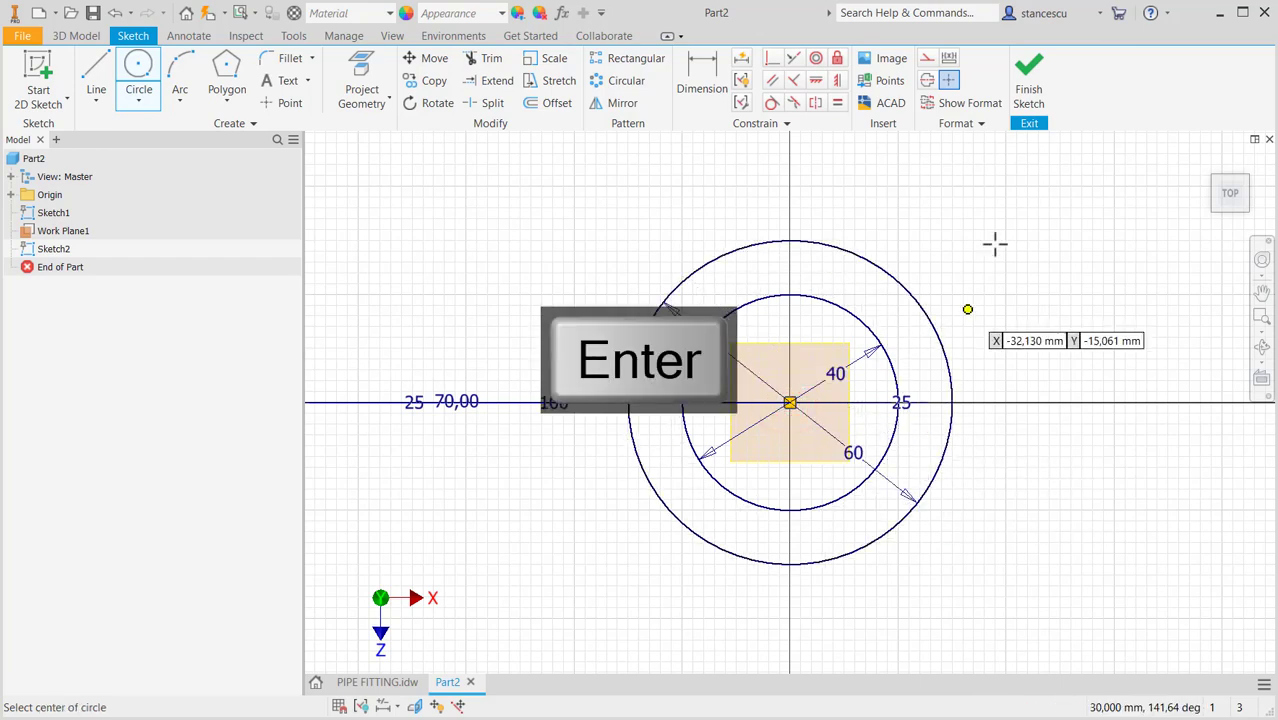
click(1033, 90)
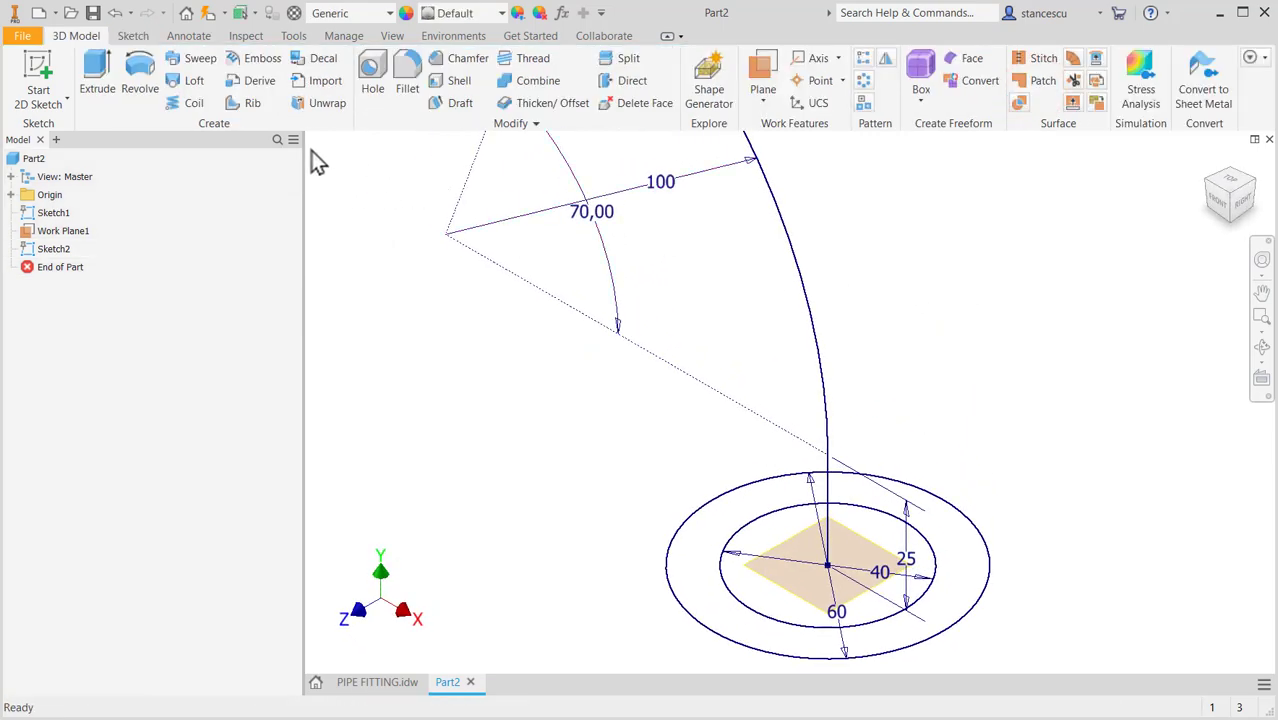
- Sweep the ring profile along the curved path, accepting the warning, to create Sweep1
click(192, 58)
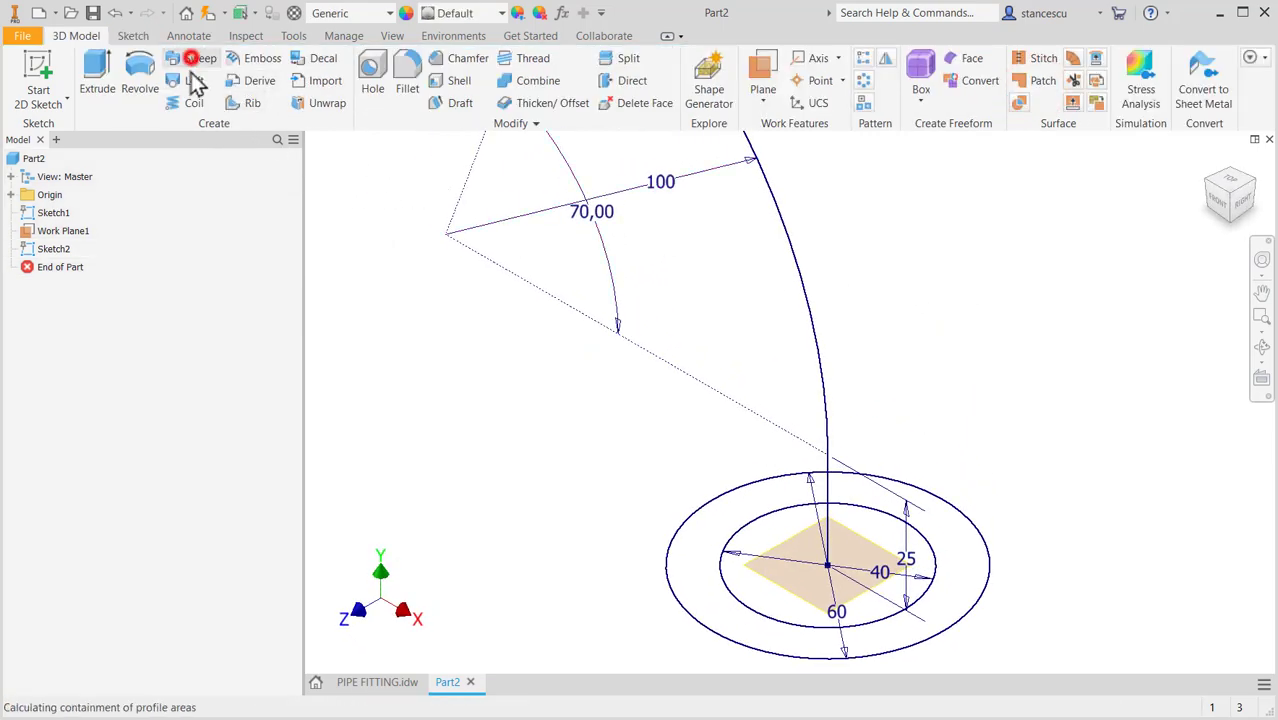
click(700, 533)
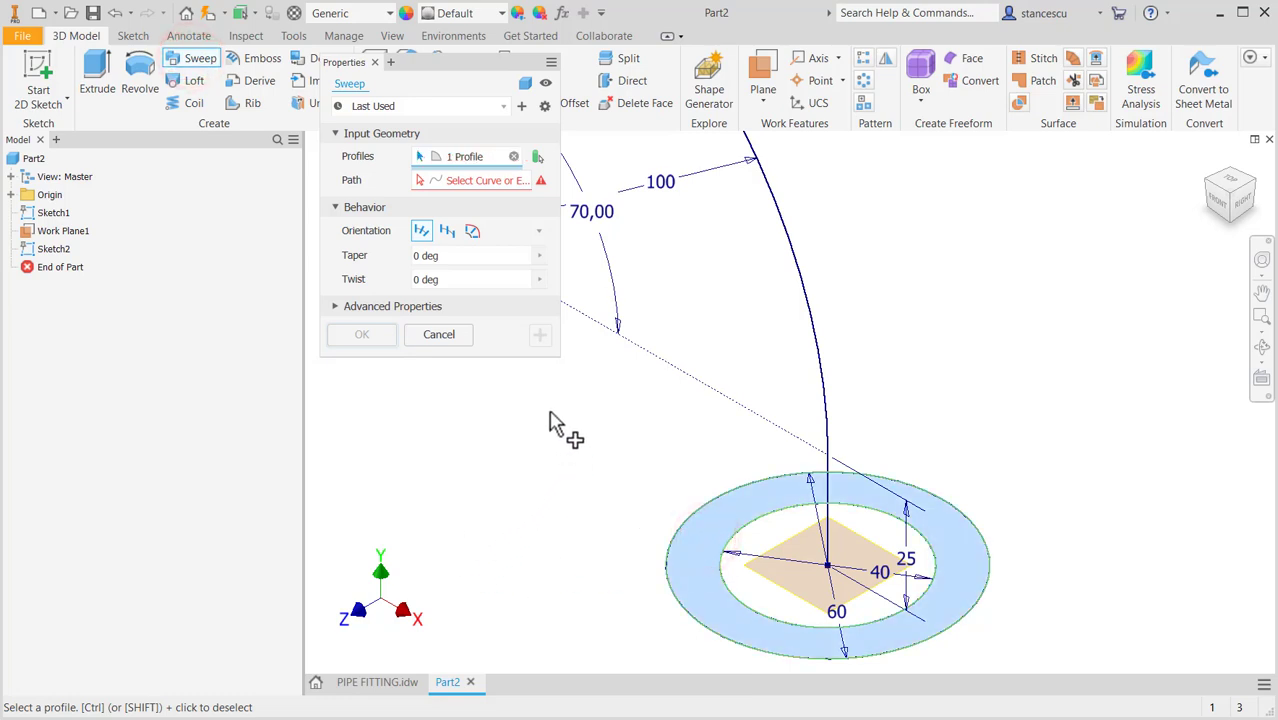
click(500, 180)
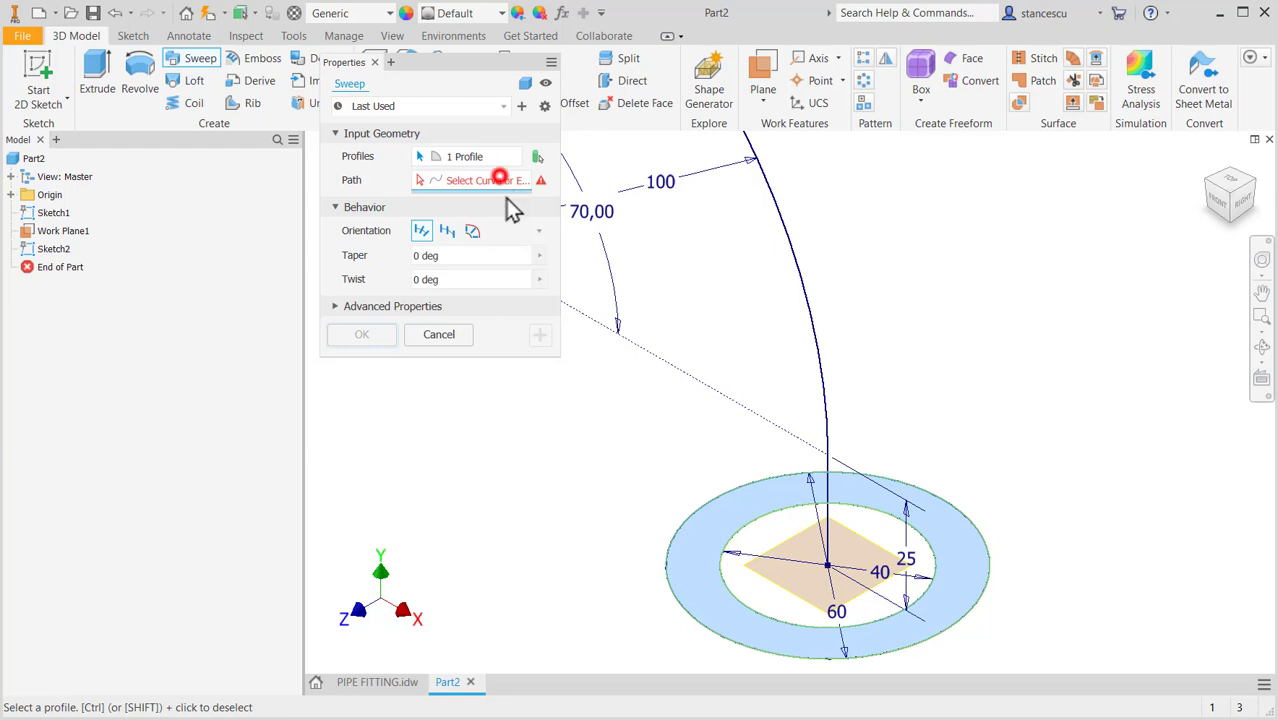
click(806, 304)
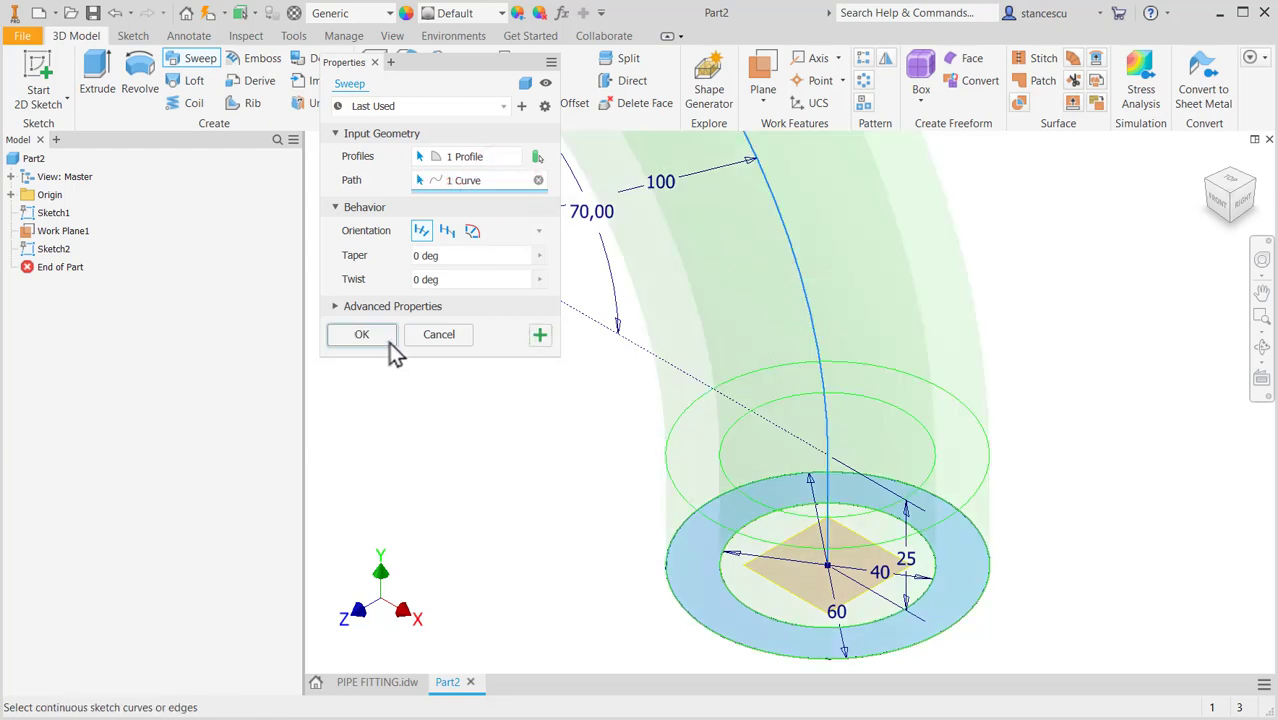
click(362, 334)
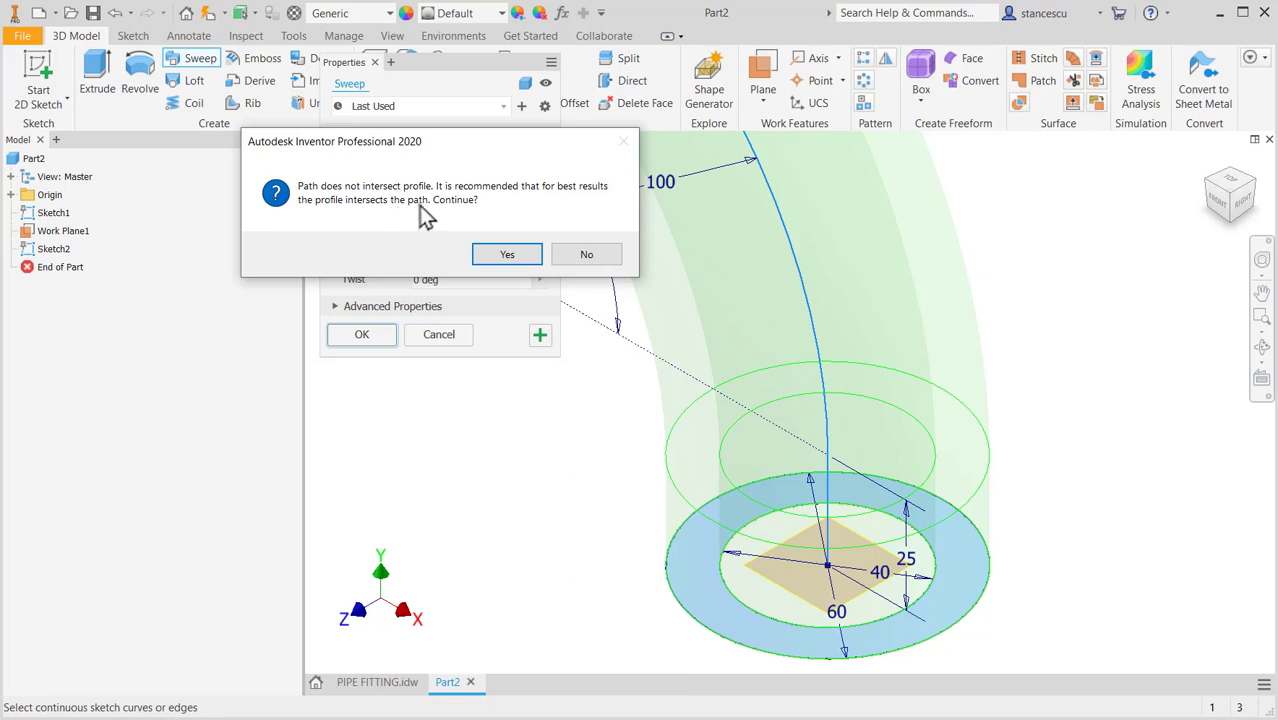
click(507, 256)
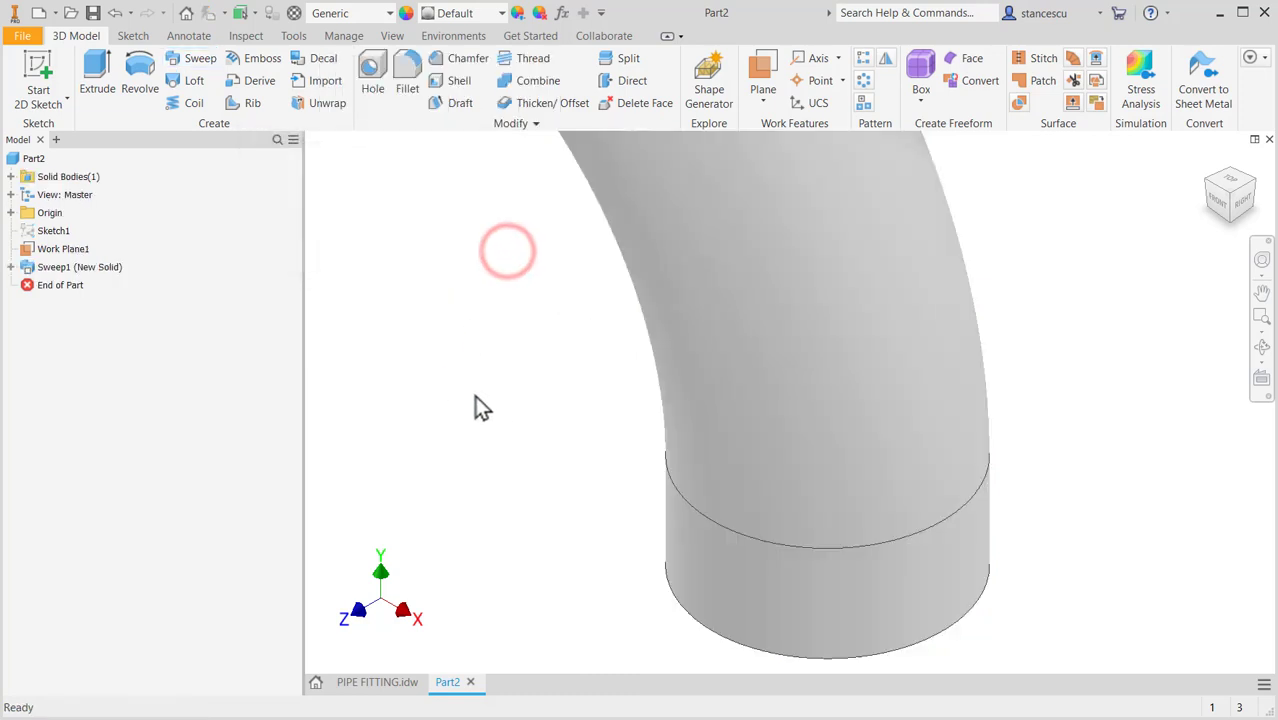
- Bring the whole pipe bend into view, then switch to the PIPE FITTING drawing
scroll(519, 472, down, 2)
middle_drag(519, 472, 617, 500)
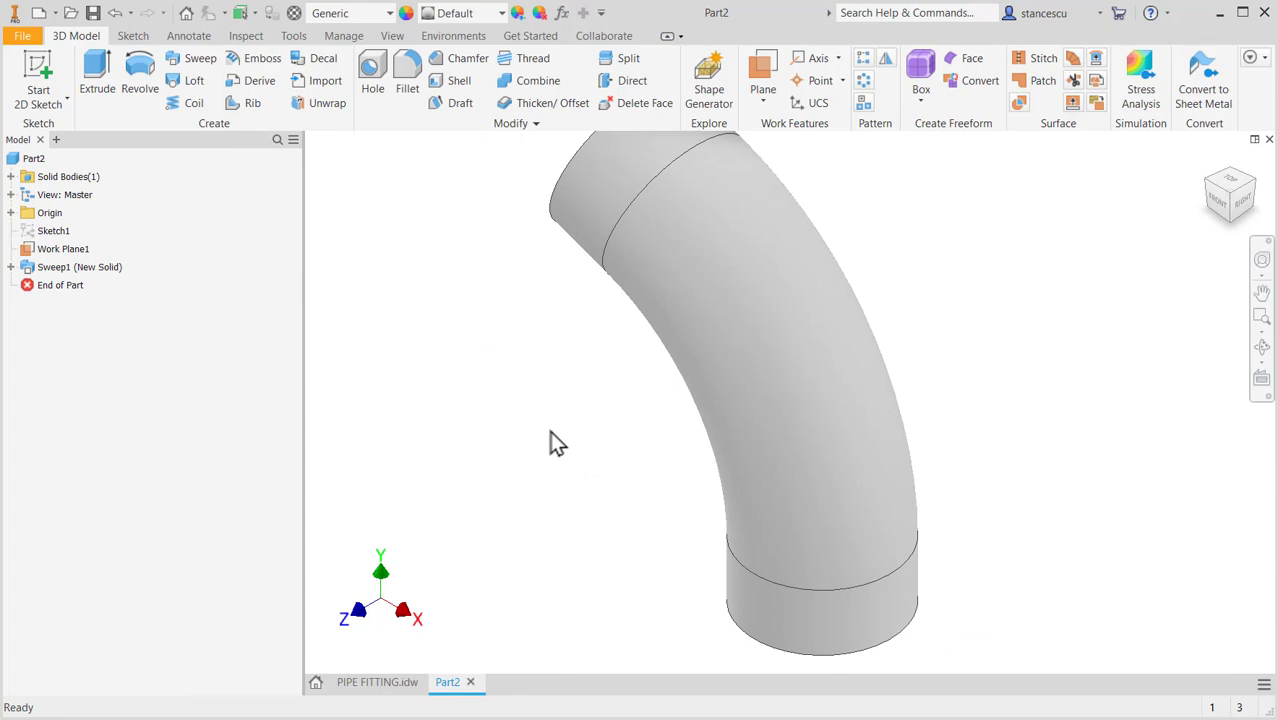
click(390, 683)
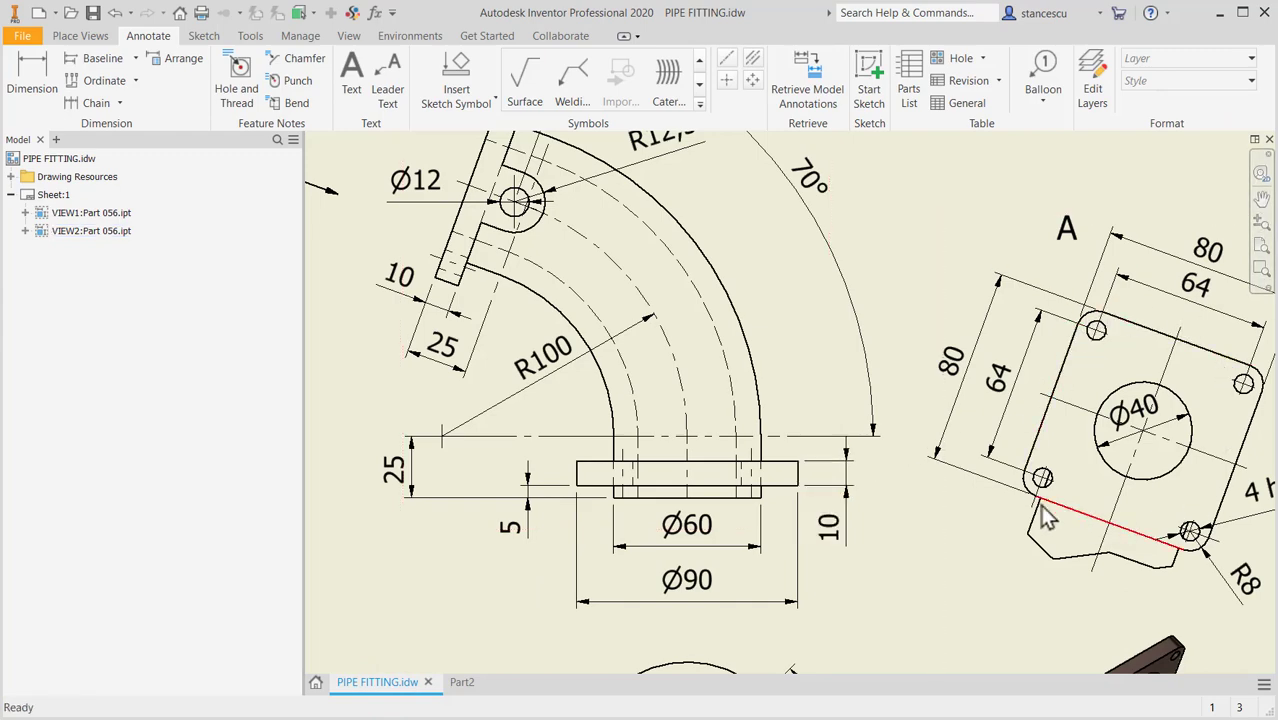
- Pan the drawing to review the Ø74 view and the '4 holes Ø8 equidistant' note
middle_drag(983, 520, 981, 487)
middle_drag(879, 478, 900, 345)
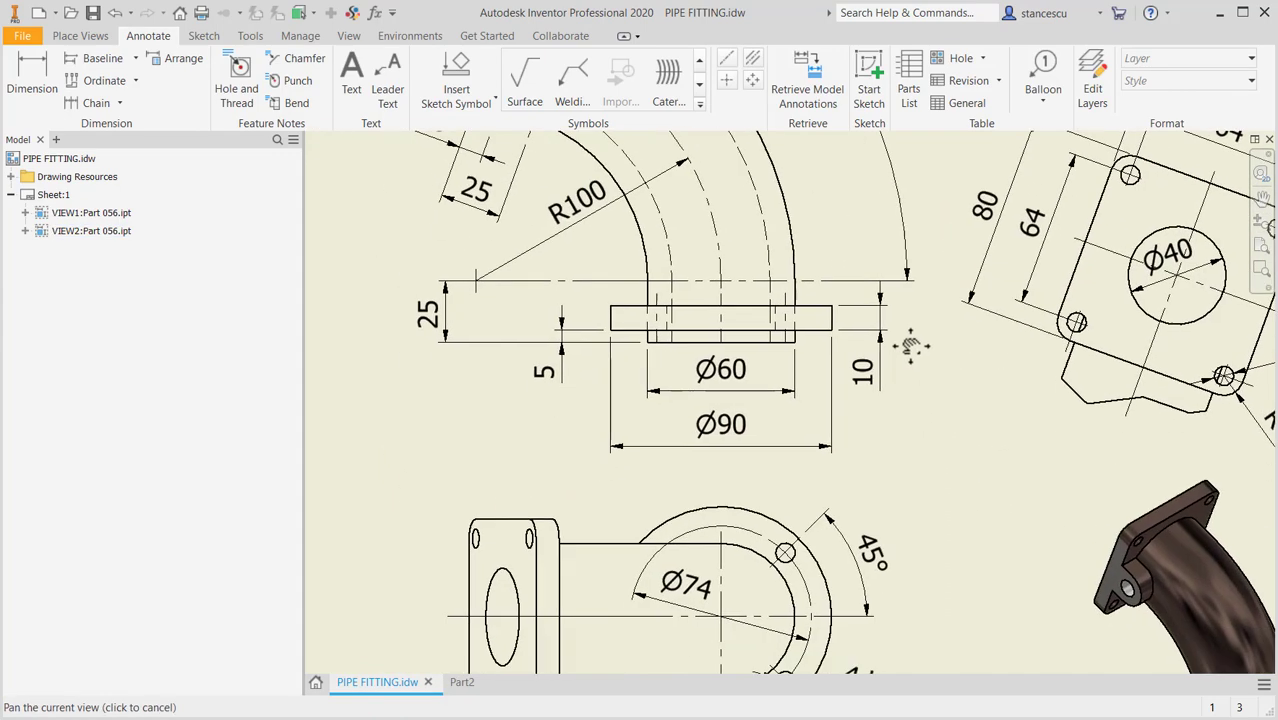
middle_drag(815, 526, 841, 480)
middle_drag(956, 457, 966, 381)
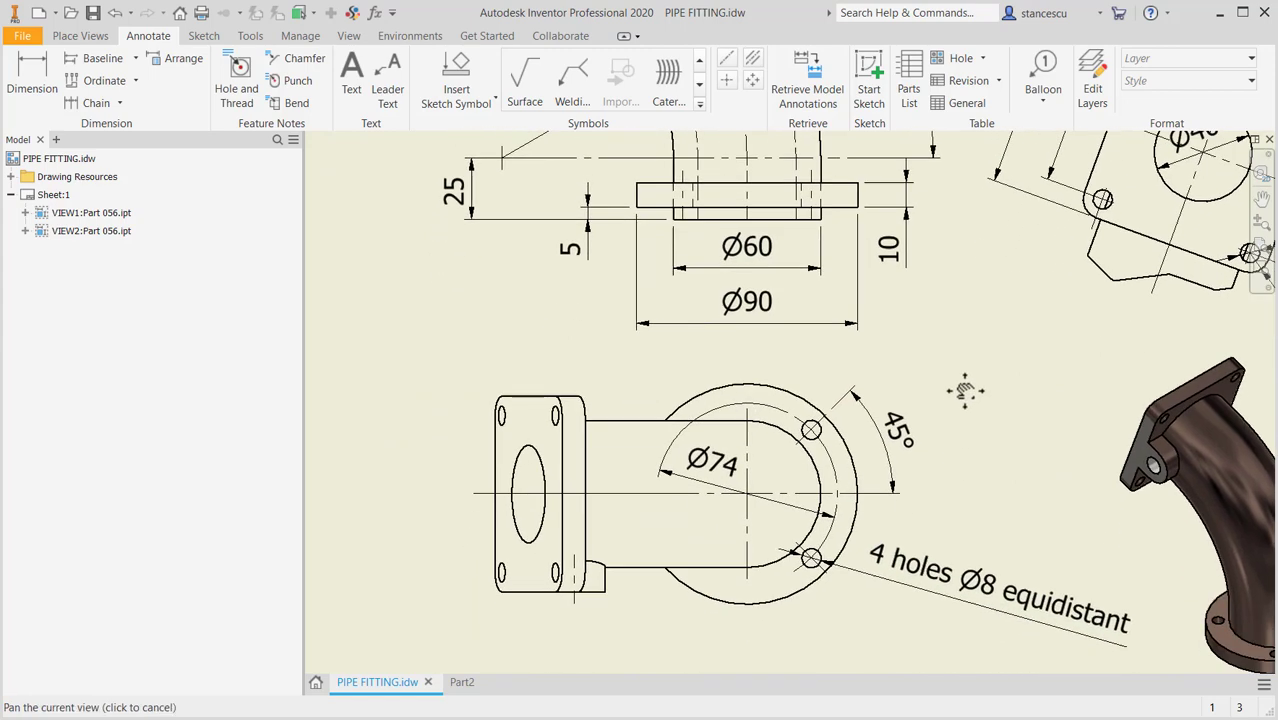
middle_drag(759, 342, 763, 429)
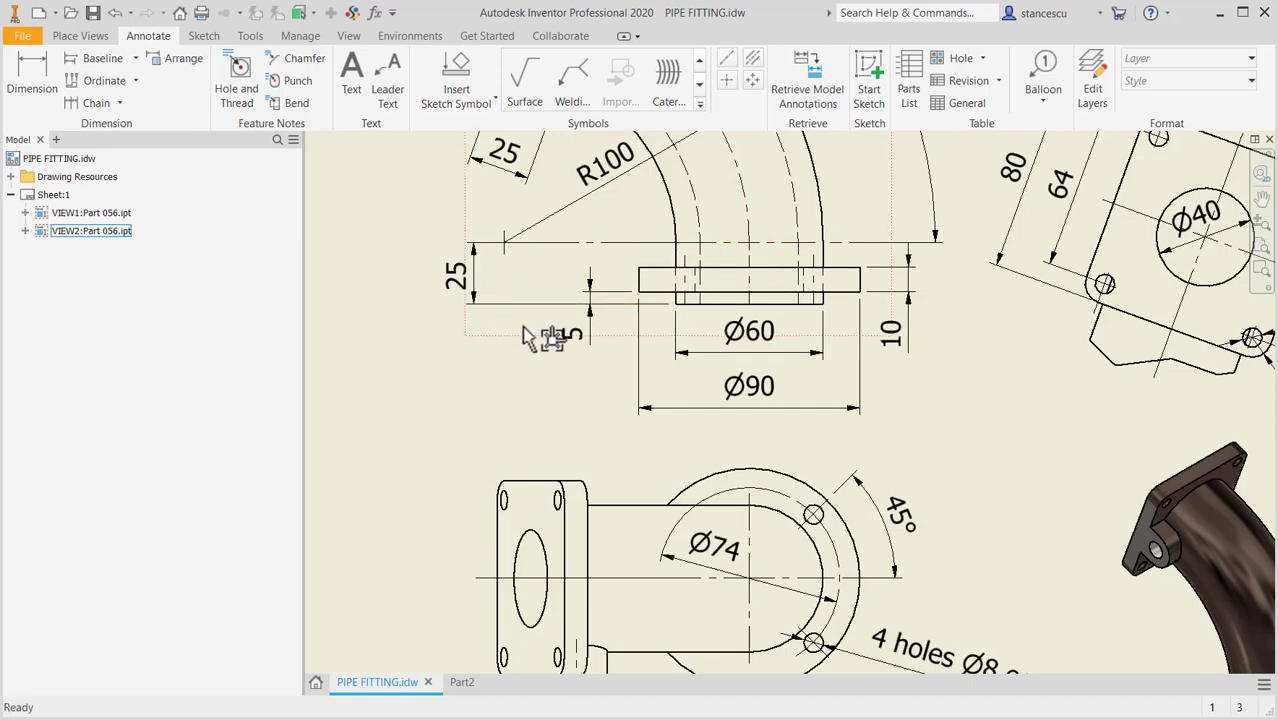
- Inspect the 5 flange thickness and 10 dimensions, then return to the Part2 model
click(594, 317)
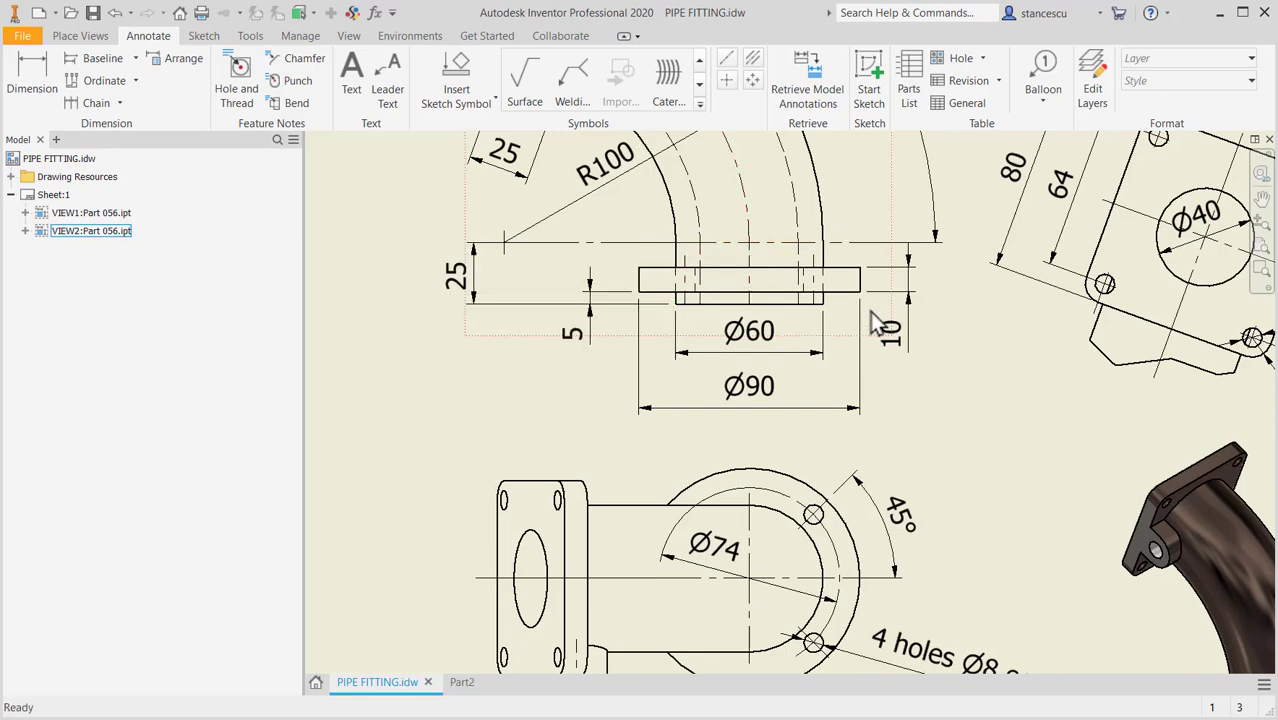
middle_drag(877, 484, 885, 444)
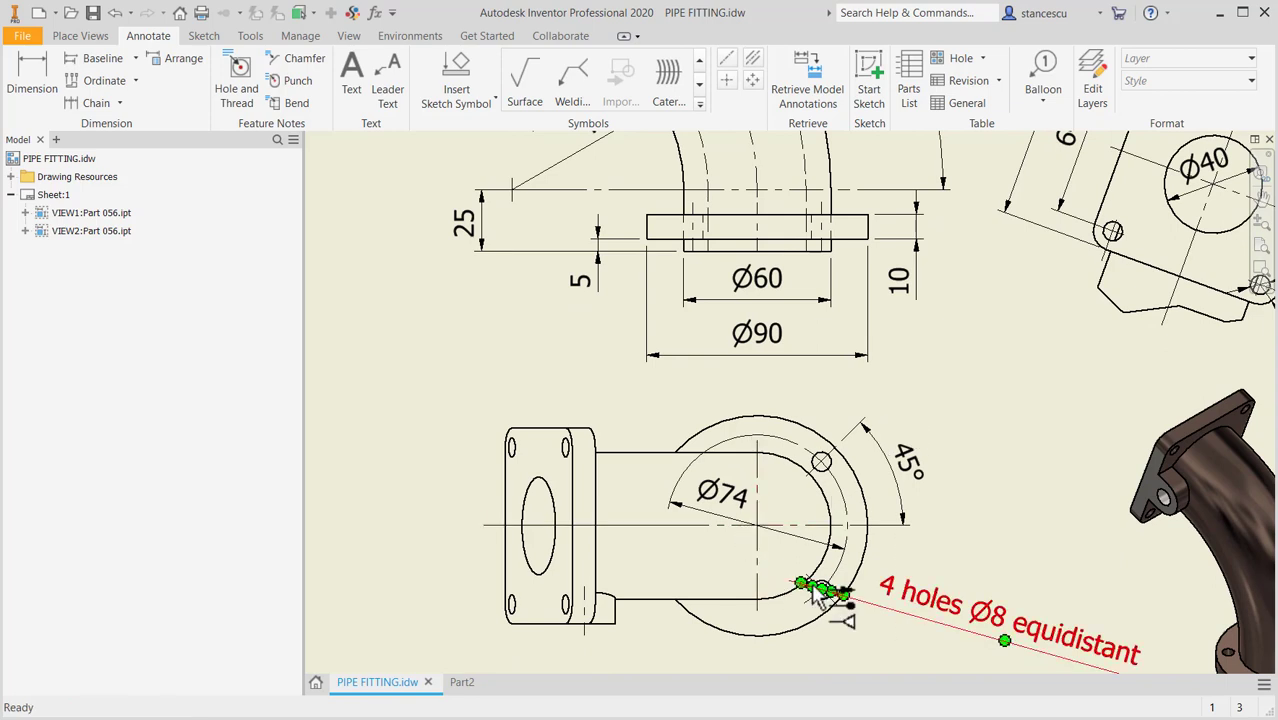
middle_drag(930, 393, 928, 411)
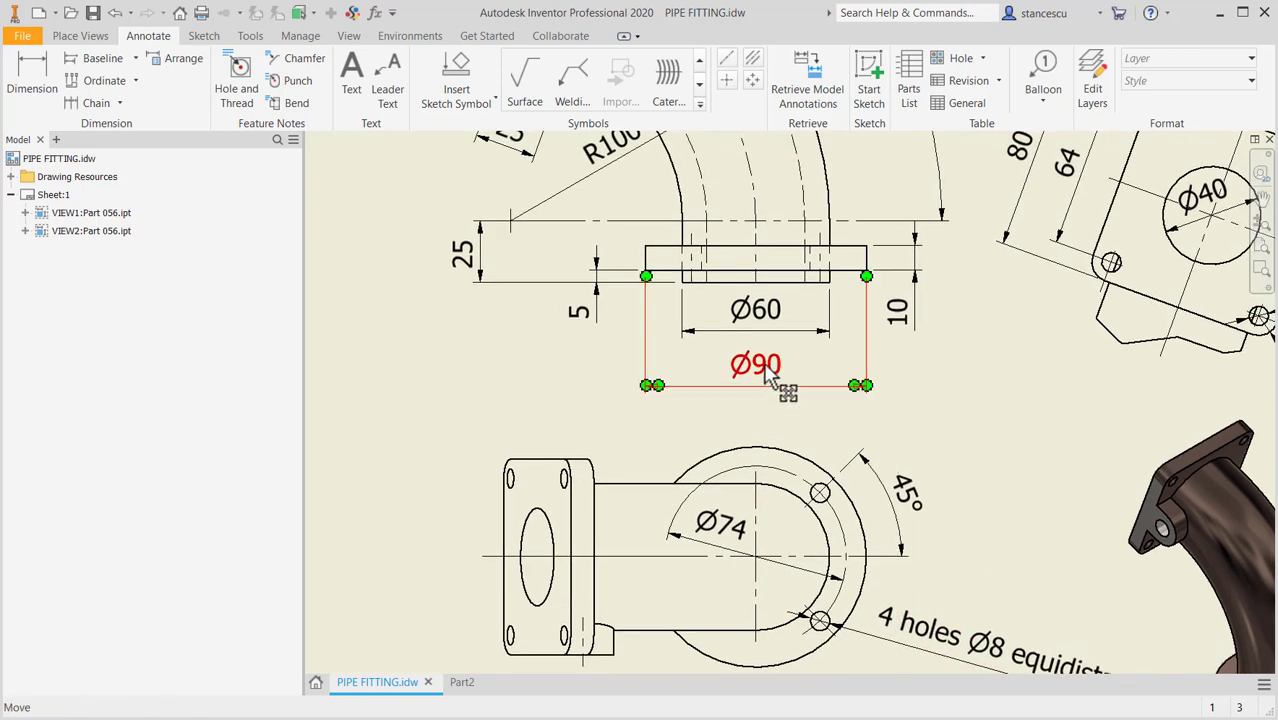
click(900, 282)
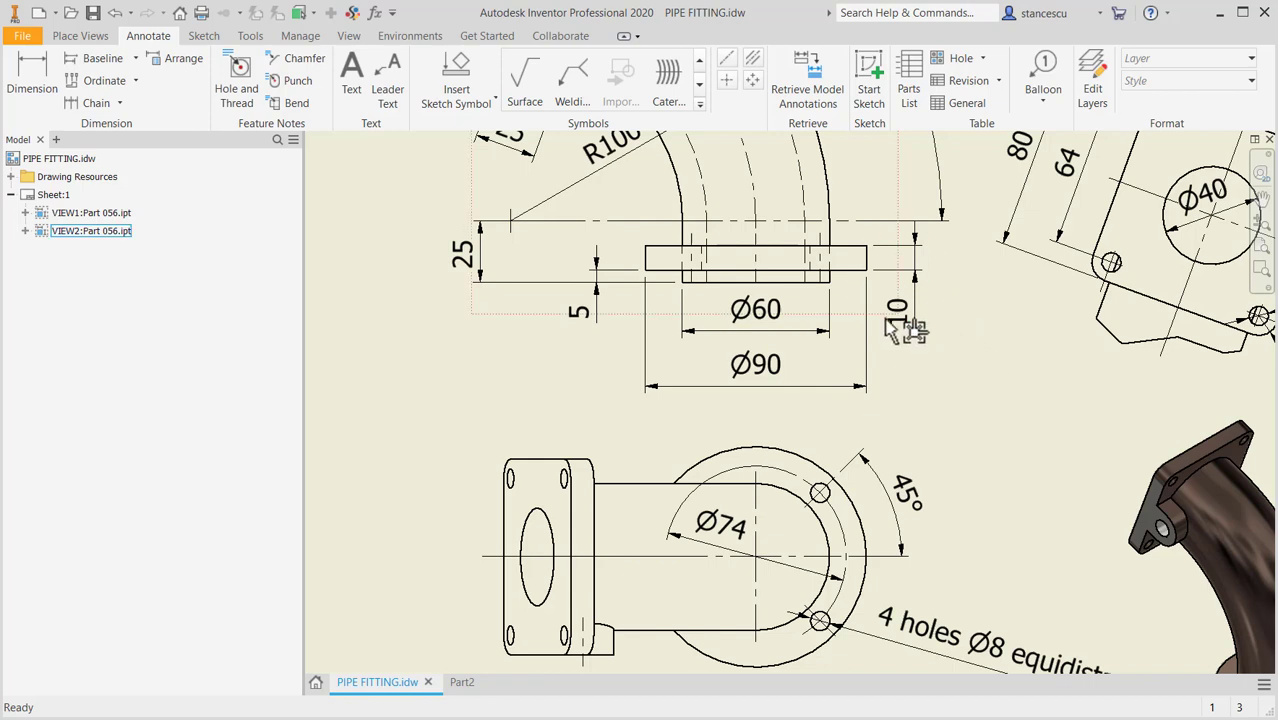
click(461, 681)
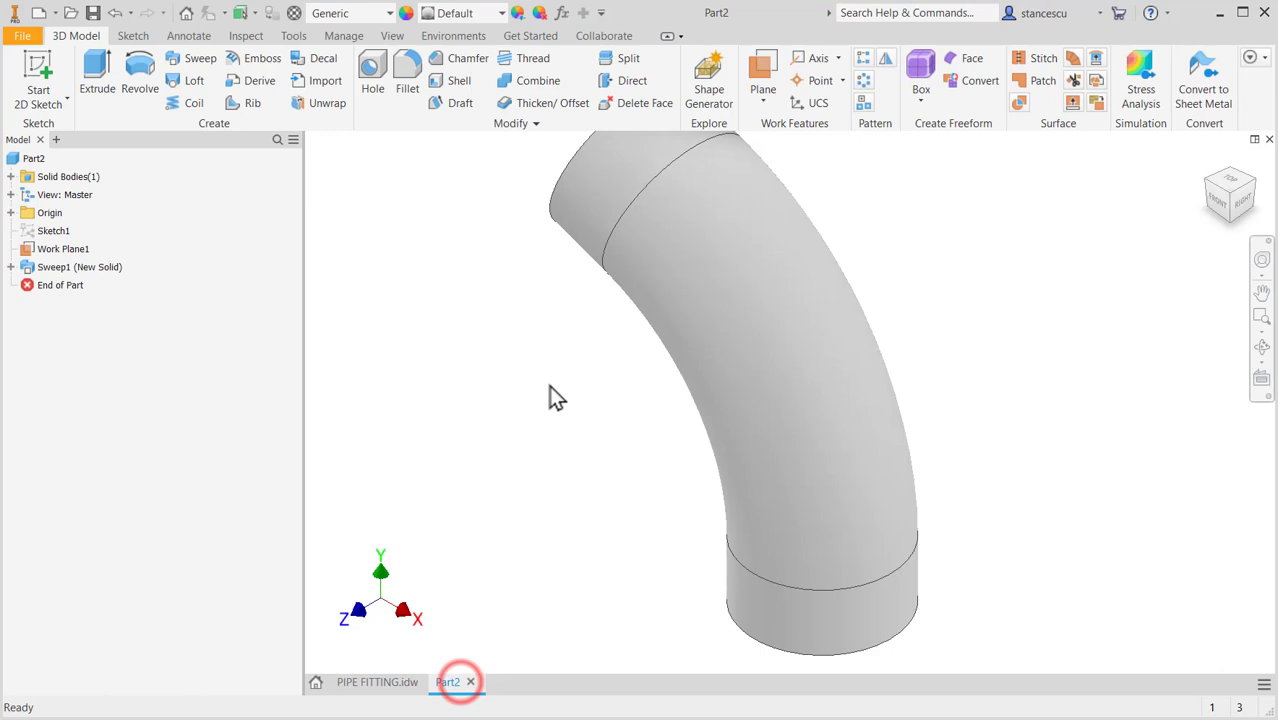
- Create Work Plane2 offset -25+5 from the XZ plane near the pipe's lower end
click(763, 88)
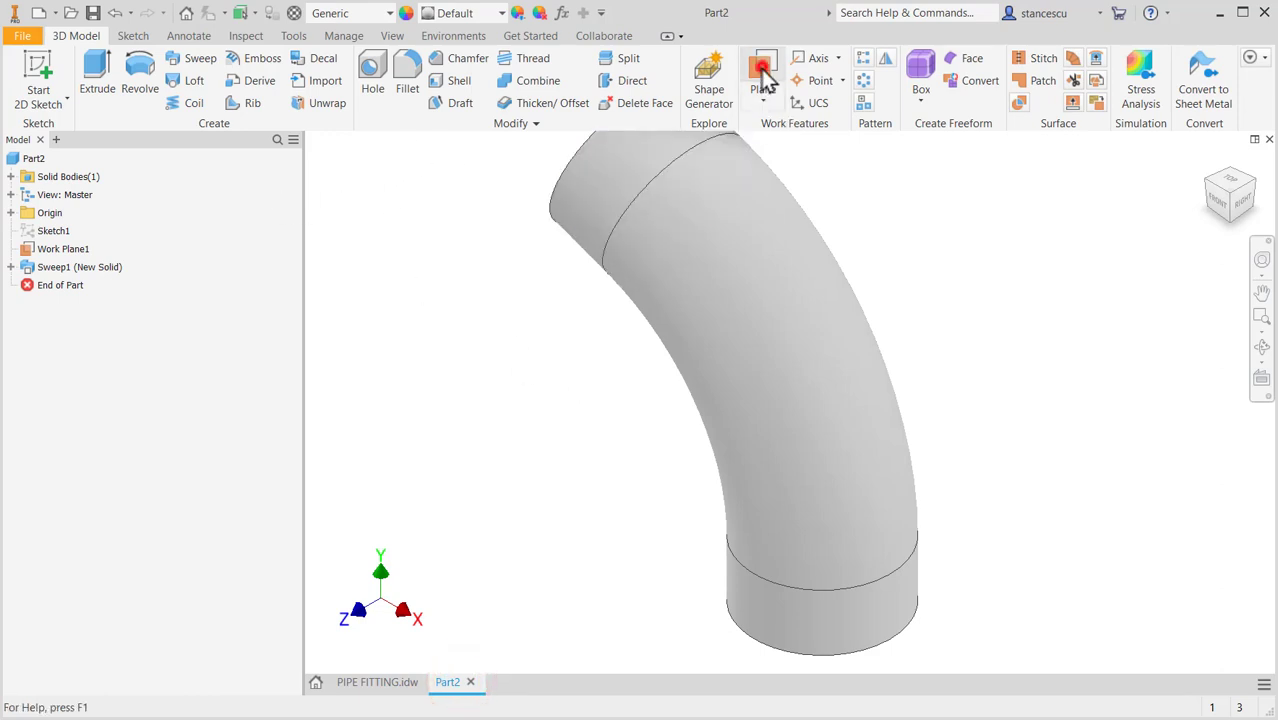
click(11, 213)
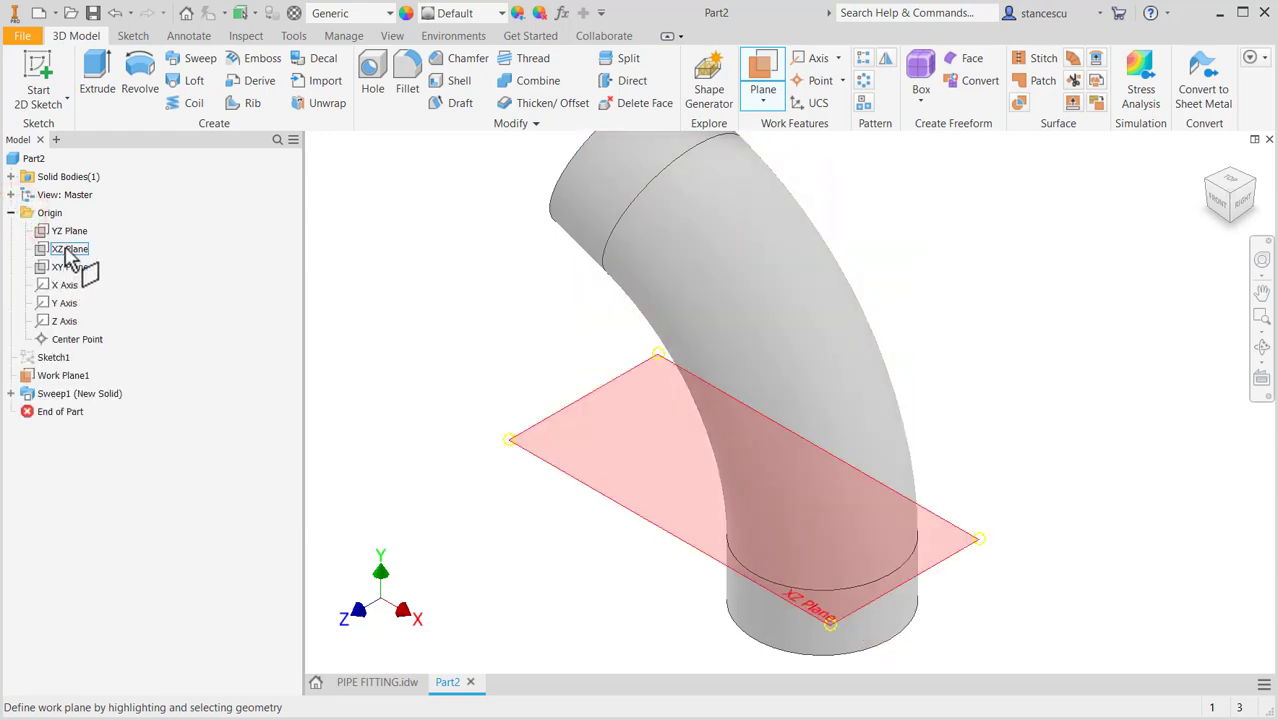
click(66, 250)
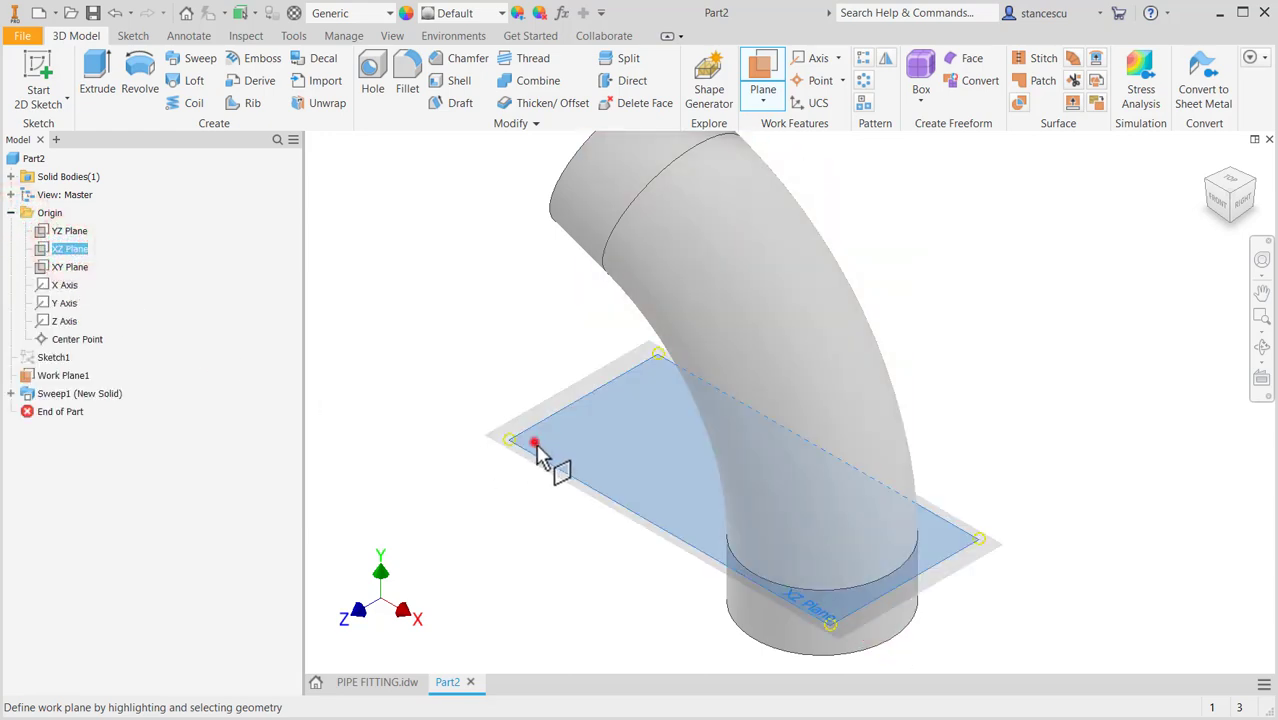
drag(534, 441, 548, 540)
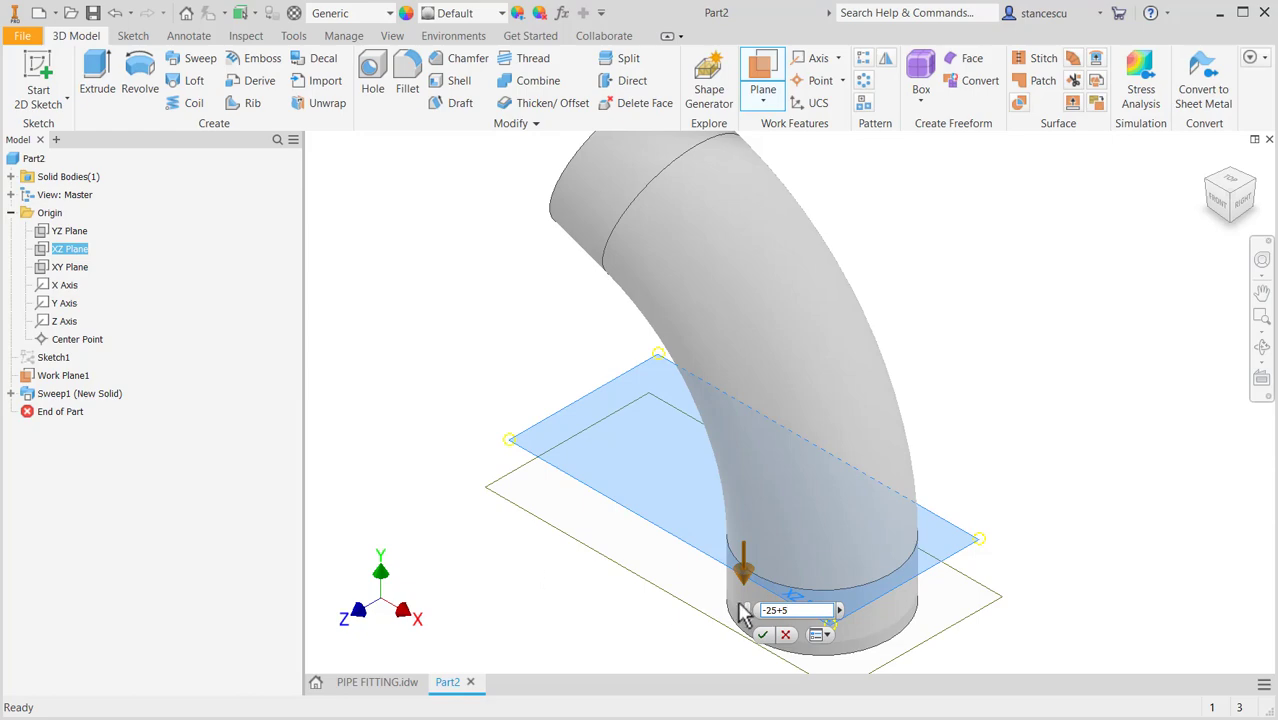
click(762, 636)
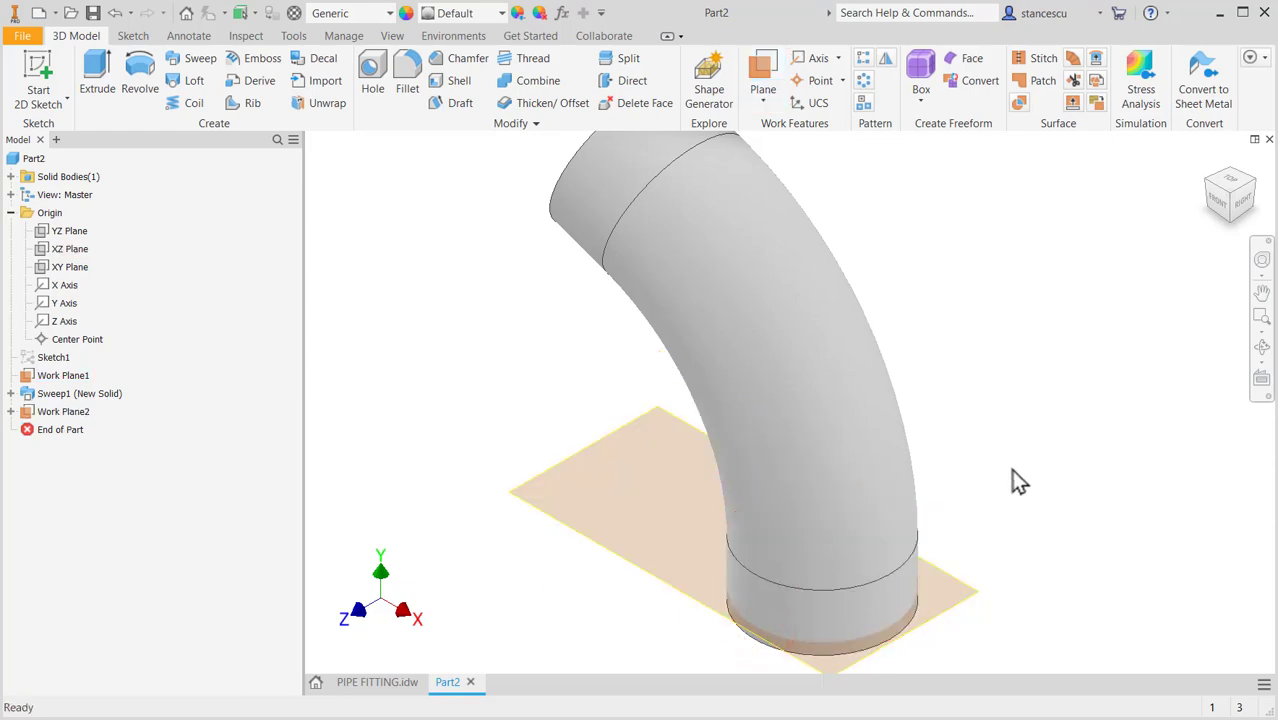
key(ctrl+Tab)
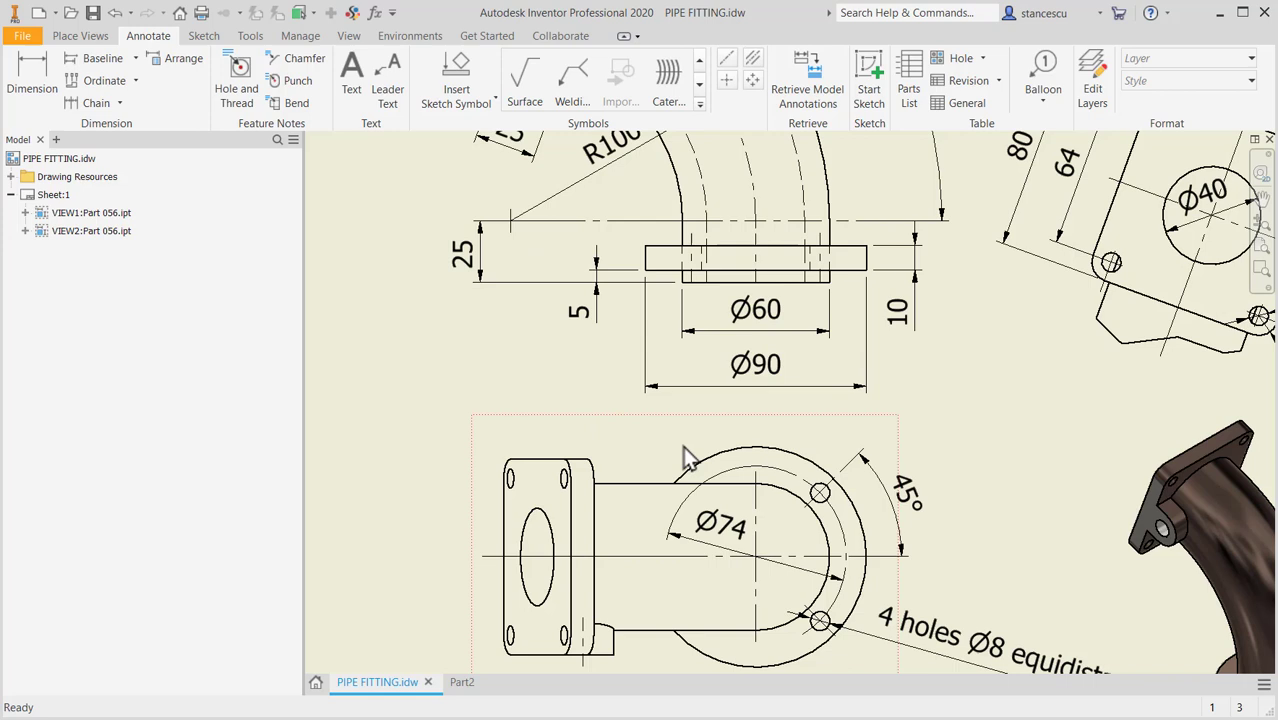
click(460, 684)
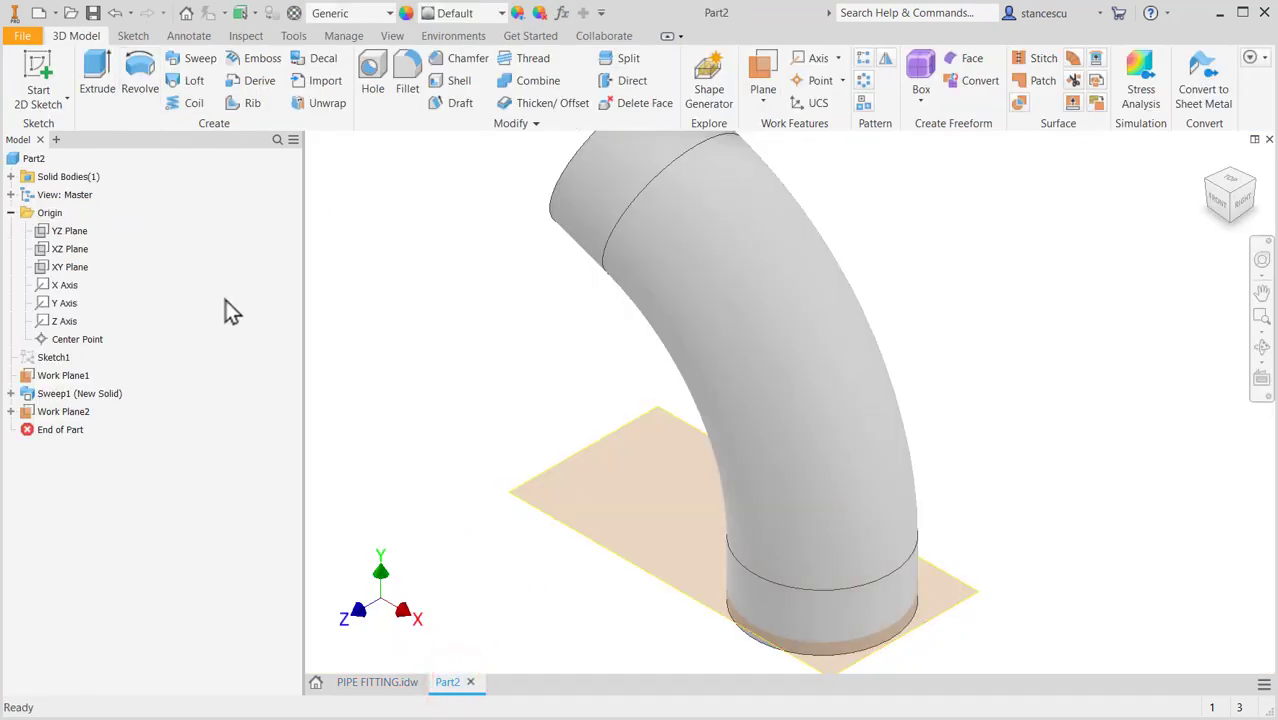
- In a new sketch on Work Plane2, draw a Ø90 circle centred on the pipe ring
click(620, 555)
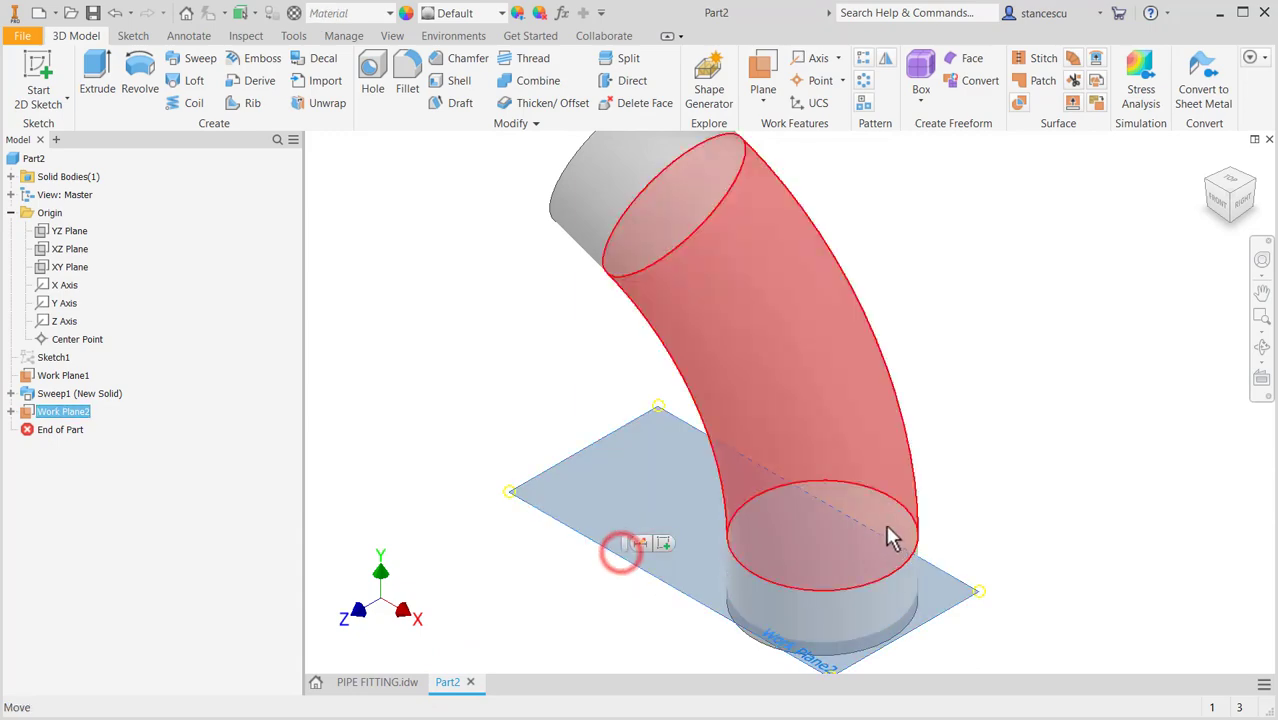
click(658, 545)
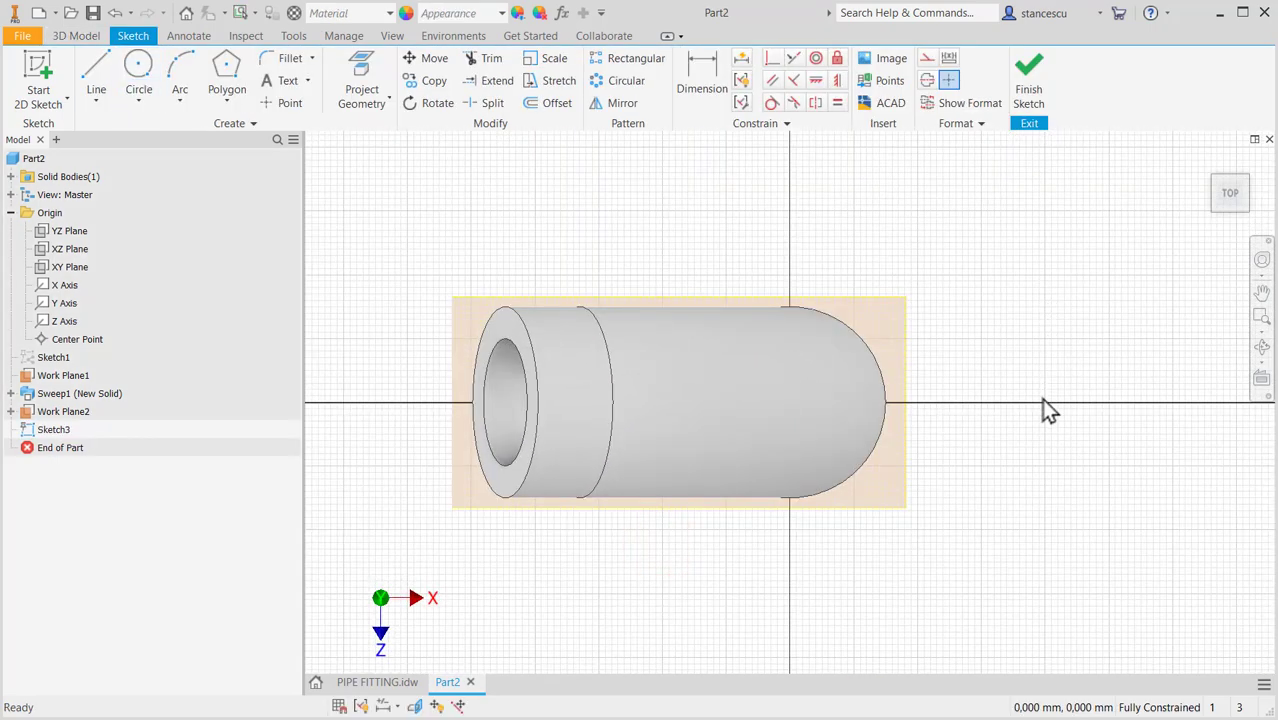
mouse_move(1042, 400)
shift+middle_down()
mouse_move(1043, 456)
mouse_move(1018, 336)
mouse_move(1005, 345)
shift+middle_up()
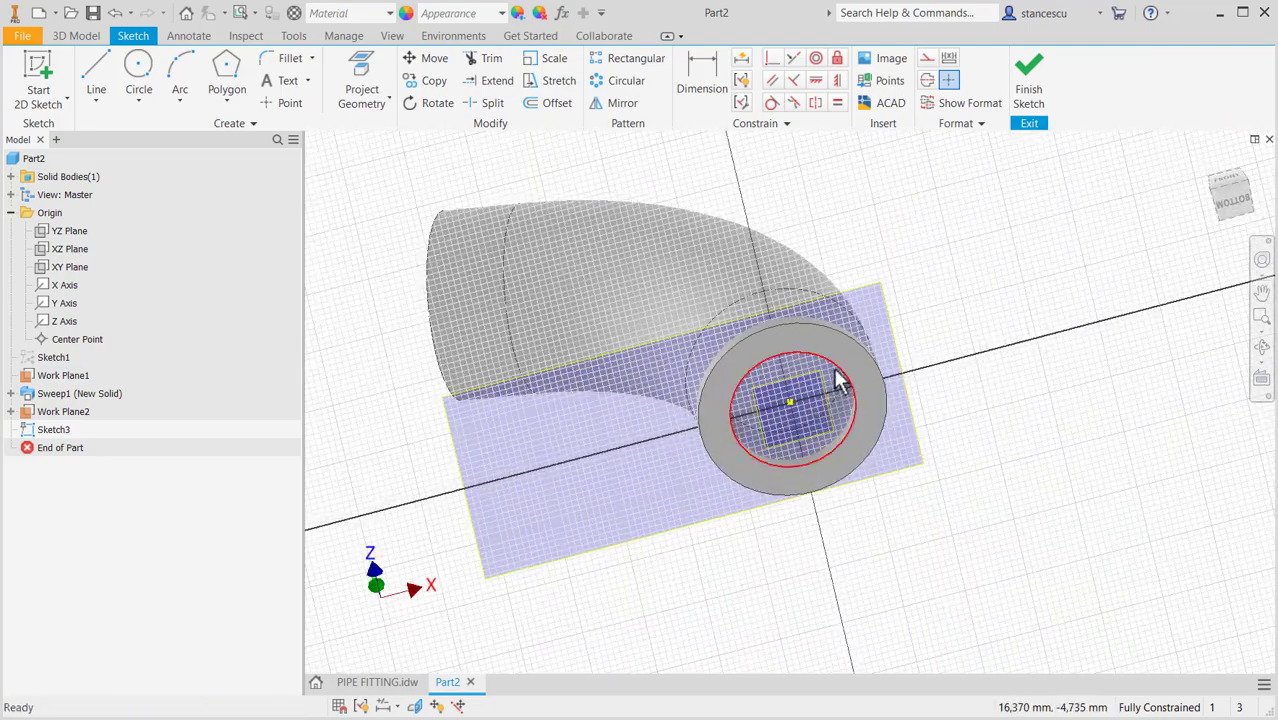
shift+middle_drag(916, 294, 955, 400)
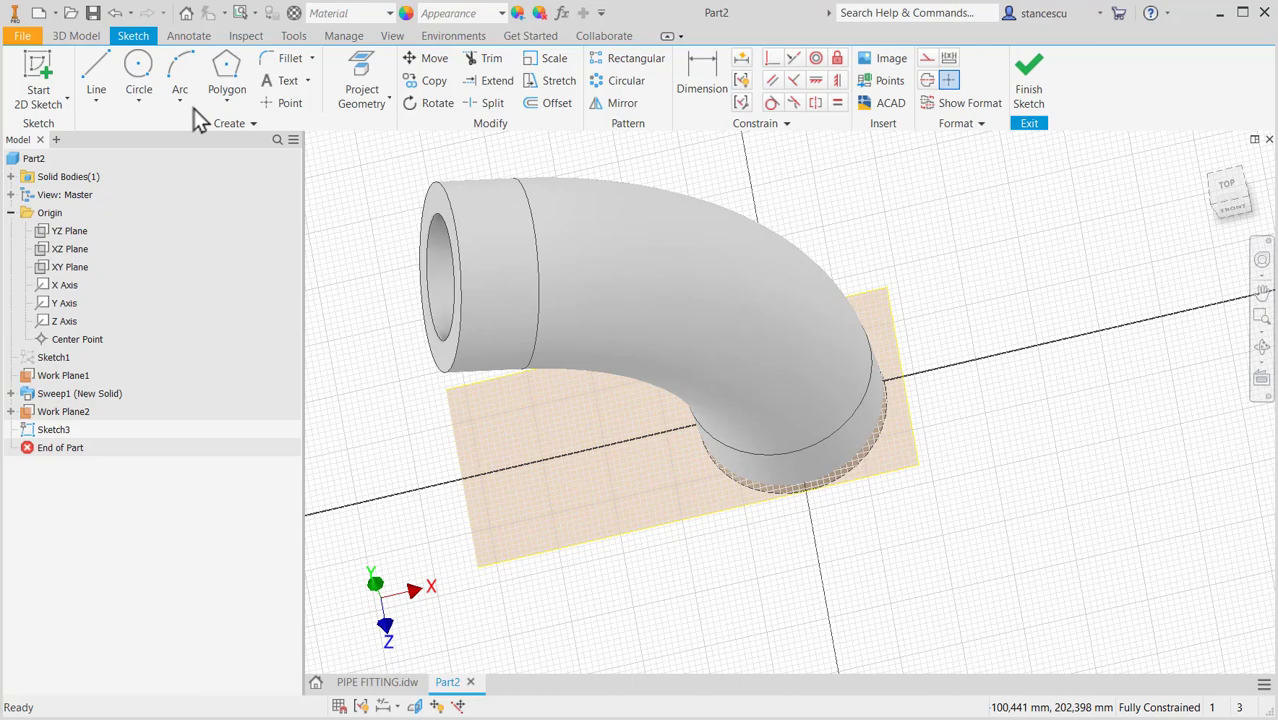
key(F7)
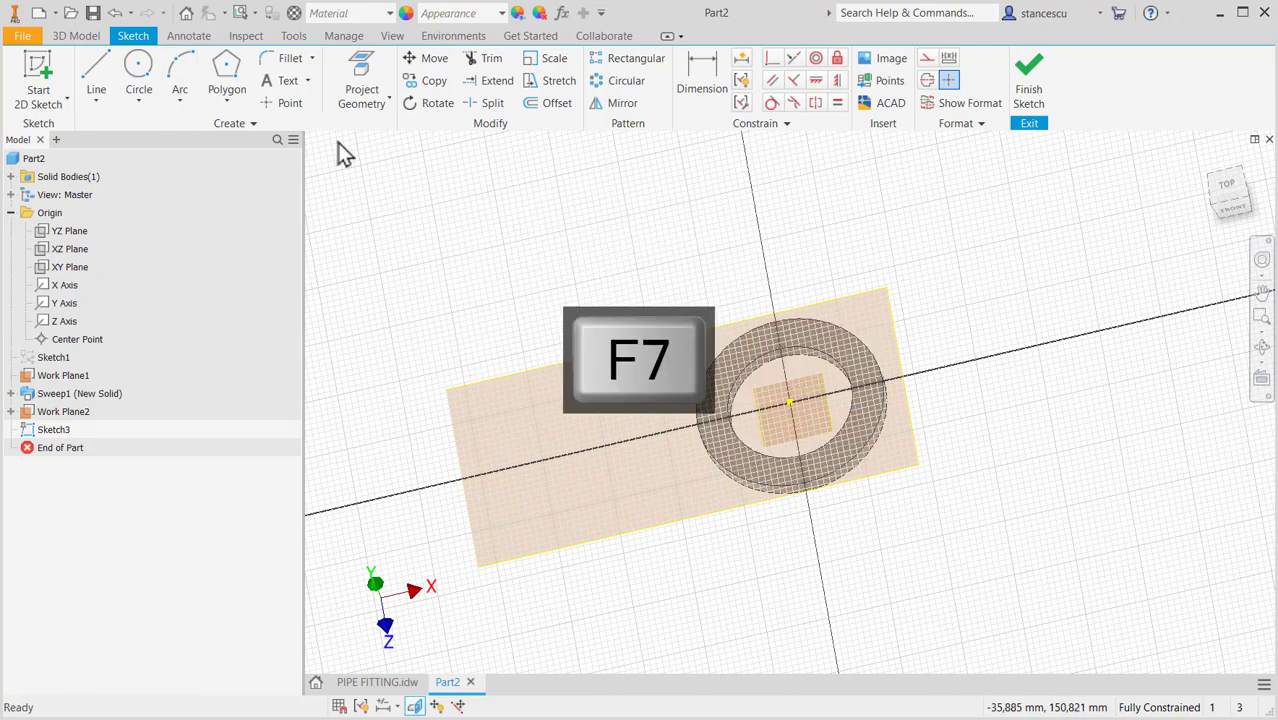
click(138, 66)
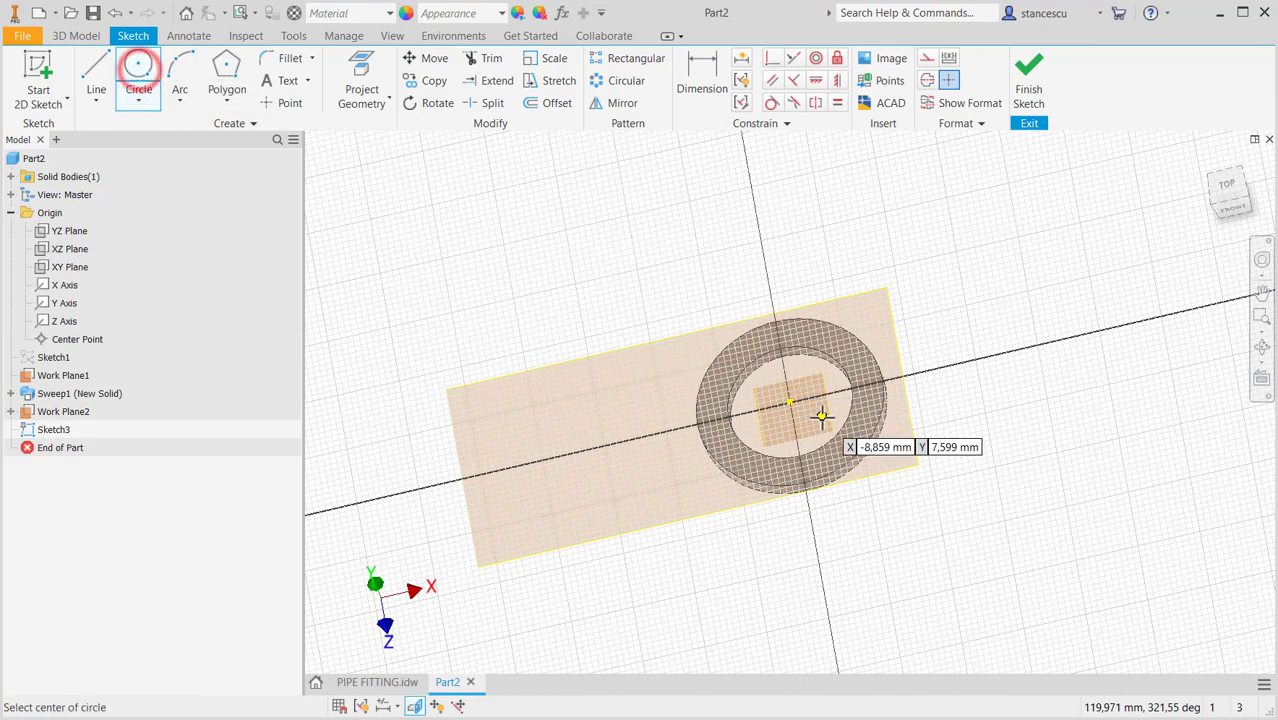
click(790, 401)
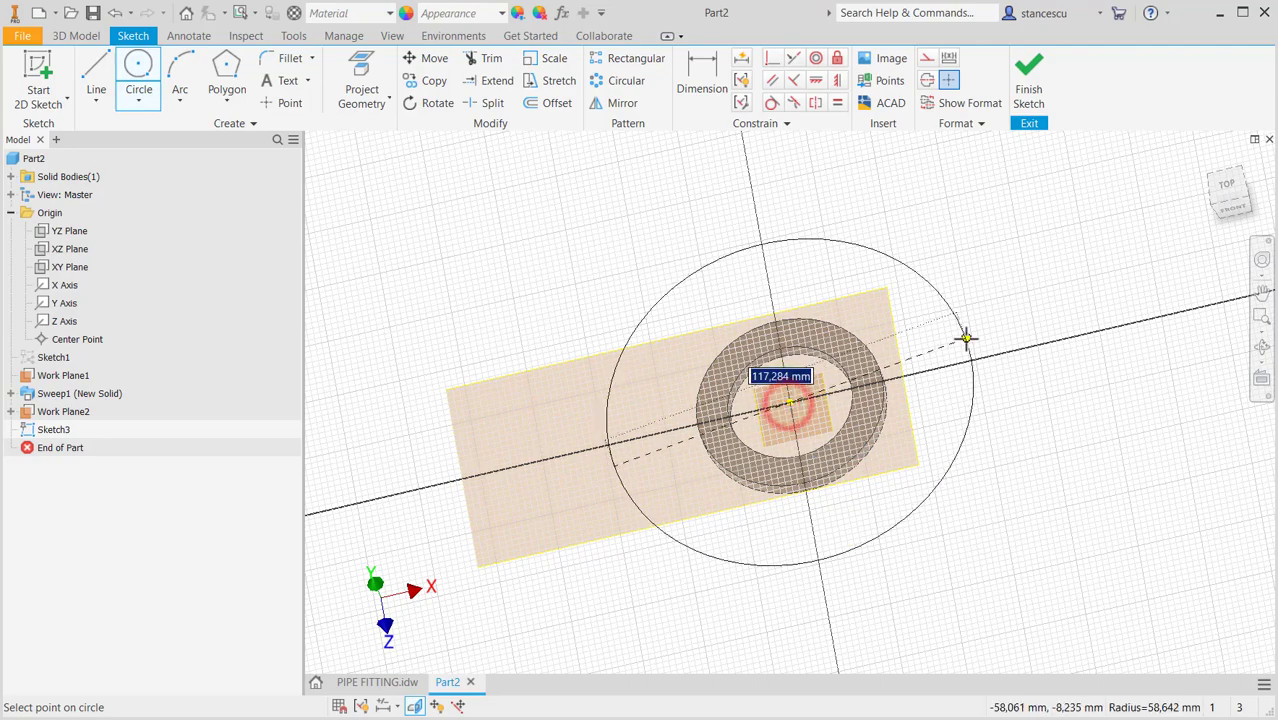
text(90)
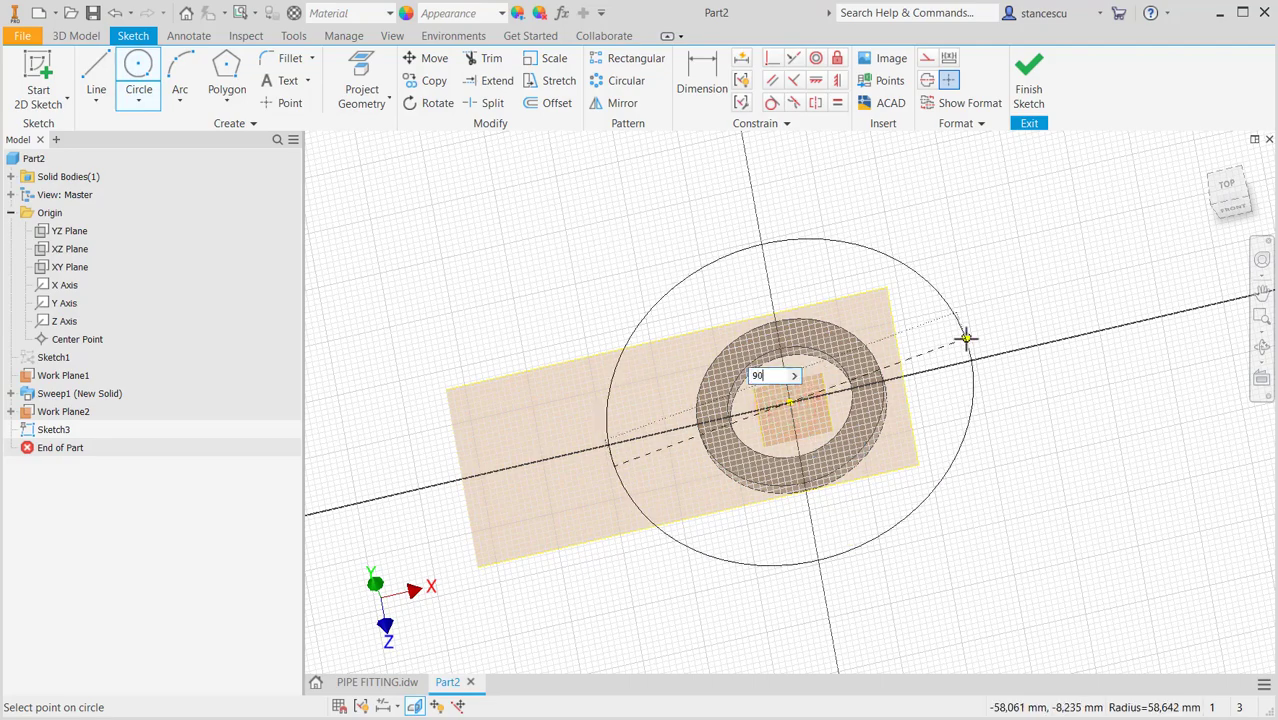
key(Return)
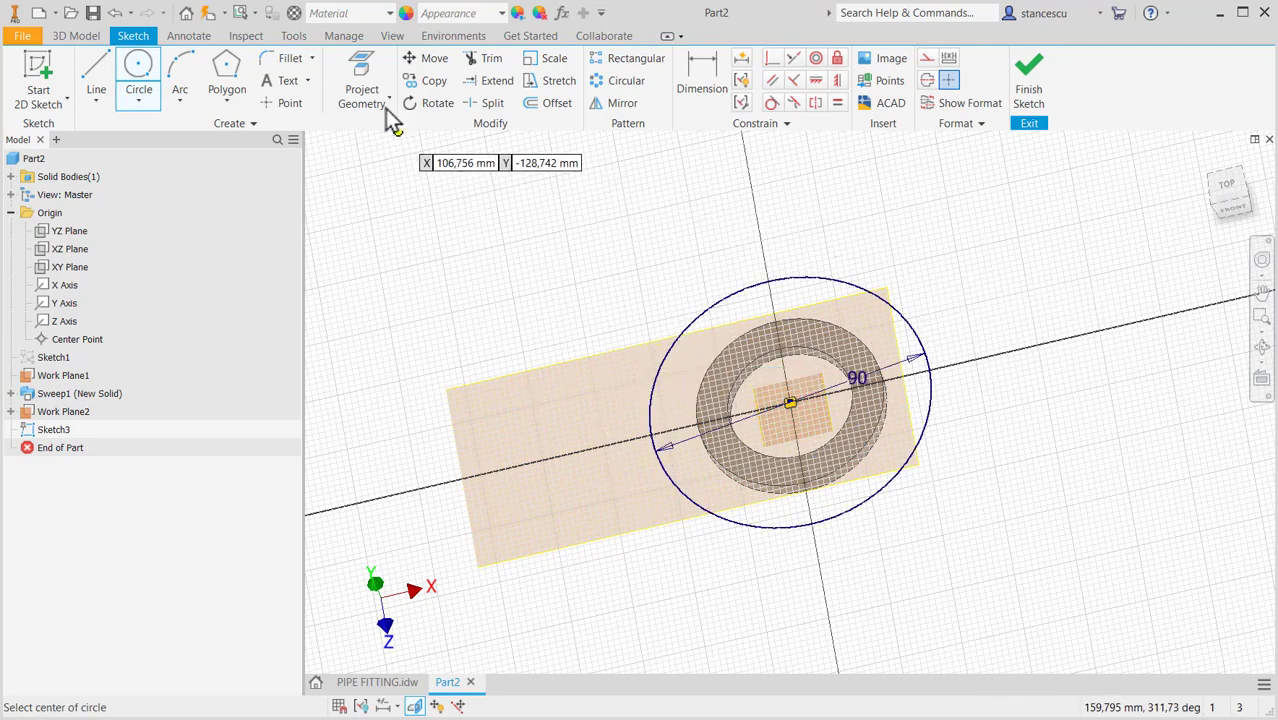
- Project the pipe's outer edge into the sketch and finish it
click(358, 80)
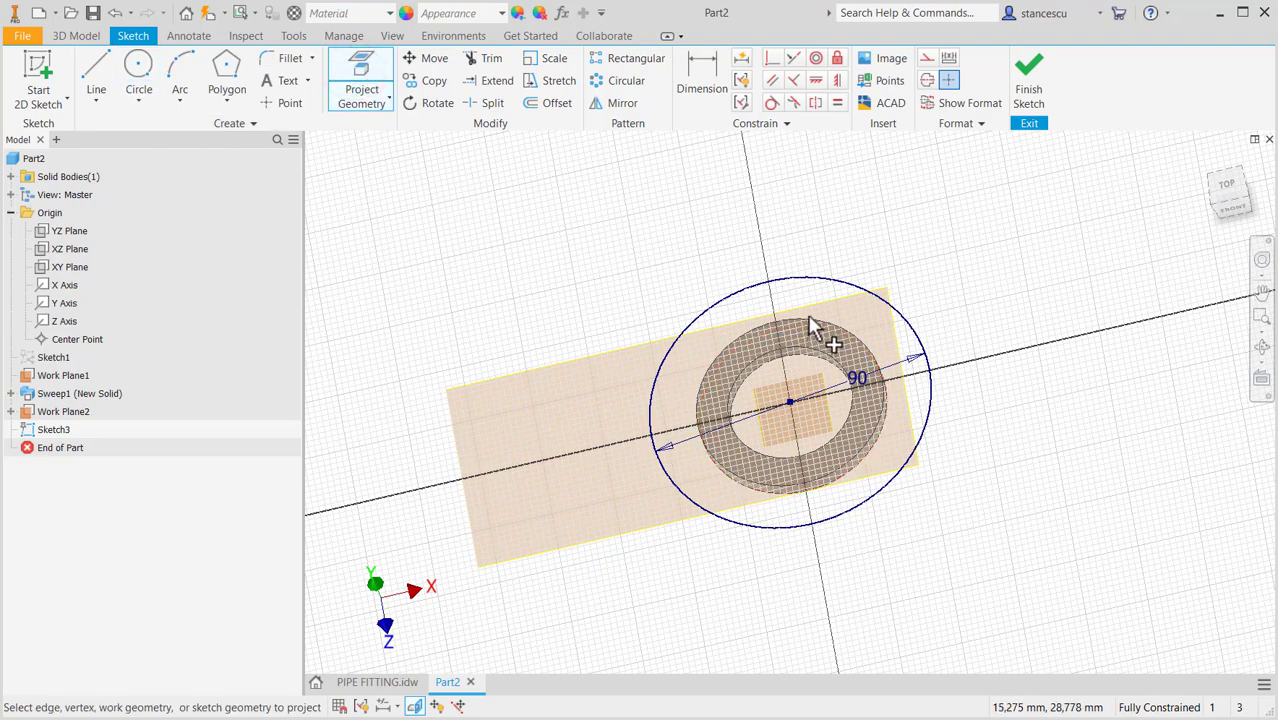
scroll(815, 323, up, 3)
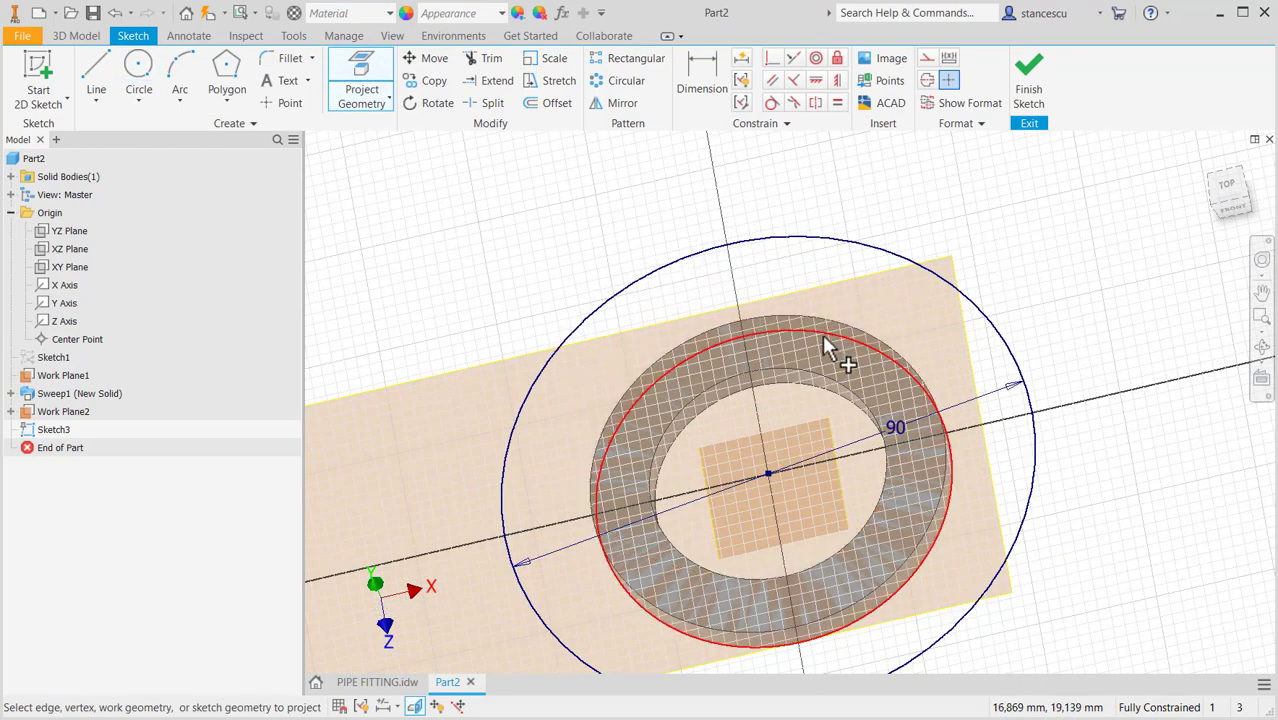
click(825, 340)
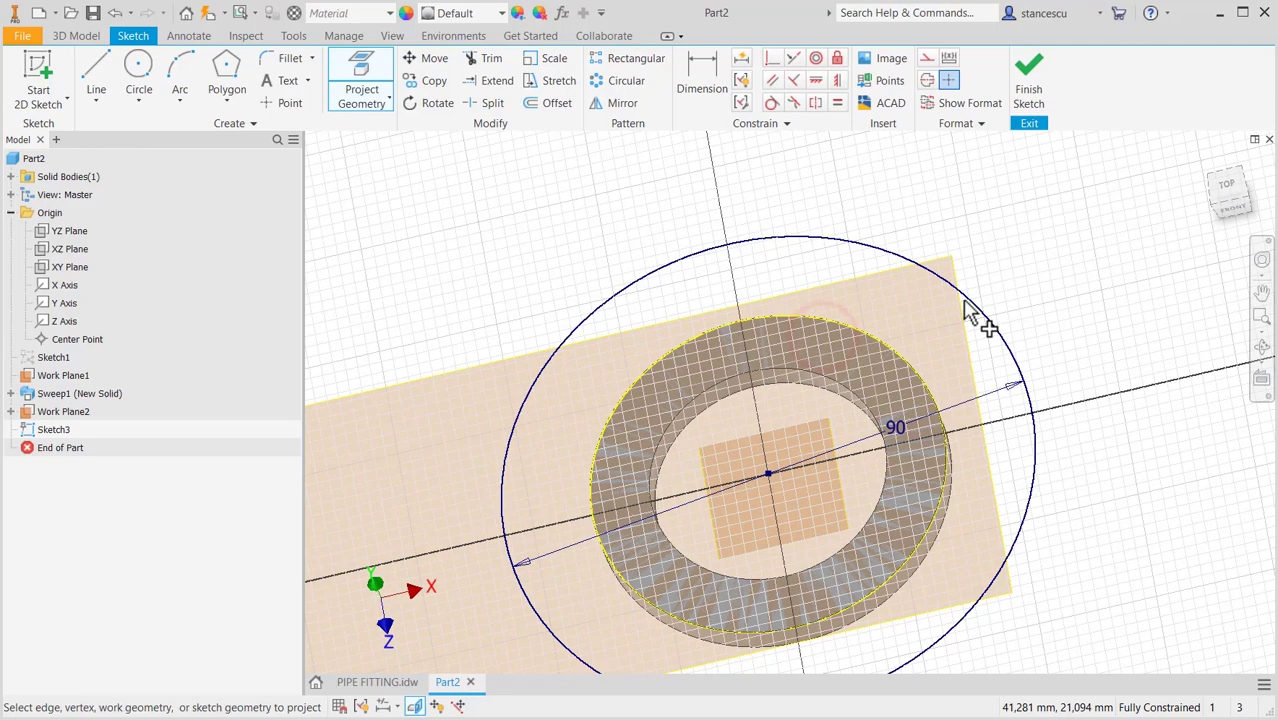
right_drag(970, 312, 1040, 243)
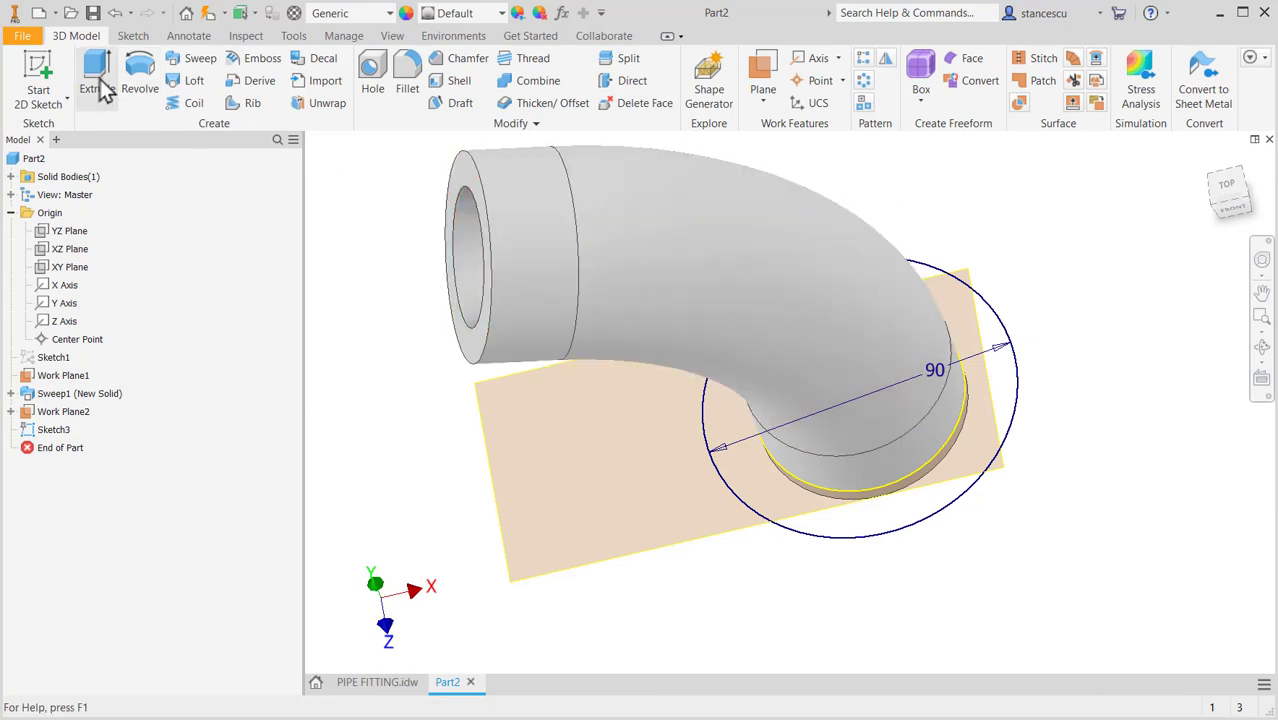
- Extrude the annular region into a 10 mm round flange joined to the pipe's lower end
click(100, 85)
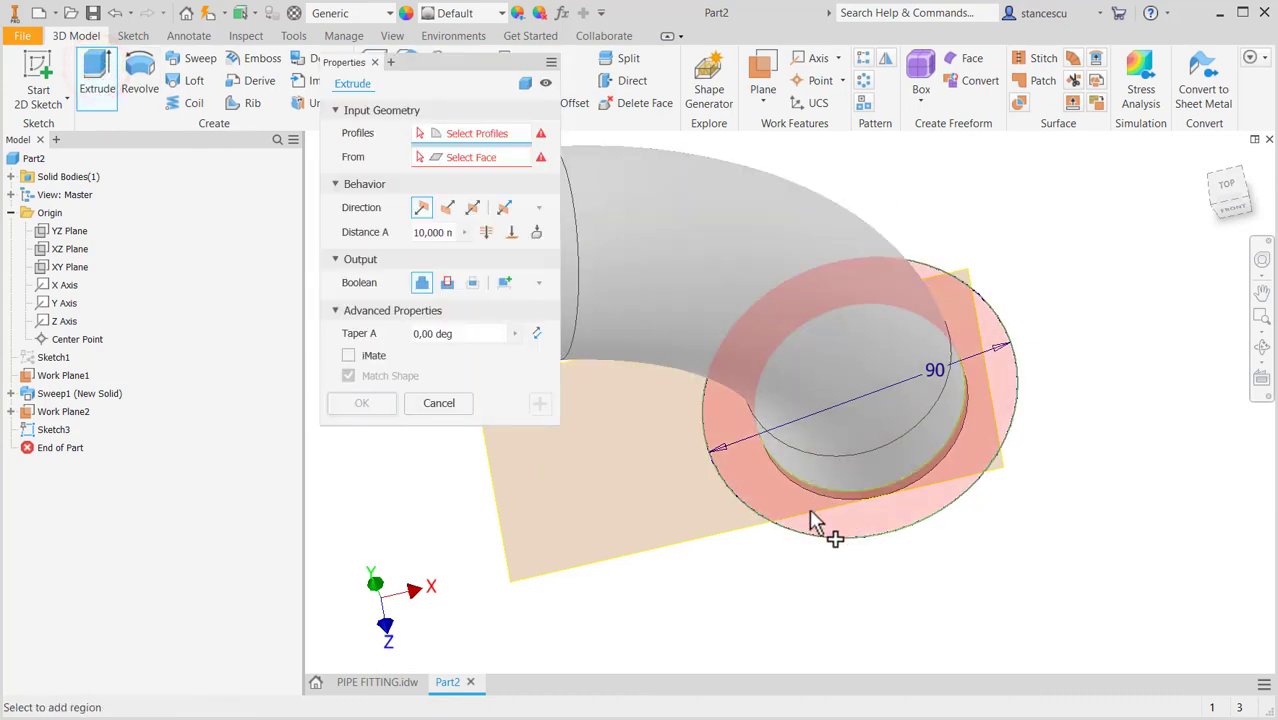
shift+middle_drag(847, 534, 861, 446)
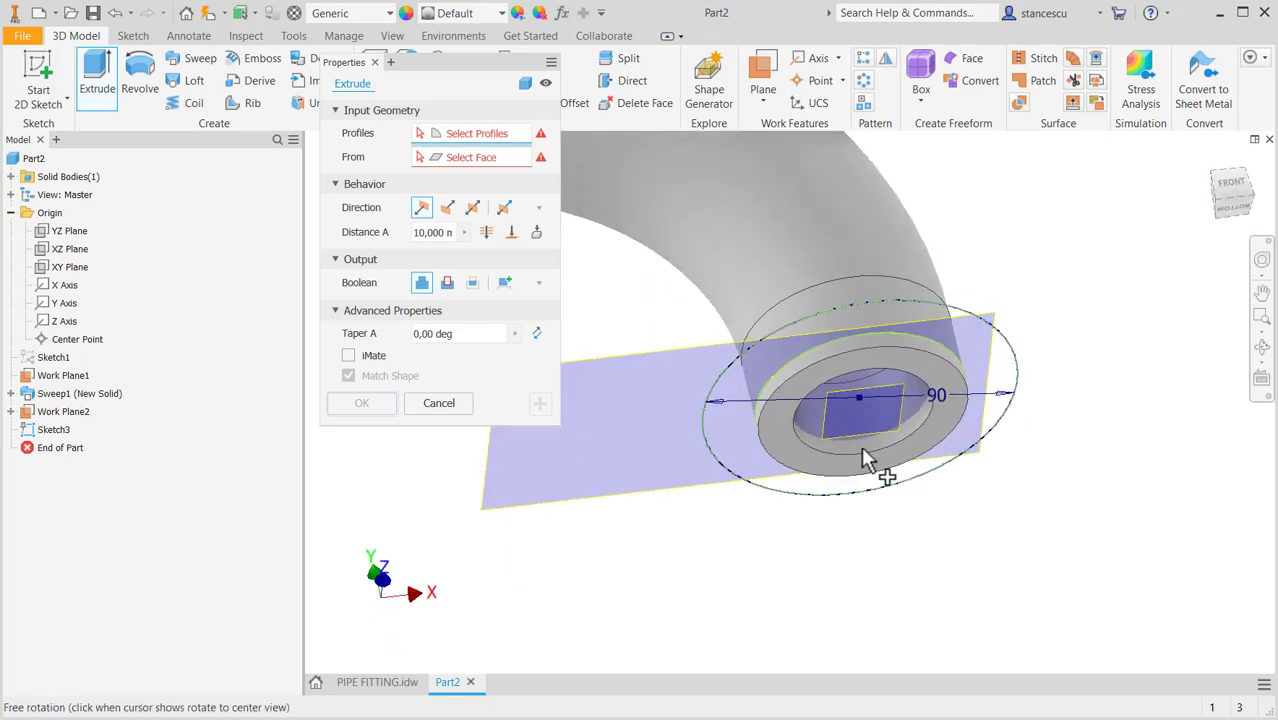
click(958, 330)
shift+middle_drag(750, 545, 758, 577)
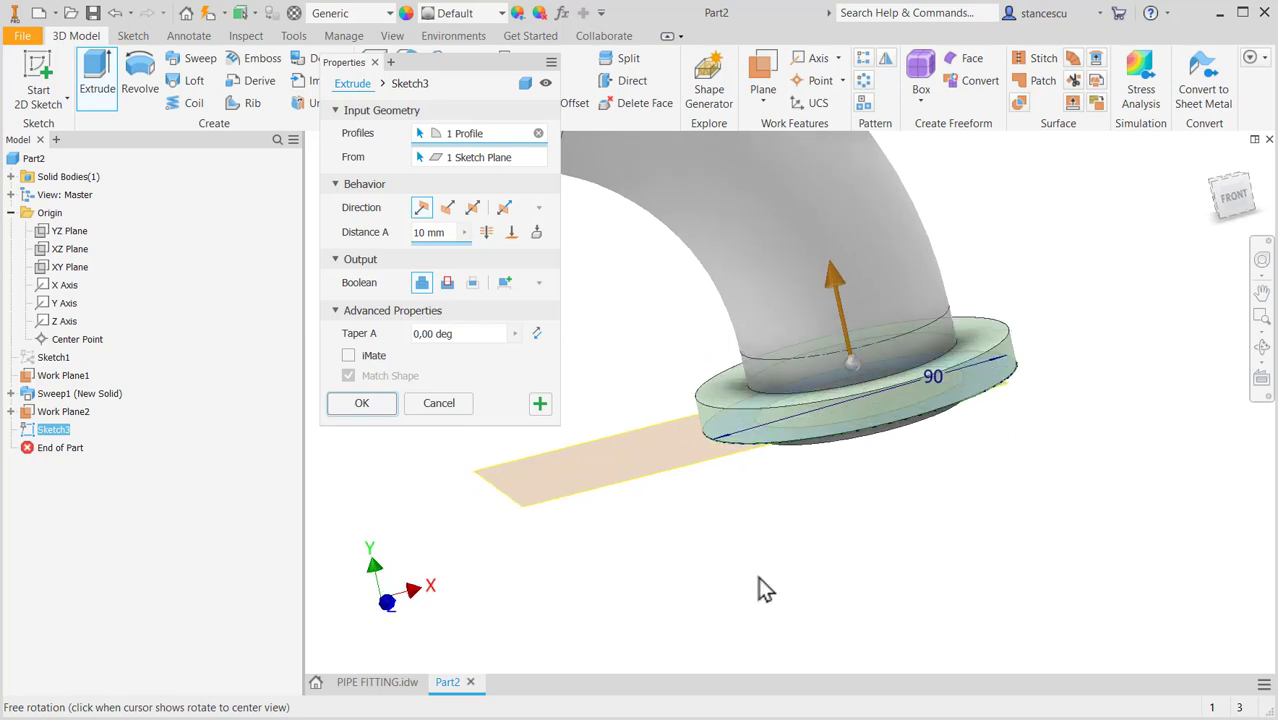
click(384, 400)
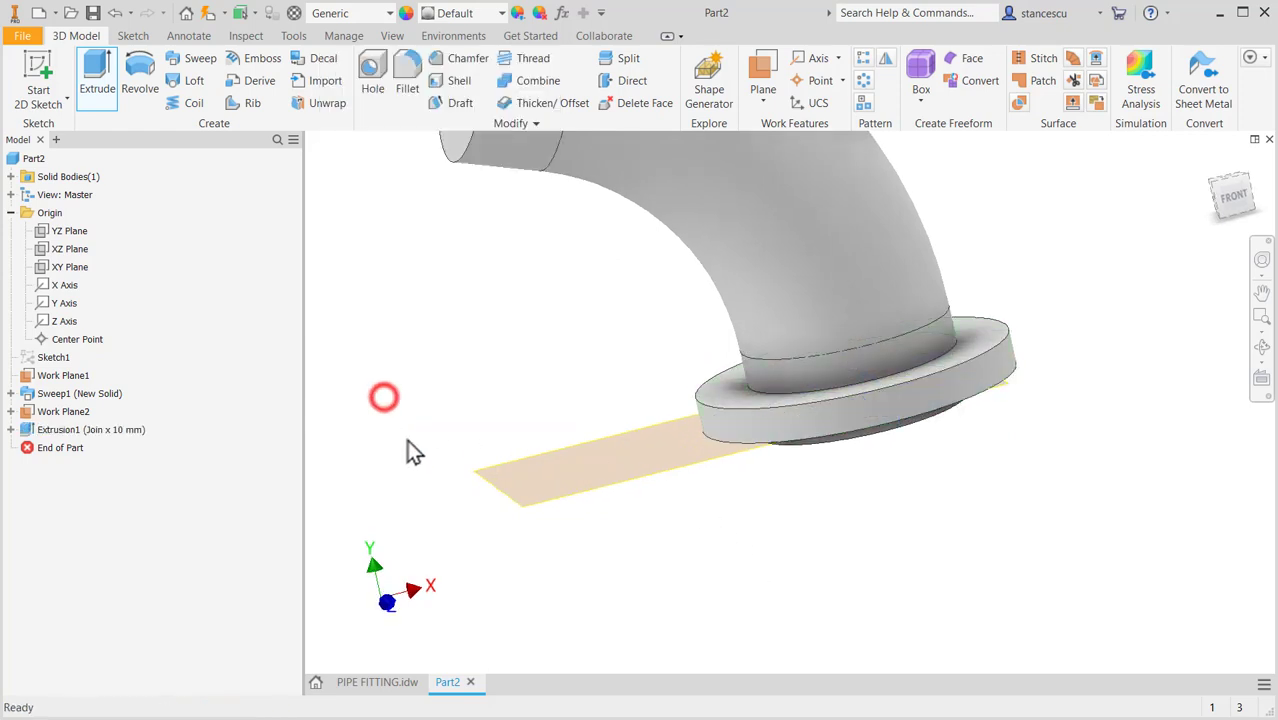
- Hide Work Plane2 and return the model to its Home view
right_click(599, 449)
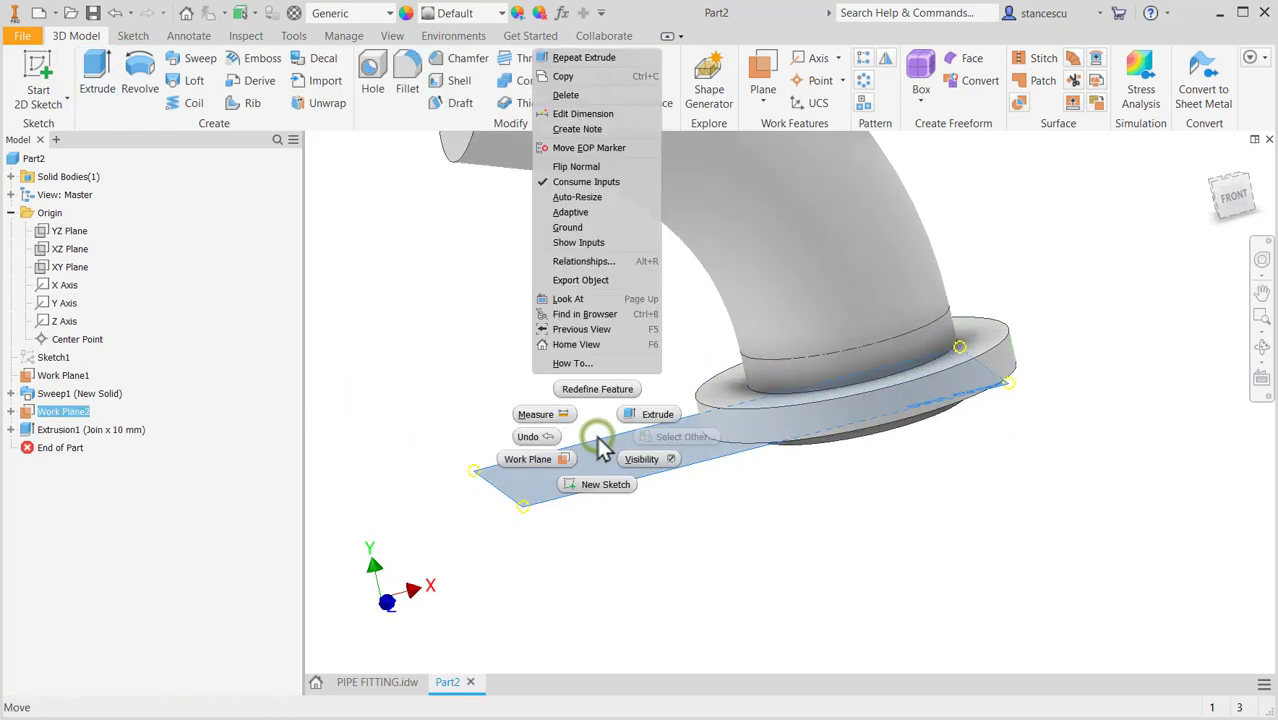
click(647, 462)
shift+middle_drag(913, 505, 941, 486)
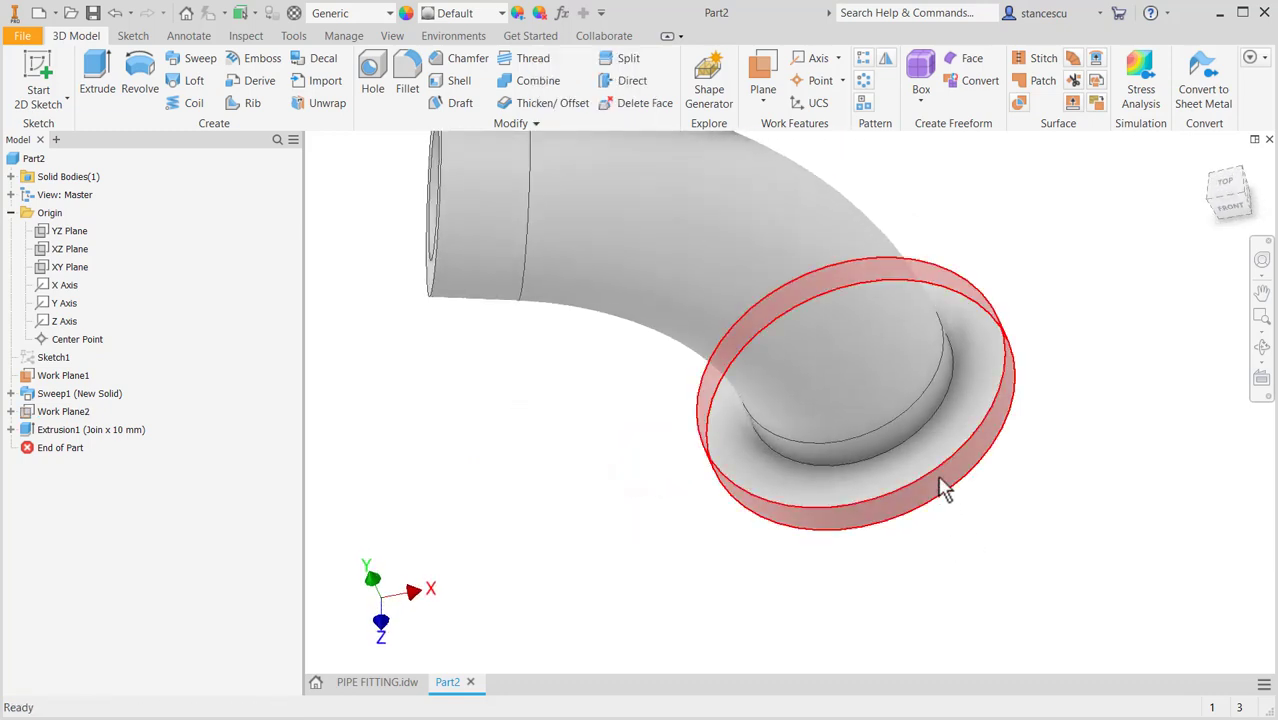
key(F6)
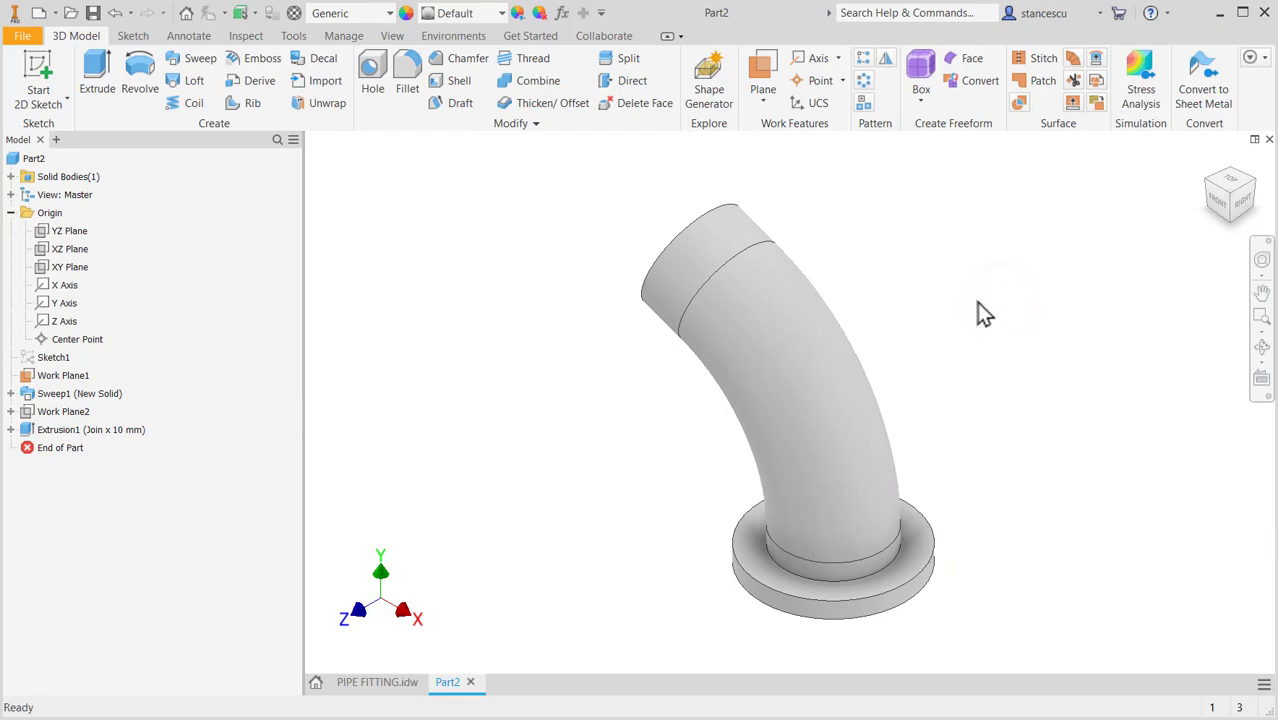
click(385, 684)
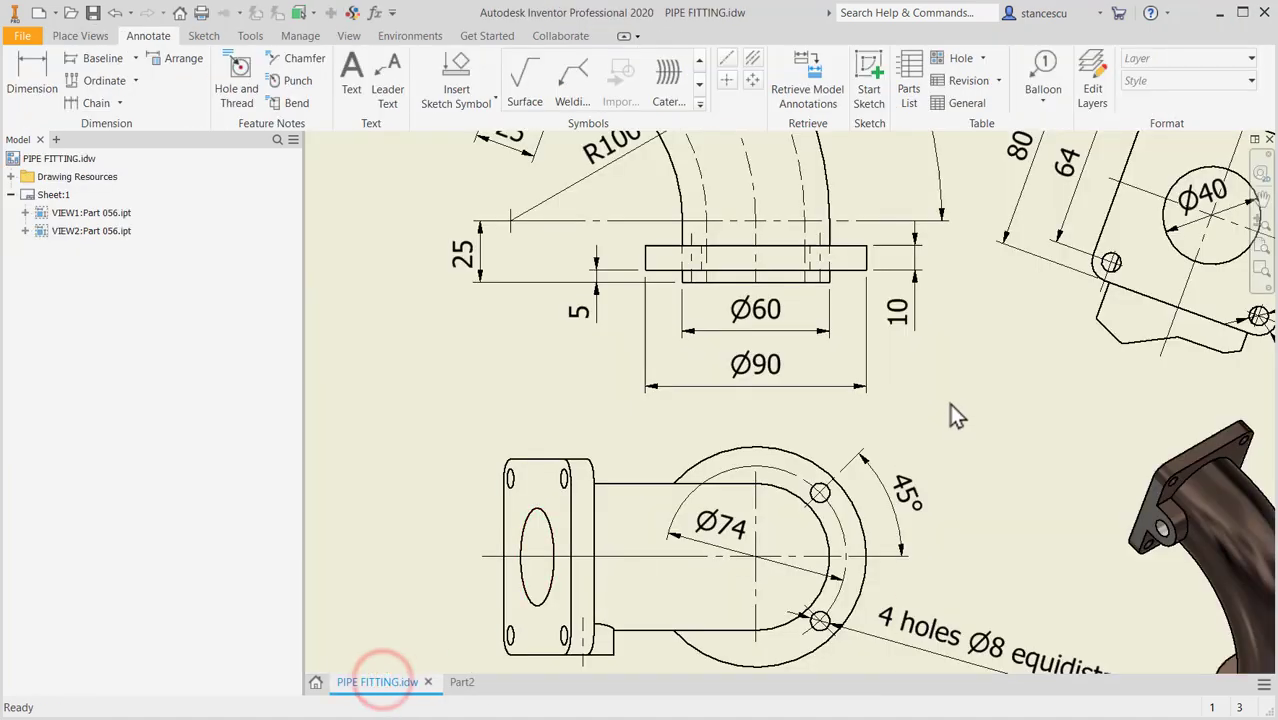
scroll(906, 510, up, 3)
middle_drag(906, 510, 785, 554)
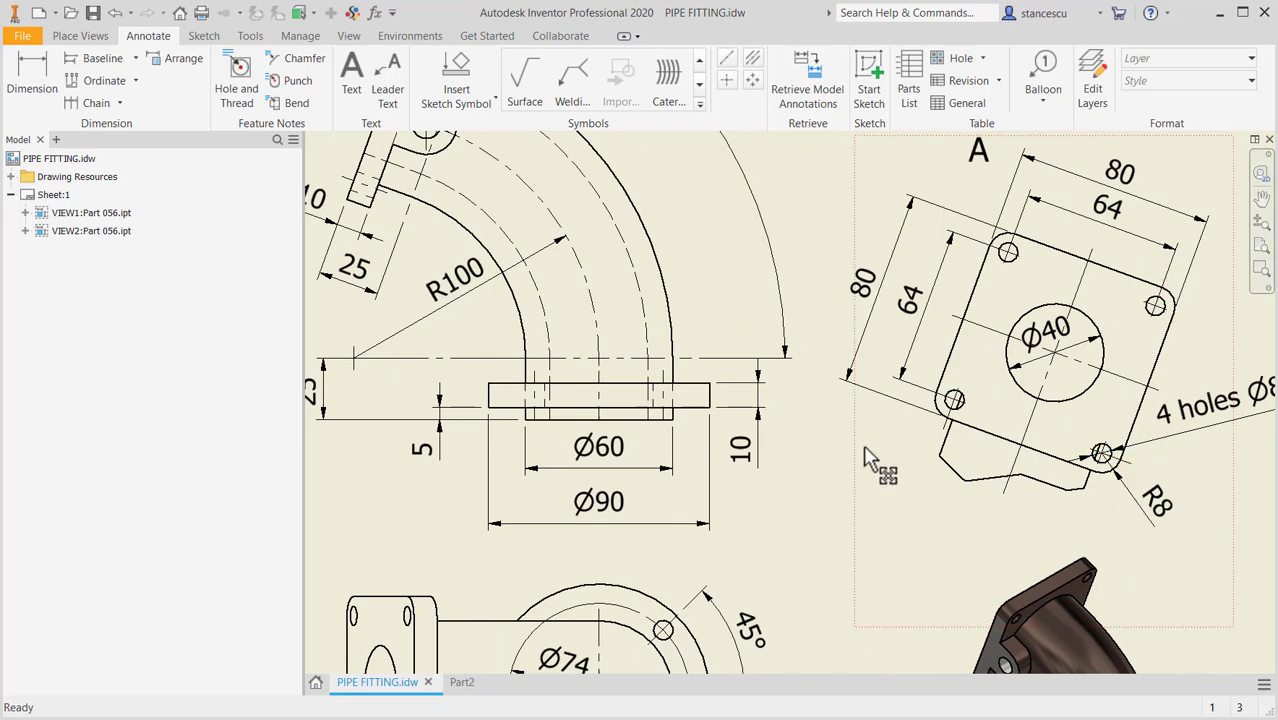
middle_drag(863, 444, 829, 490)
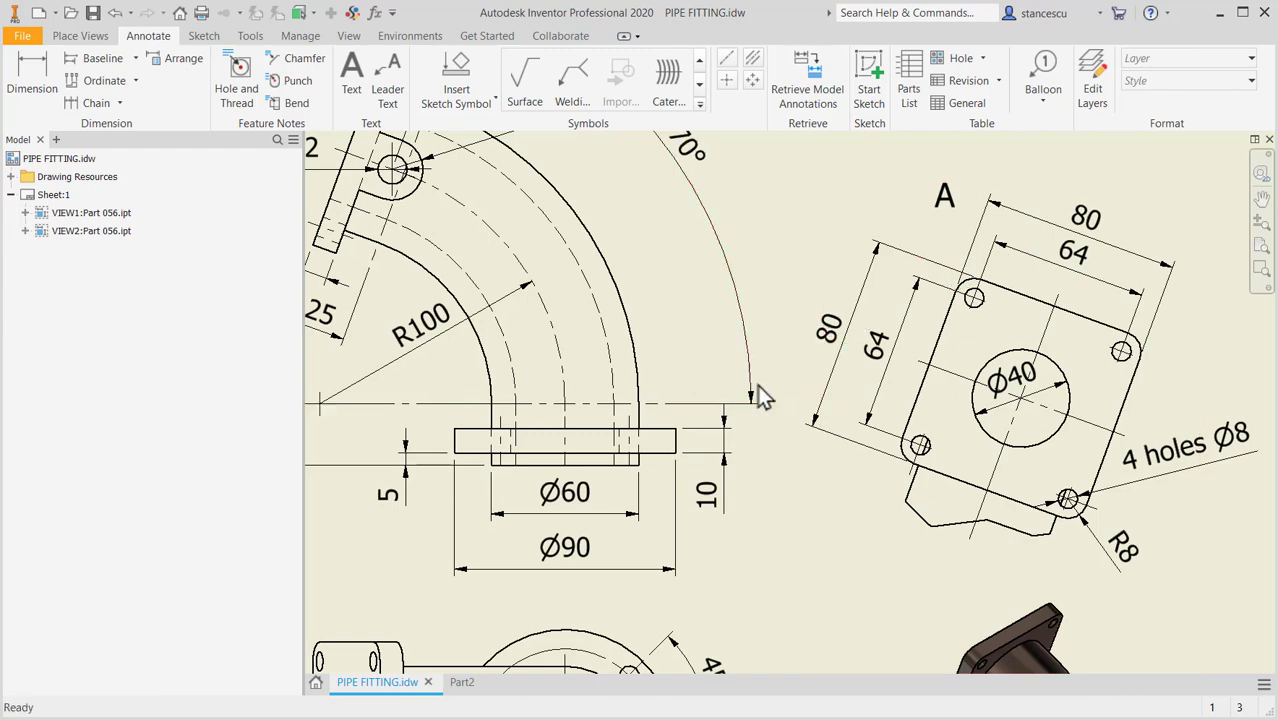
middle_drag(759, 397, 911, 517)
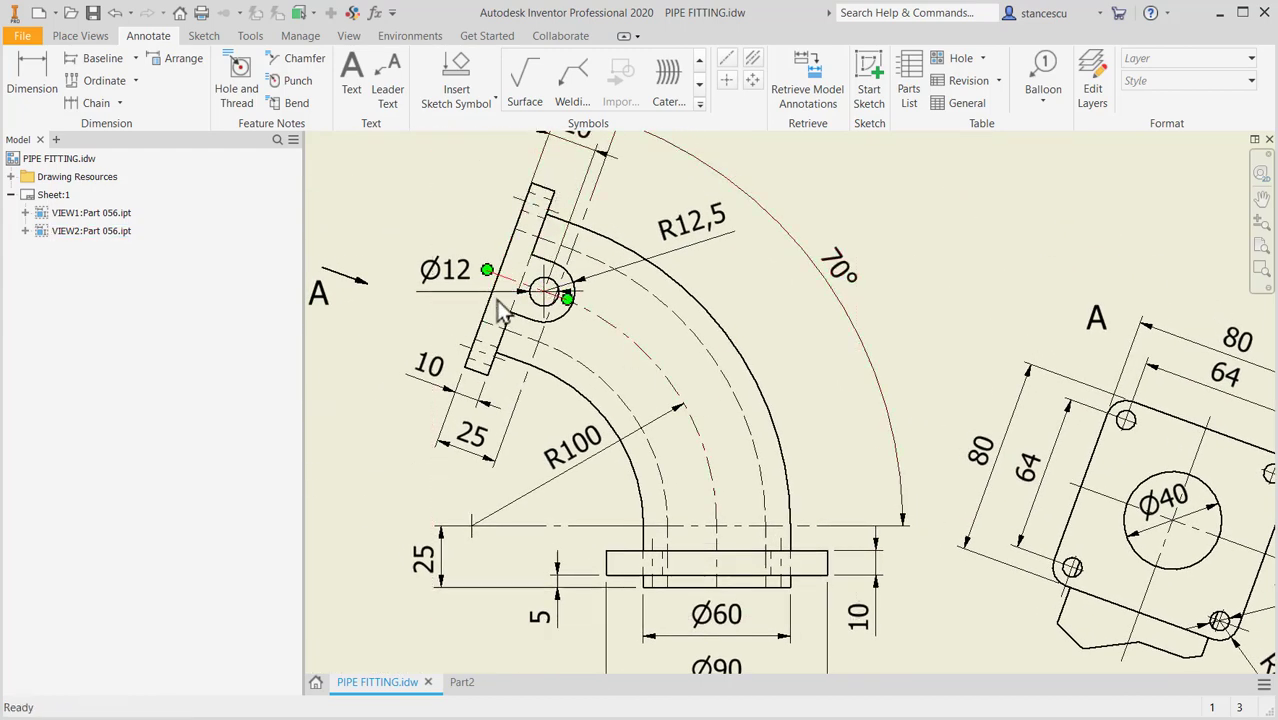
middle_drag(857, 441, 840, 398)
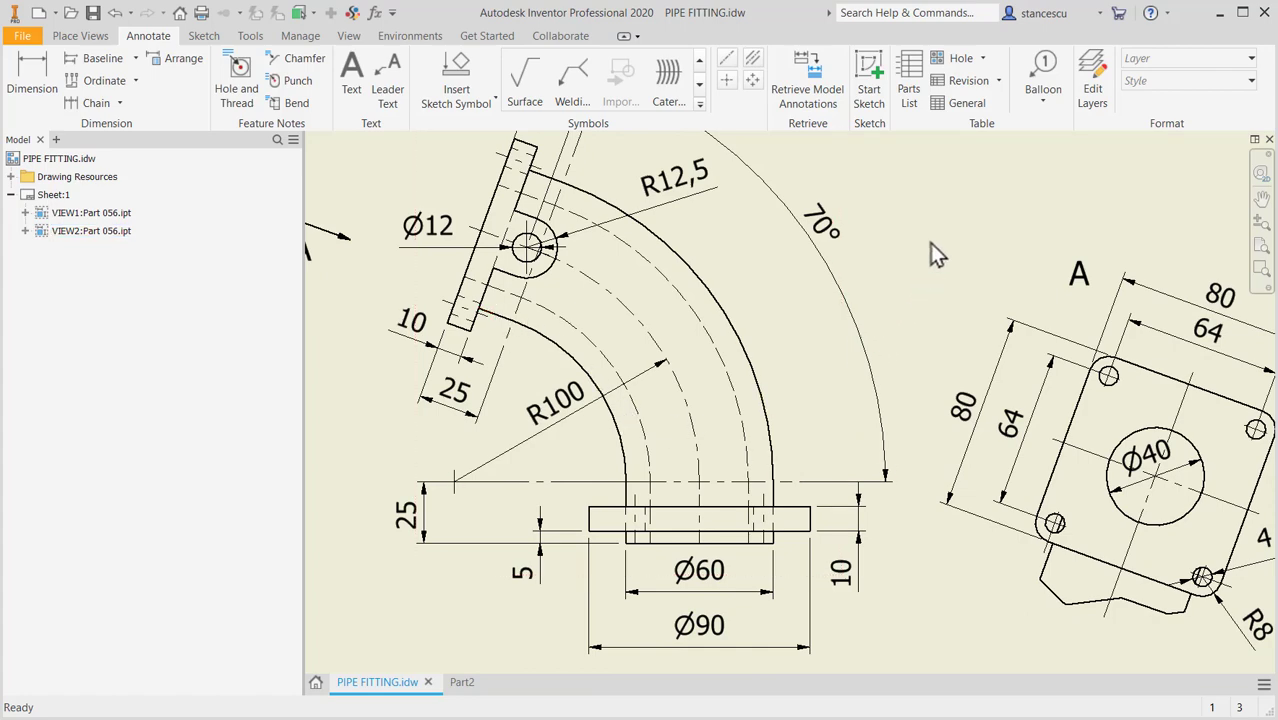
middle_drag(984, 277, 912, 240)
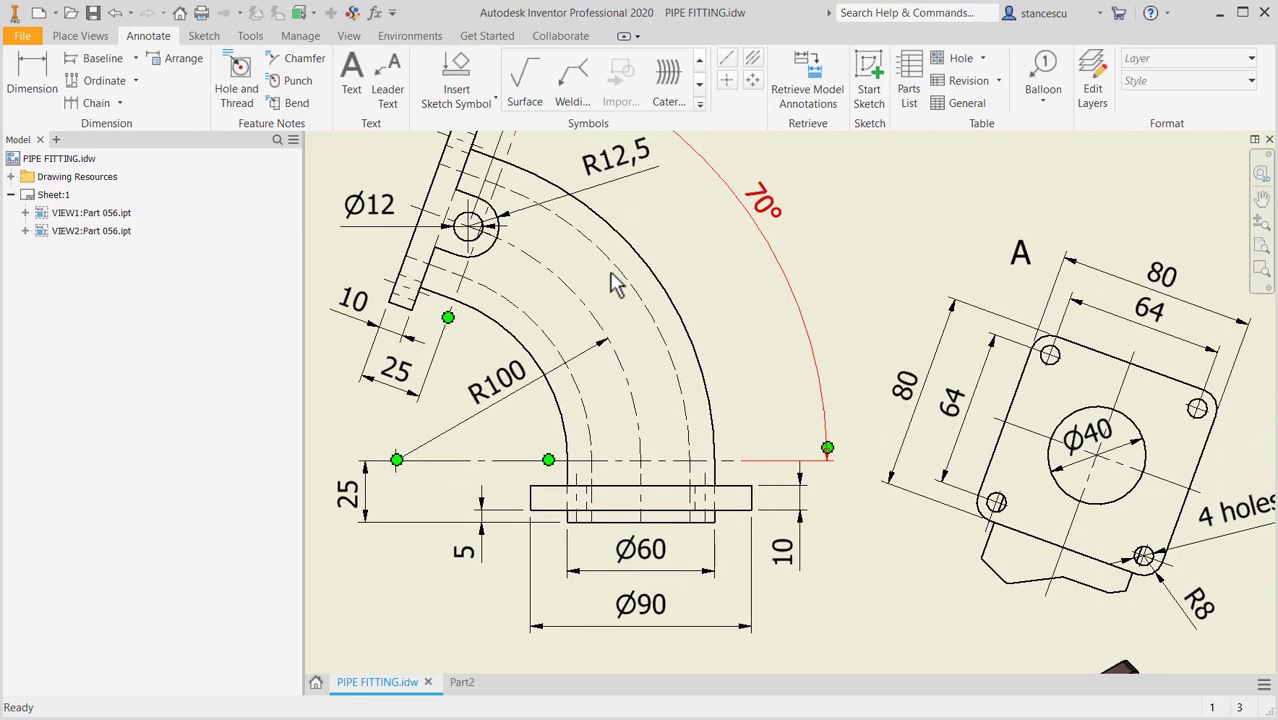
click(463, 682)
- Sketch a four-sided polygon centred on the upper pipe end face
click(1211, 178)
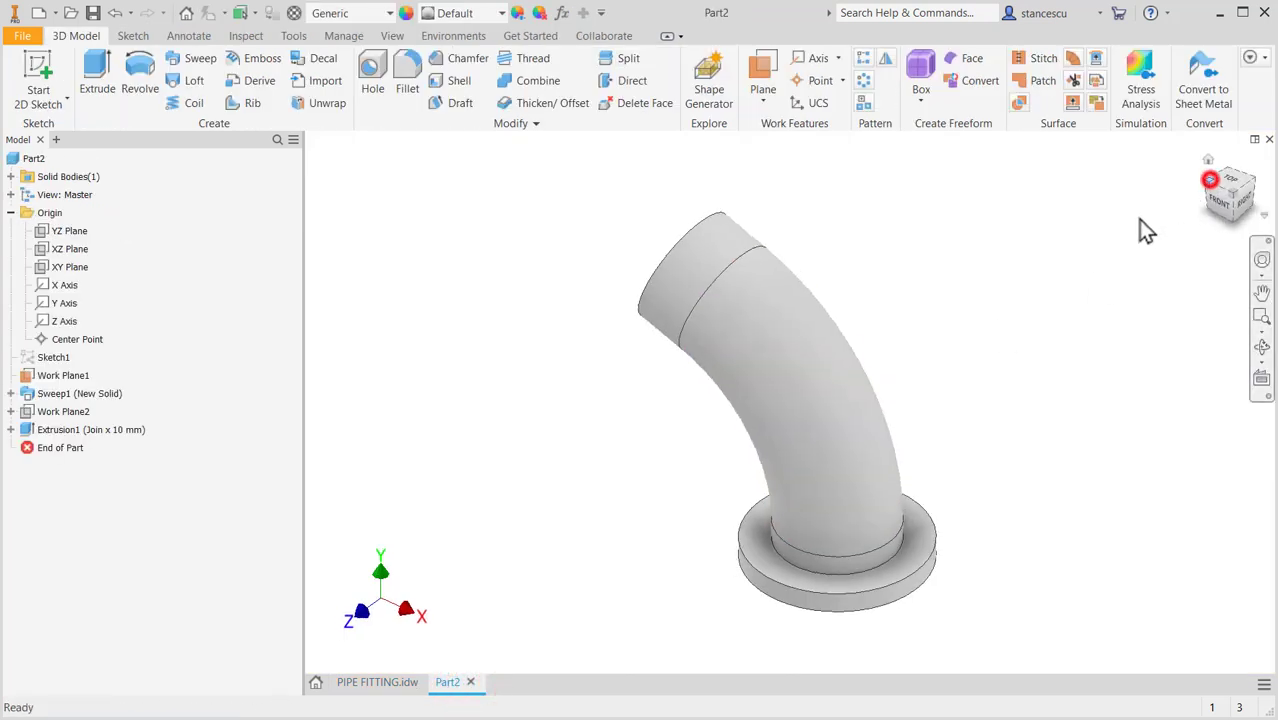
scroll(700, 303, down, 2)
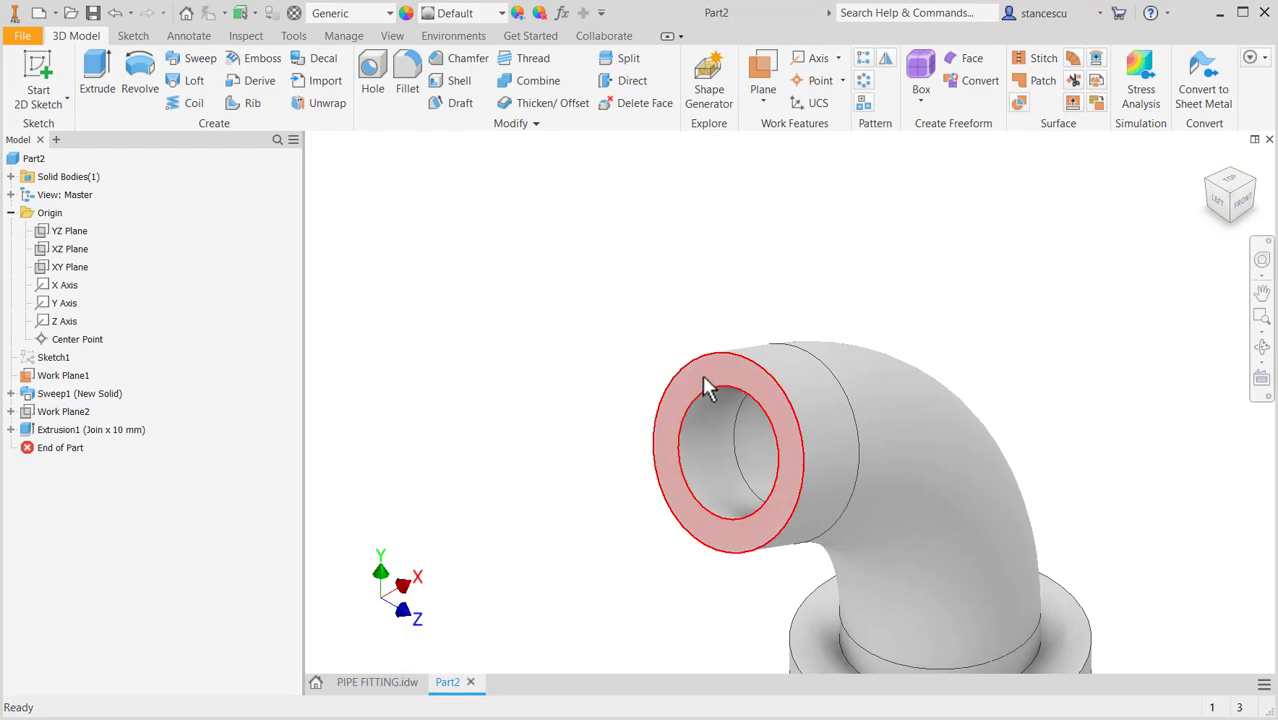
click(697, 373)
click(738, 372)
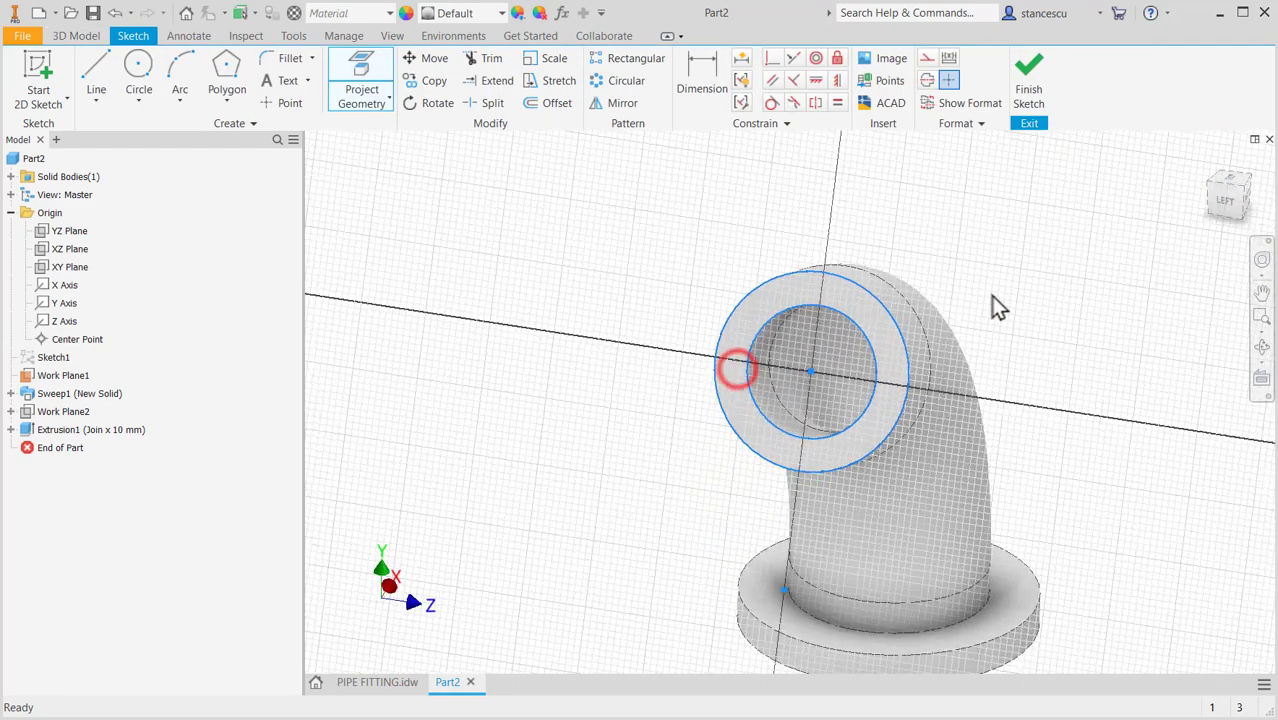
click(228, 95)
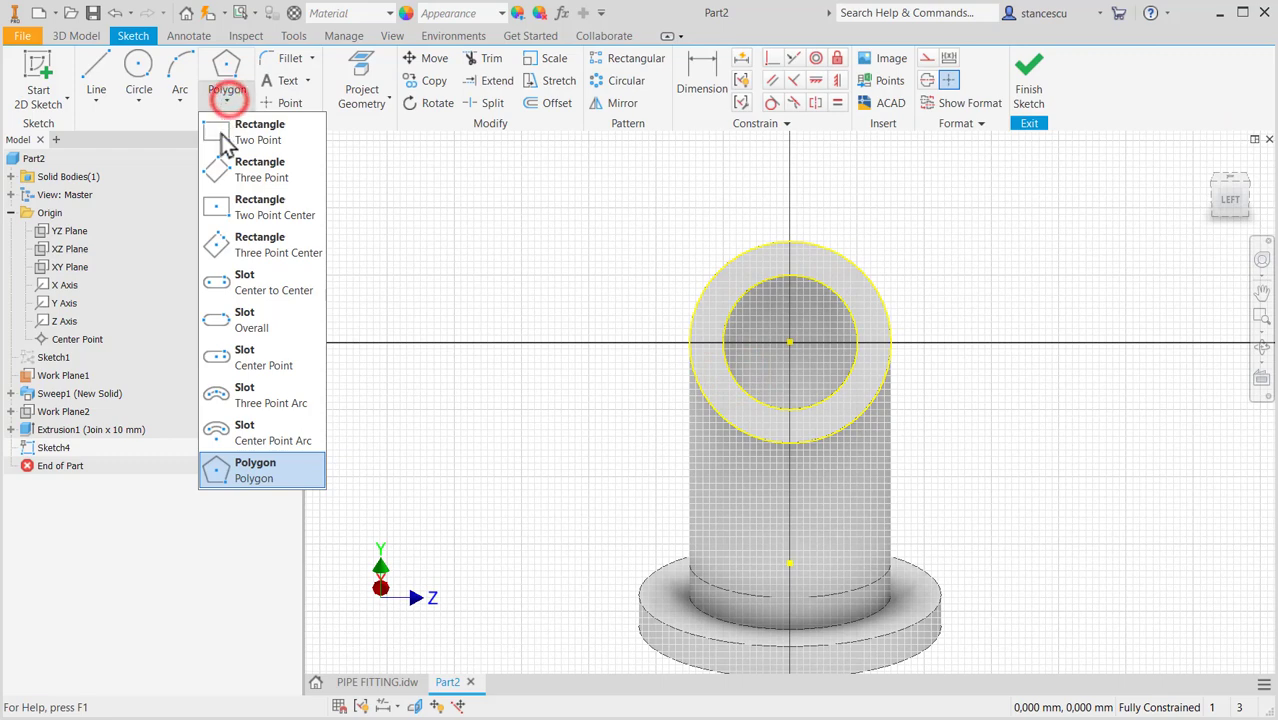
click(245, 469)
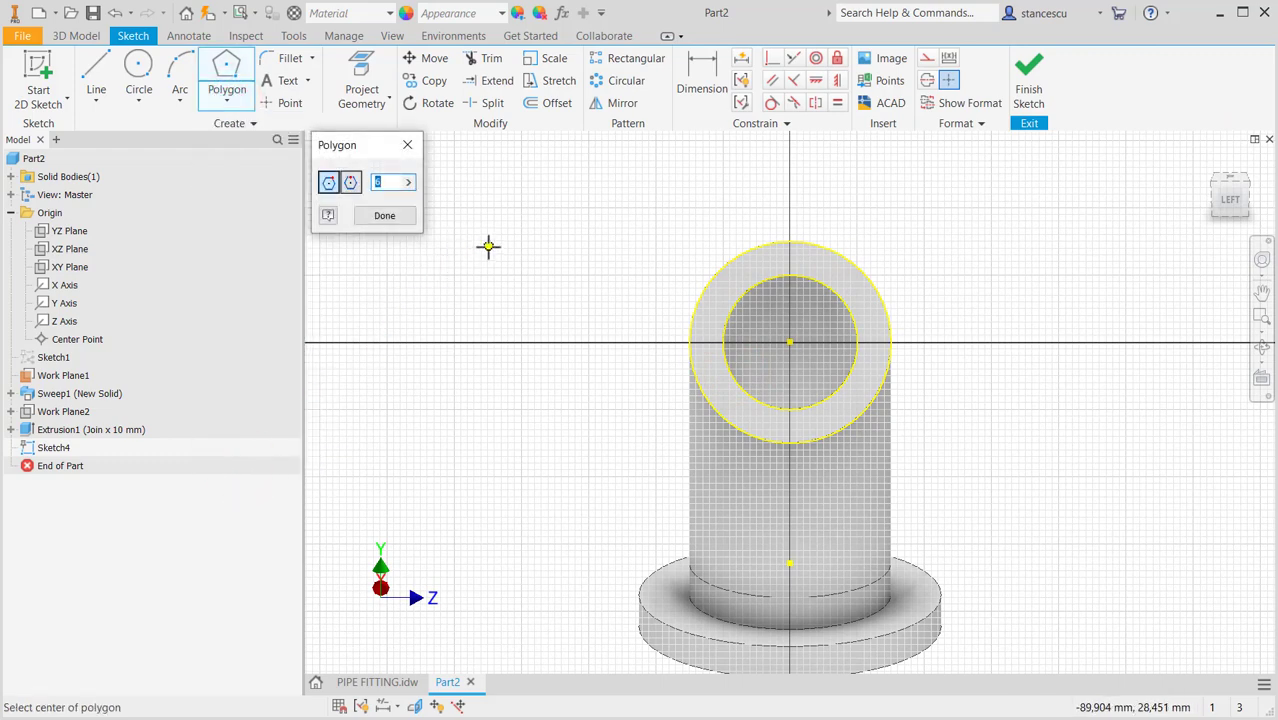
click(790, 342)
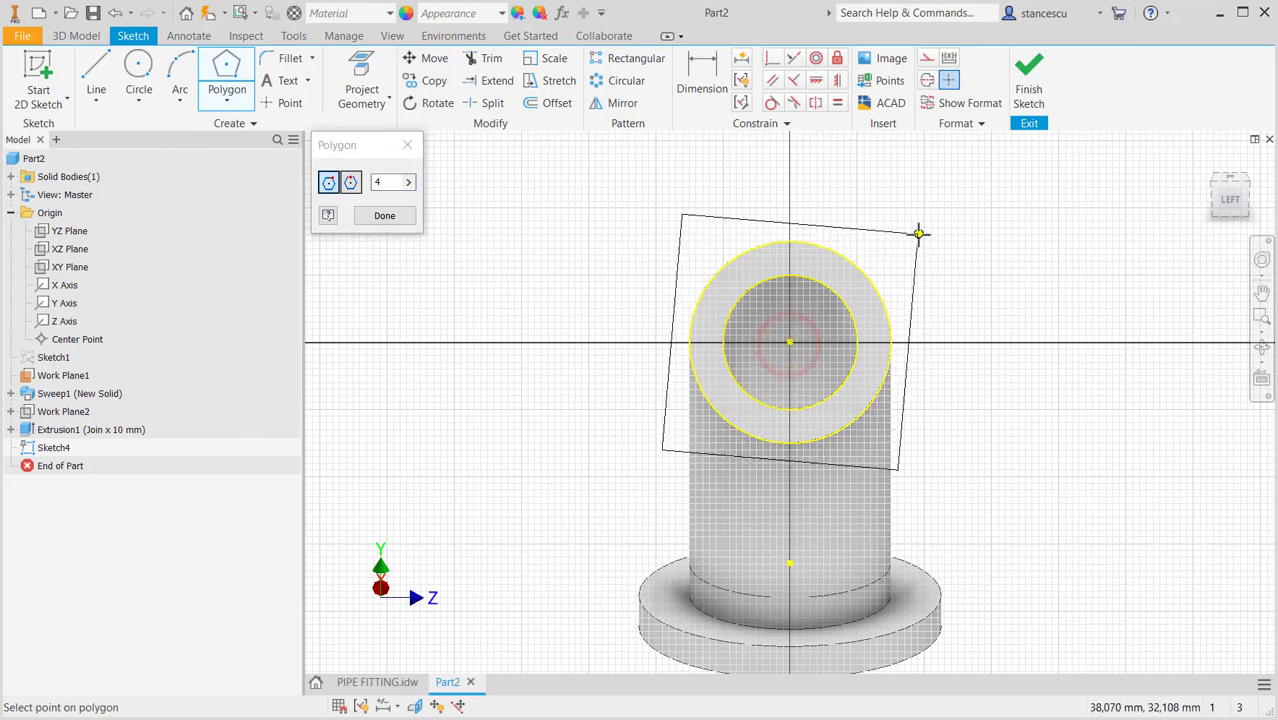
click(918, 233)
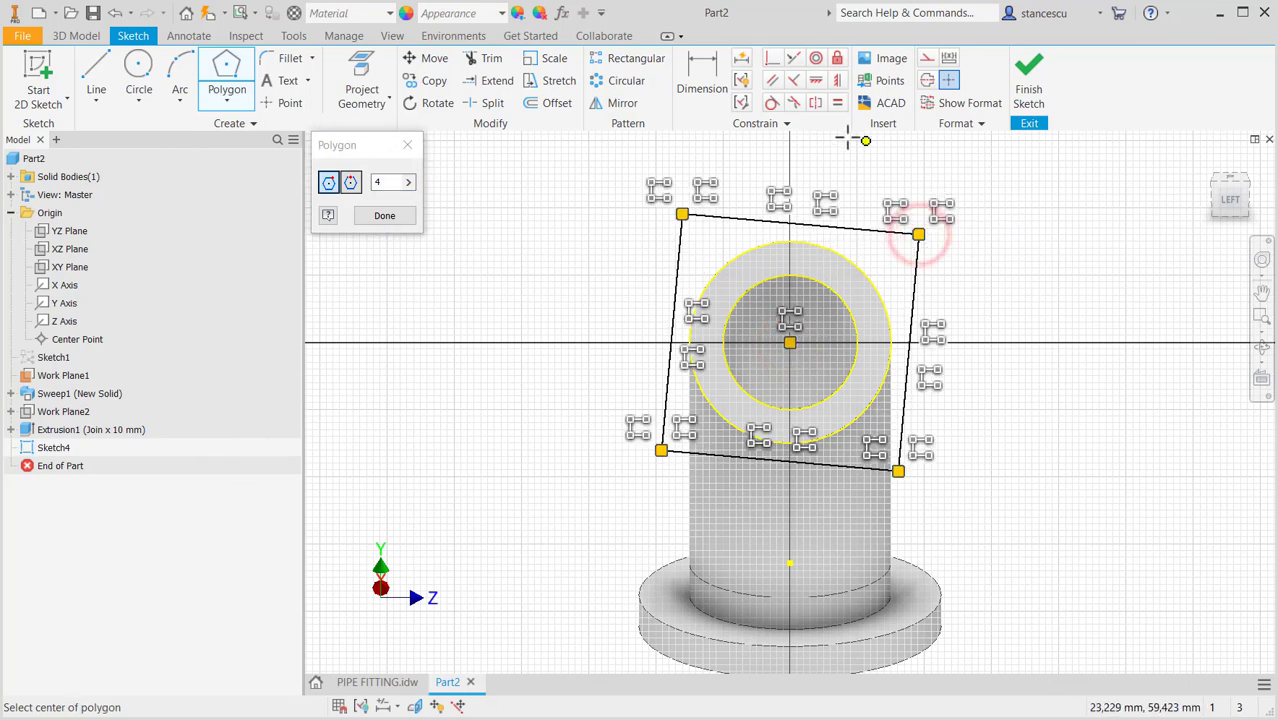
- Make the square's top edge horizontal, dimension it to 80 mm, and finish the sketch
click(816, 80)
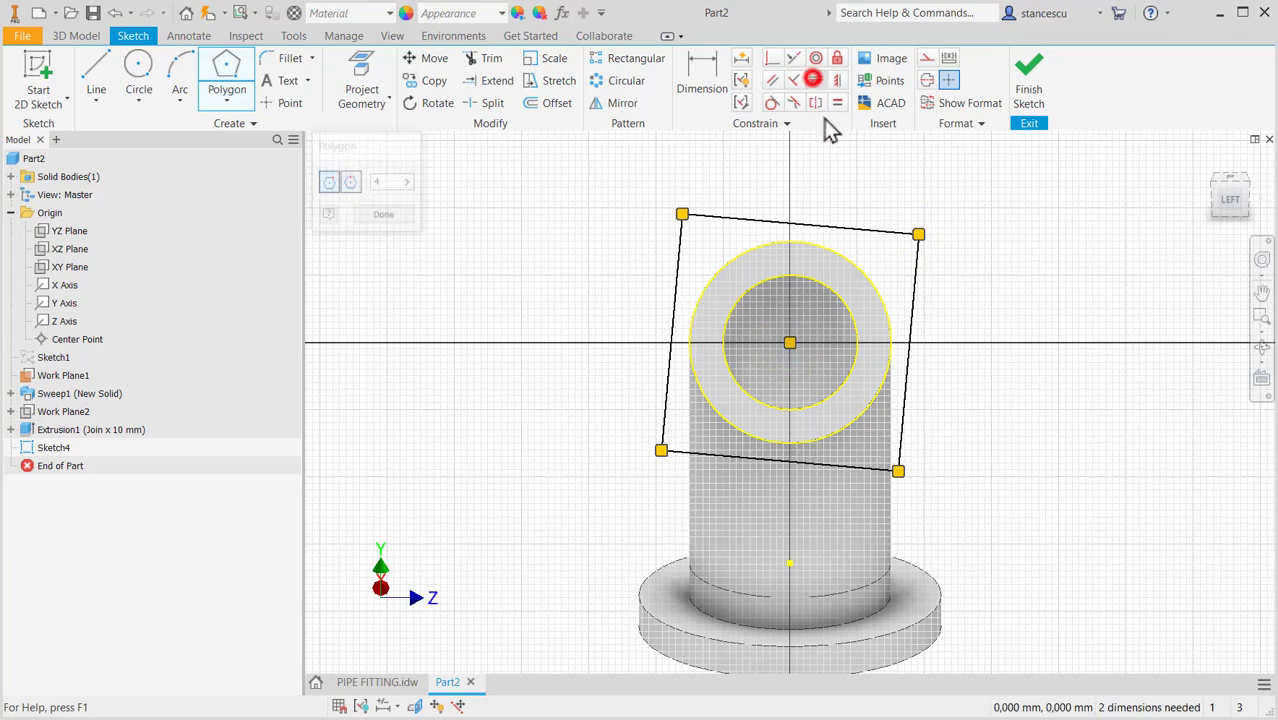
click(837, 228)
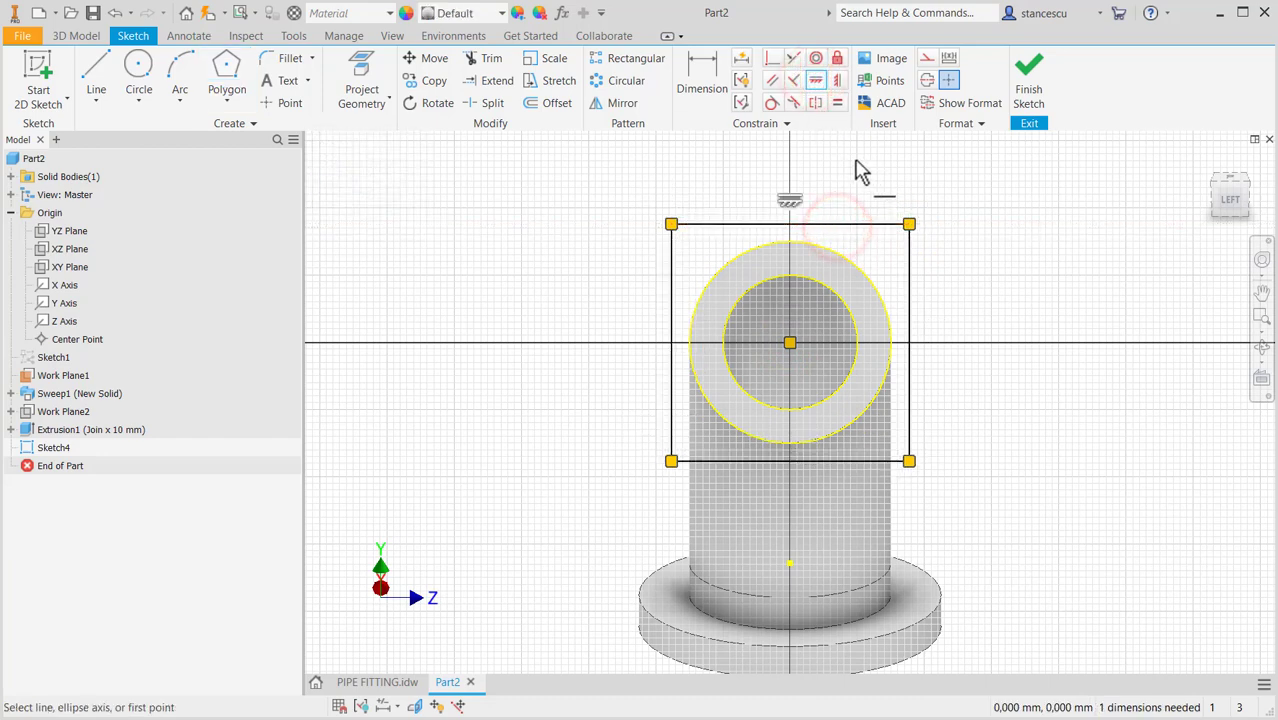
click(705, 88)
click(722, 224)
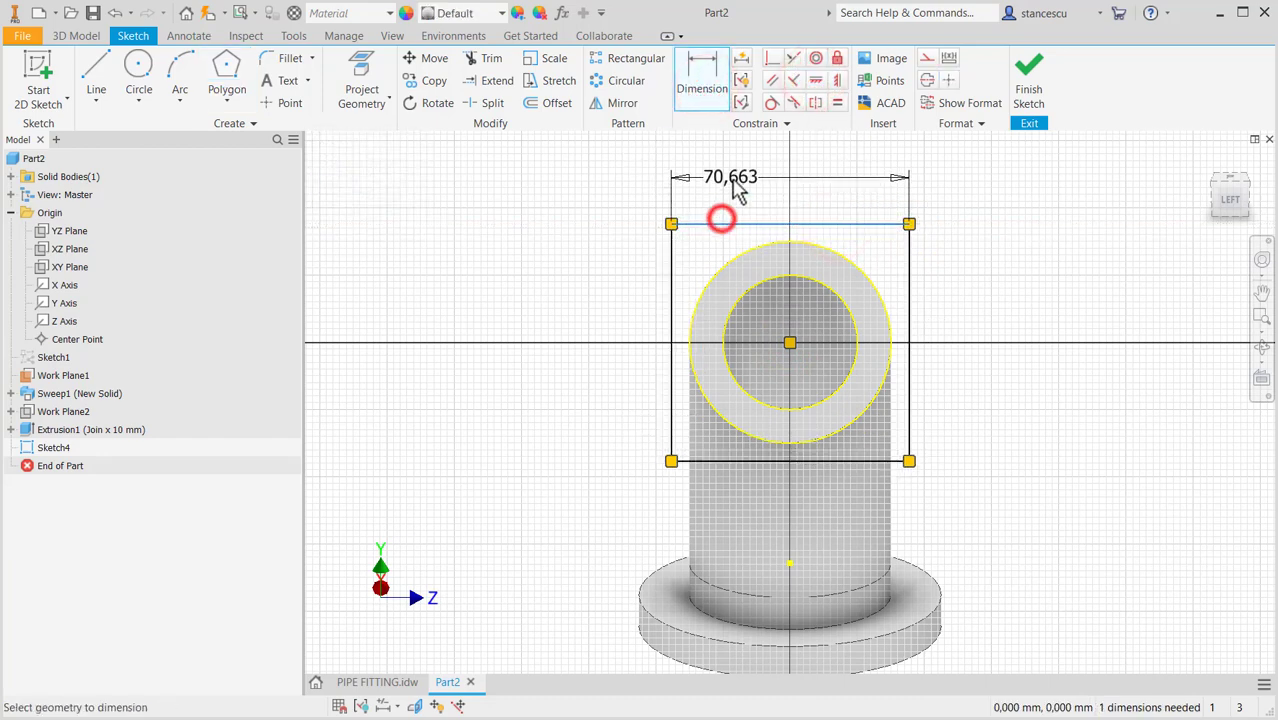
click(730, 178)
text(8)
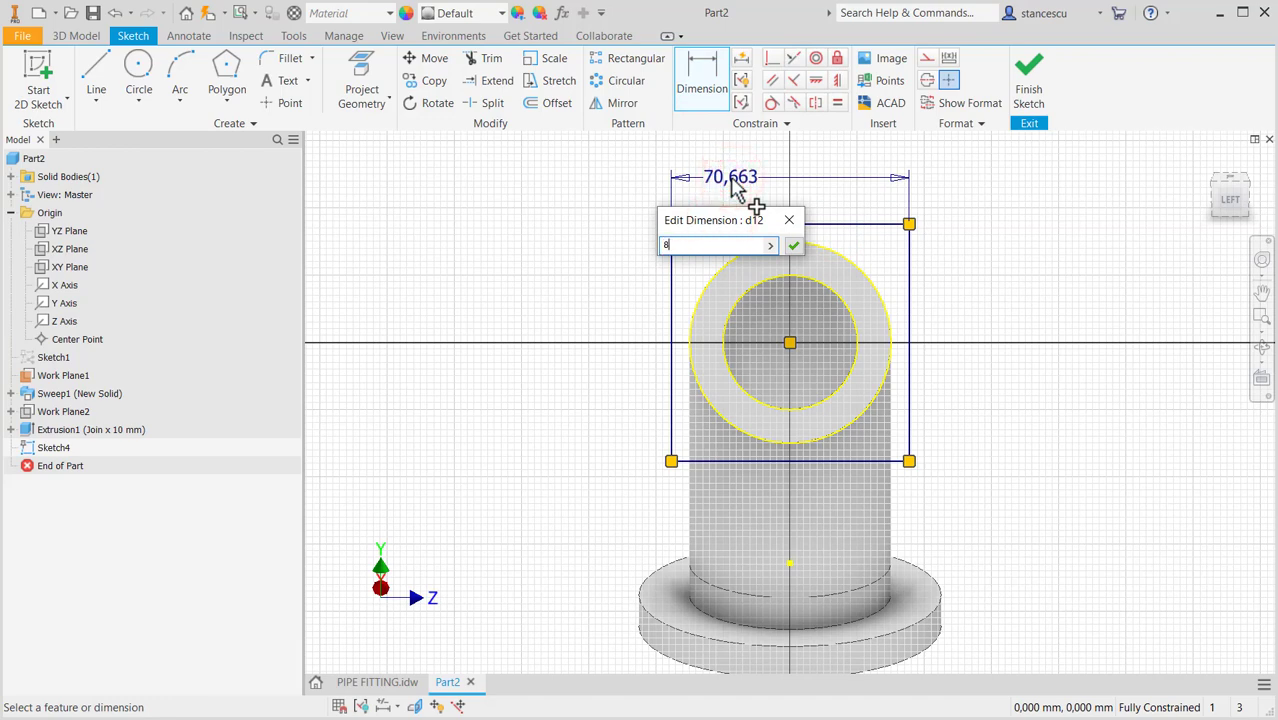
text(0)
key(Return)
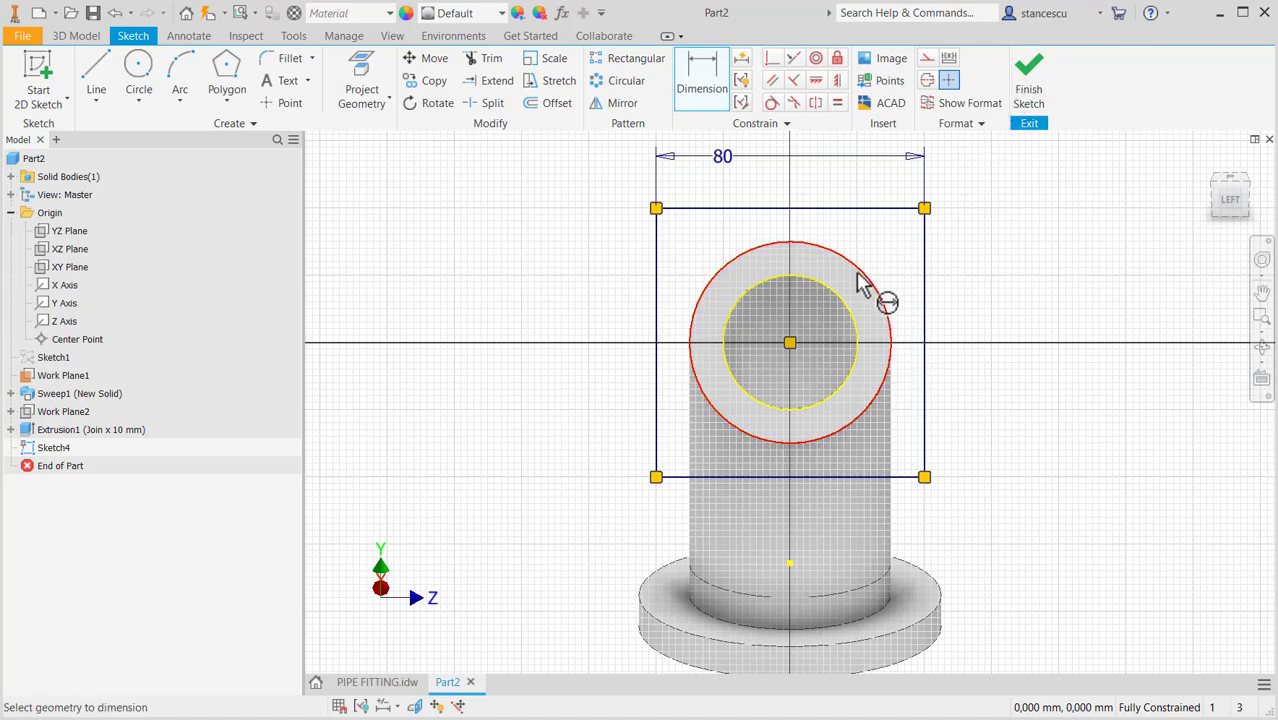
shift+middle_drag(978, 289, 862, 265)
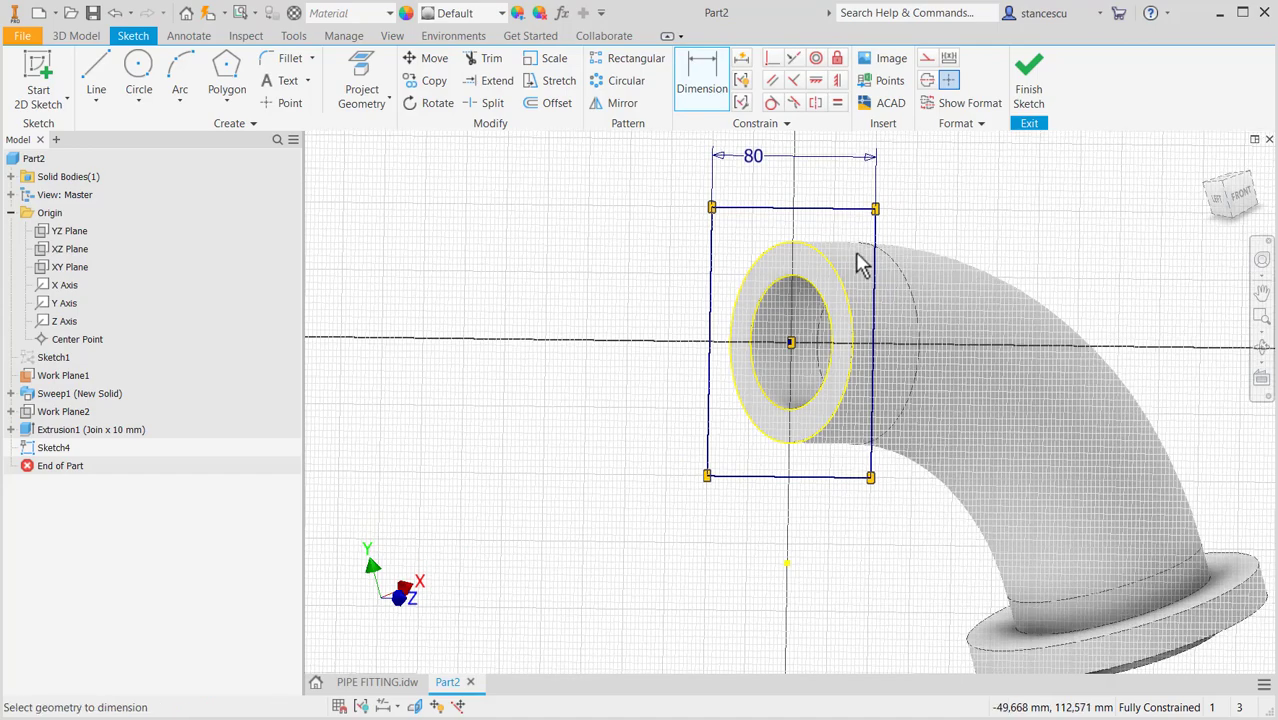
click(1029, 78)
click(101, 84)
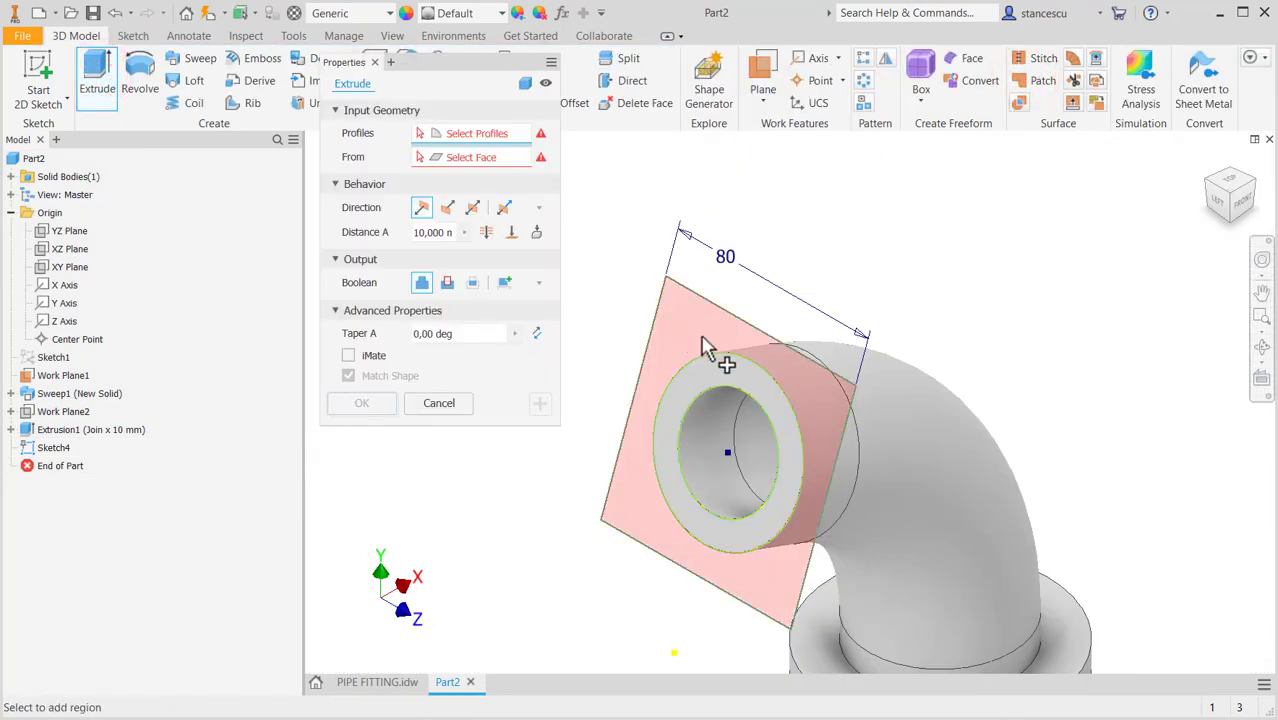
- Extrude the 80 mm square 10 mm in the flipped direction, joining it to the upper pipe end
click(704, 347)
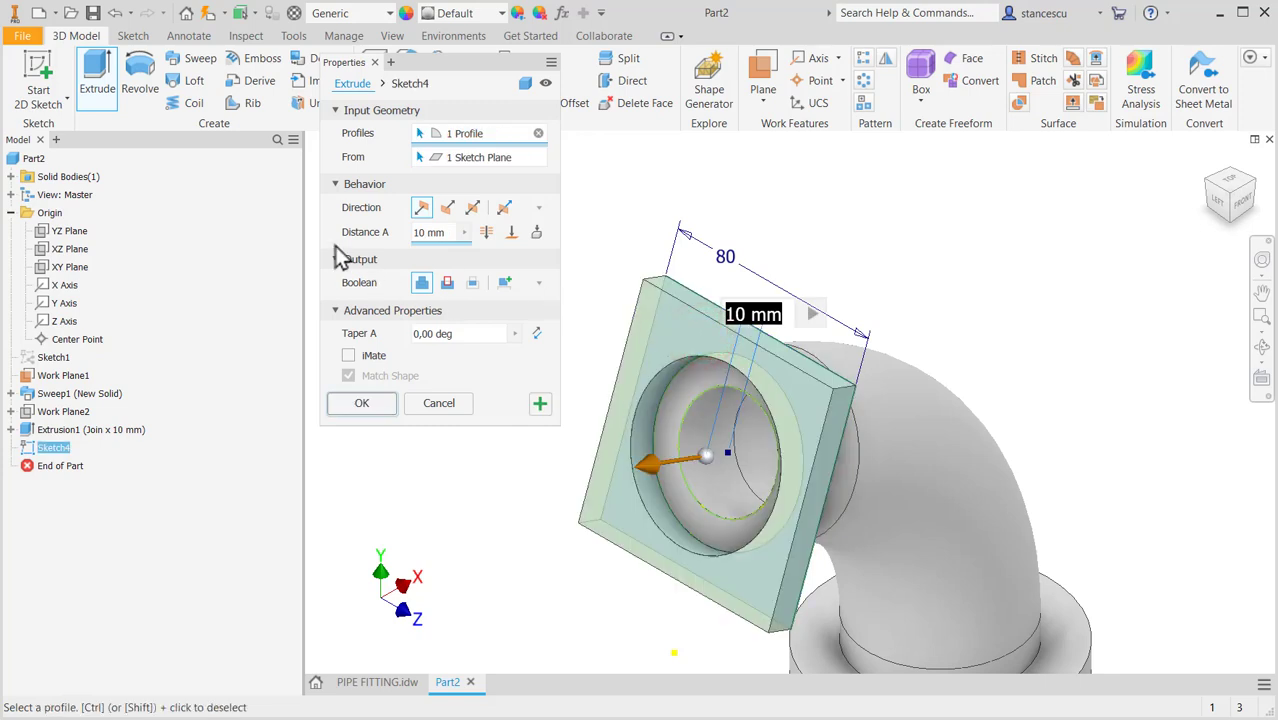
click(446, 208)
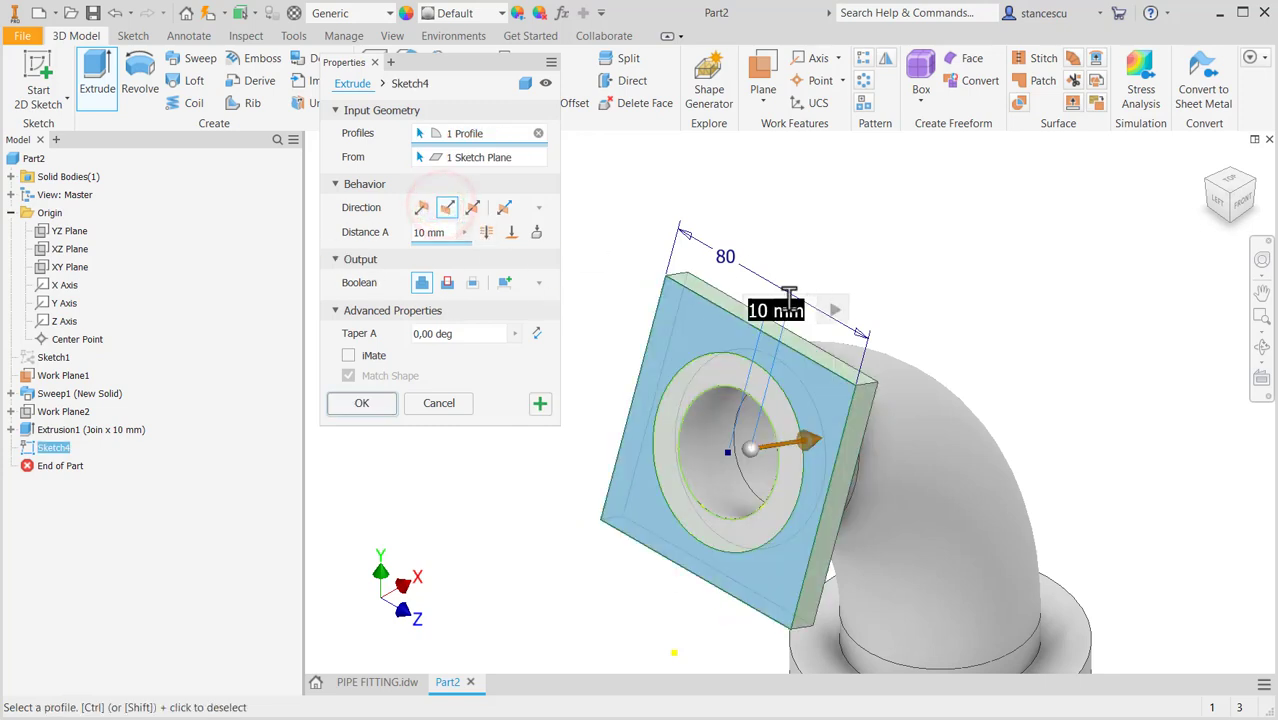
click(359, 402)
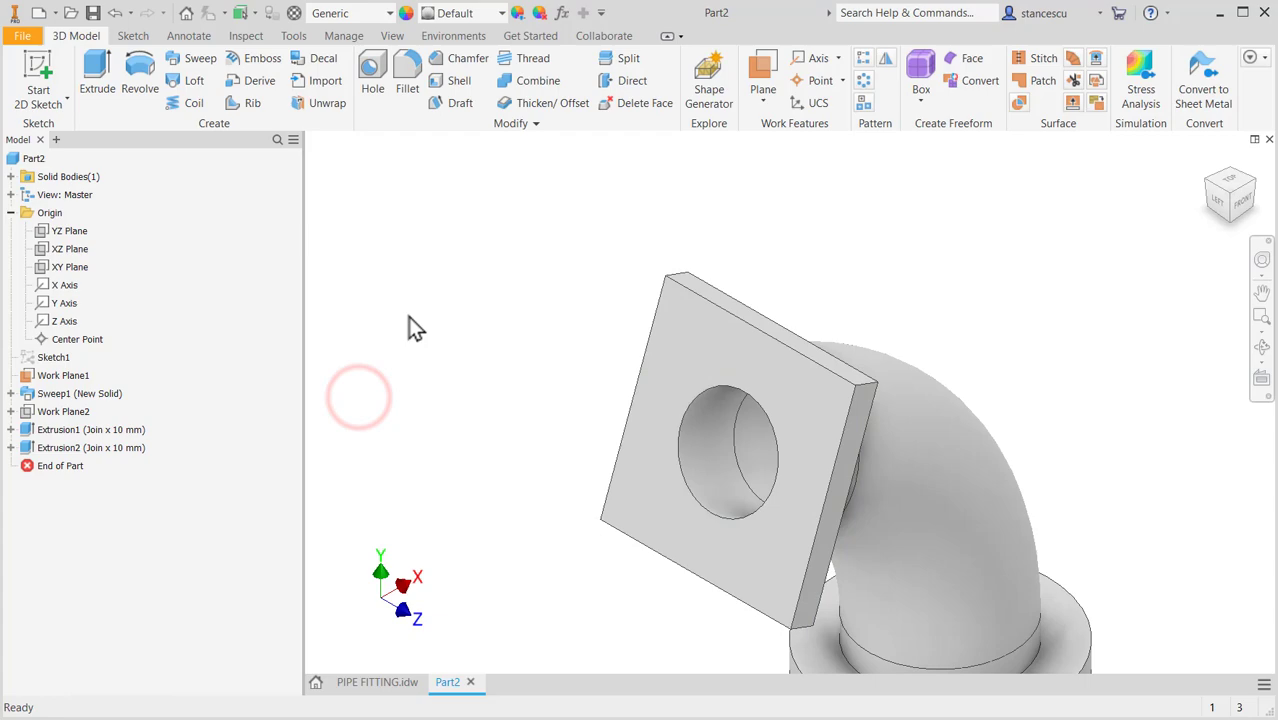
click(398, 684)
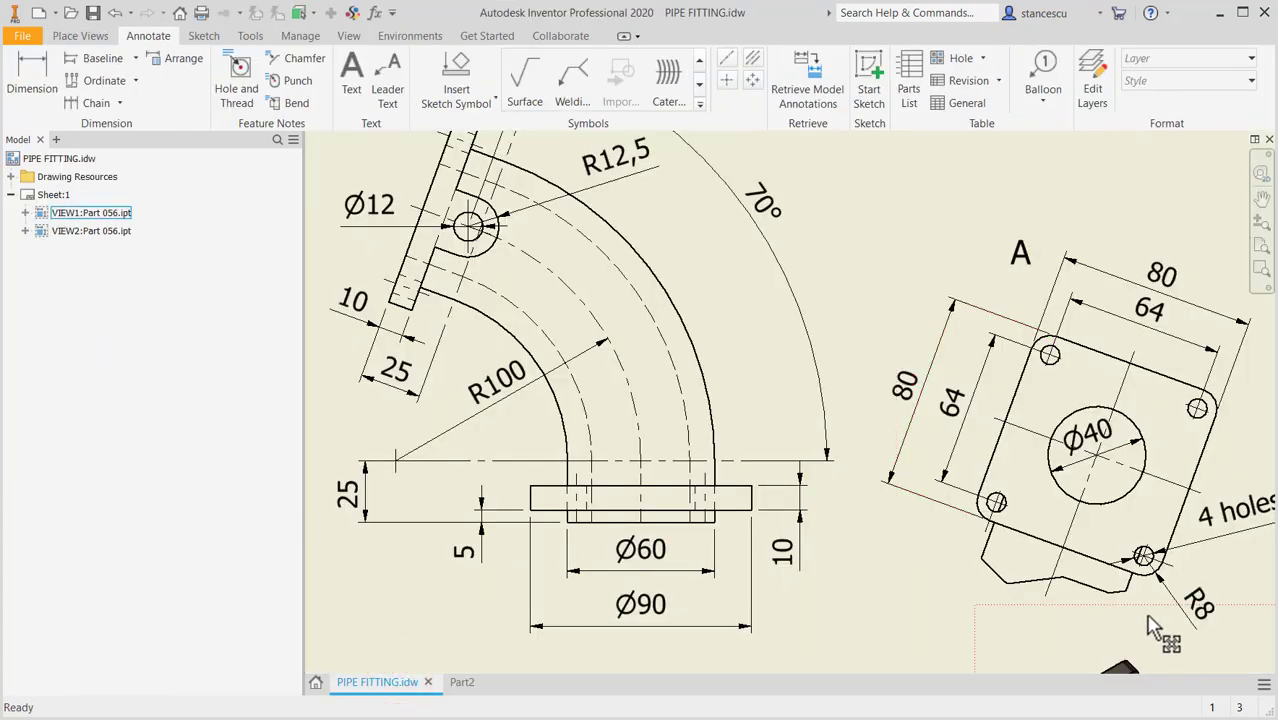
middle_drag(1148, 572, 1041, 516)
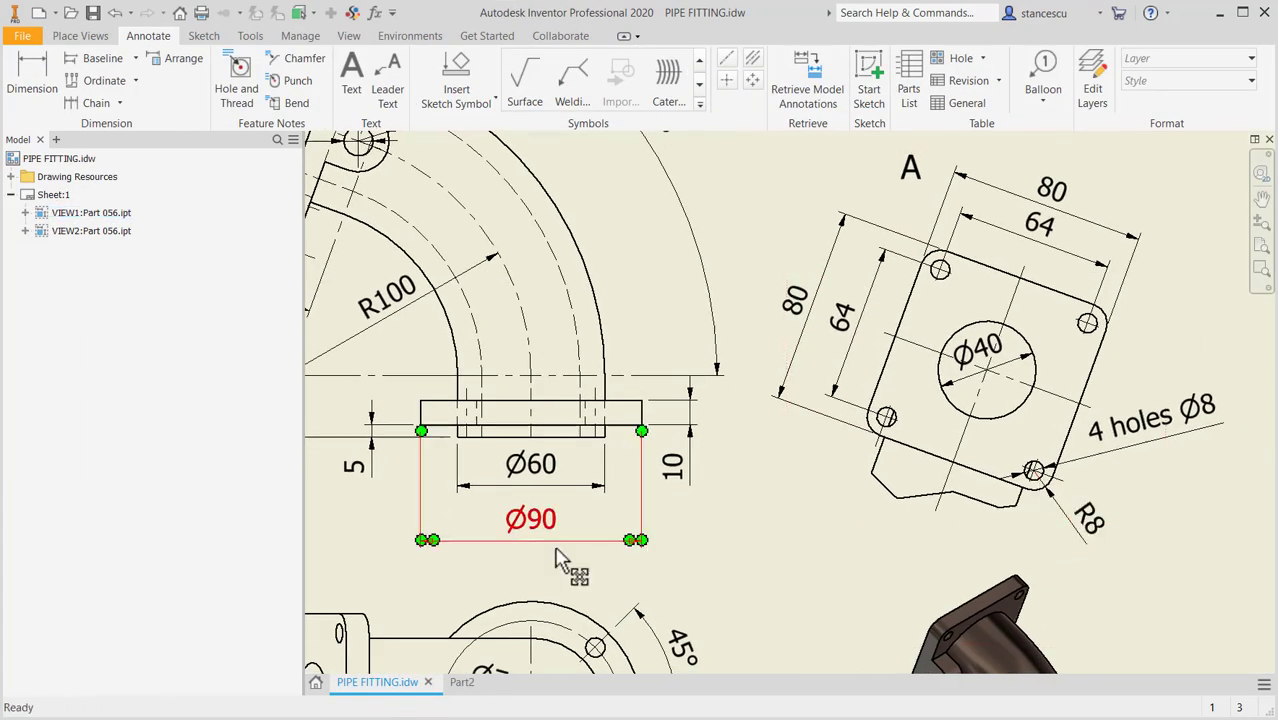
click(466, 681)
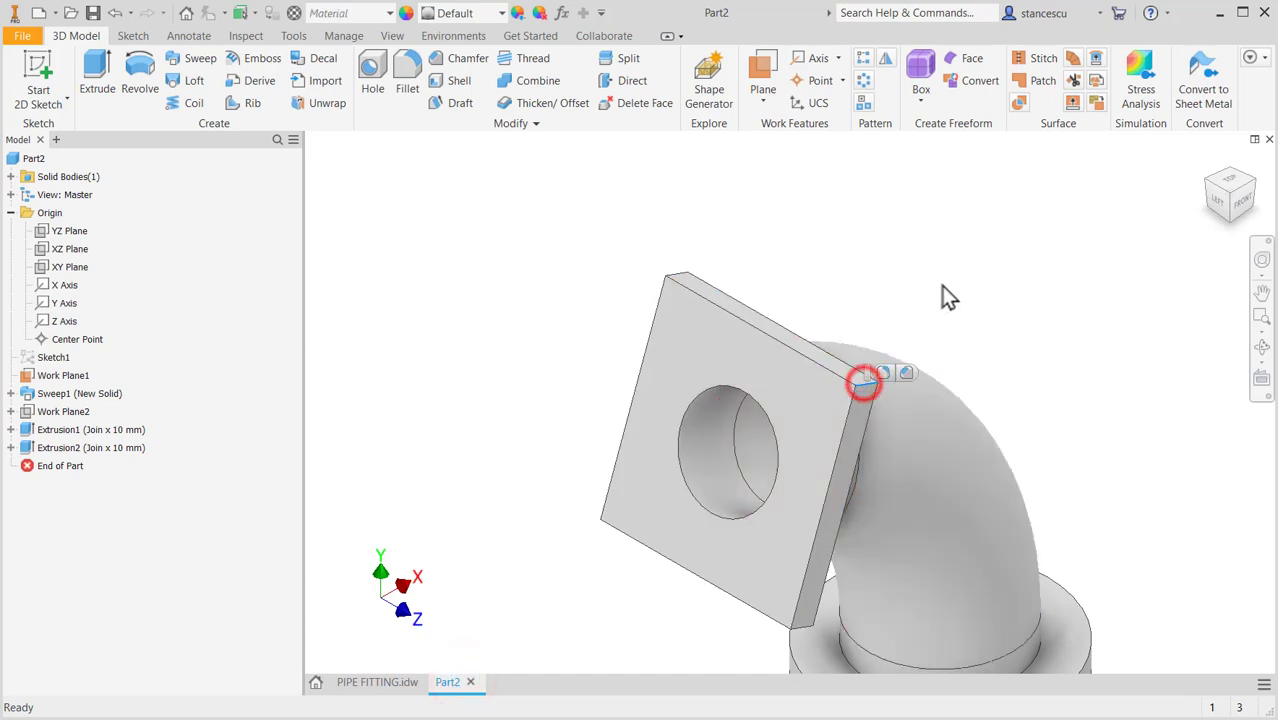
- Fillet the square plate's four corner edges with an 8 mm radius
click(879, 372)
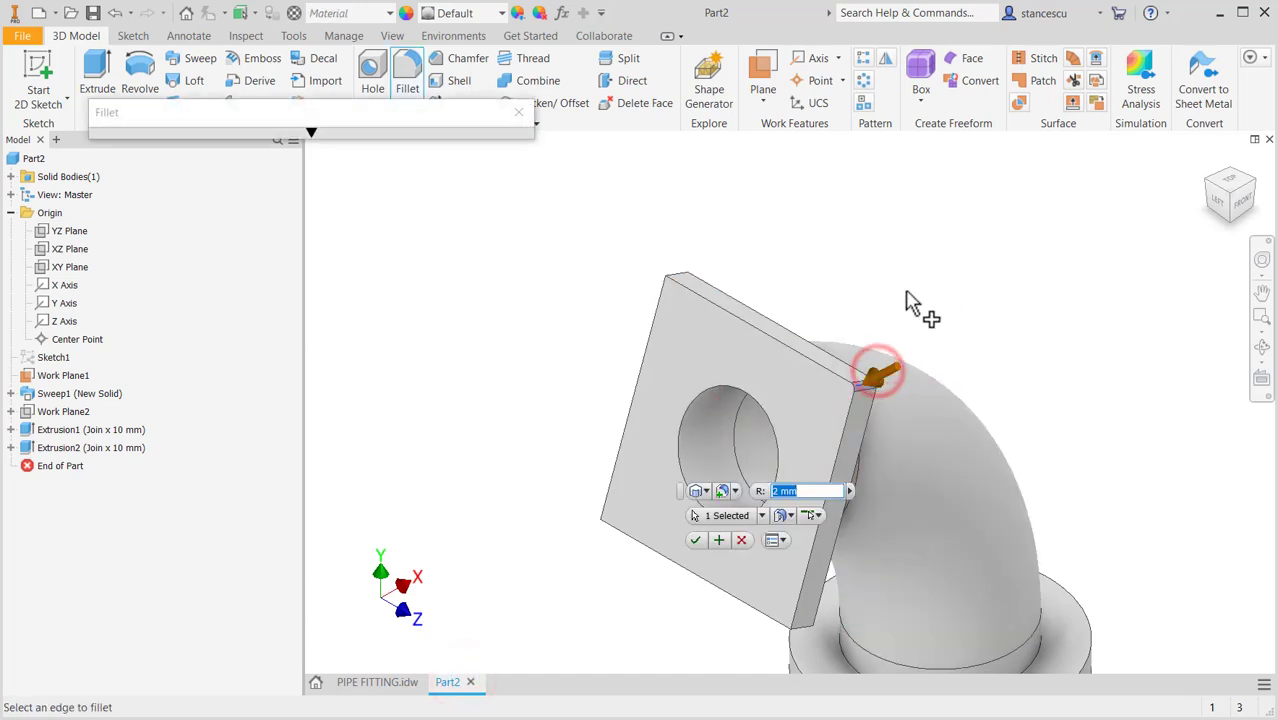
click(682, 272)
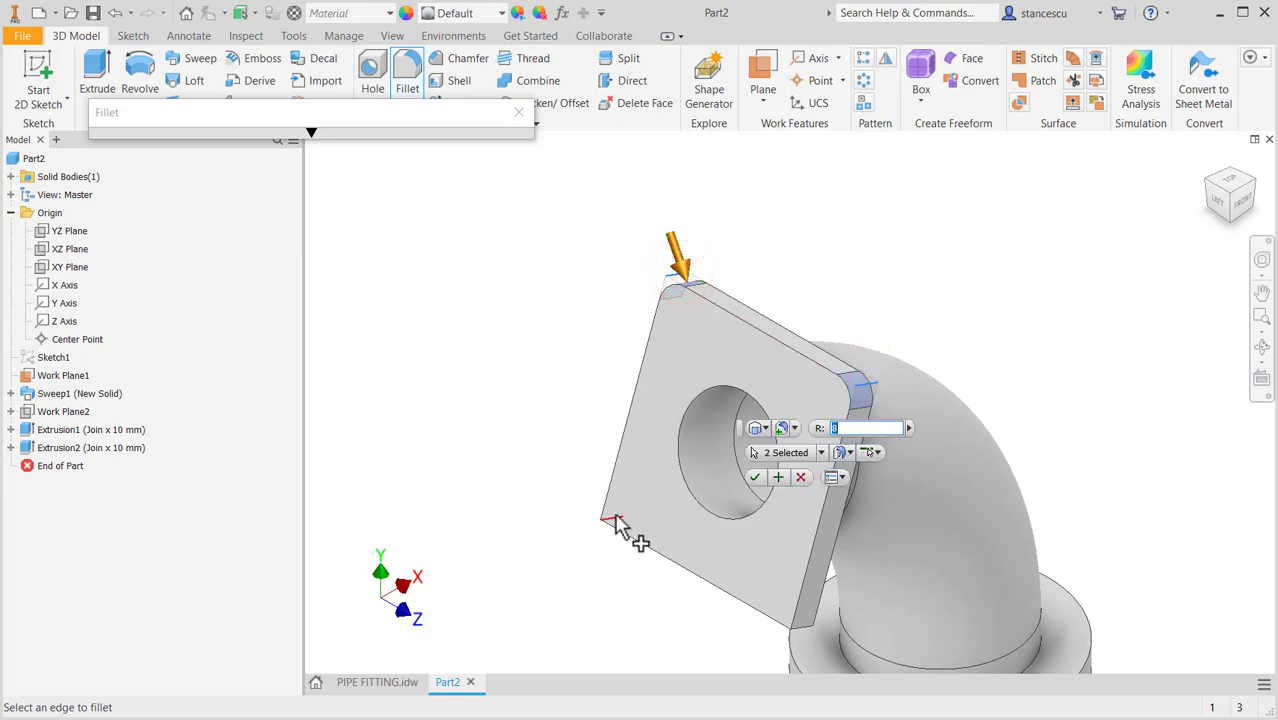
click(614, 514)
click(803, 622)
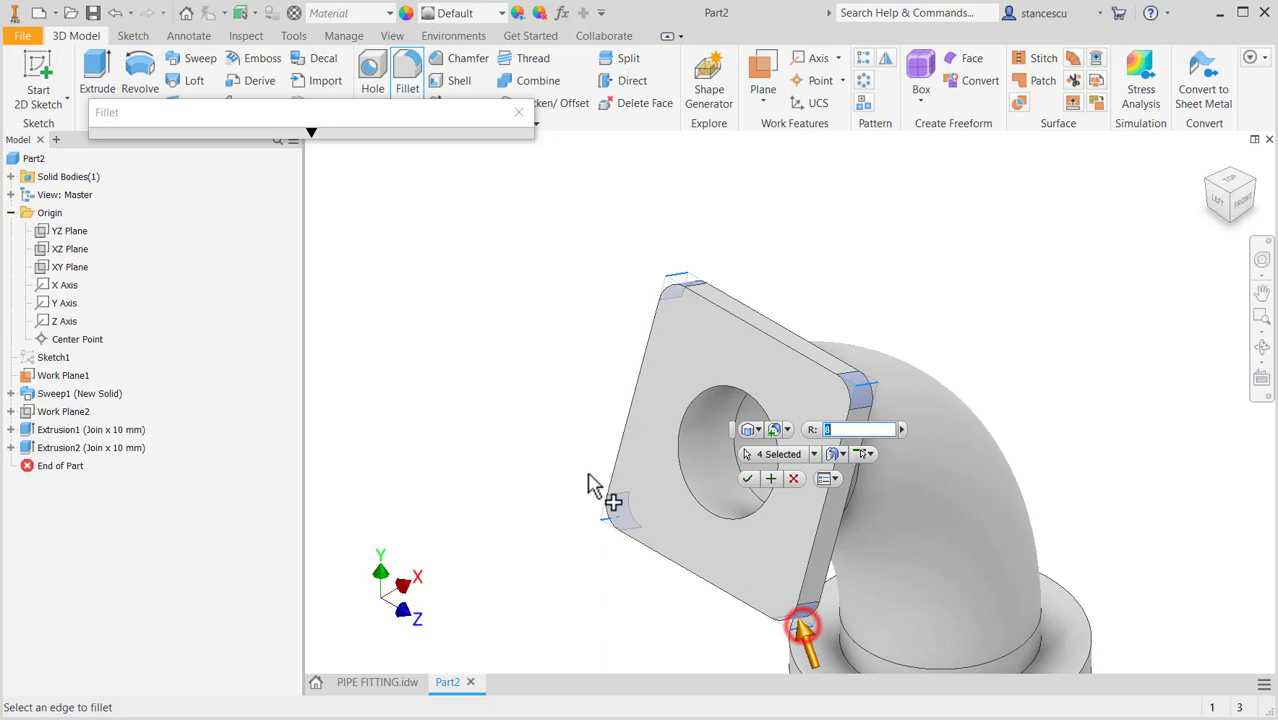
click(747, 479)
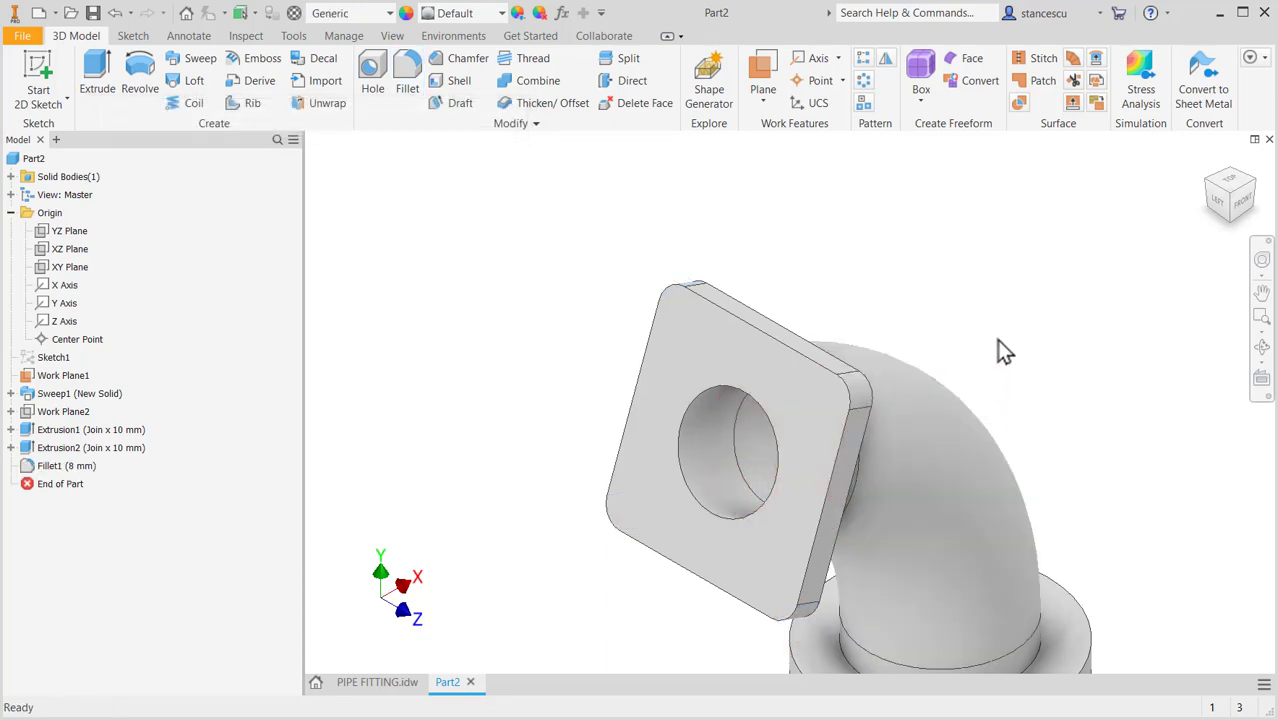
key(F6)
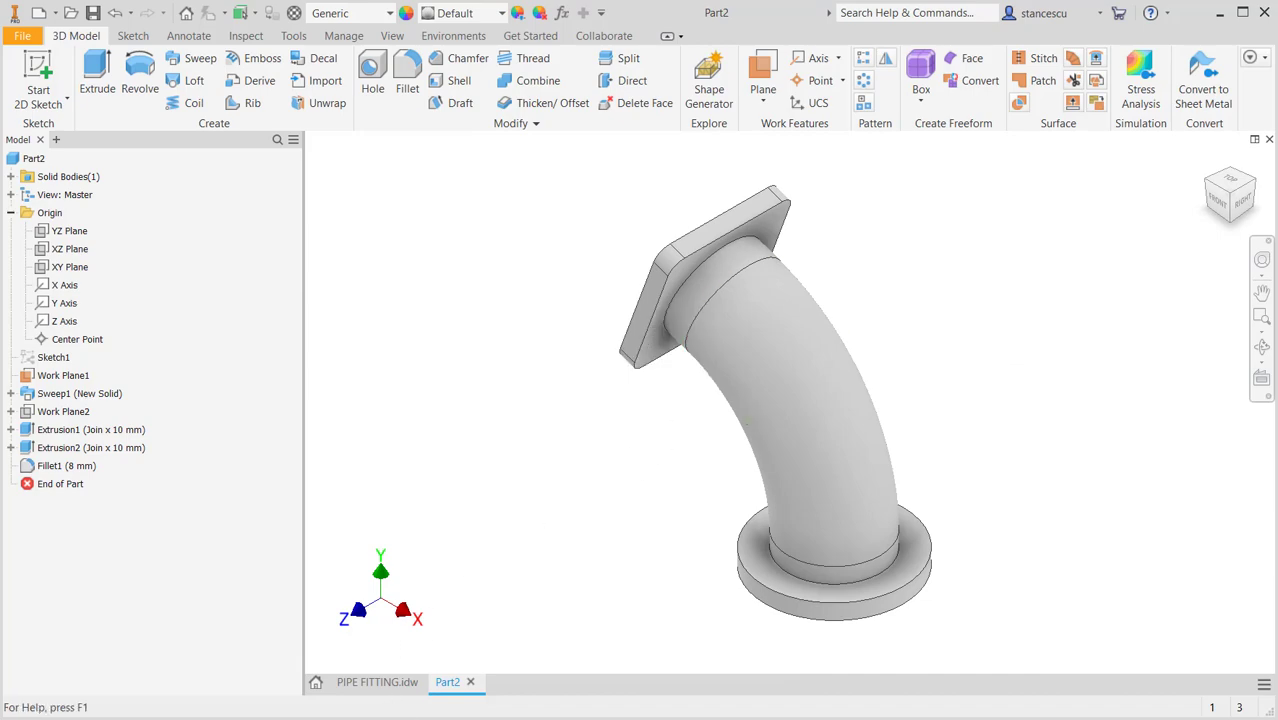
click(351, 684)
middle_drag(833, 486, 862, 370)
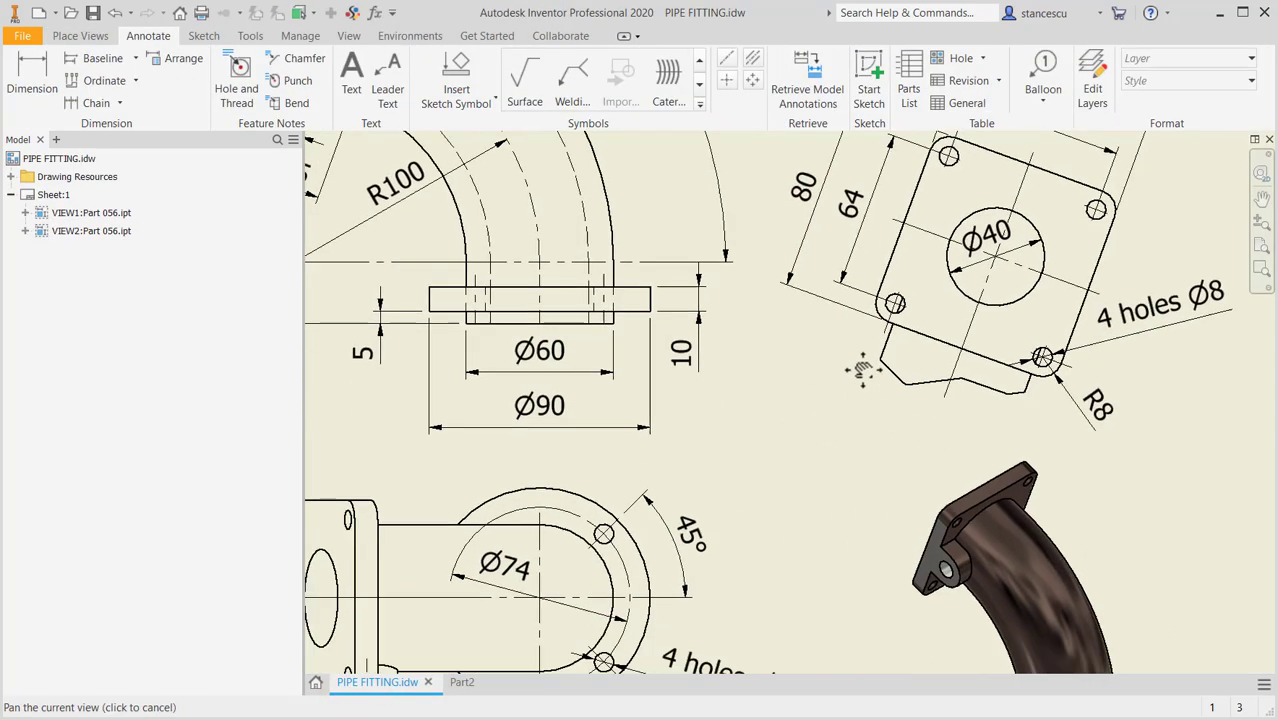
scroll(944, 483, up, 3)
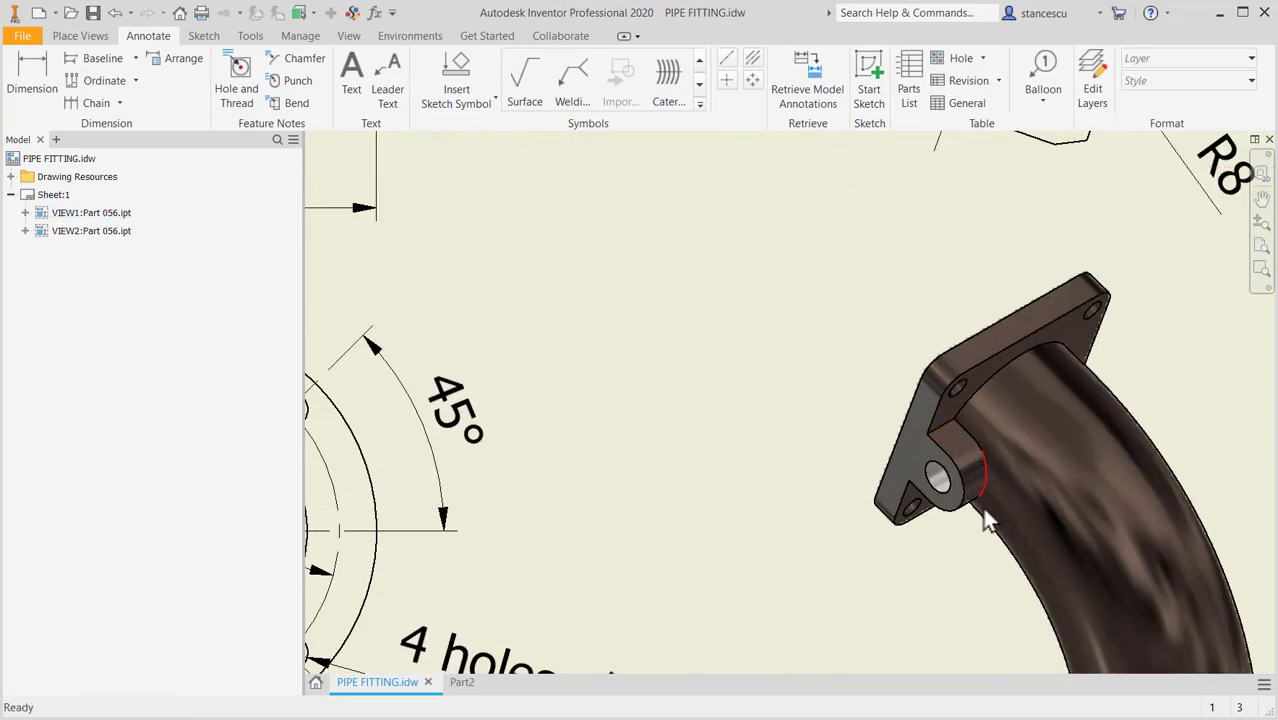
key(Home)
scroll(750, 370, up, 4)
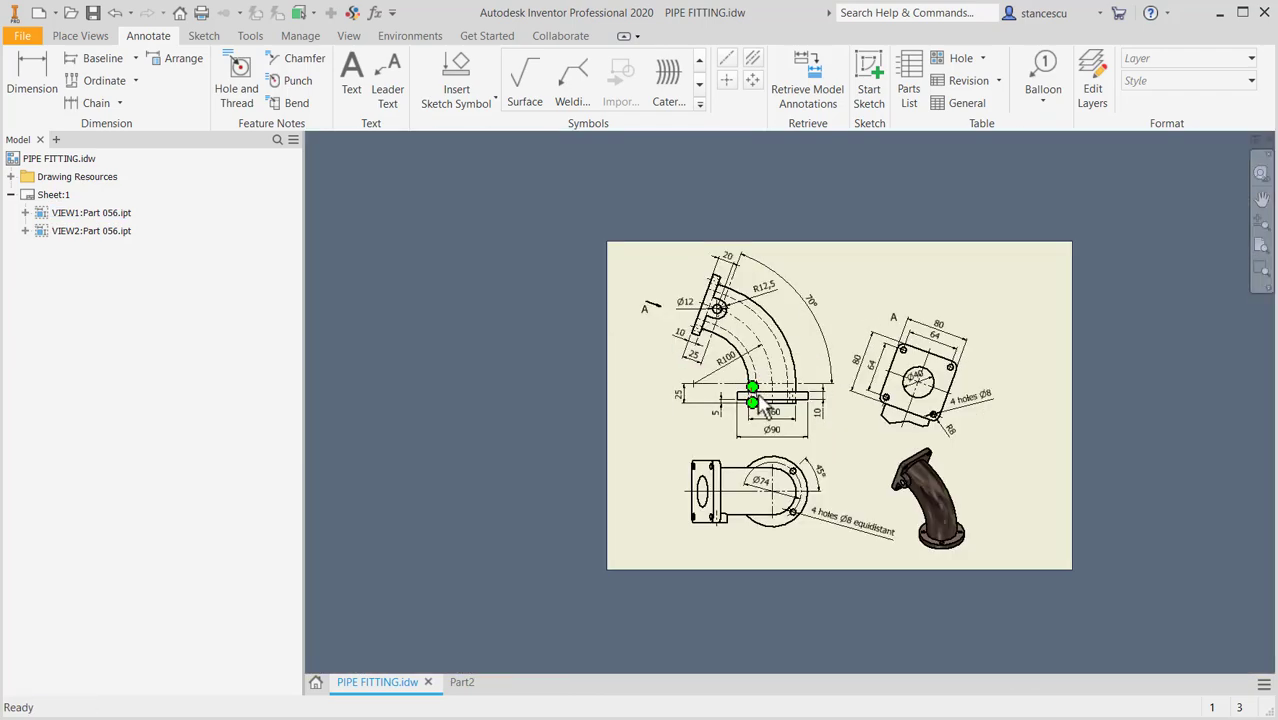
middle_drag(750, 370, 852, 489)
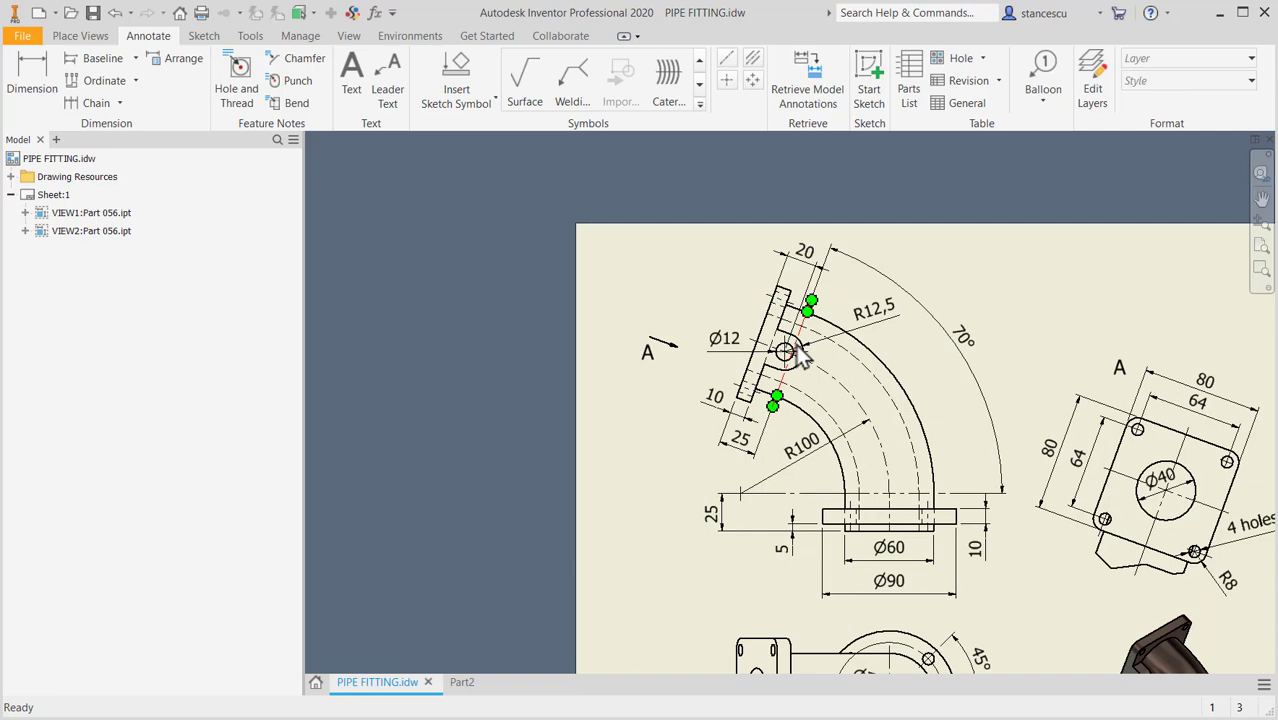
scroll(797, 355, up, 2)
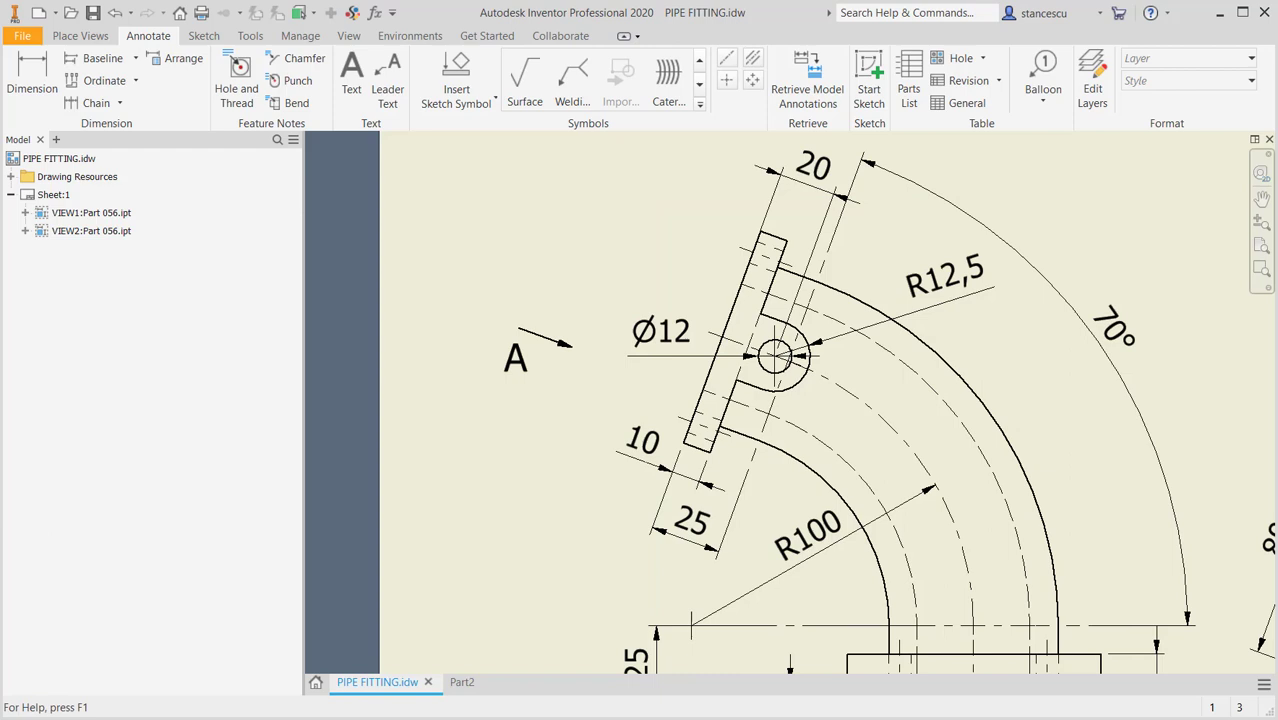
click(461, 682)
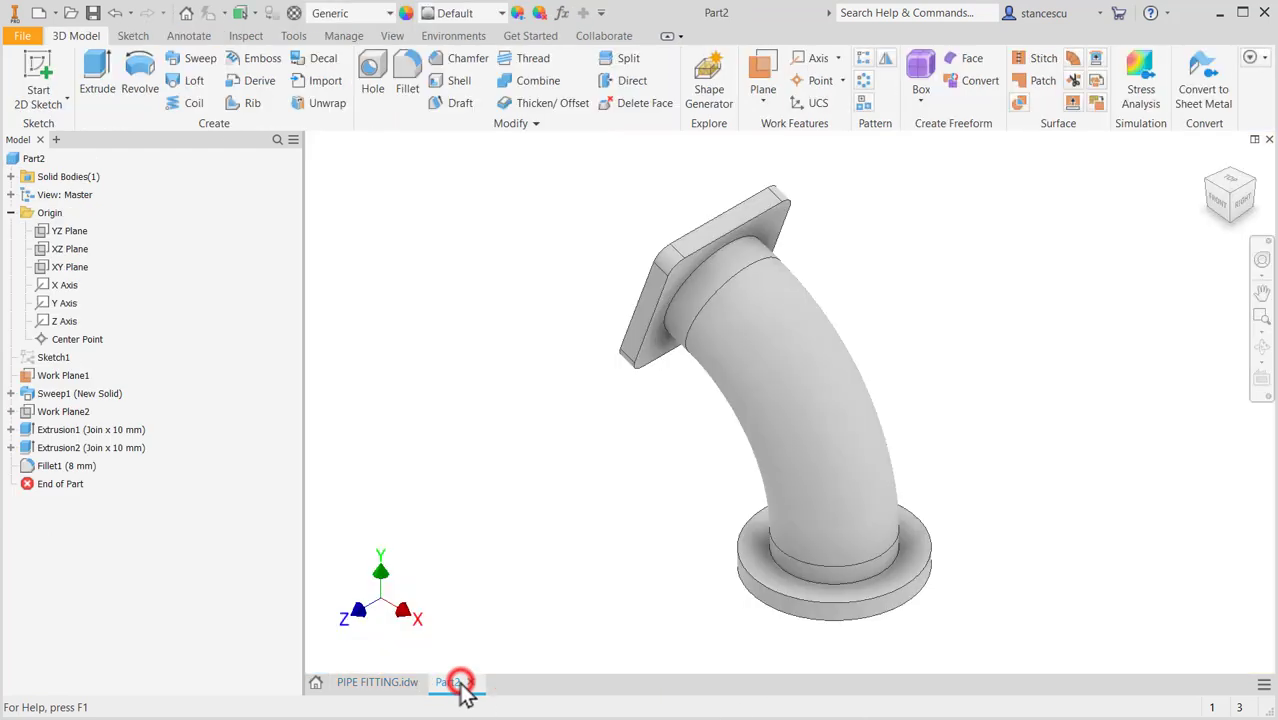
- On the square flange's side face, draw a U-shaped slot from lines and a tangent arc
click(643, 322)
click(745, 313)
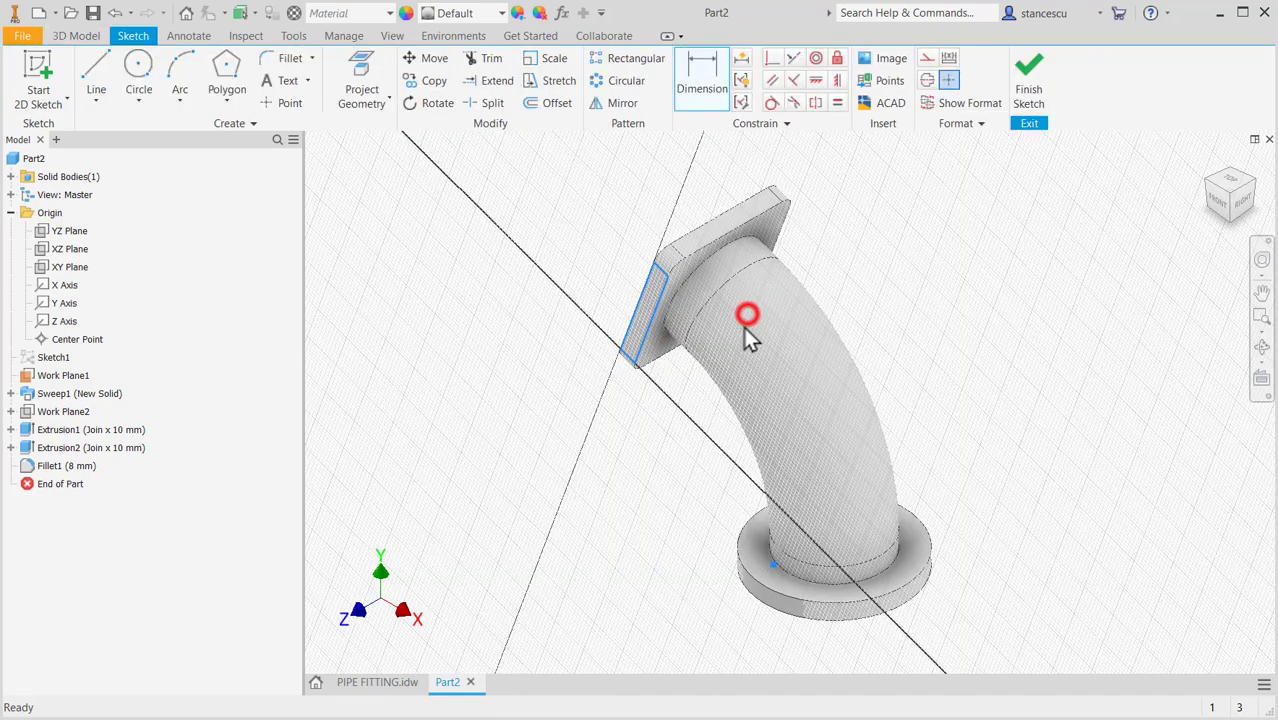
click(94, 72)
scroll(776, 354, up, 3)
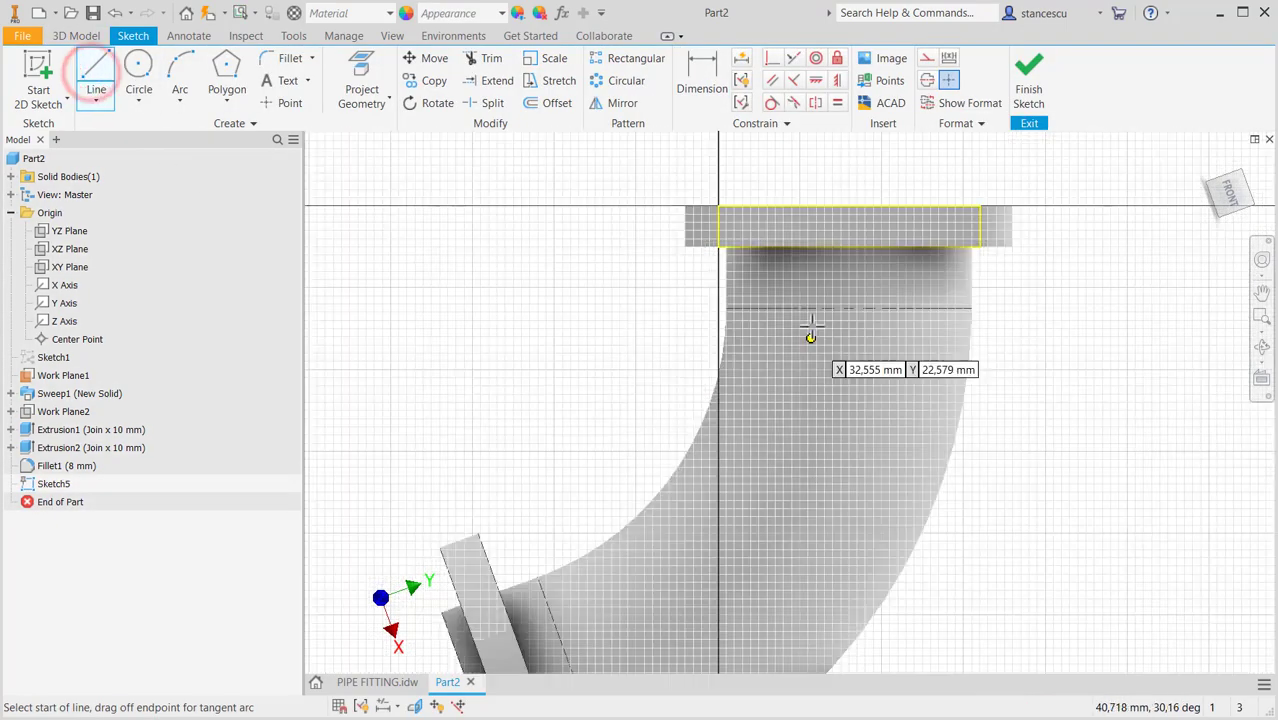
click(808, 246)
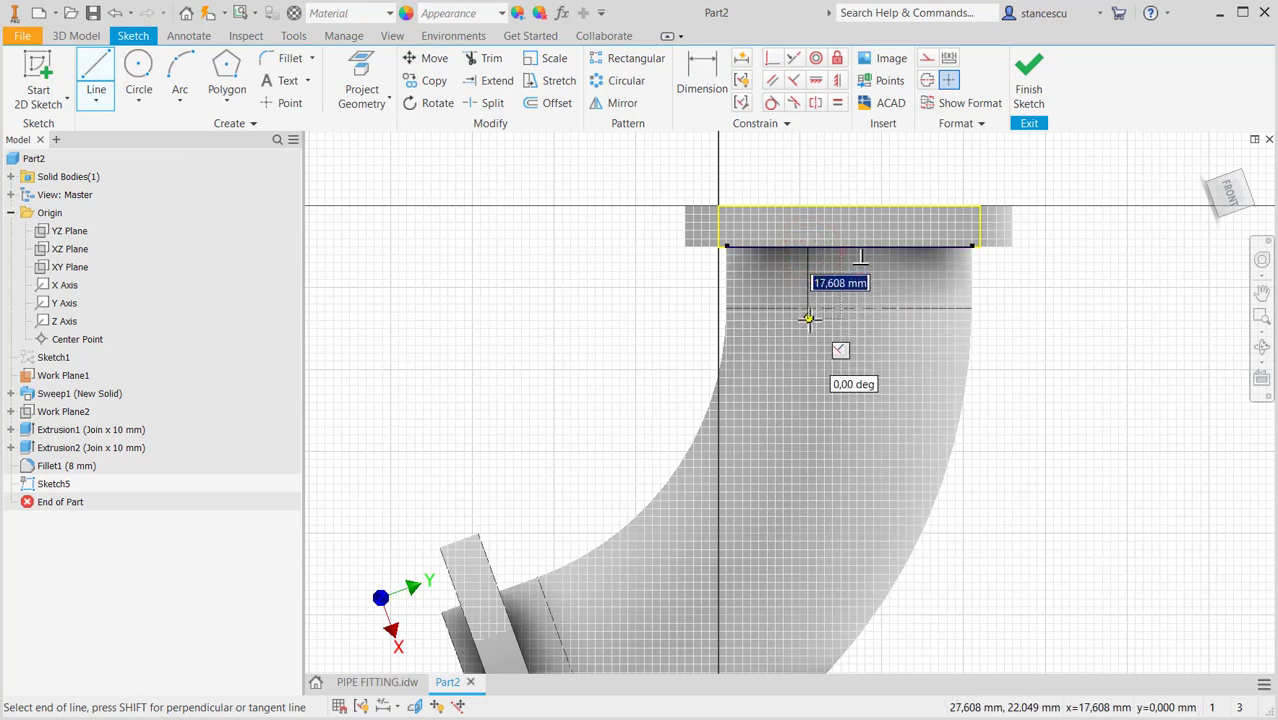
mouse_move(809, 320)
mouse_down()
mouse_move(845, 345)
mouse_move(893, 337)
mouse_move(900, 320)
mouse_up()
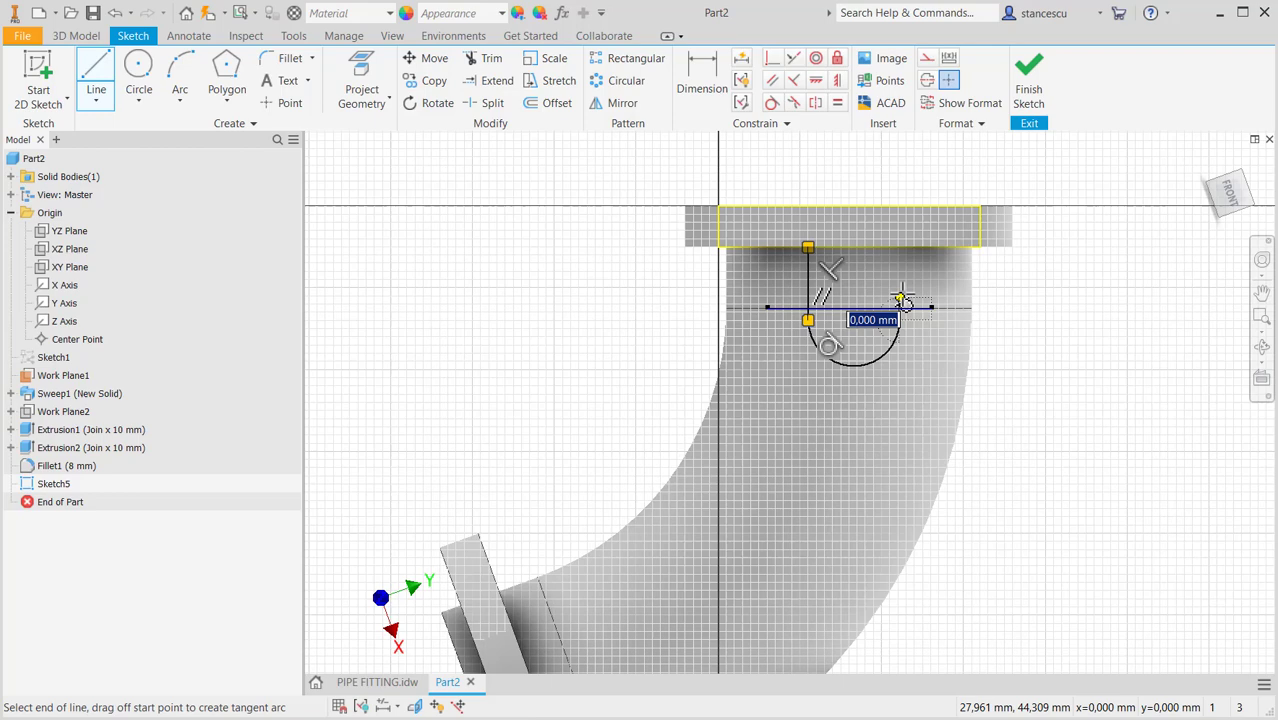
click(900, 246)
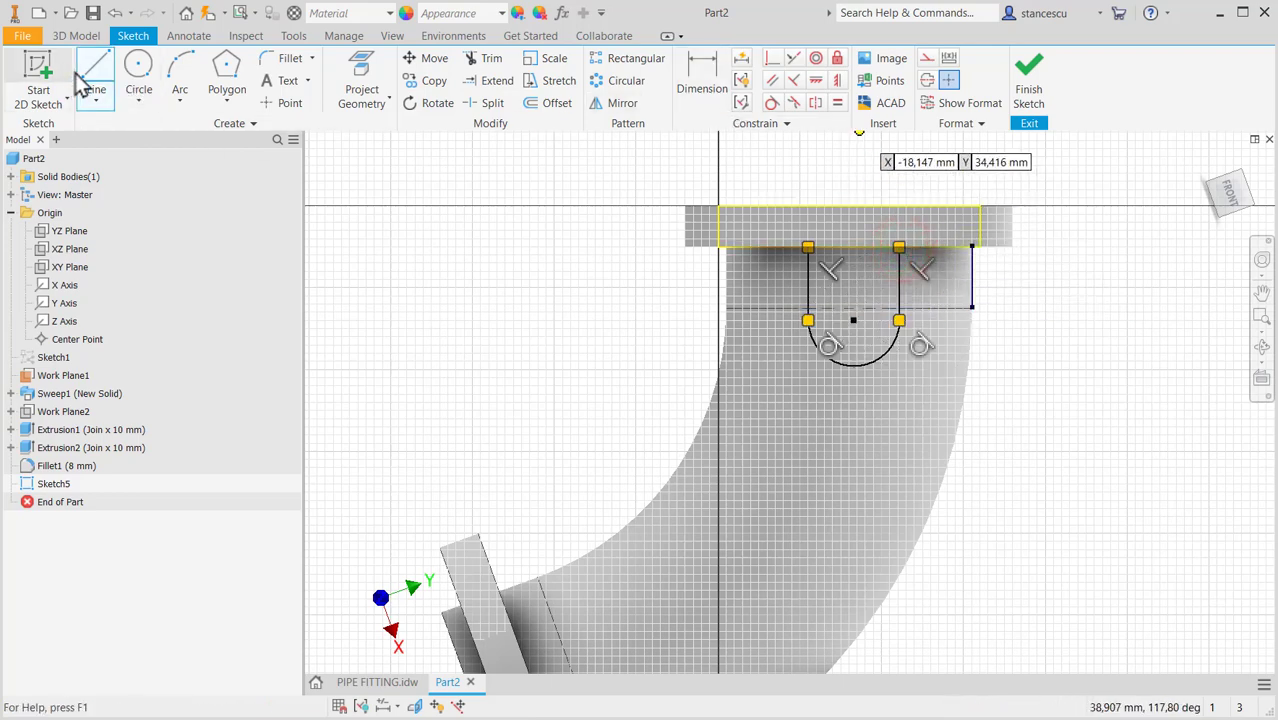
click(807, 246)
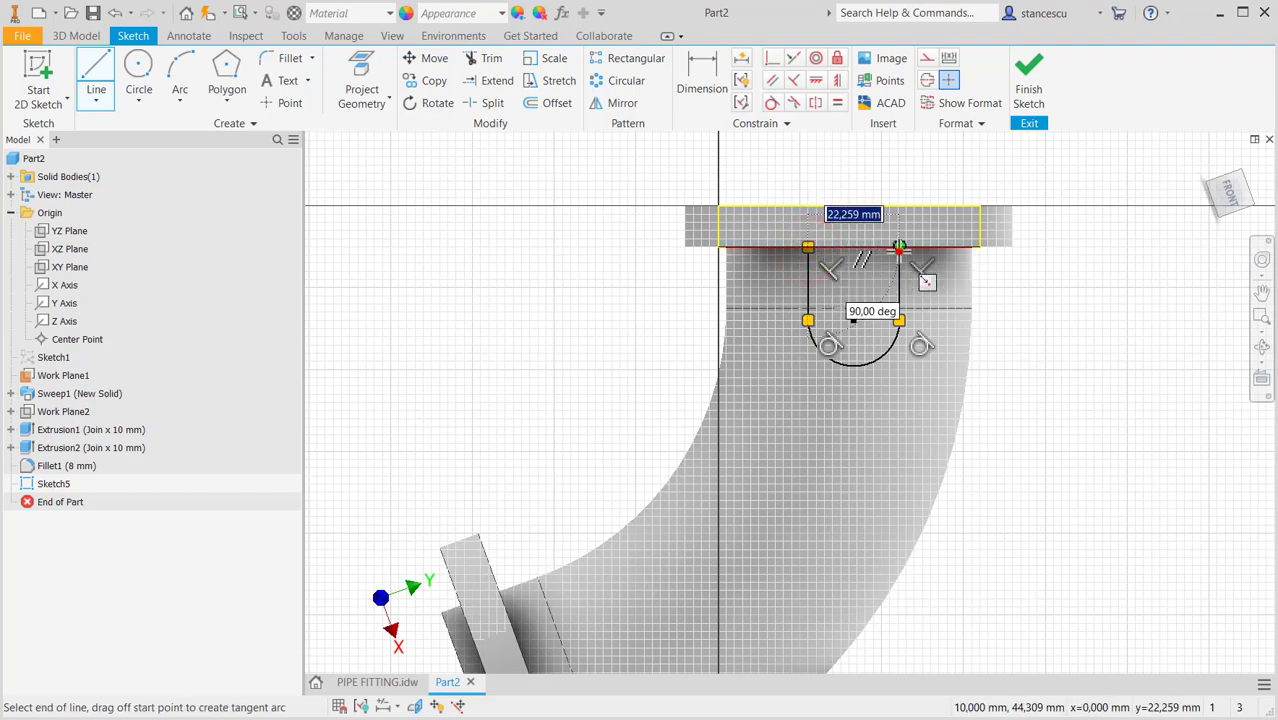
click(897, 246)
key(Escape)
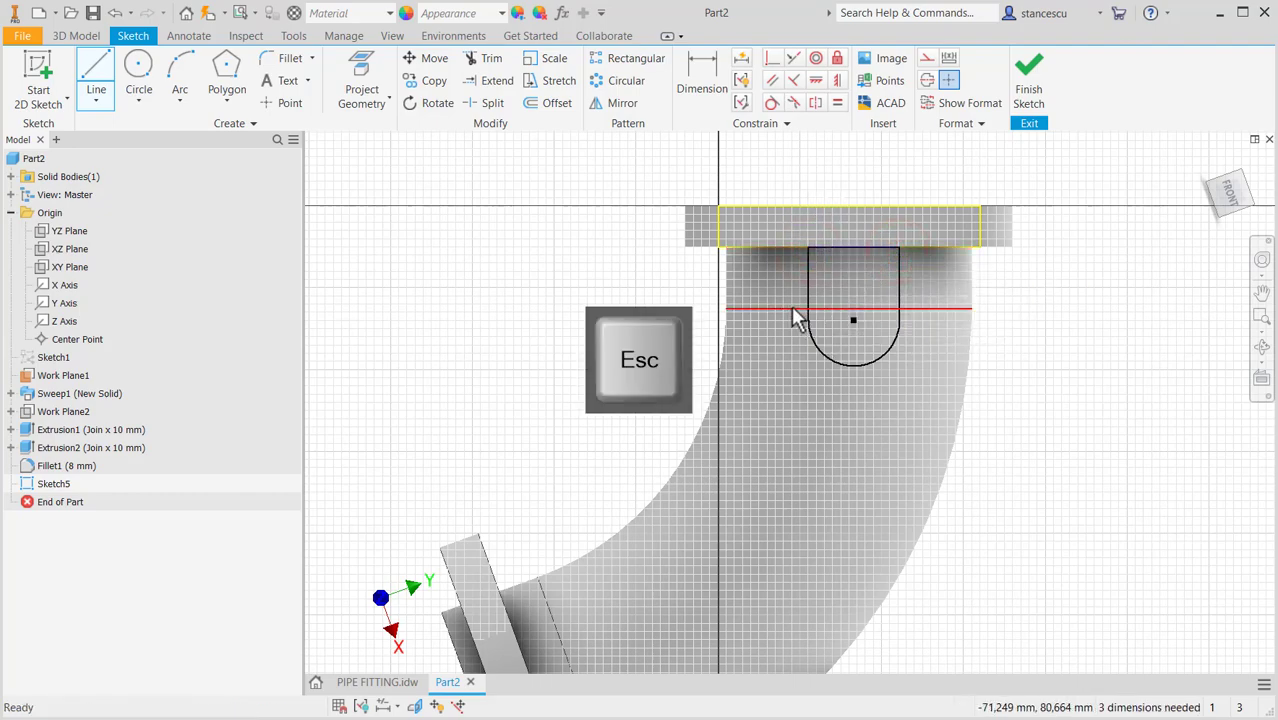
- Make the slot's top-line midpoint coincident with the flange edge midpoint
key(F7)
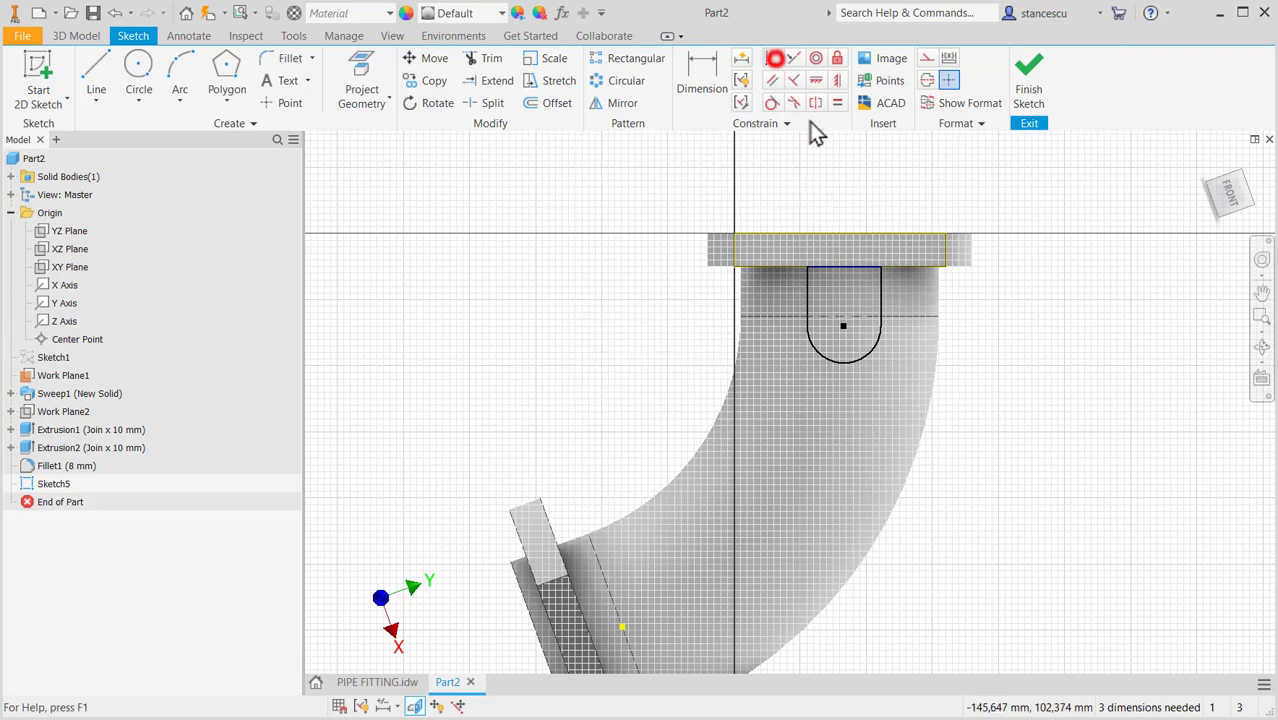
click(775, 58)
scroll(844, 279, up, 2)
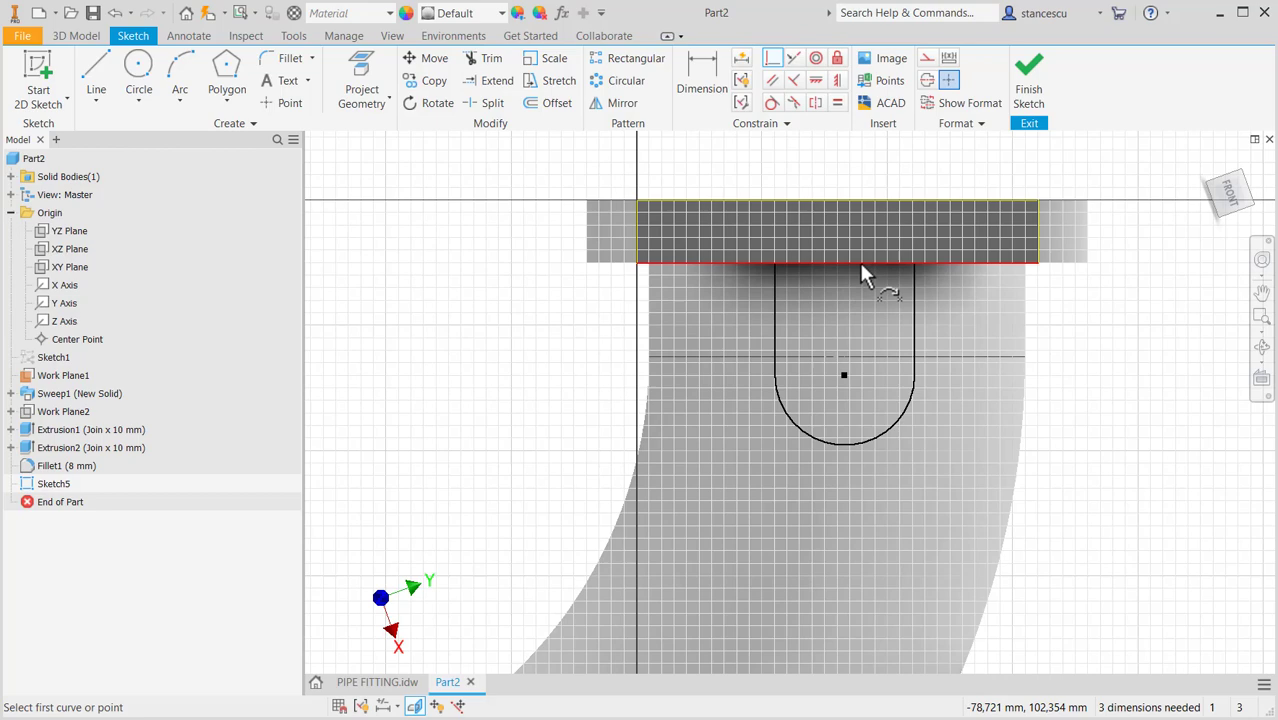
click(846, 262)
click(837, 262)
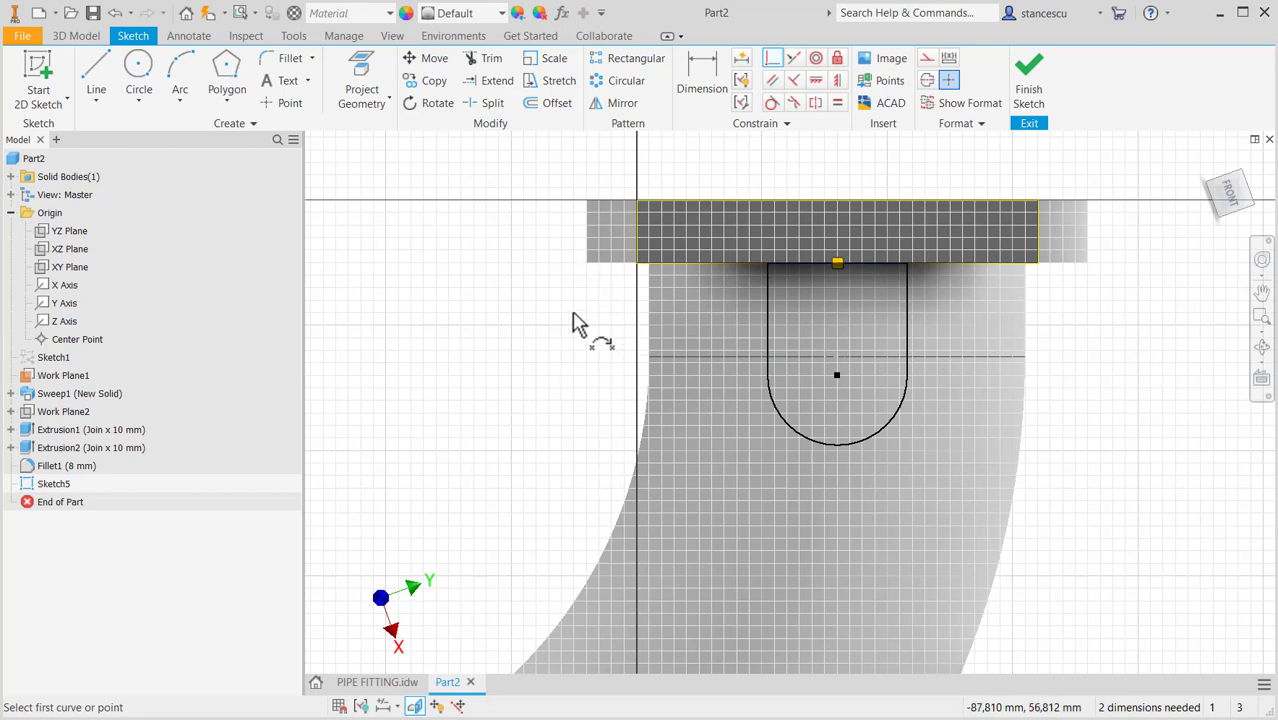
- Dimension the slot's end arc to a radius of 12,5
click(700, 88)
click(885, 424)
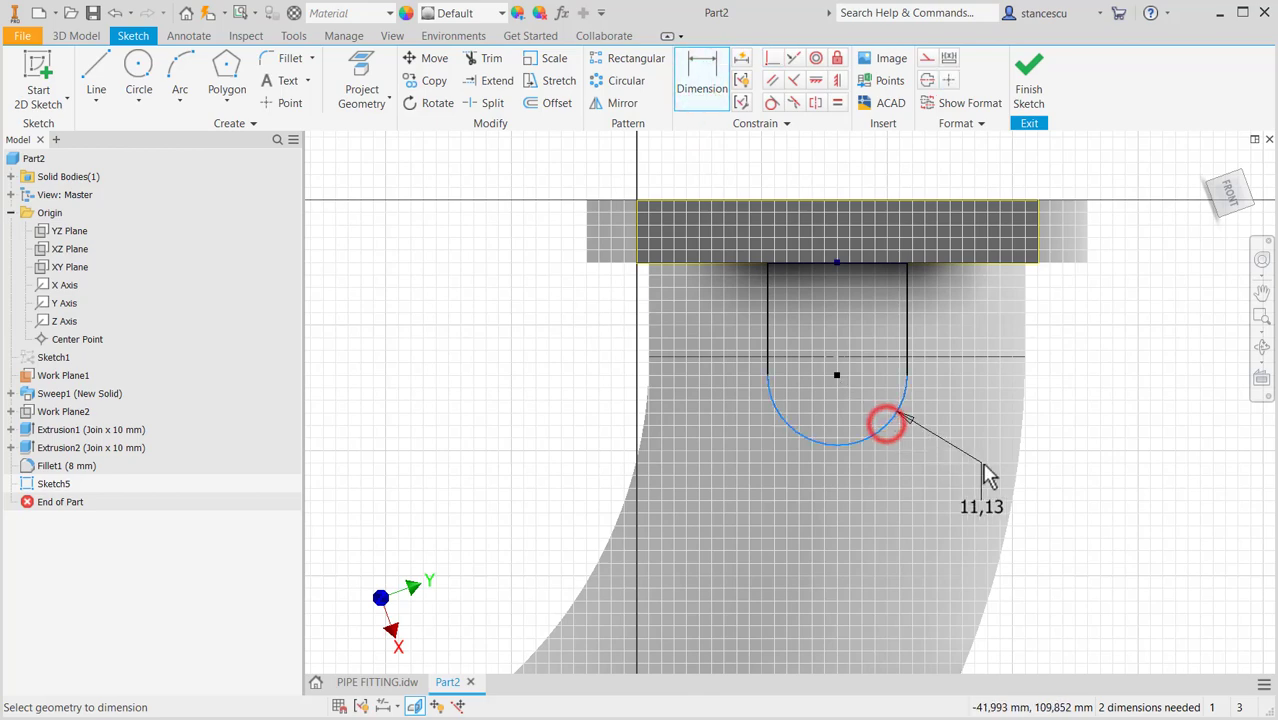
click(979, 462)
text(12.5)
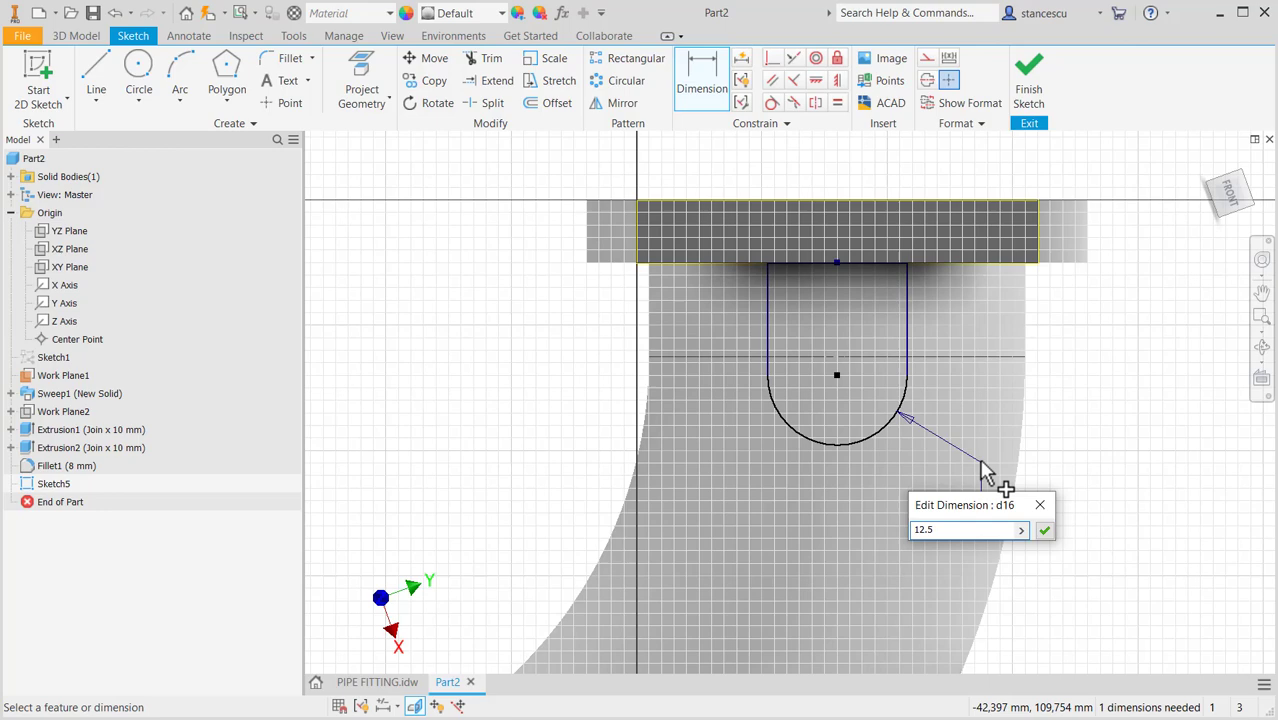
key(Return)
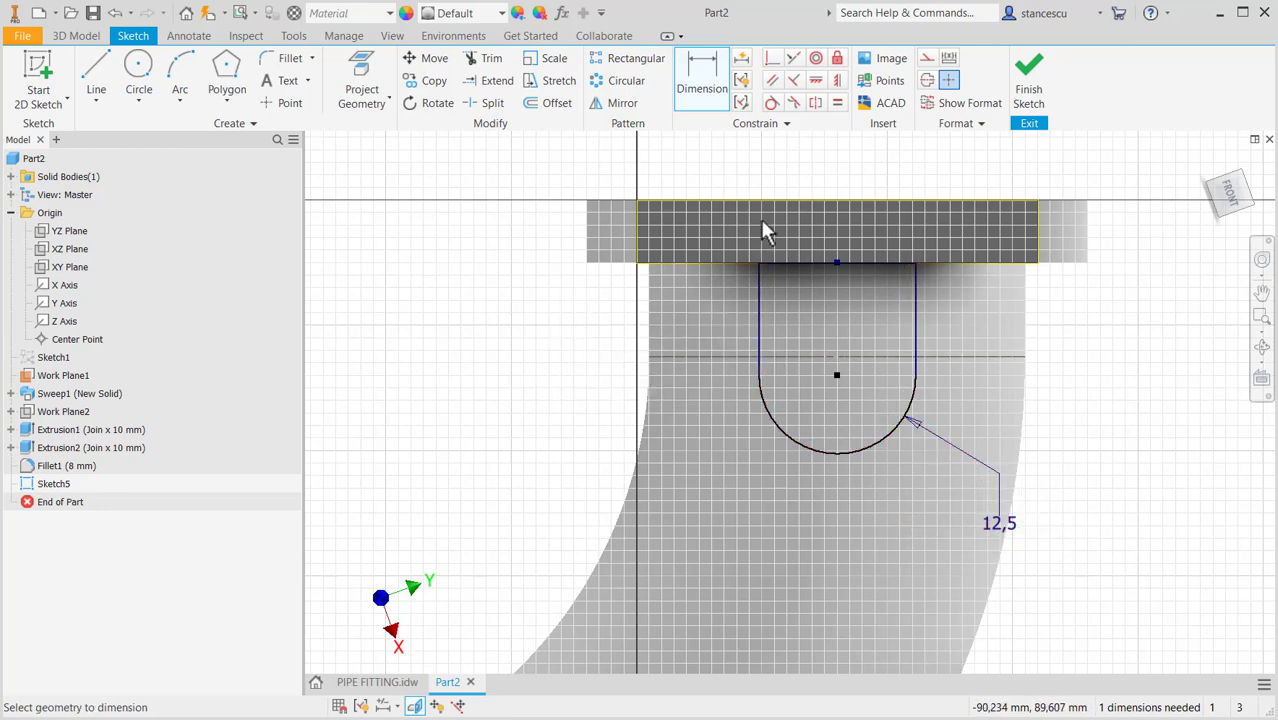
- Dimension the arc centre 20 from the flange's top edge and finish the sketch
click(791, 202)
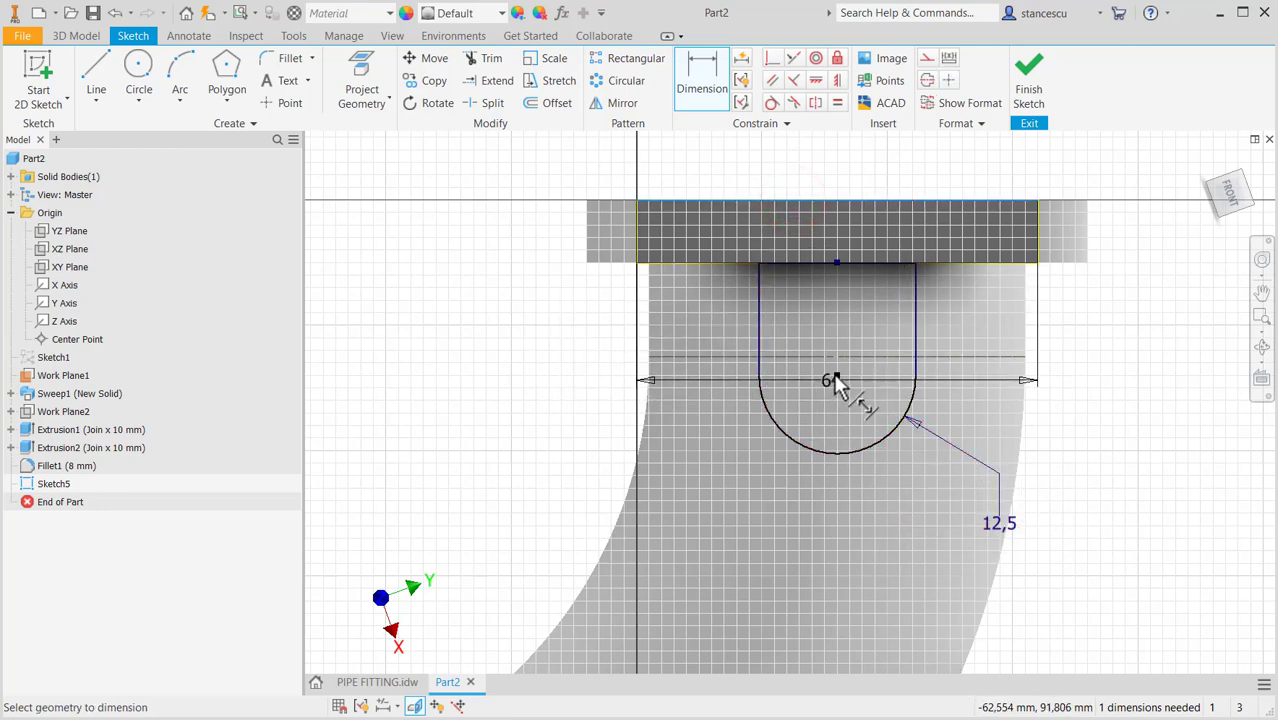
click(836, 376)
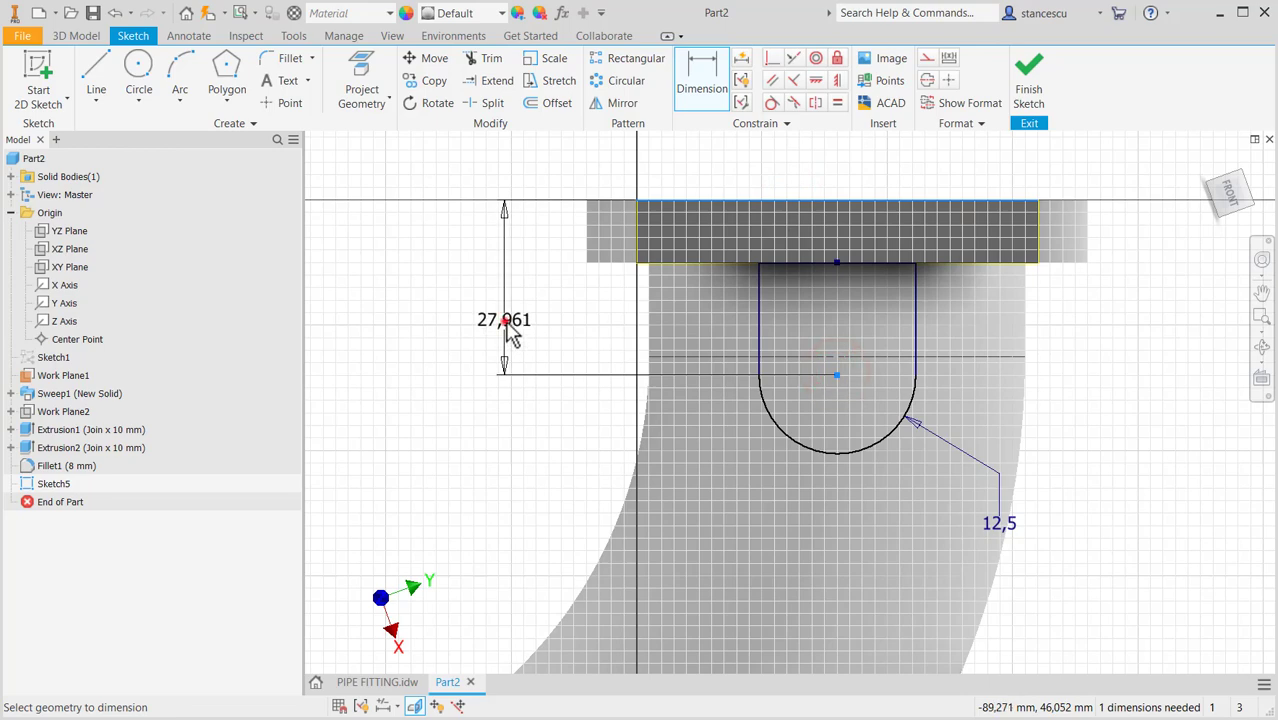
click(506, 328)
text(20)
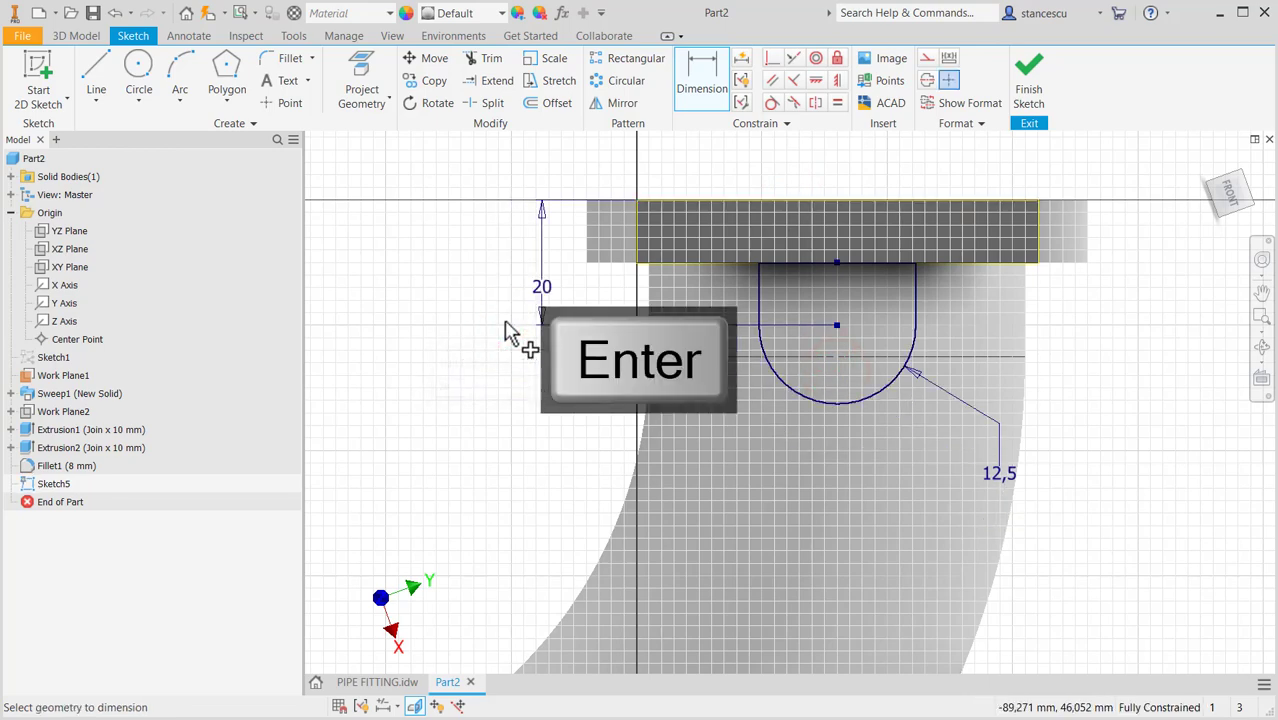
click(390, 684)
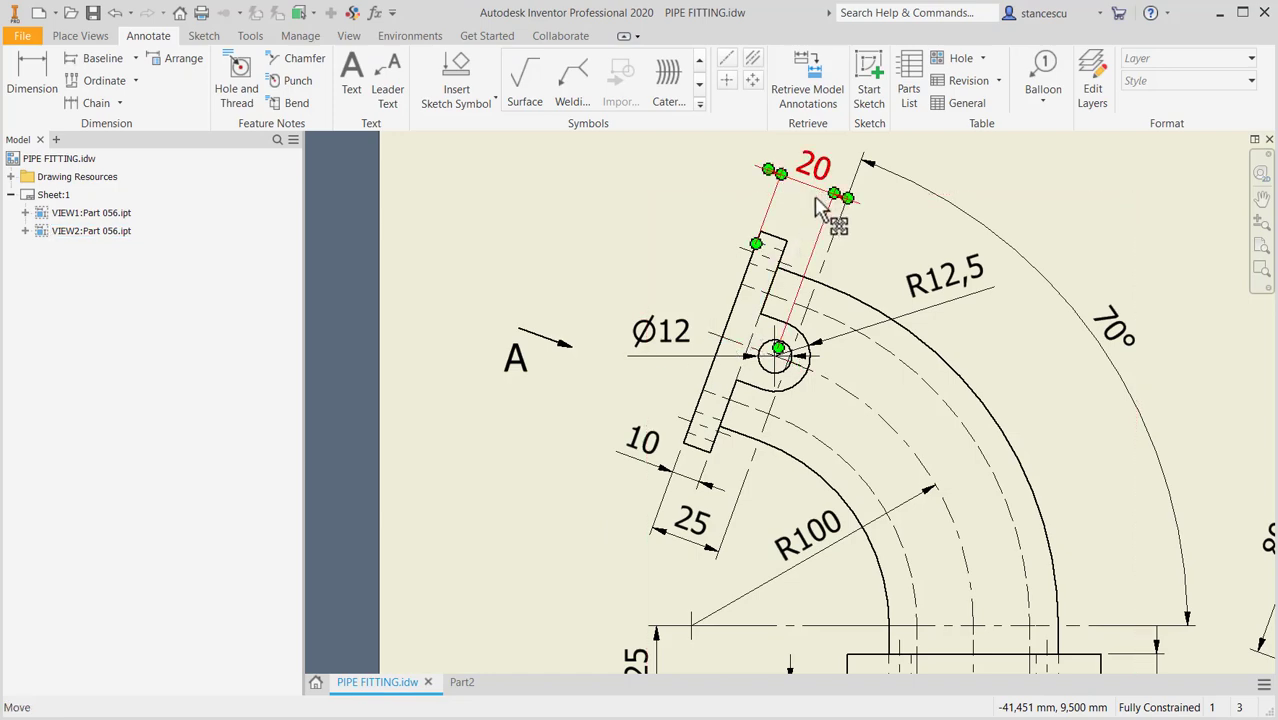
click(463, 686)
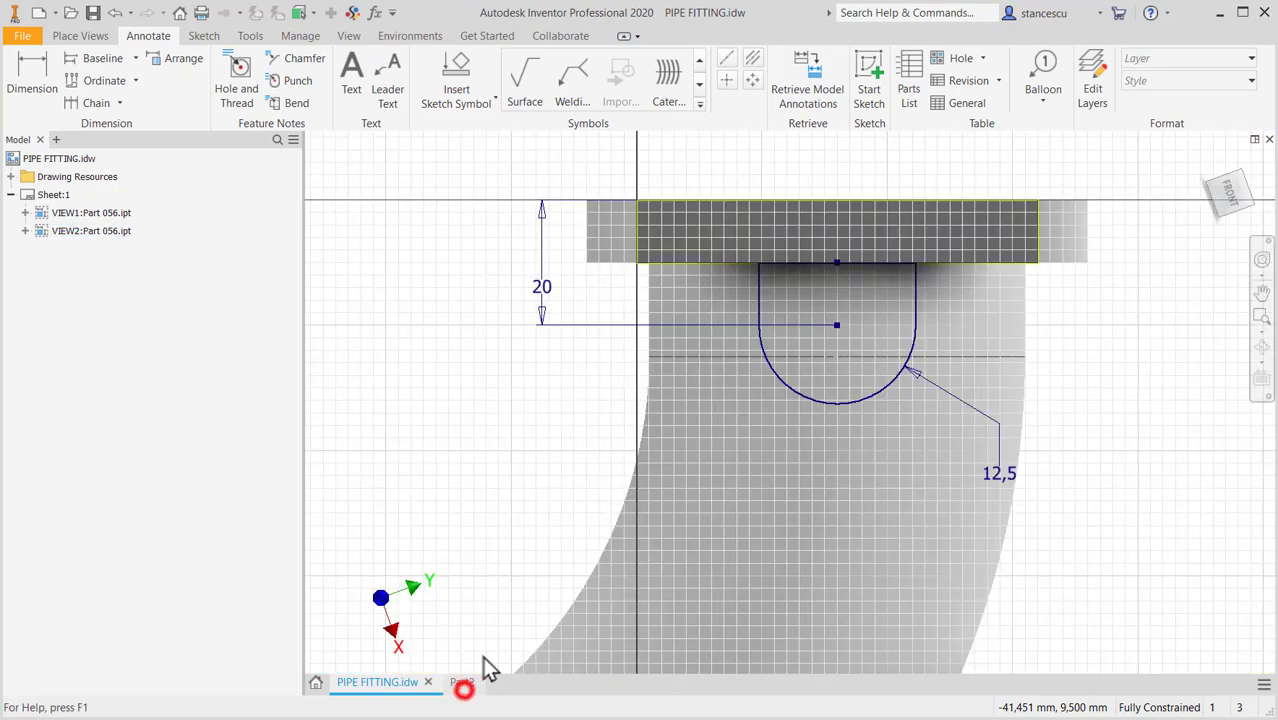
click(1028, 82)
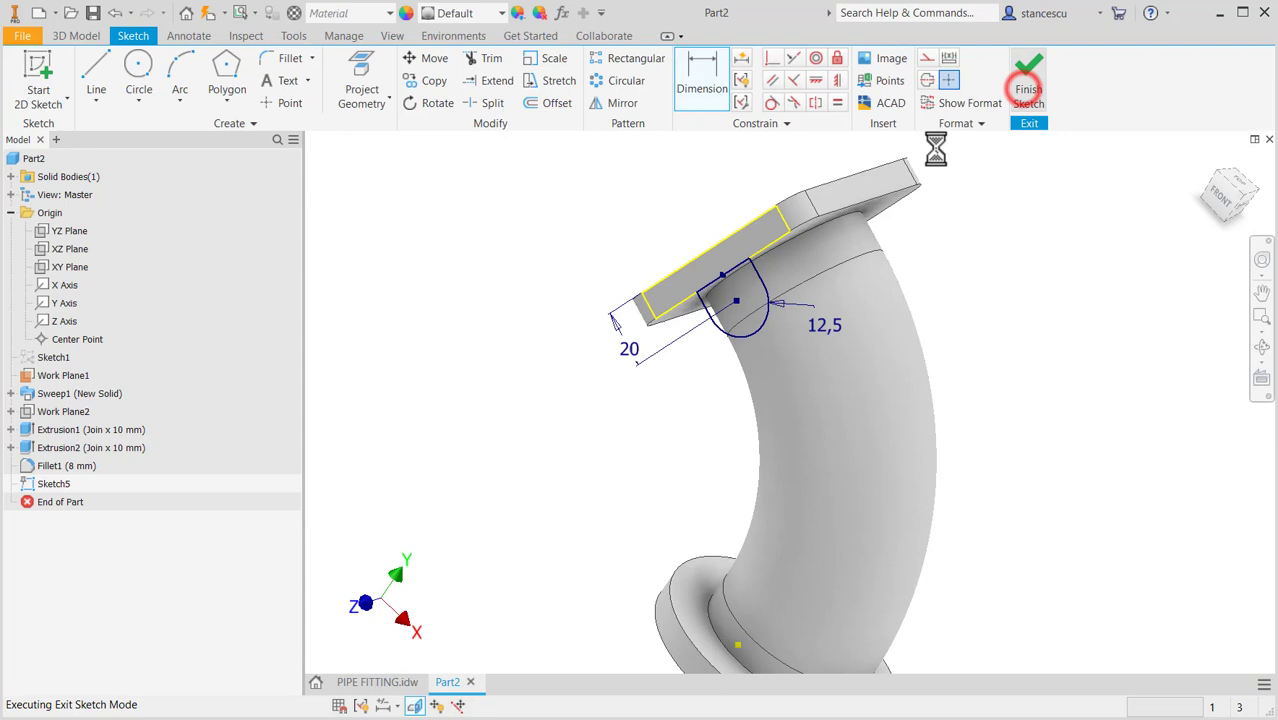
- Extrude the slot profile To Next, joining the rounded lug to the solid
key(e)
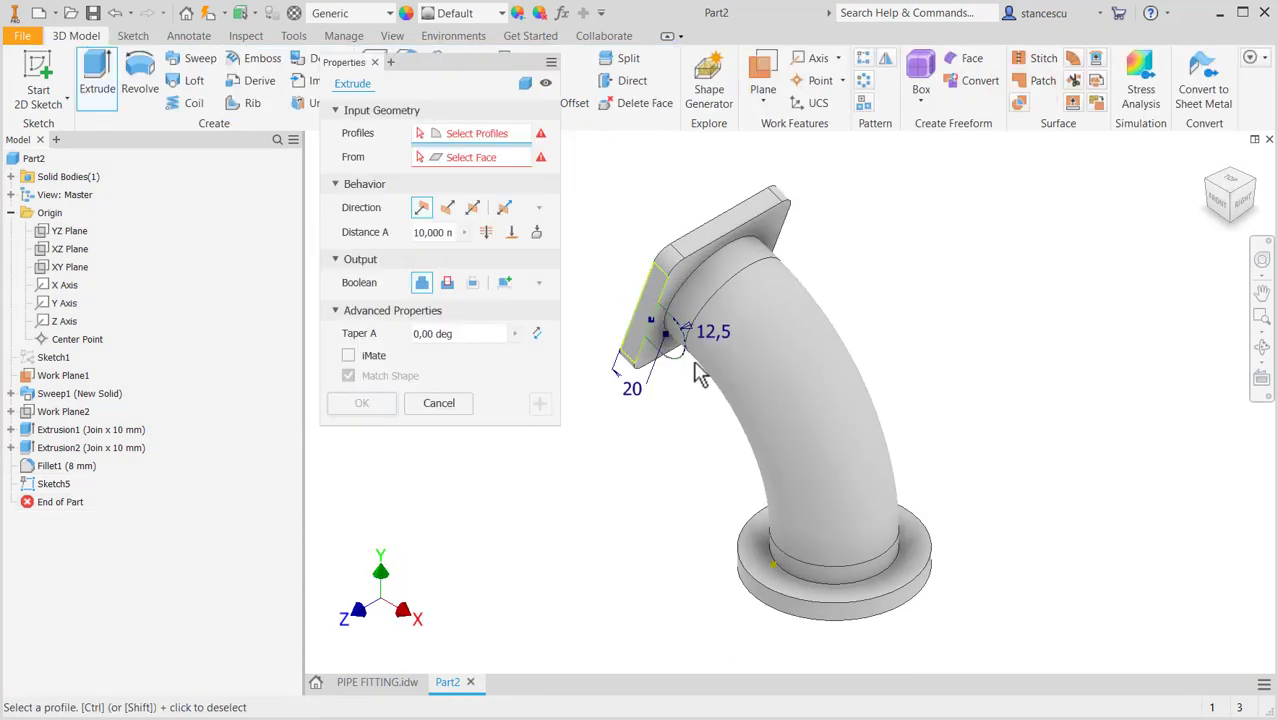
click(658, 342)
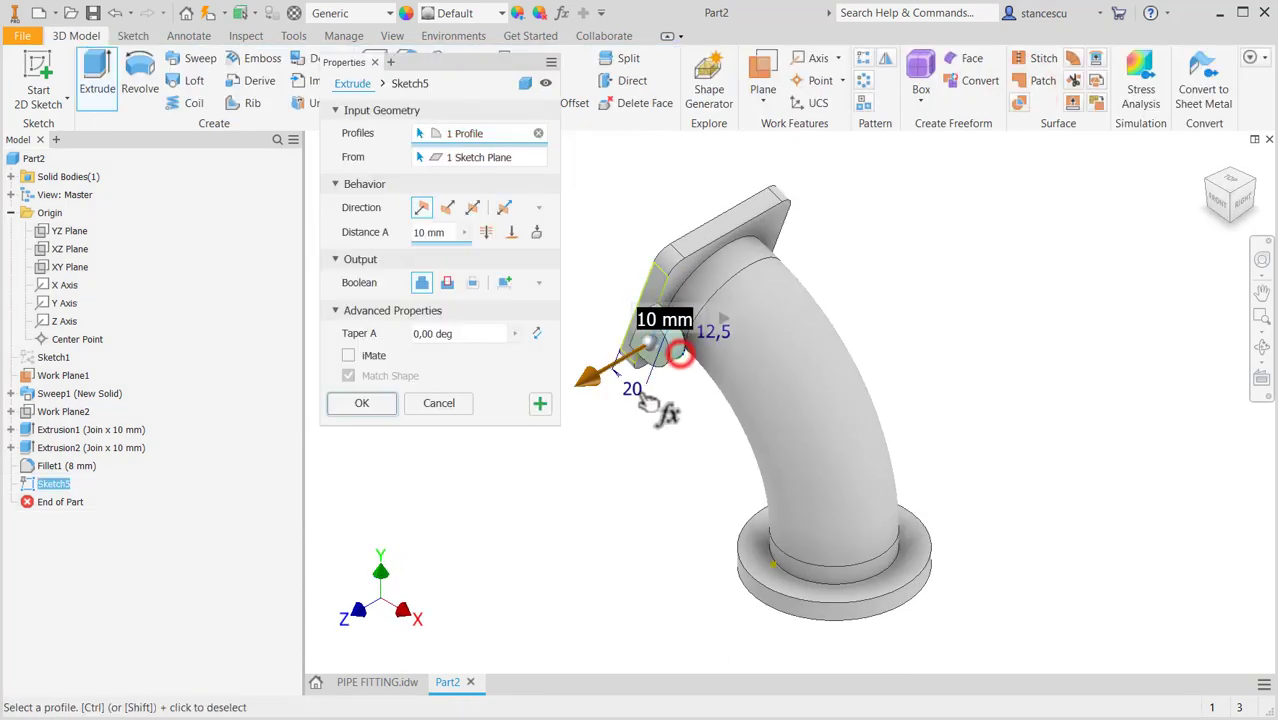
click(536, 233)
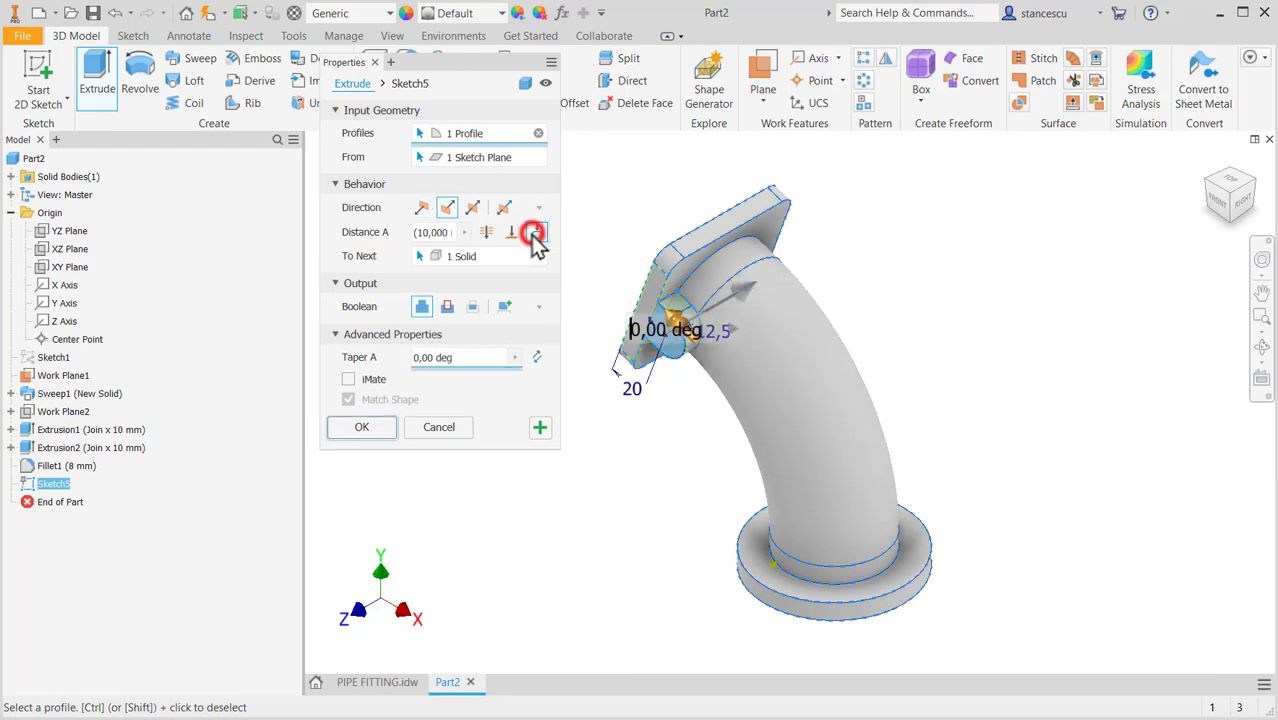
click(361, 428)
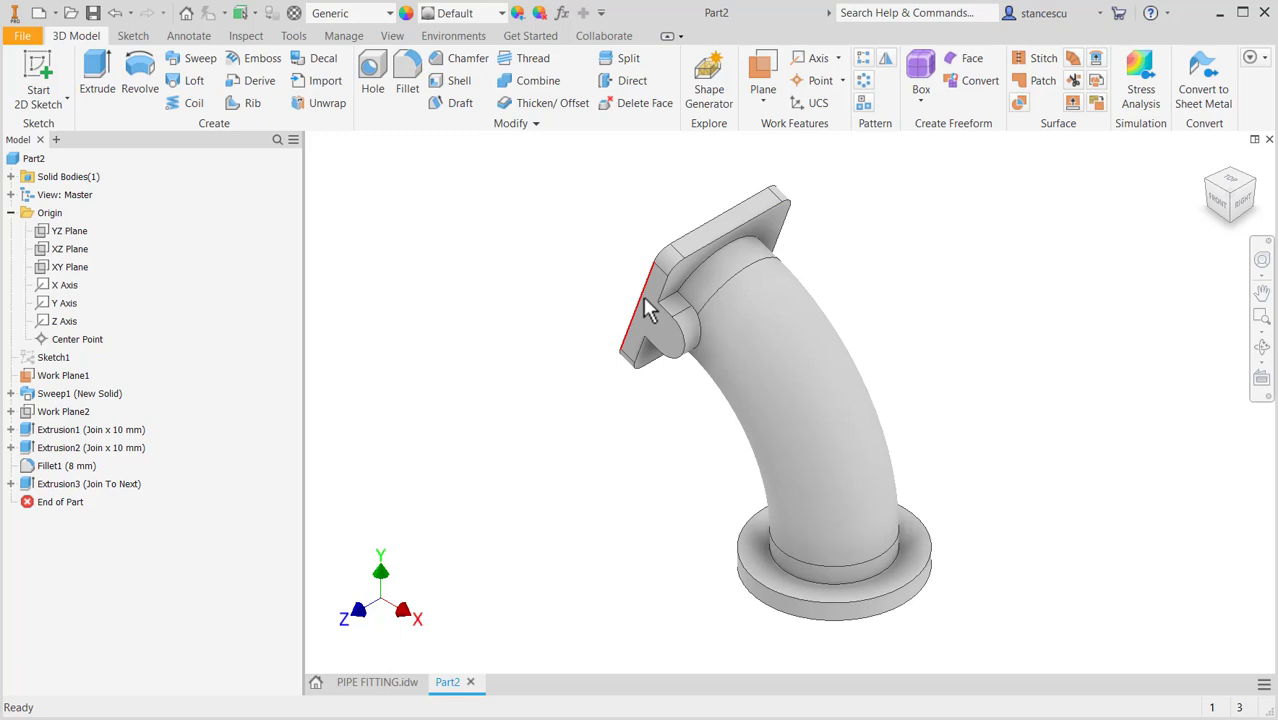
- Place a hole on the tab face, terminating at the pipe's bore face
click(372, 82)
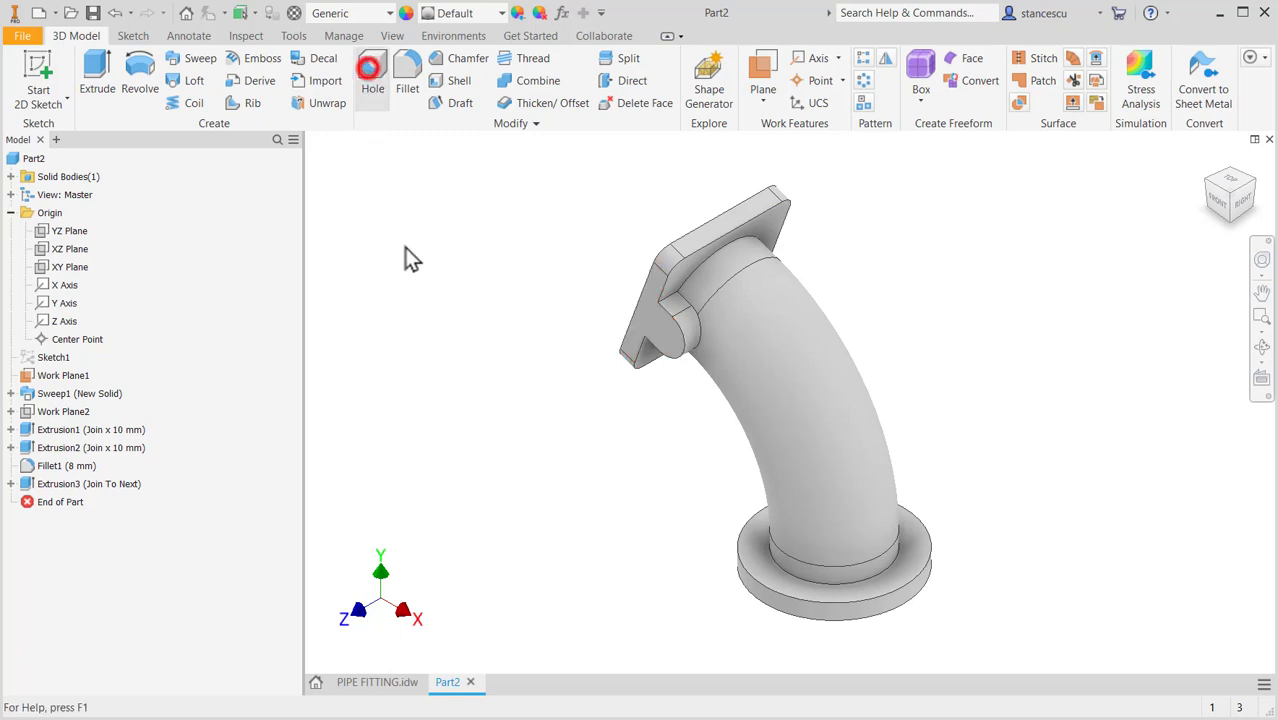
click(674, 343)
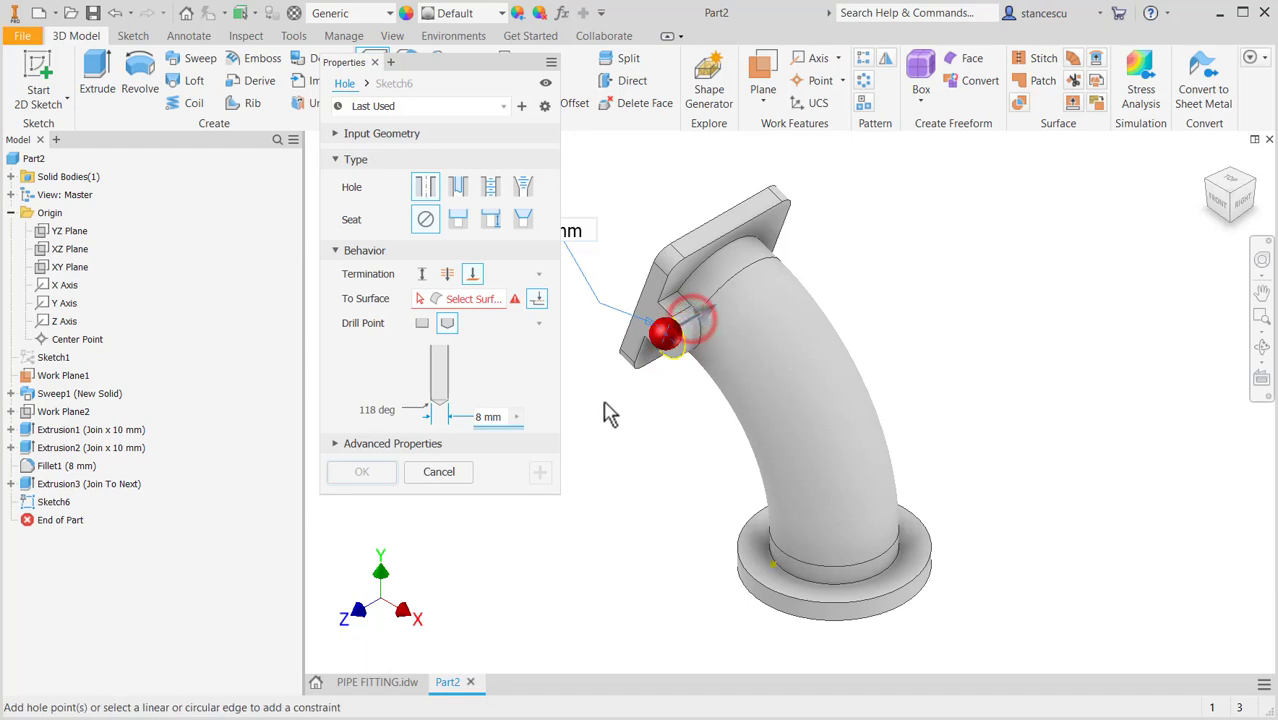
shift+middle_drag(611, 413, 698, 484)
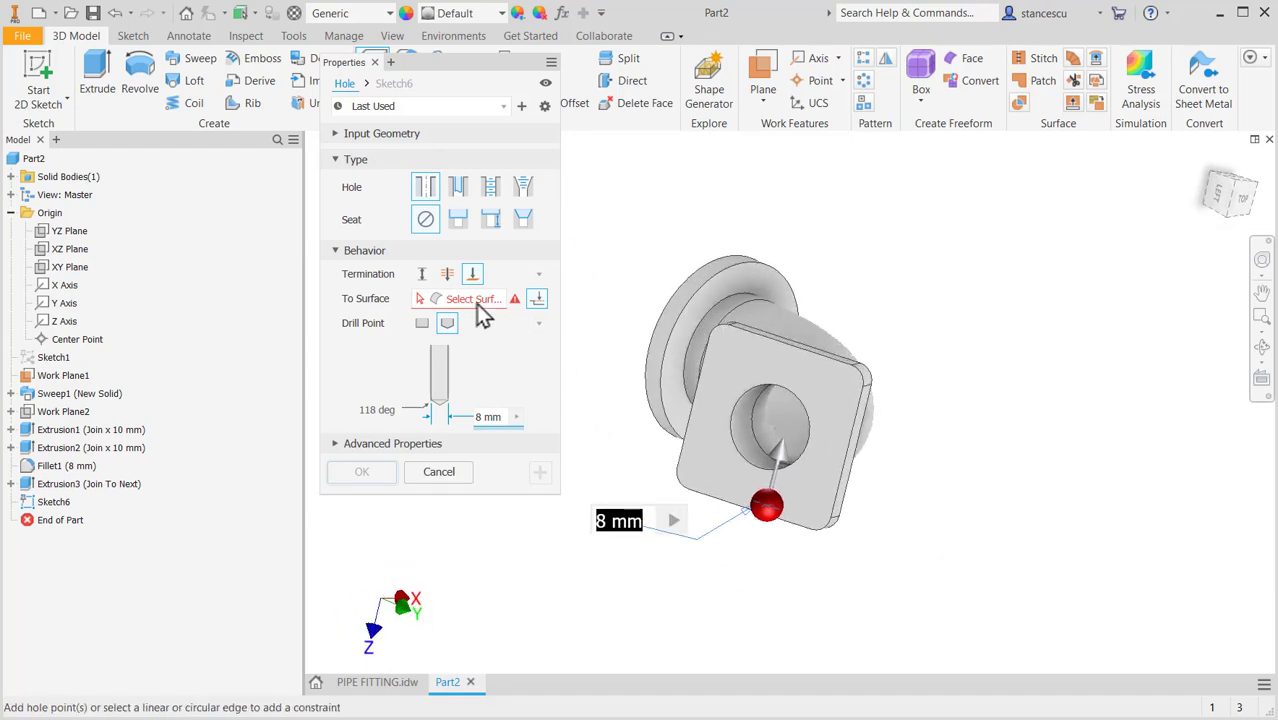
click(476, 277)
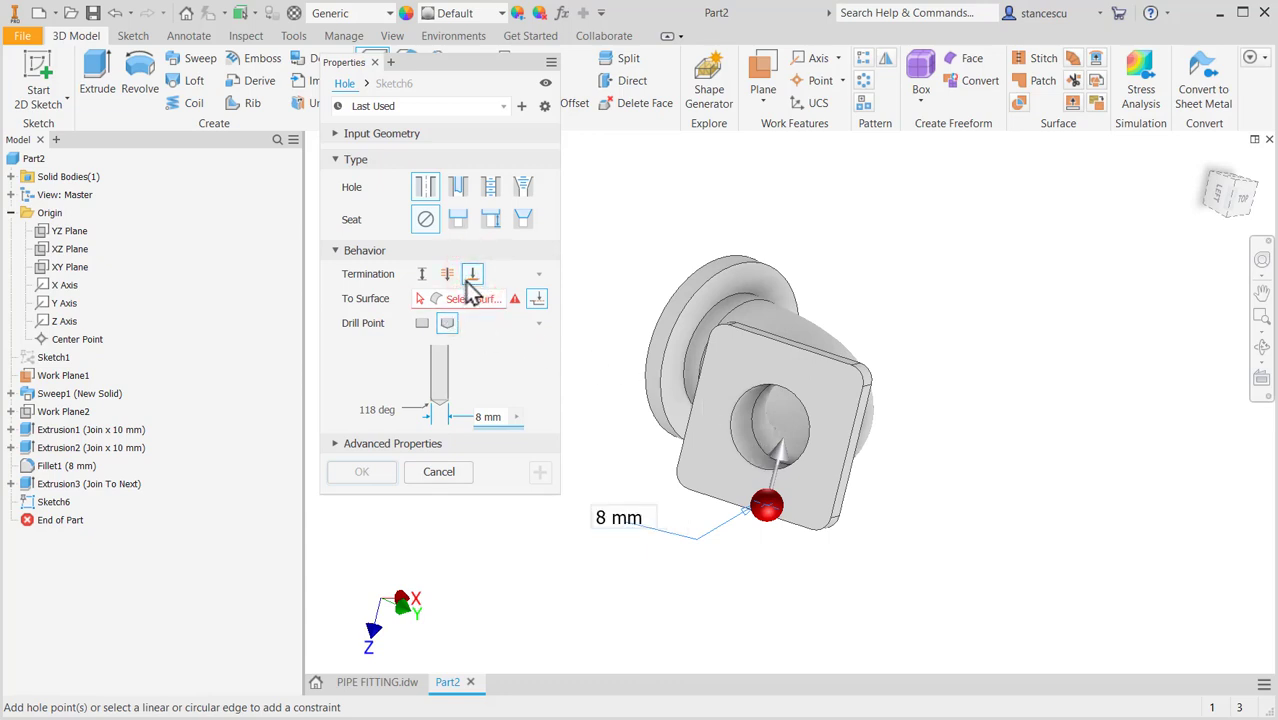
click(476, 299)
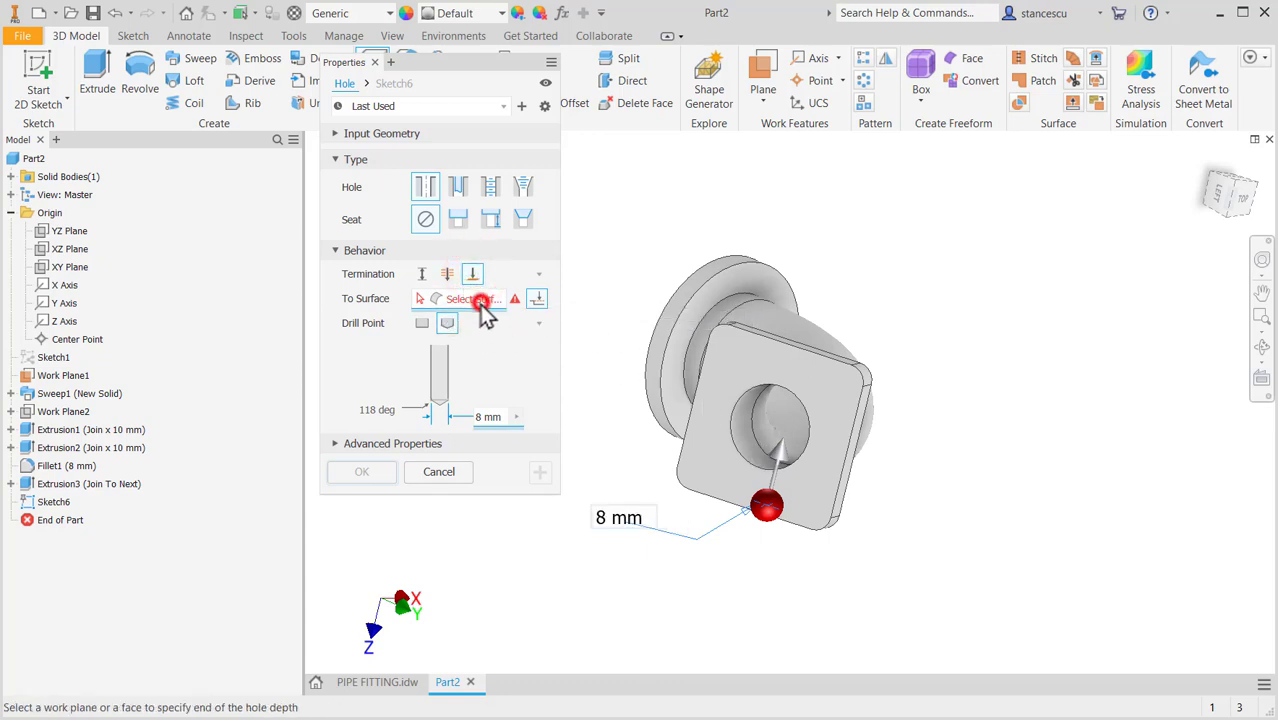
click(748, 440)
- Set the hole diameter to 12 mm and create it
shift+middle_drag(665, 514, 686, 458)
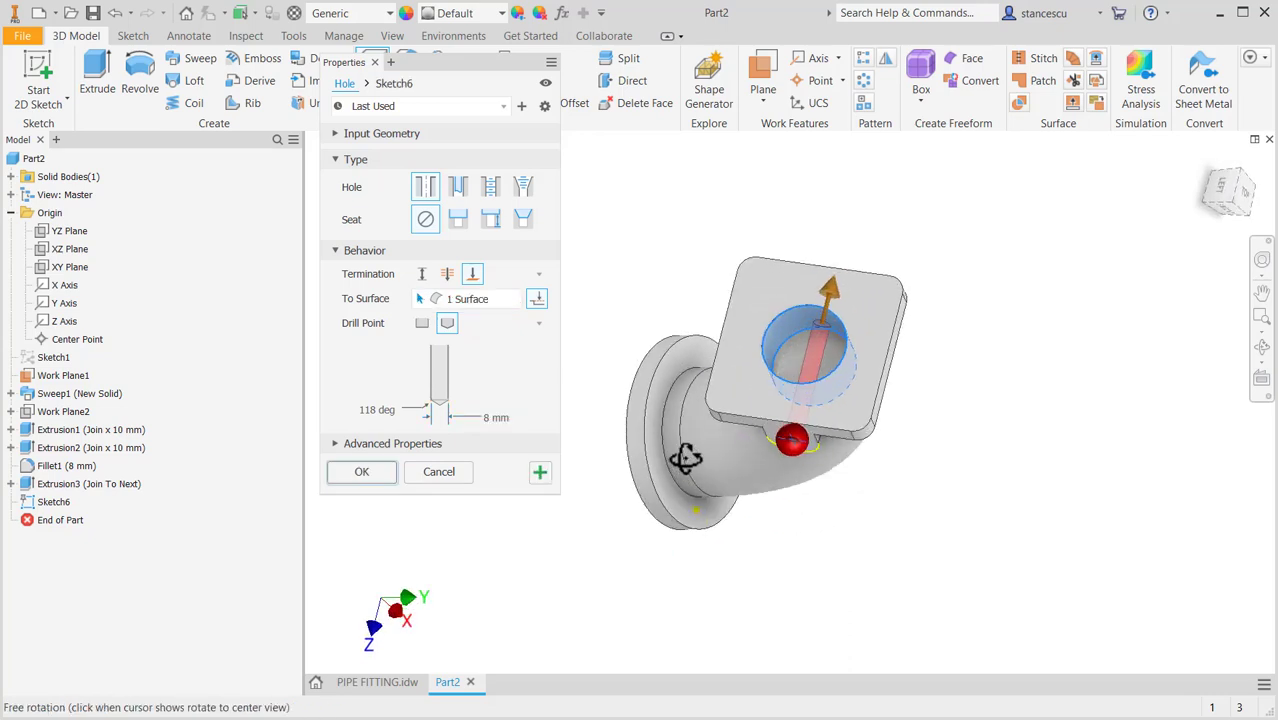
scroll(844, 348, up, 3)
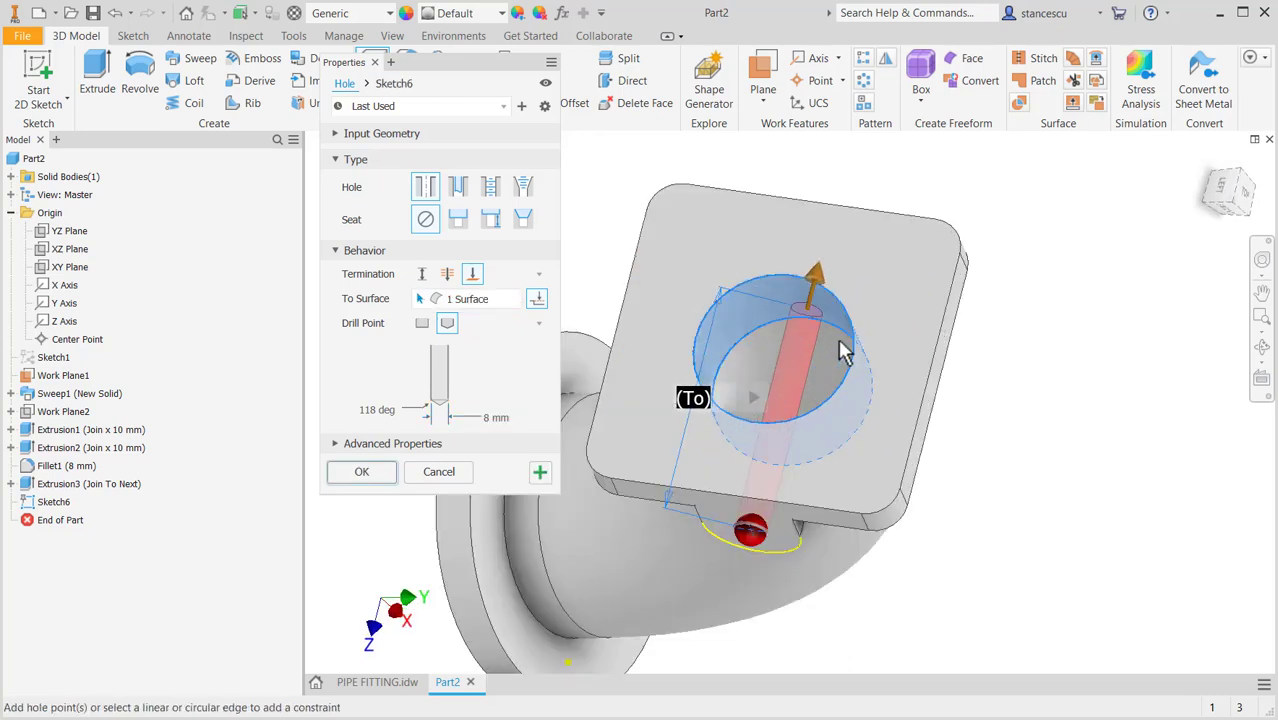
scroll(786, 330, up, 3)
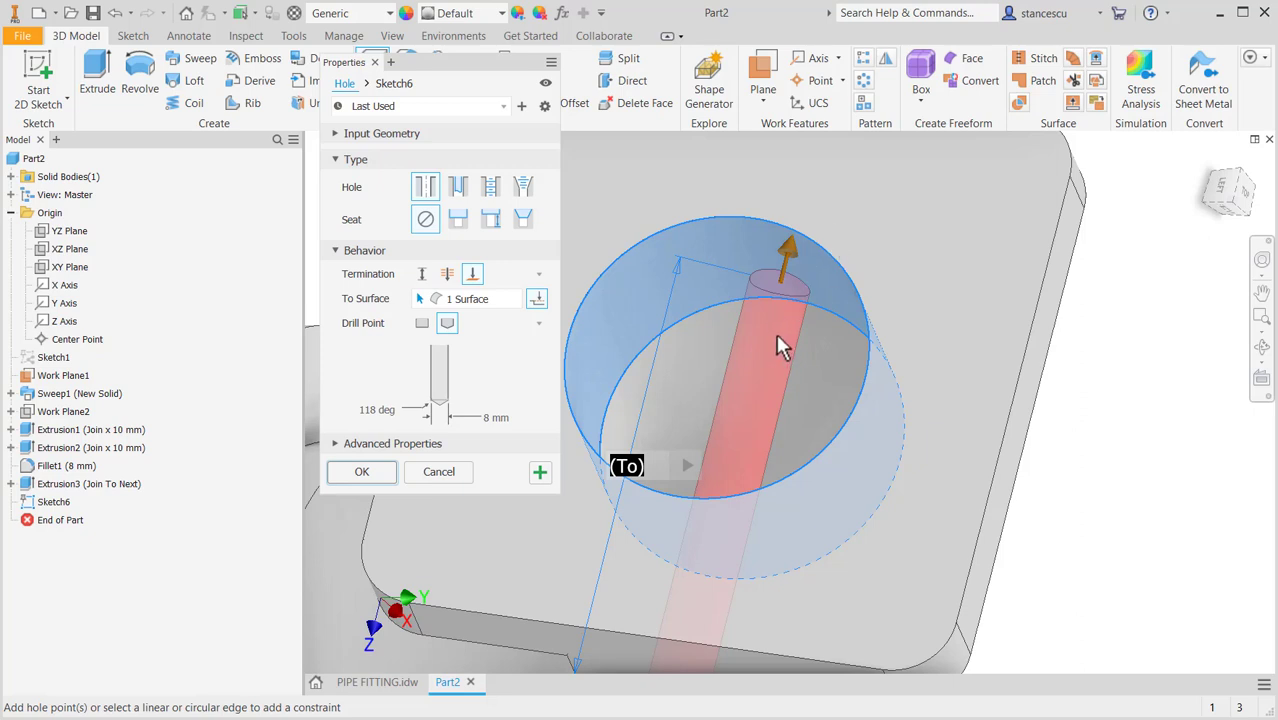
scroll(766, 336, down, 3)
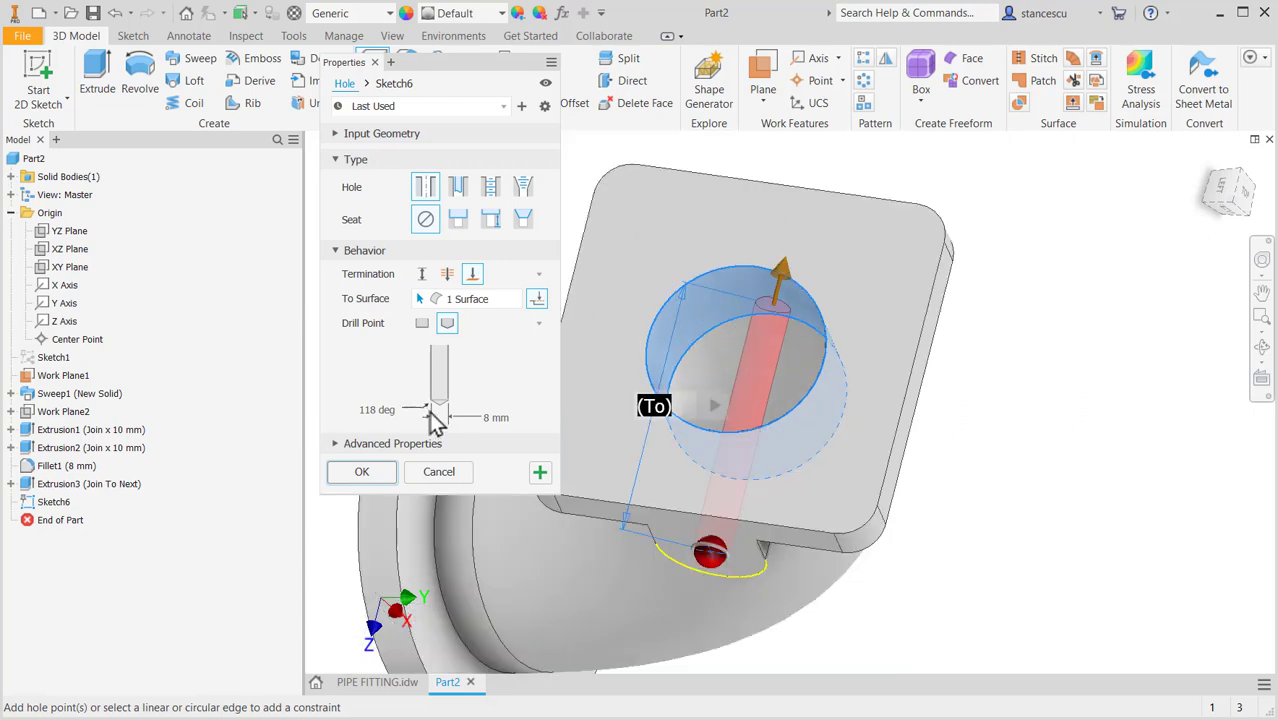
click(494, 417)
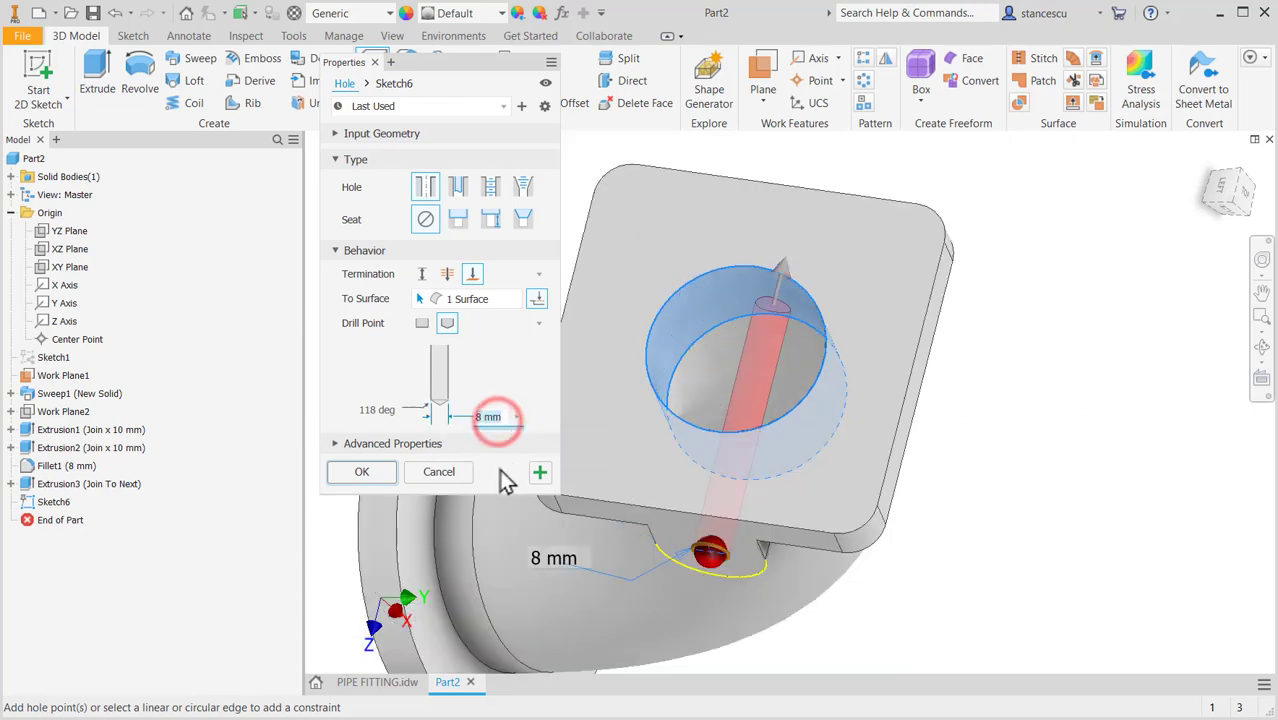
text(12)
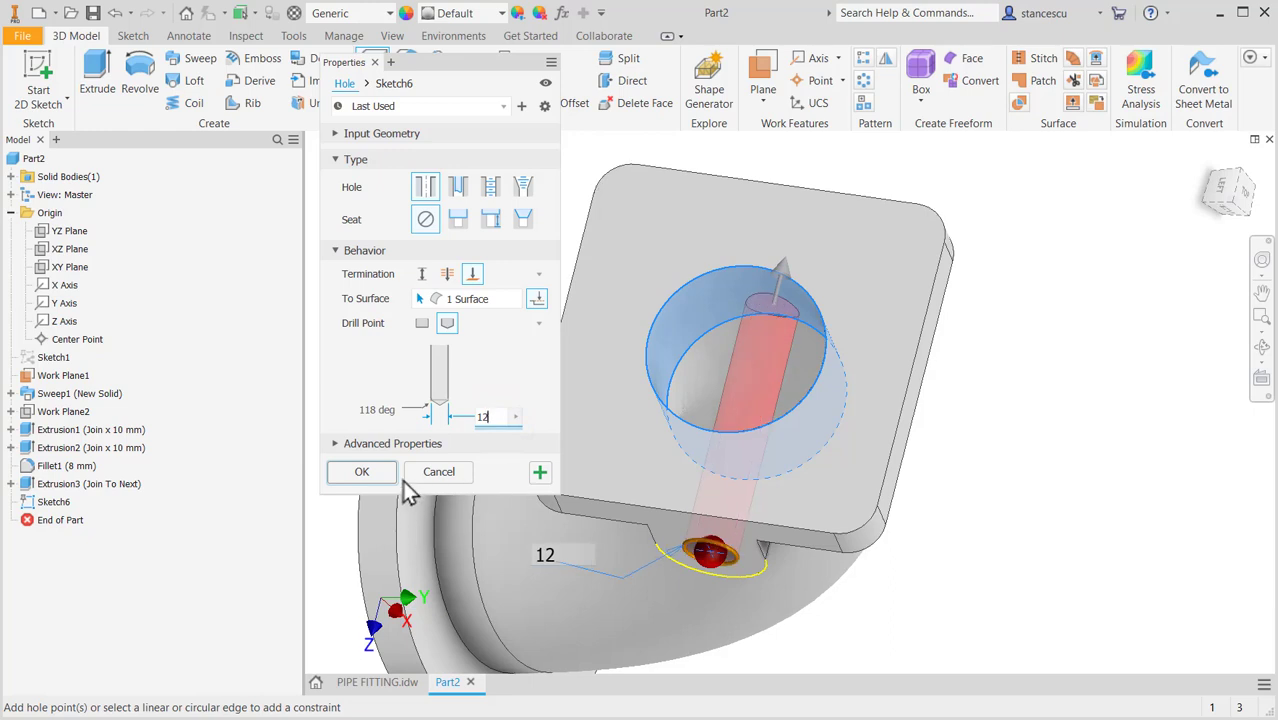
click(389, 473)
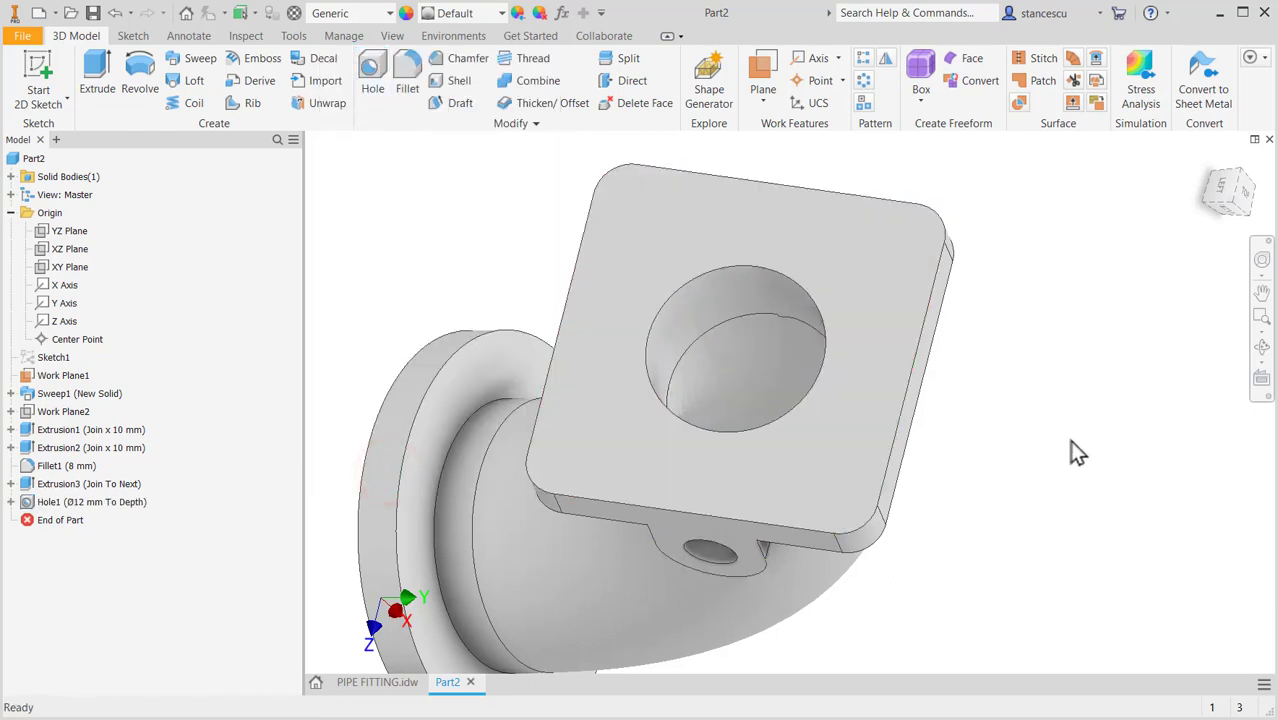
key(F6)
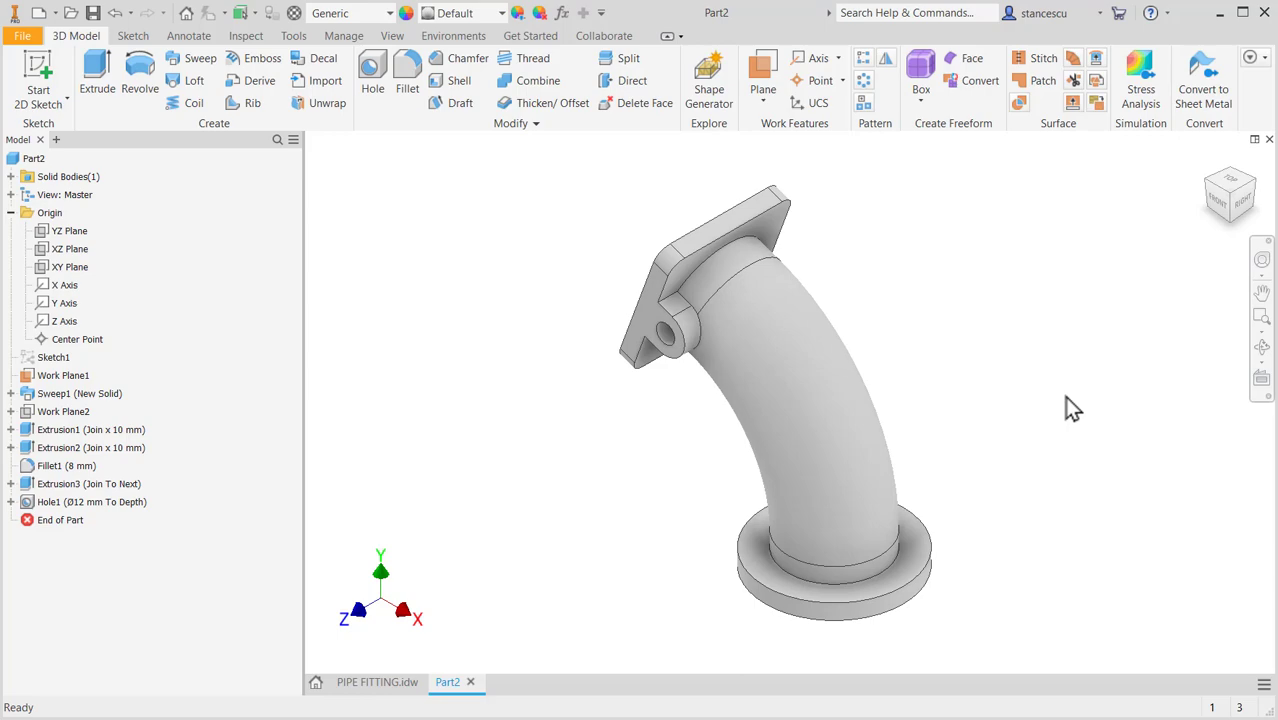
click(396, 684)
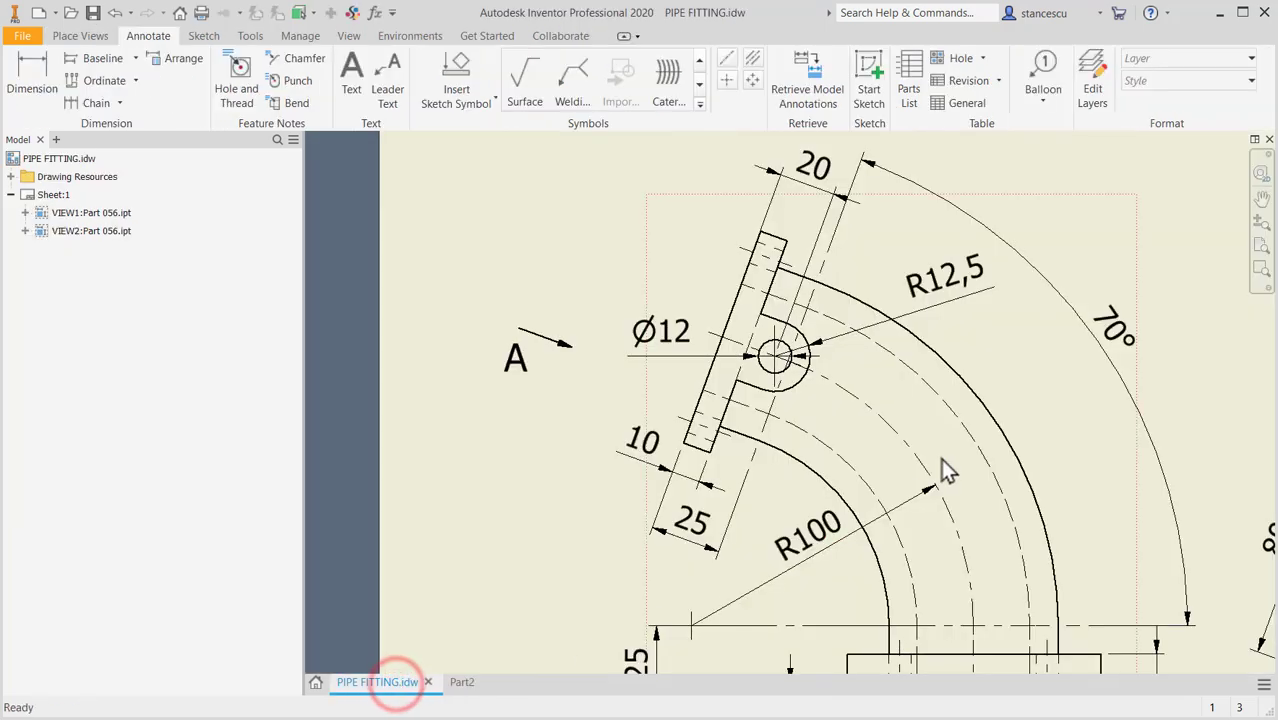
scroll(937, 445, down, 3)
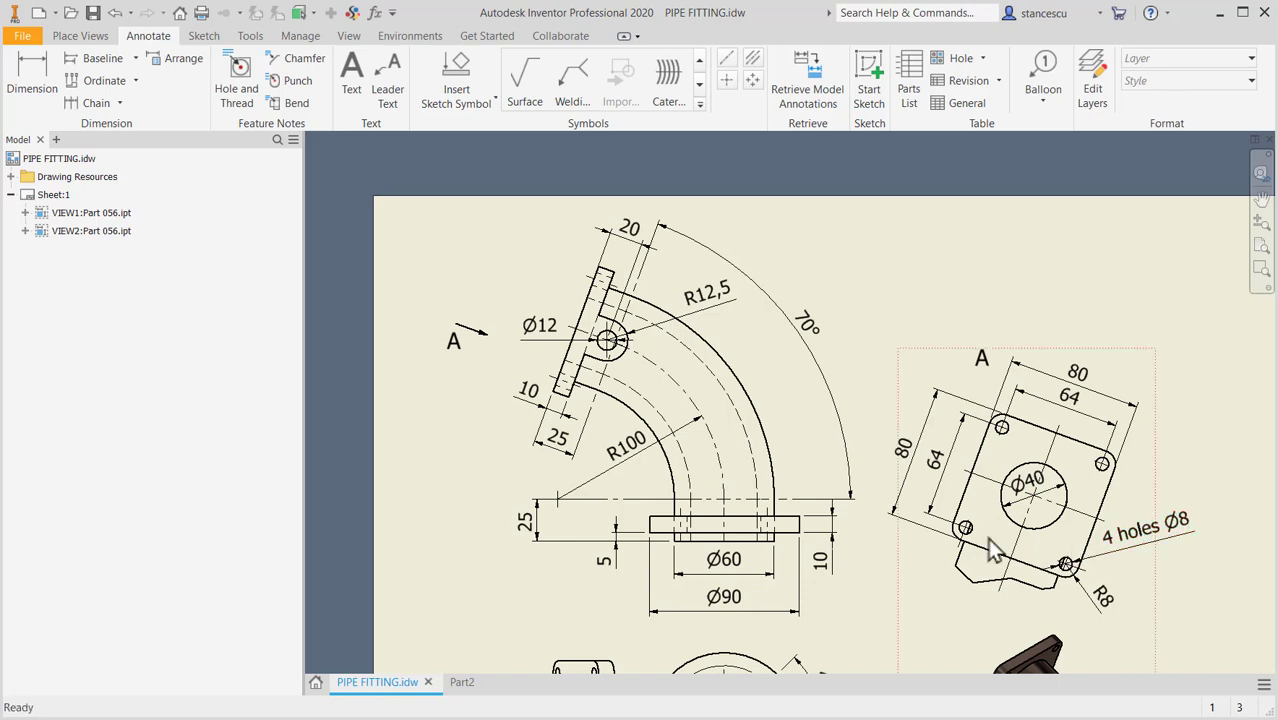
click(460, 680)
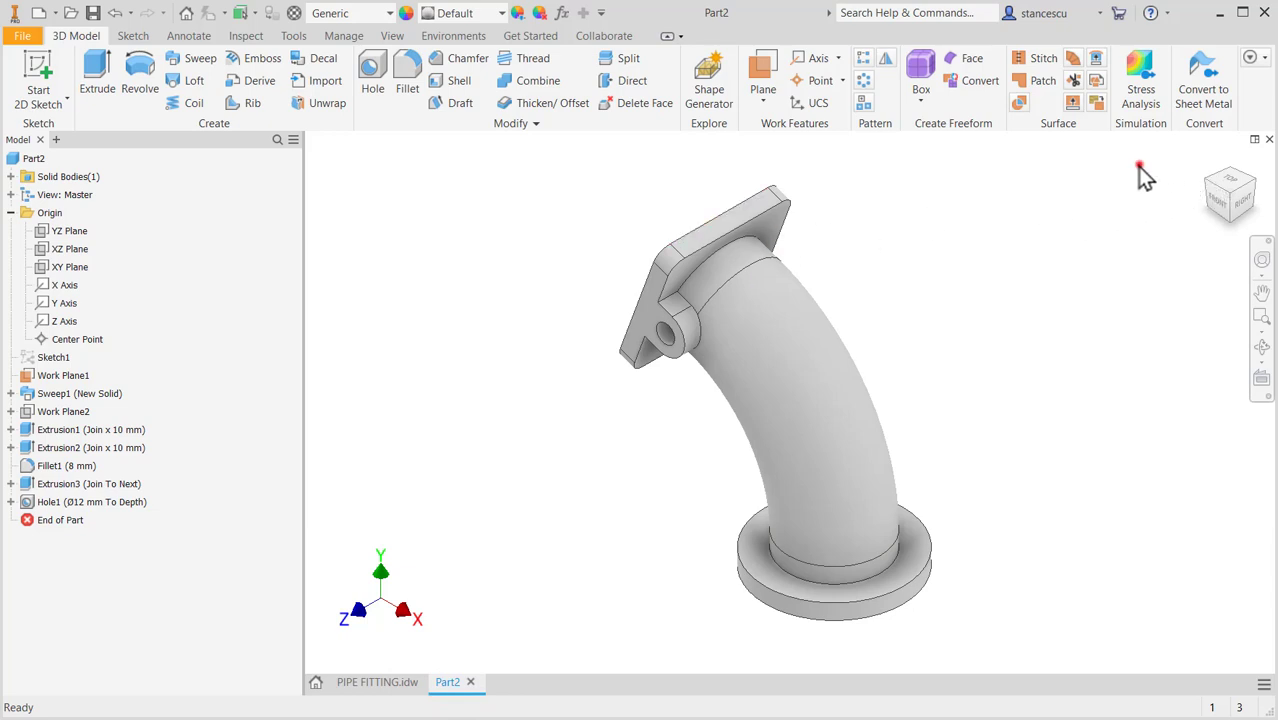
click(1205, 177)
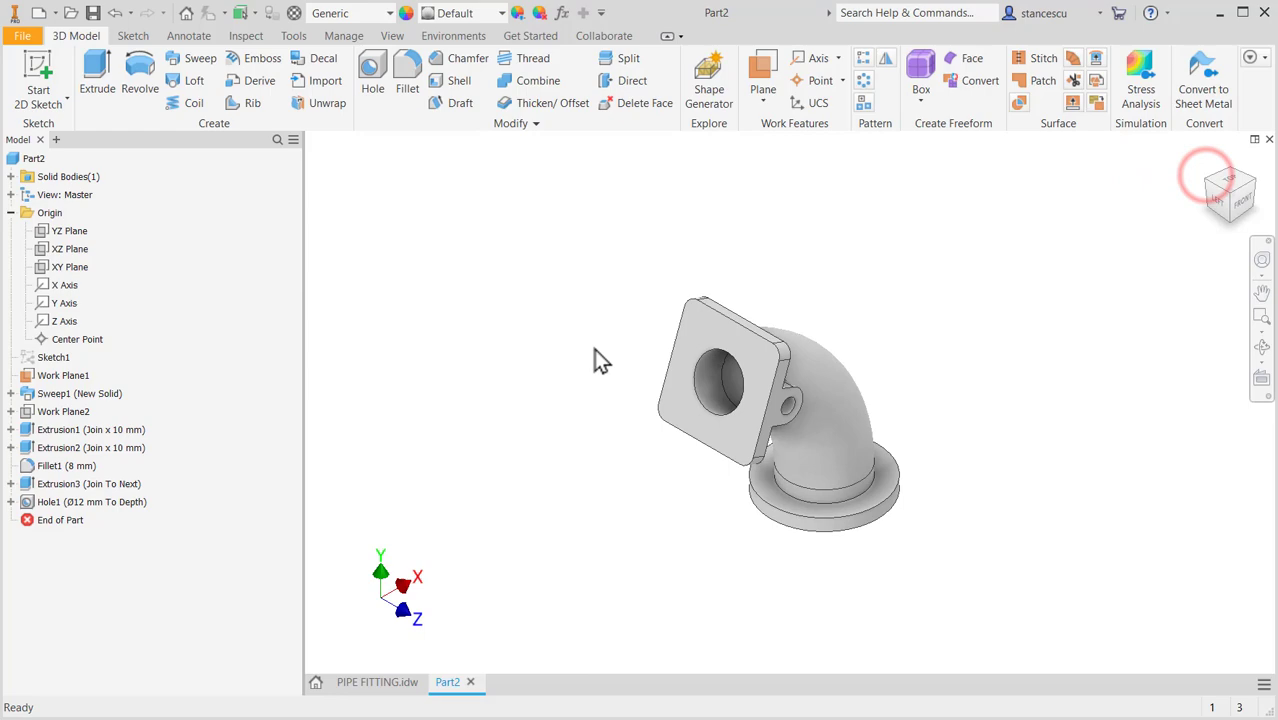
- Sketch four points at the square flange's rounded-corner centres and finish Sketch7
click(705, 318)
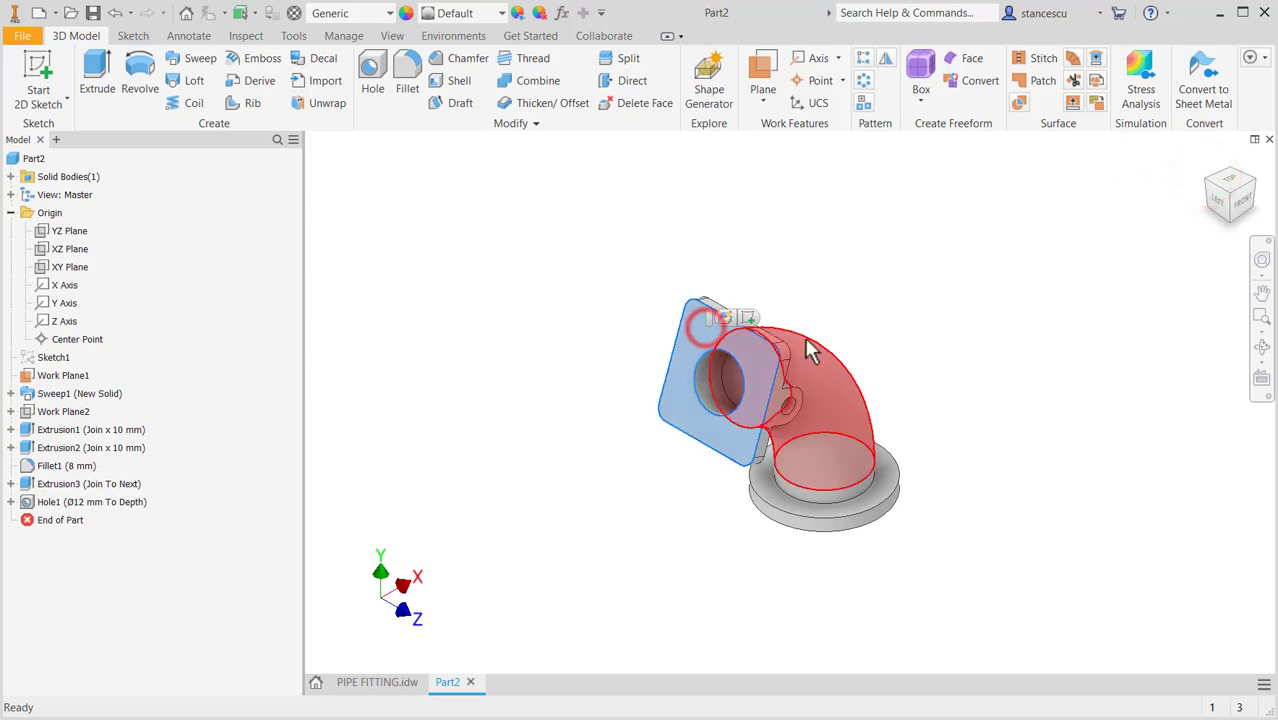
click(748, 320)
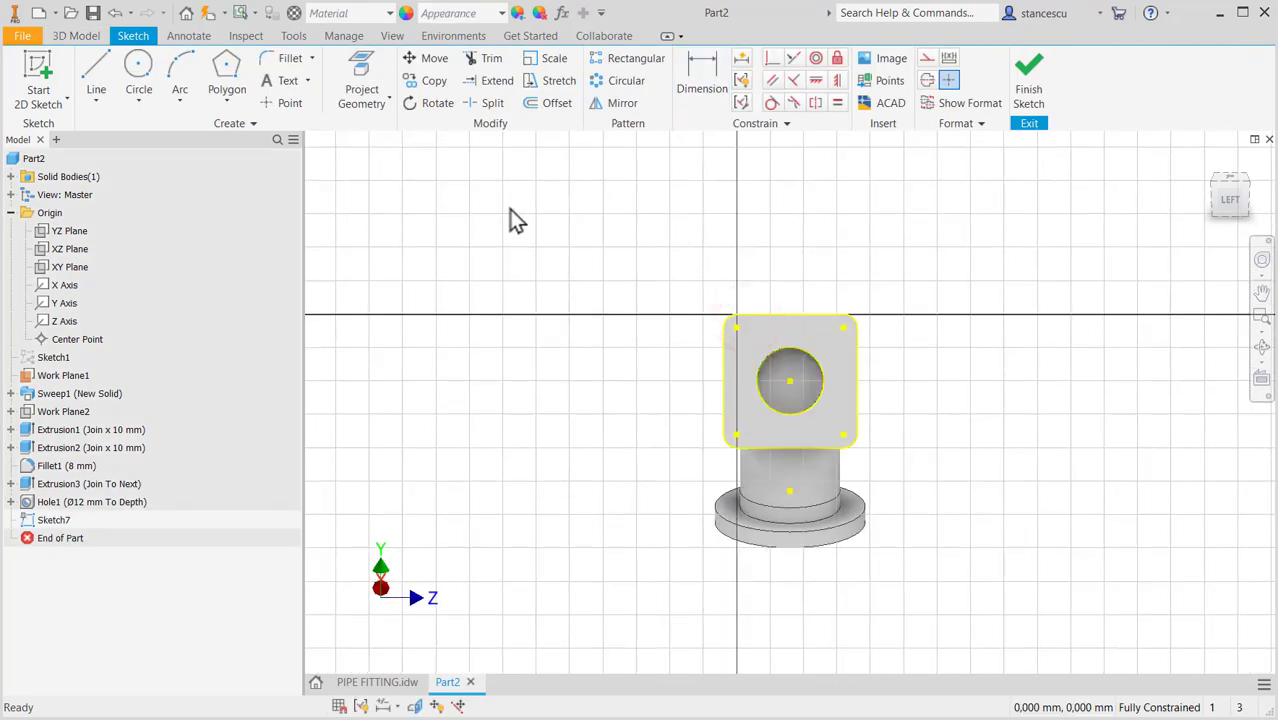
click(287, 103)
scroll(570, 292, up, 3)
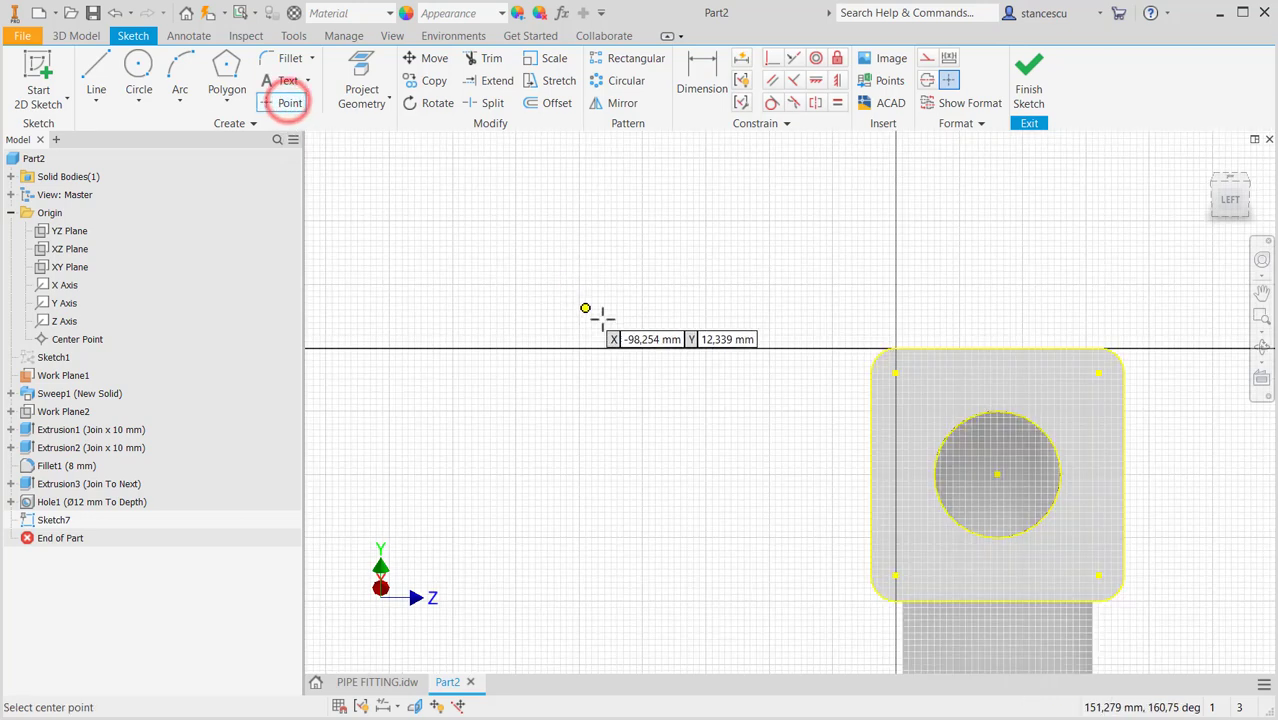
click(897, 372)
click(1098, 373)
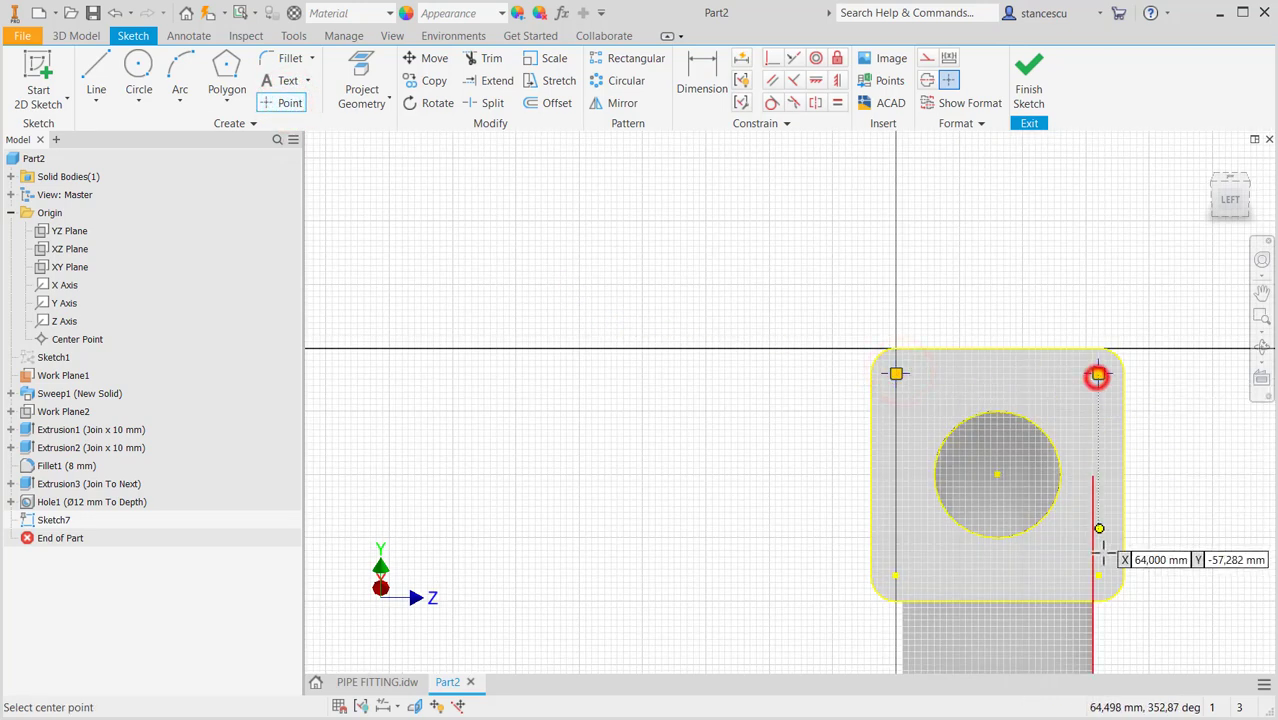
click(1098, 575)
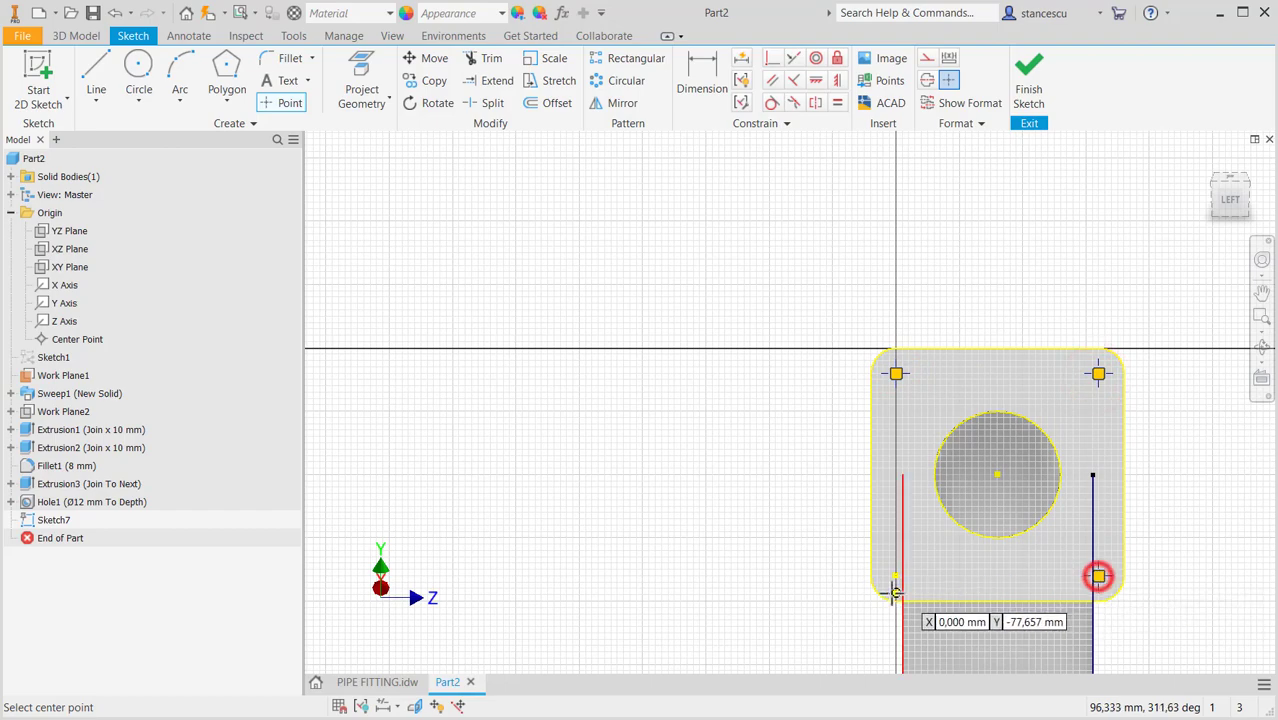
click(896, 576)
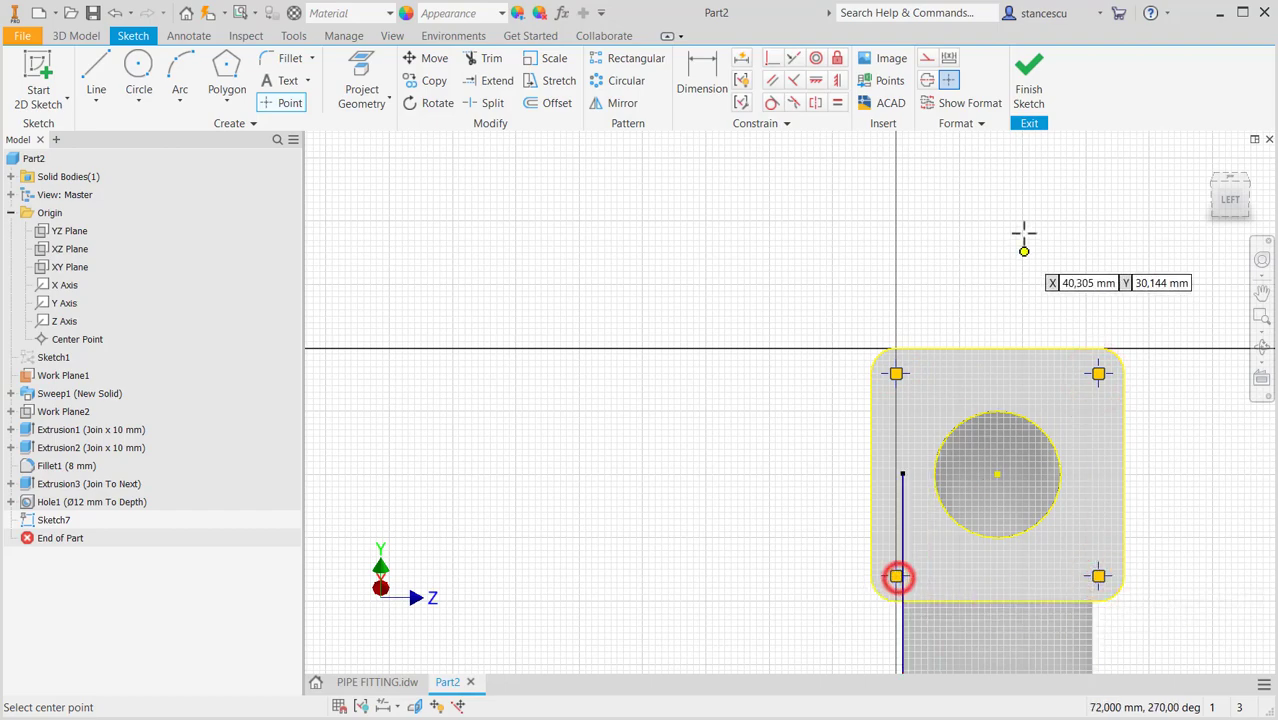
click(1029, 82)
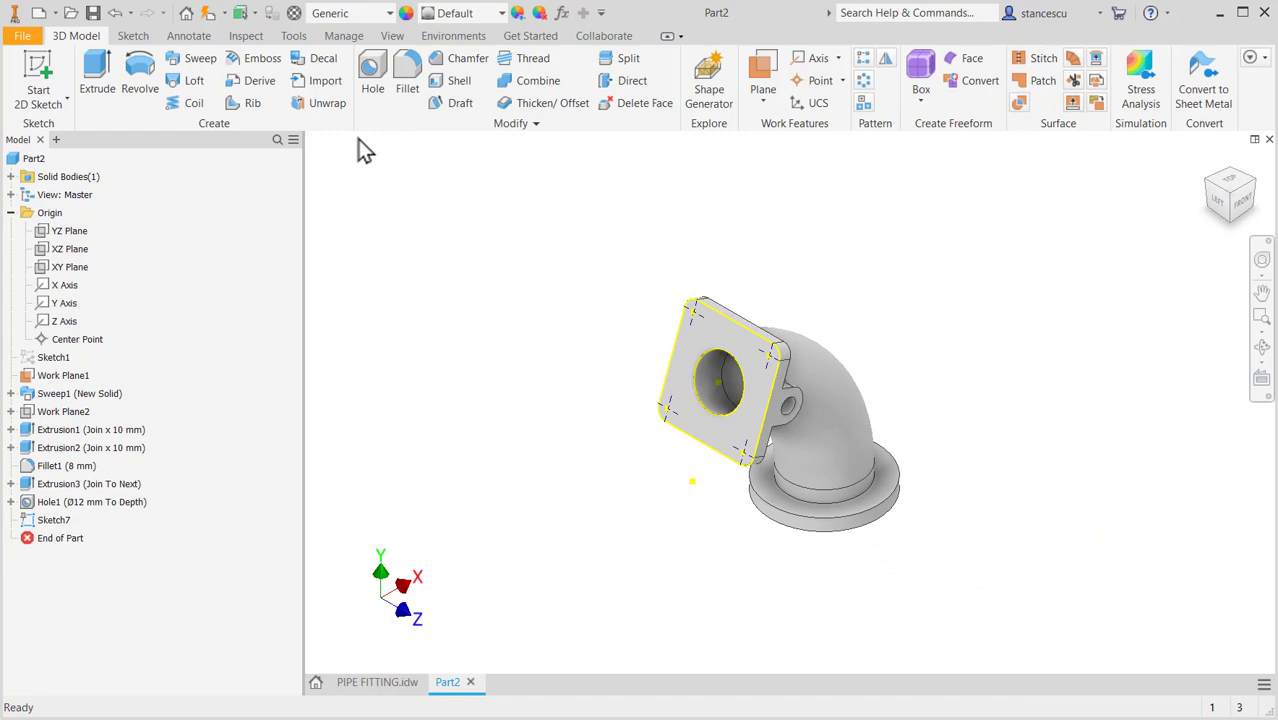
- Drill Ø8 mm holes at the four sketched points, ending at the square flange's face
click(372, 90)
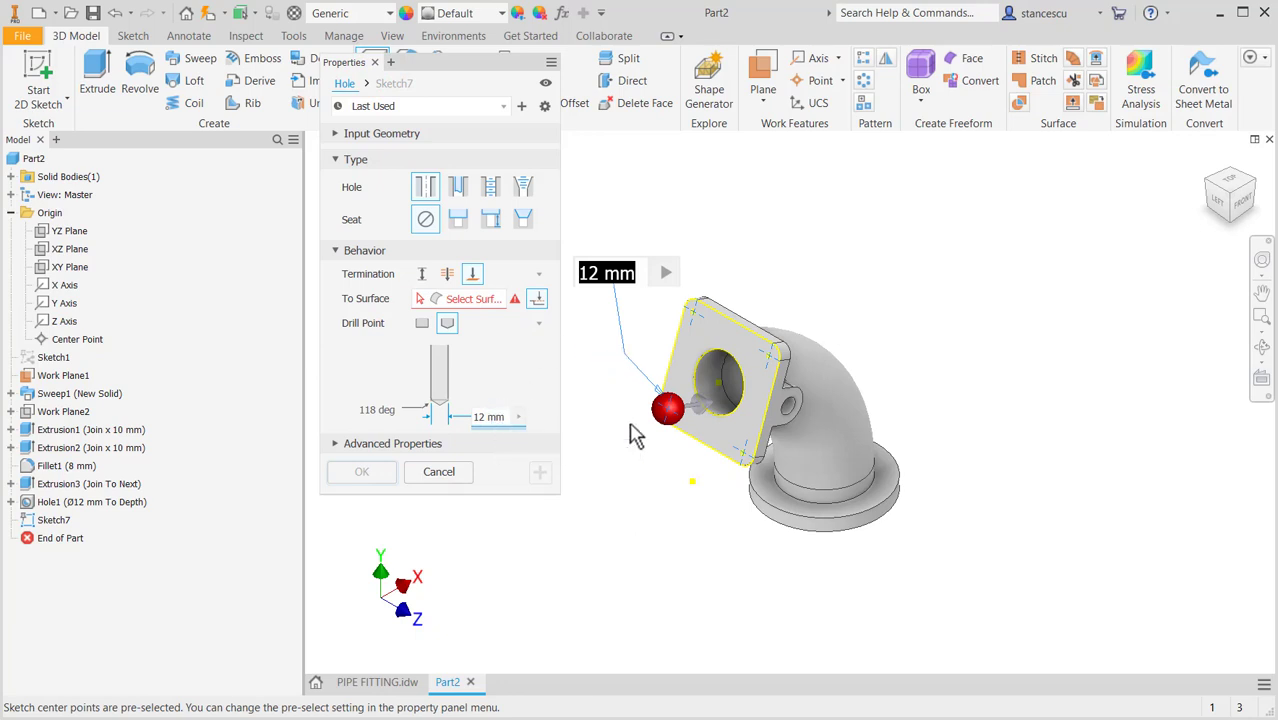
text(8)
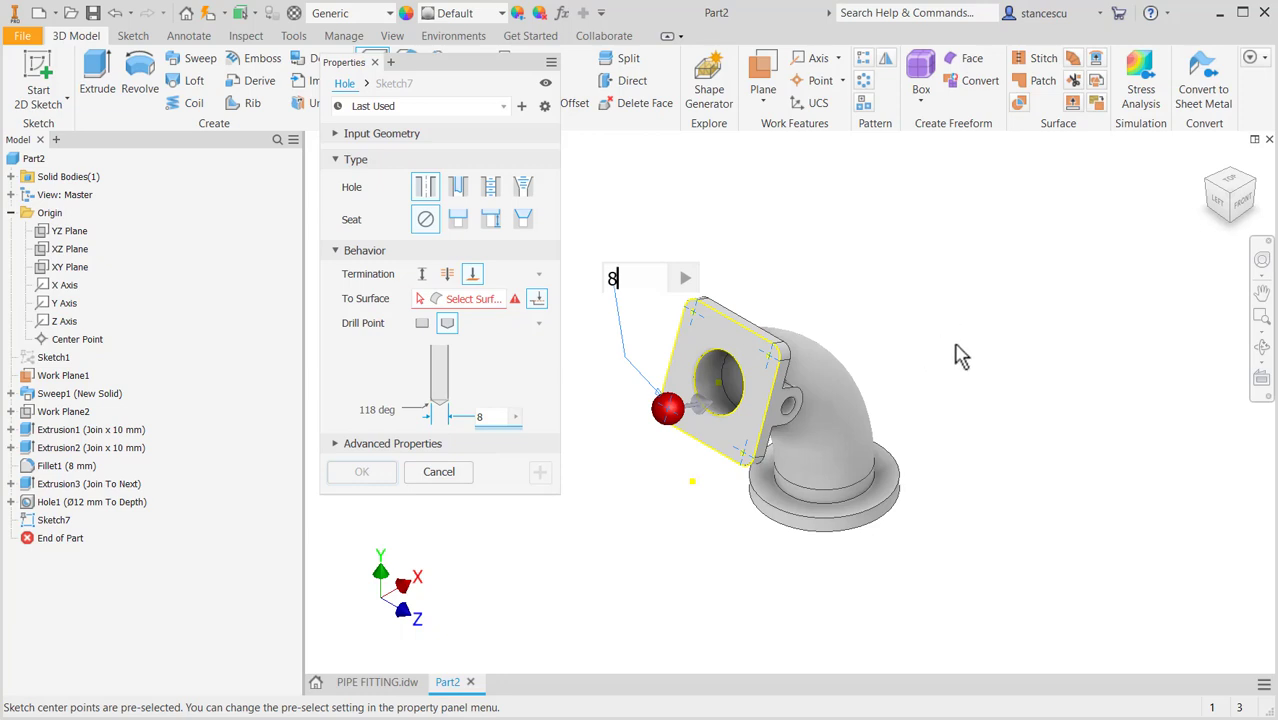
shift+middle_drag(960, 355, 1006, 310)
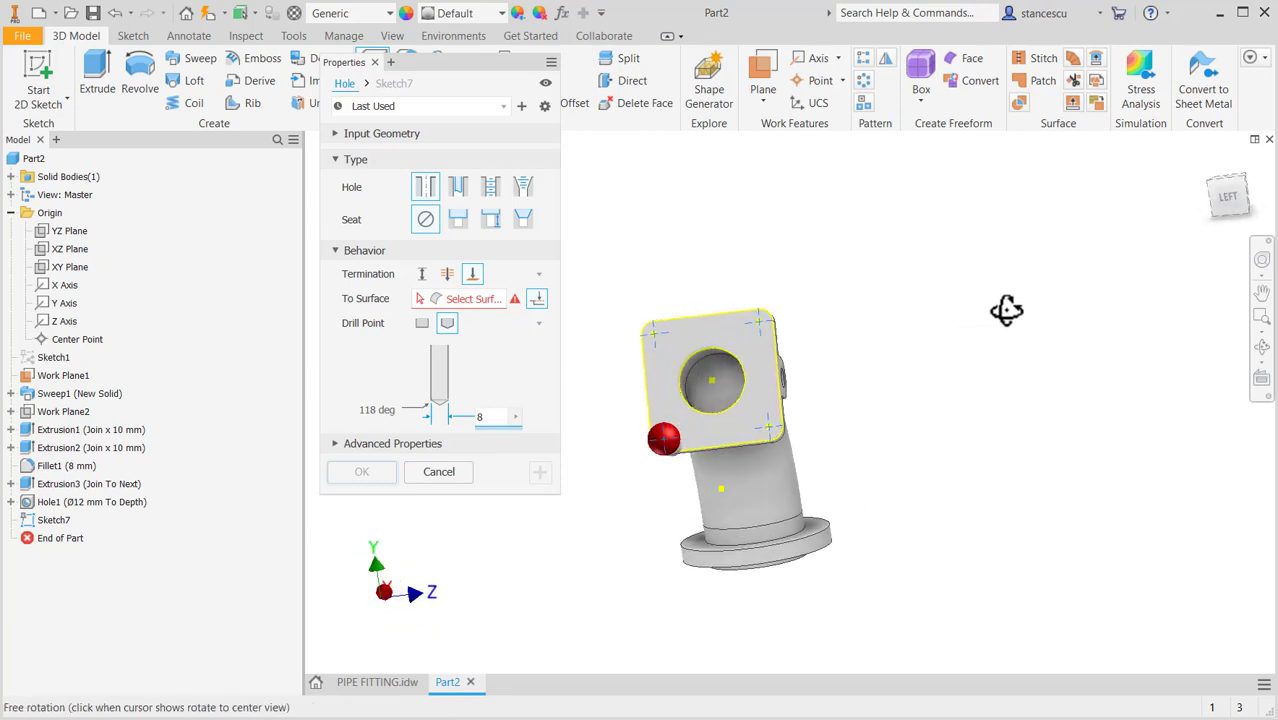
shift+middle_drag(918, 457, 811, 441)
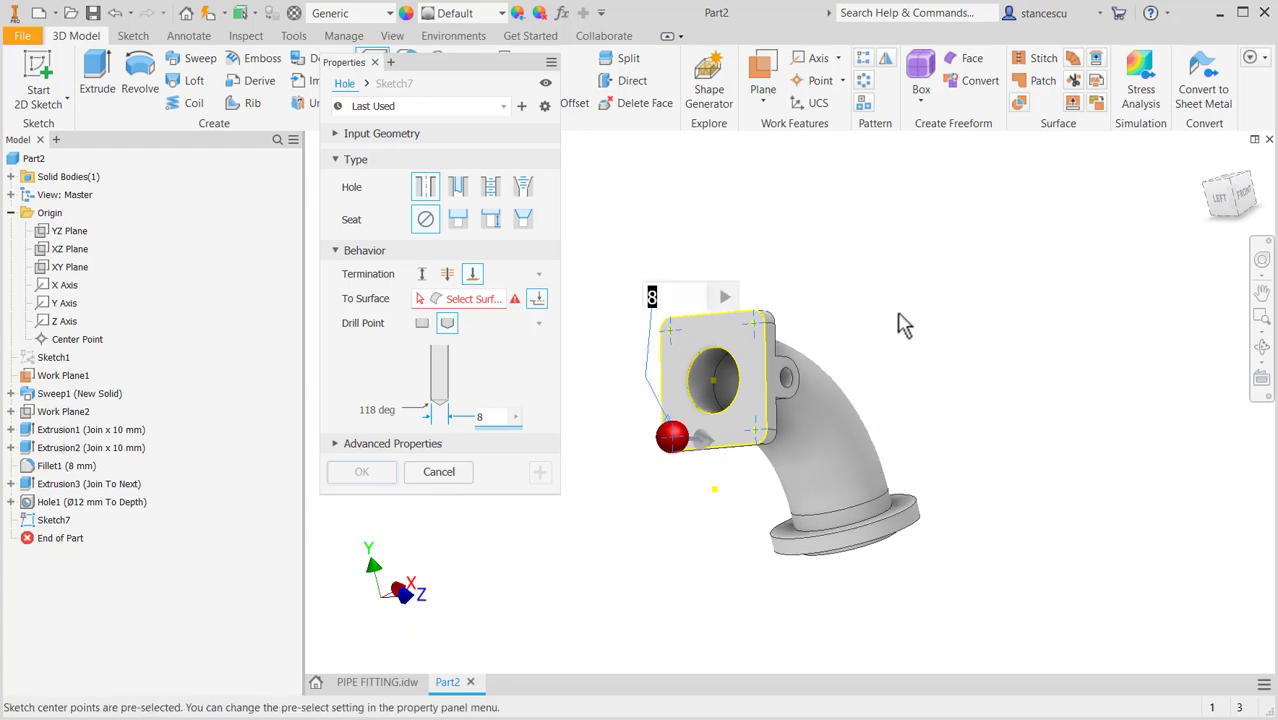
click(477, 299)
shift+middle_drag(907, 422, 827, 334)
click(758, 322)
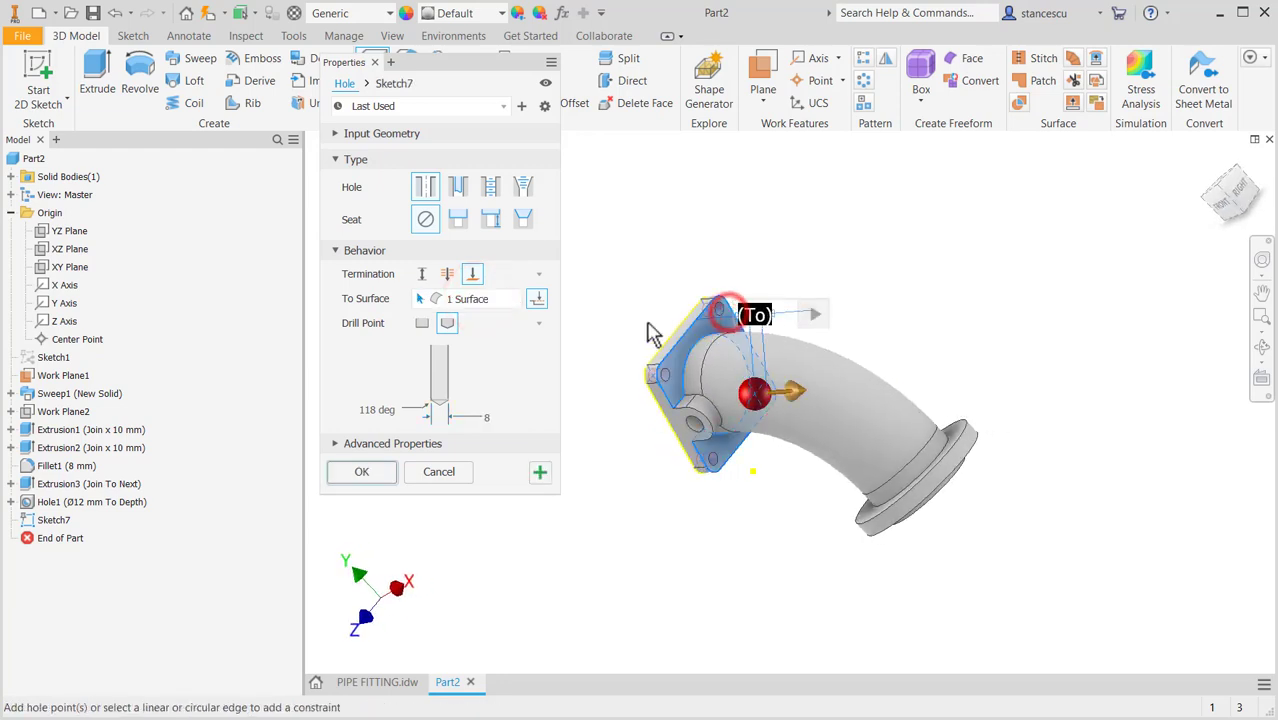
shift+middle_drag(571, 439, 703, 401)
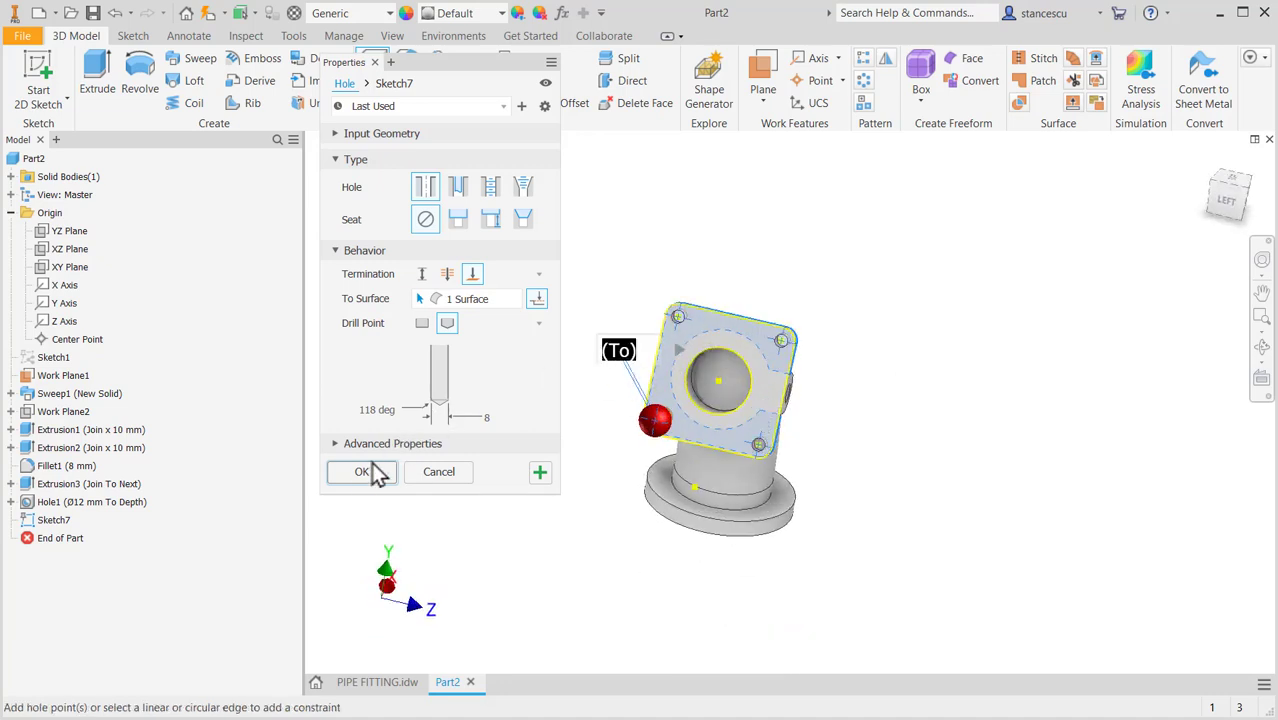
click(362, 474)
shift+middle_drag(913, 462, 951, 368)
key(F6)
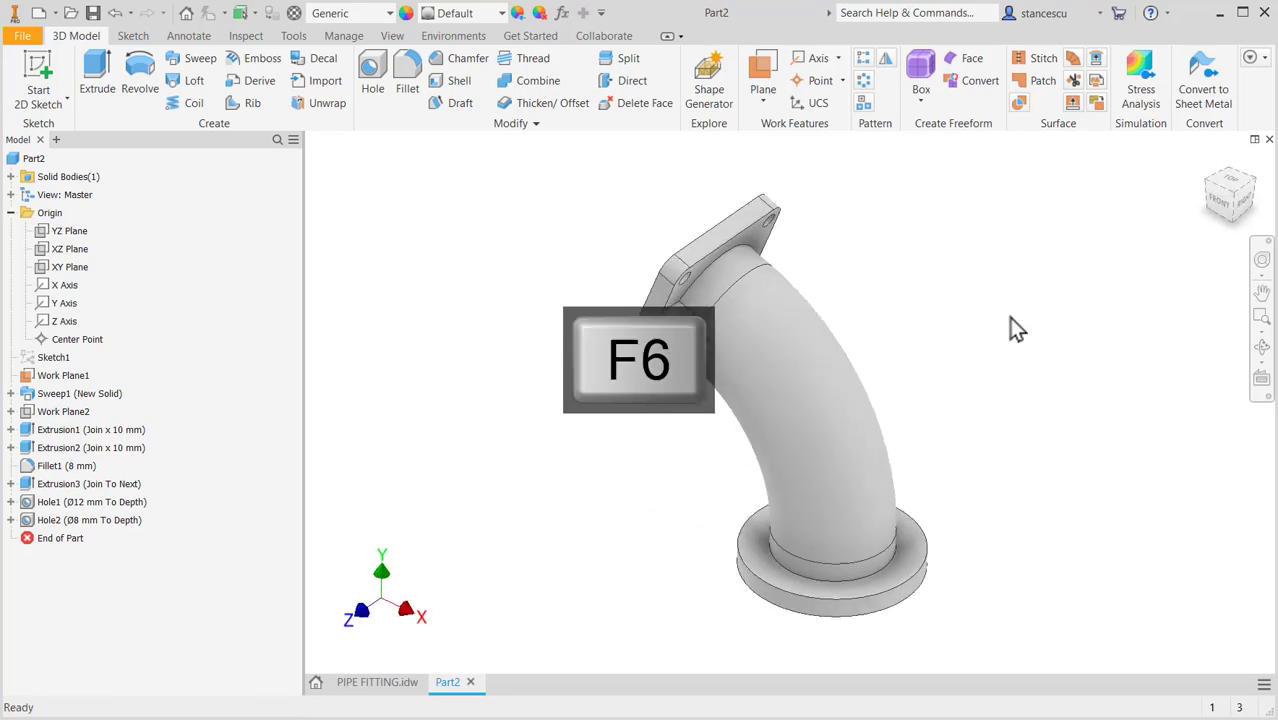
click(409, 684)
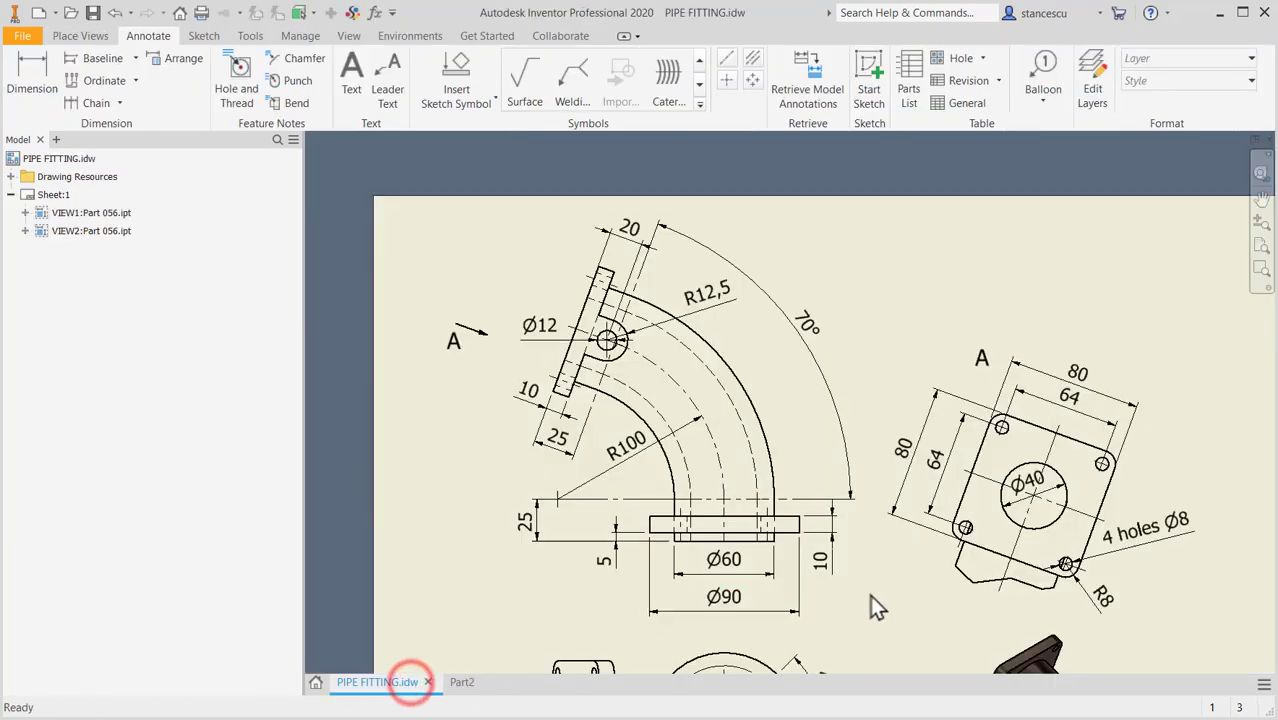
scroll(870, 595, down, 3)
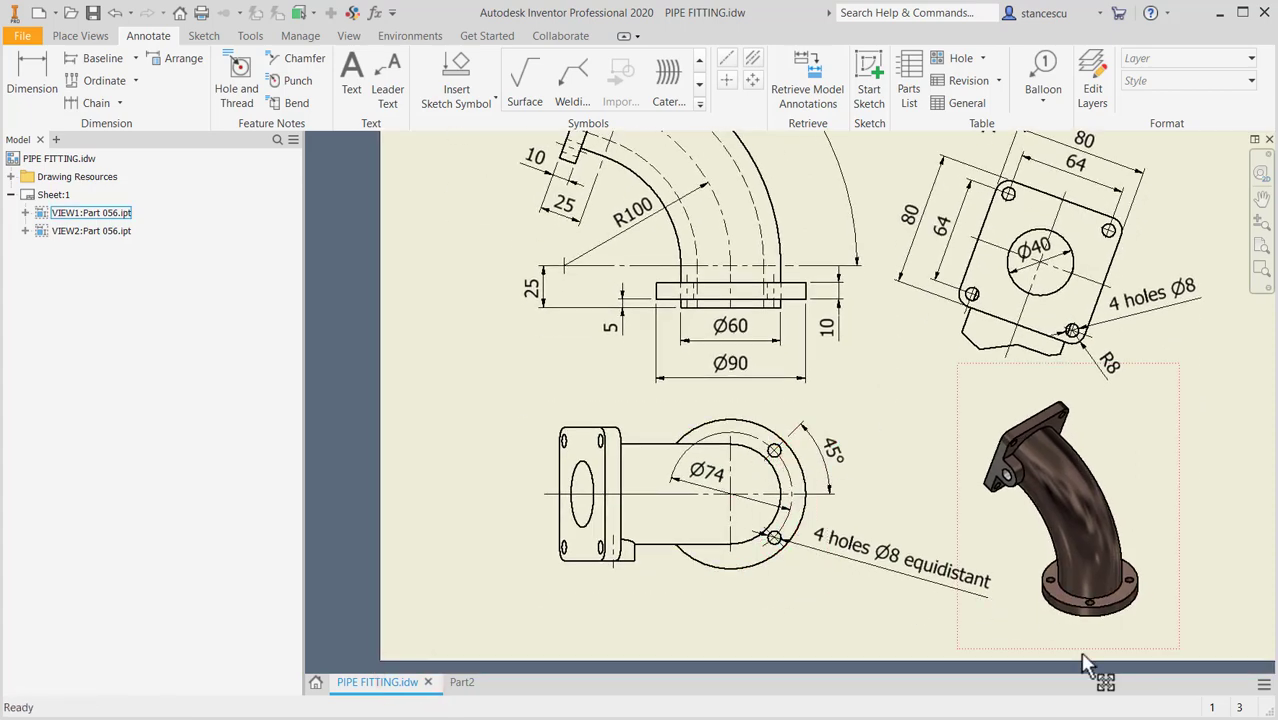
scroll(1088, 622, down, 2)
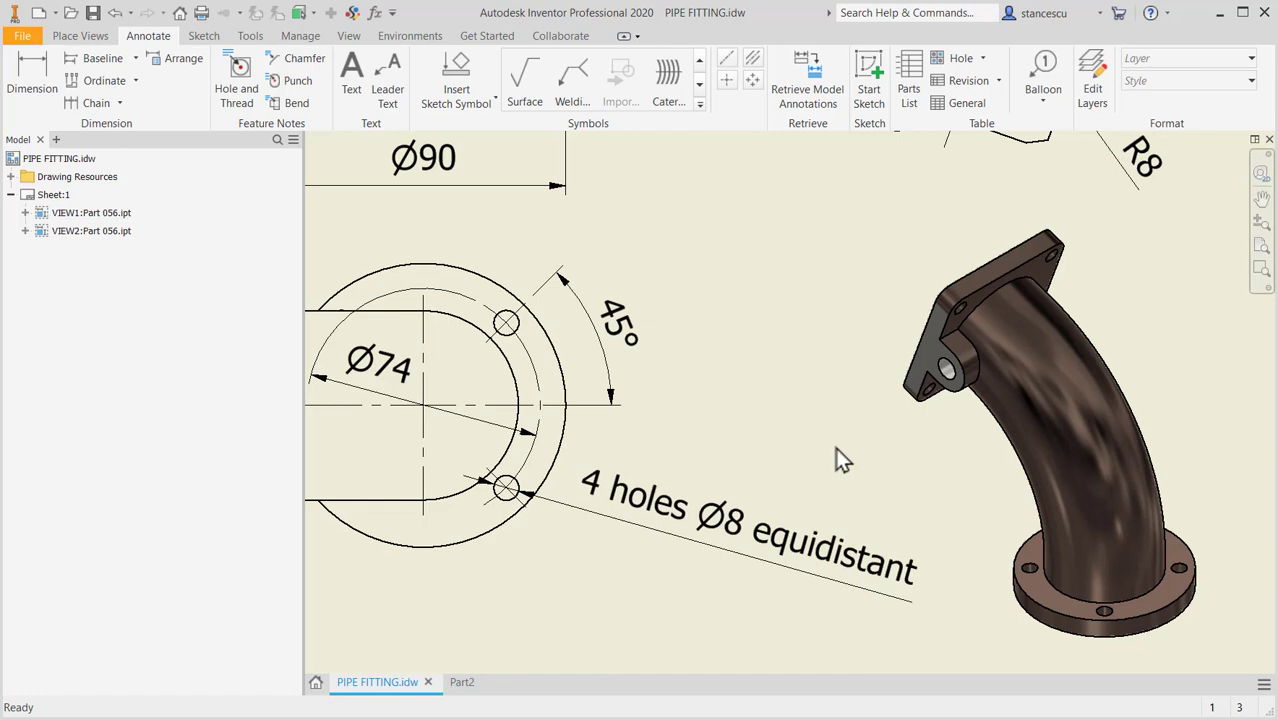
scroll(842, 456, up, 2)
drag(642, 373, 672, 400)
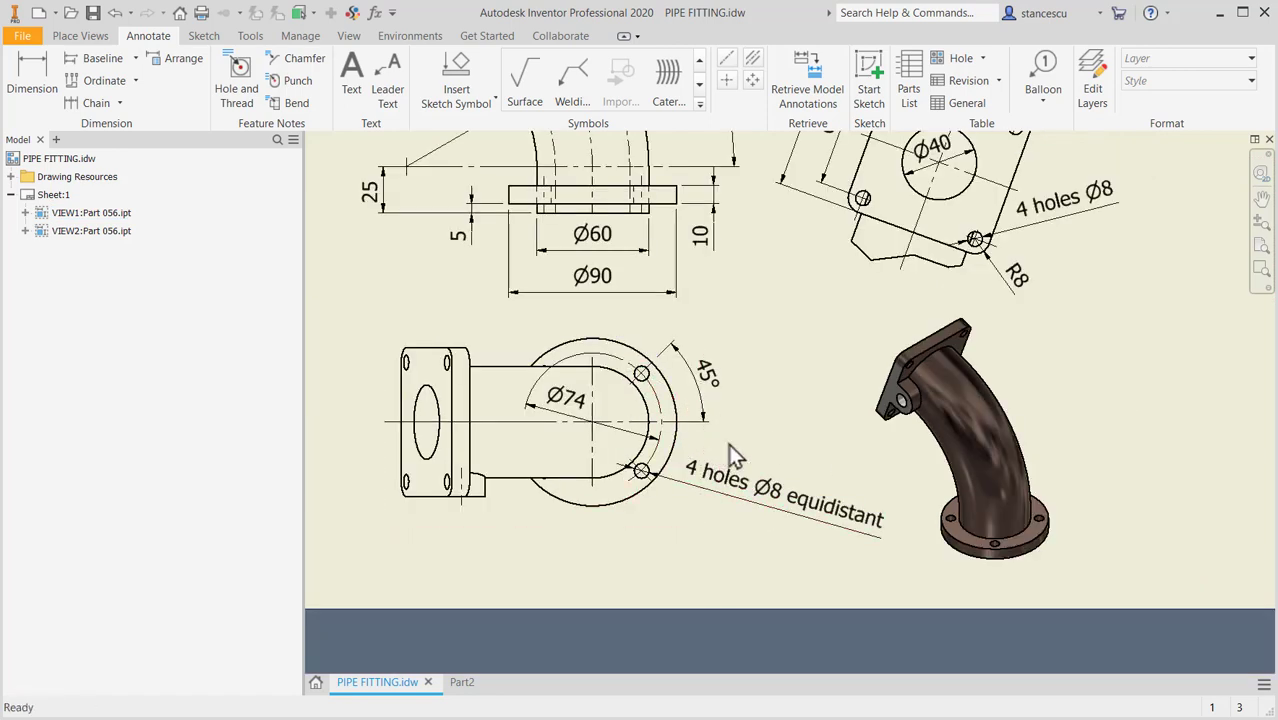
drag(775, 508, 775, 508)
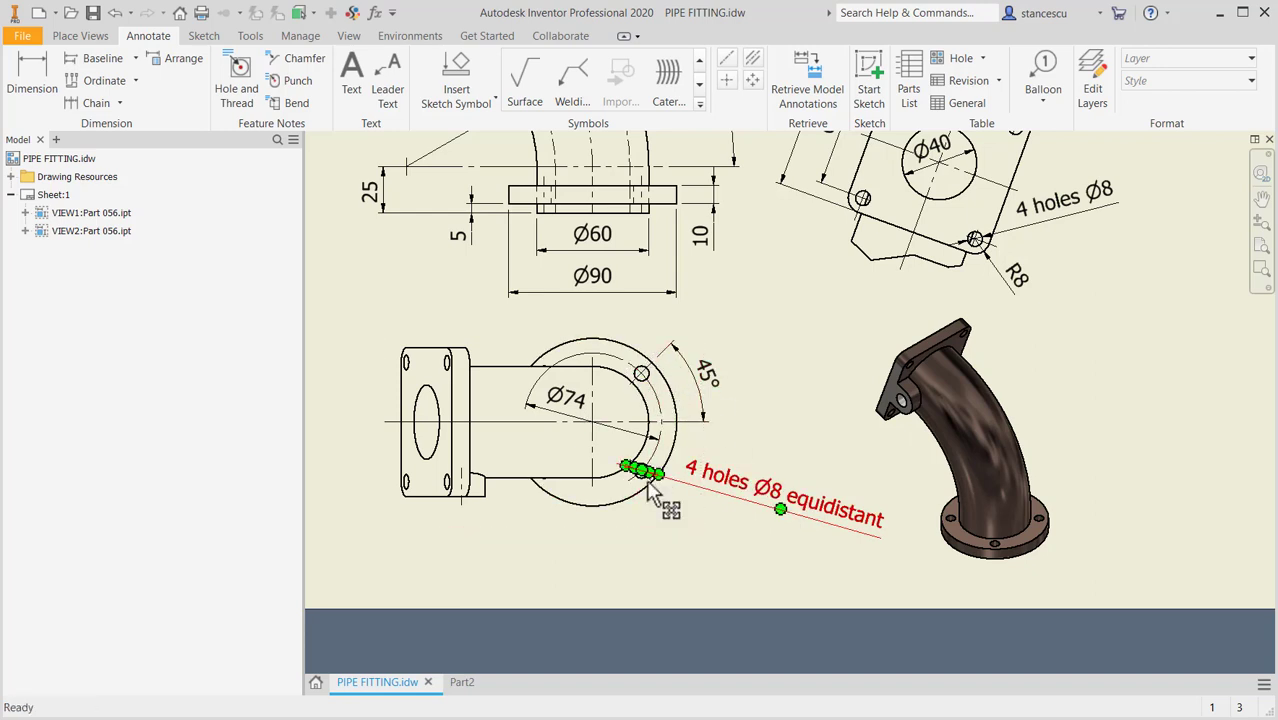
click(465, 682)
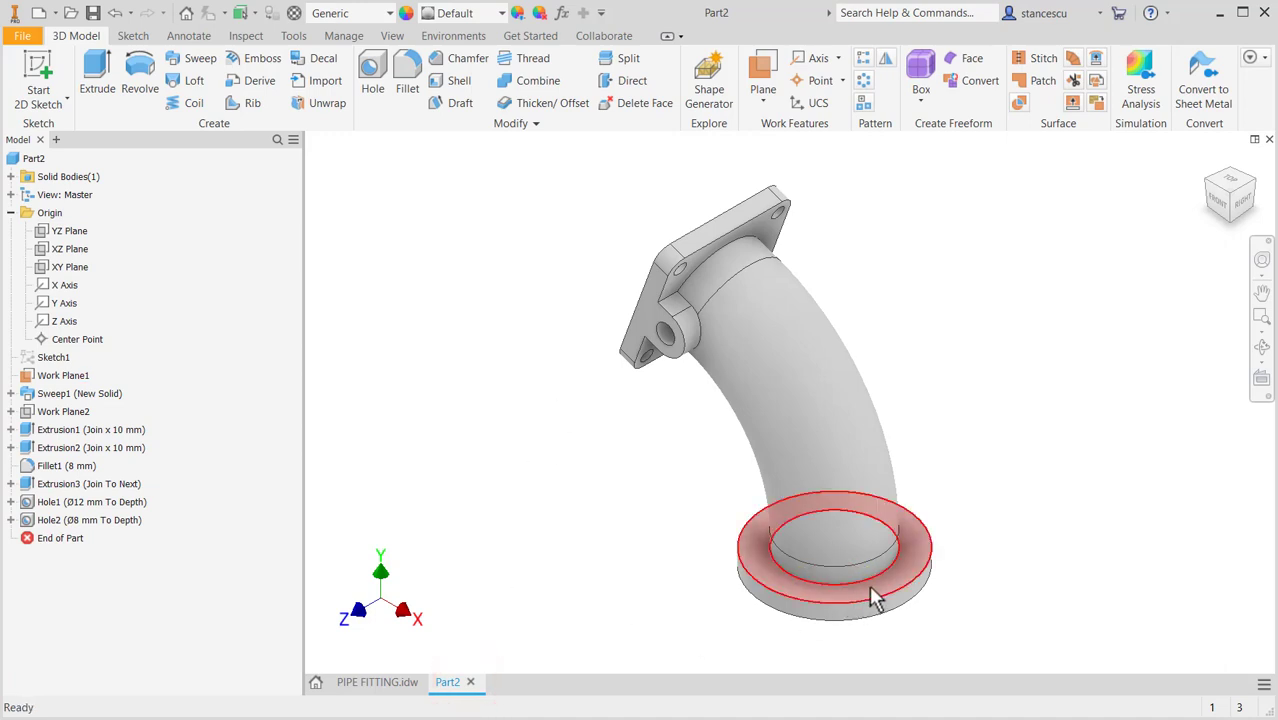
- Turn off Work Plane1's visibility and start Sketch8 on the round flange's outer face
shift+middle_drag(907, 654, 930, 540)
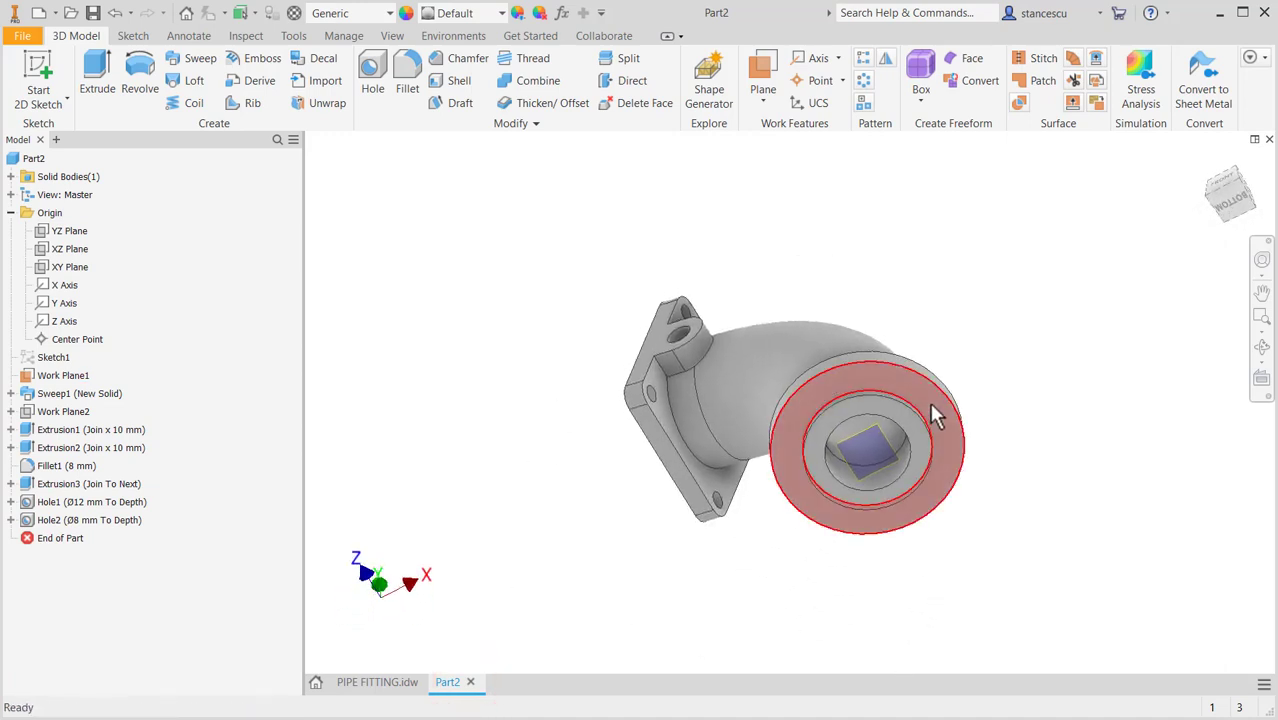
click(877, 470)
right_click(877, 470)
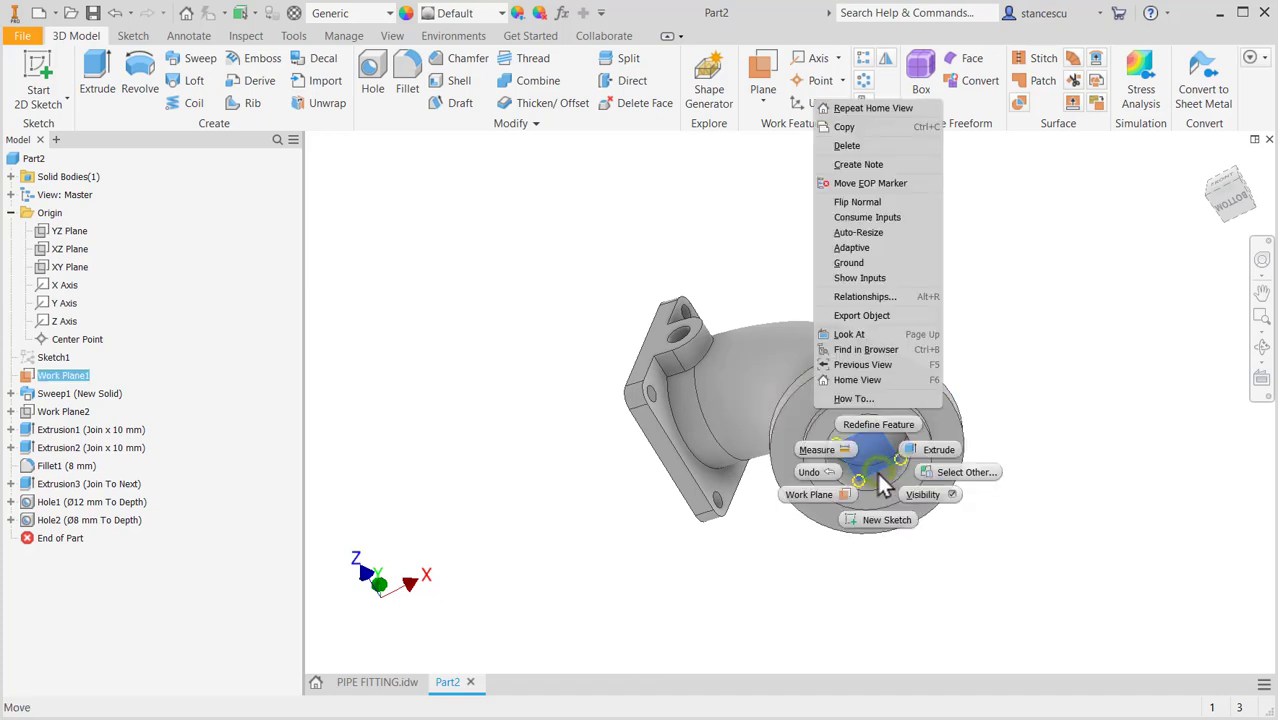
click(918, 494)
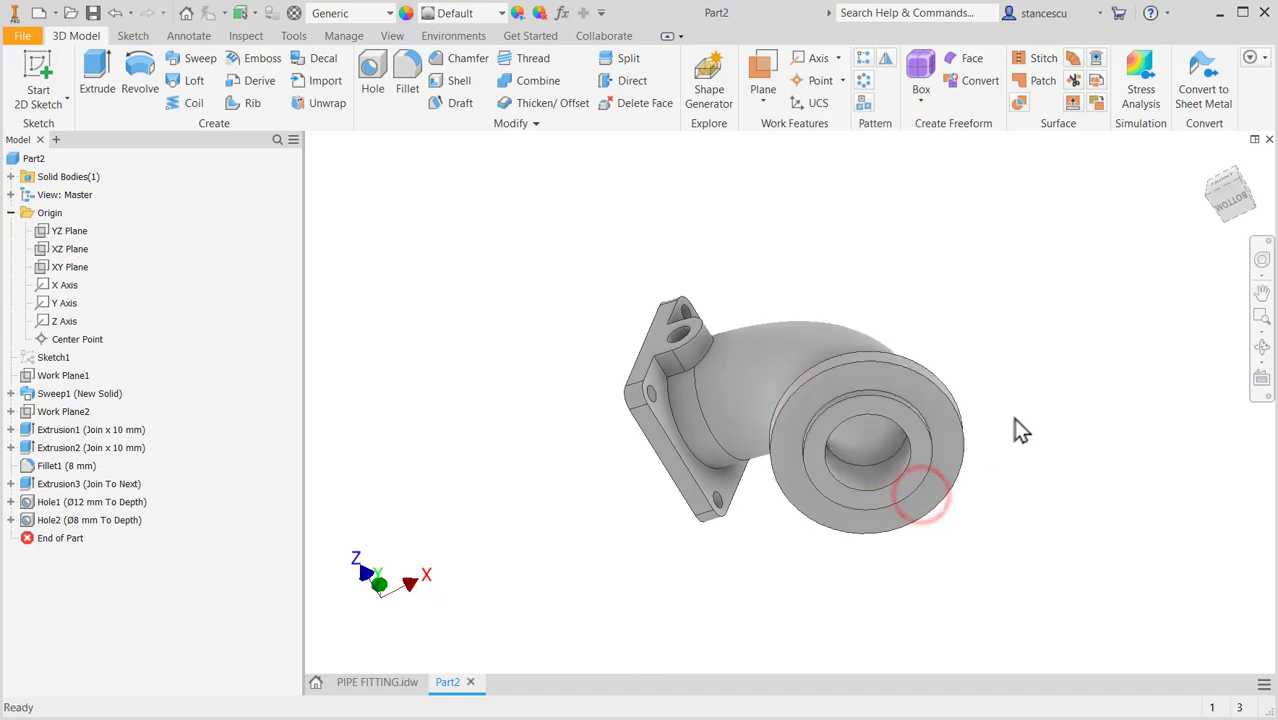
click(940, 420)
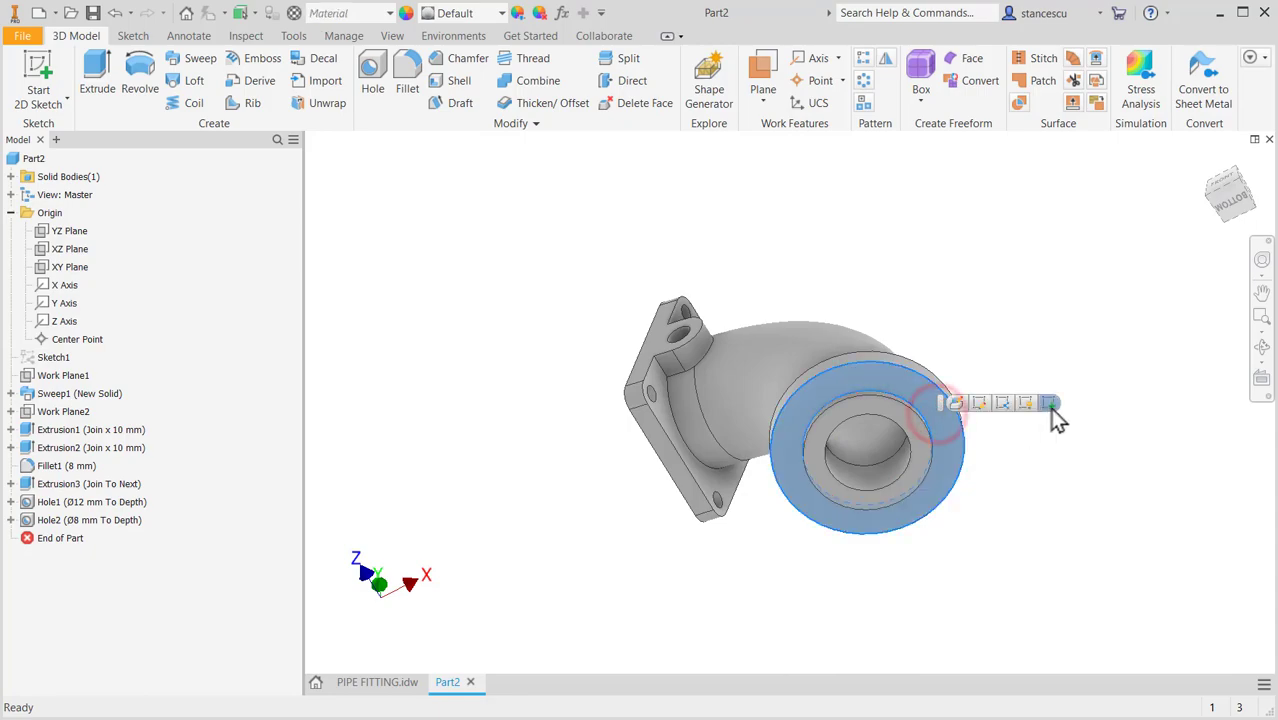
click(1050, 410)
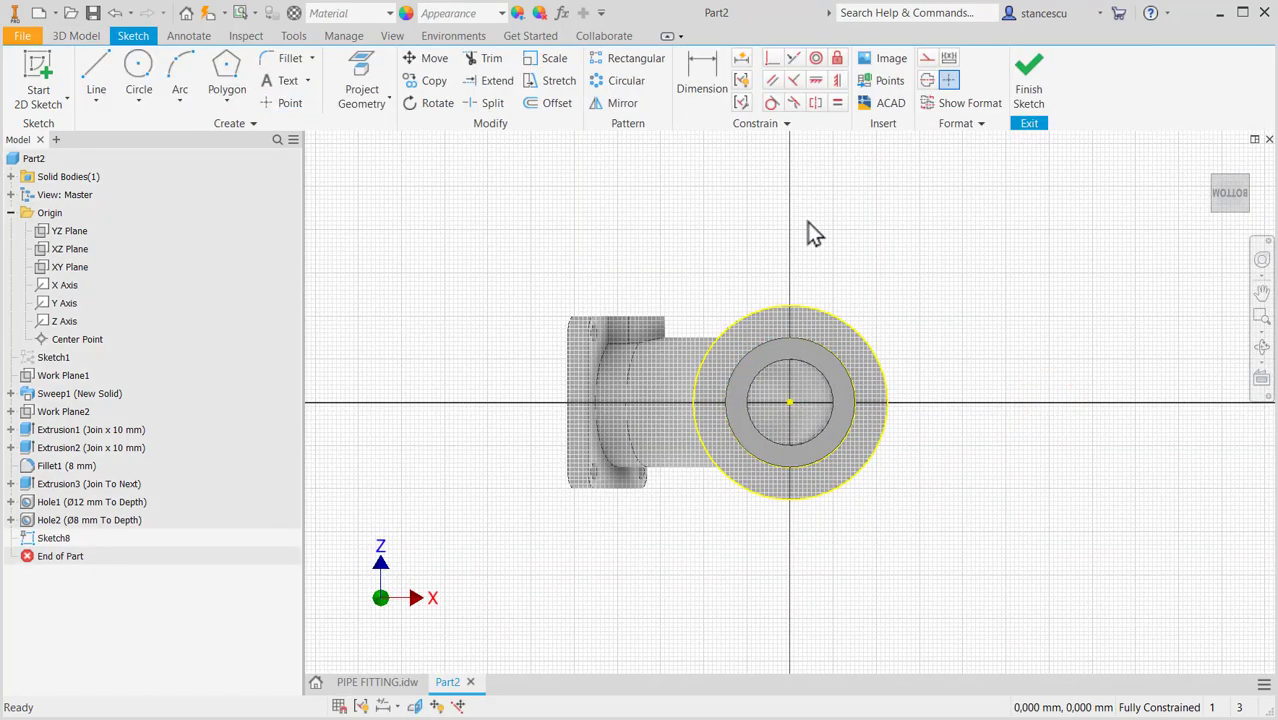
- Draw a 37 mm (74/2) line at 45° from the flange centre and place a point at its end
click(97, 80)
scroll(817, 279, up, 3)
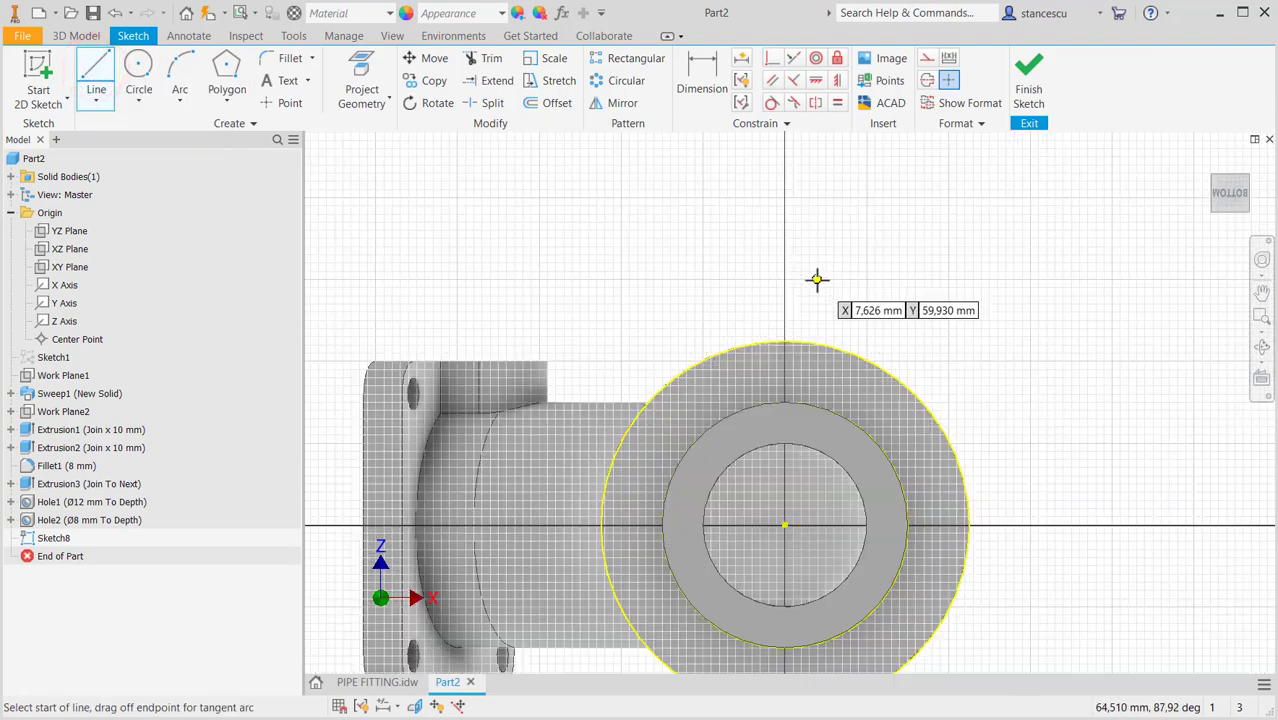
click(785, 524)
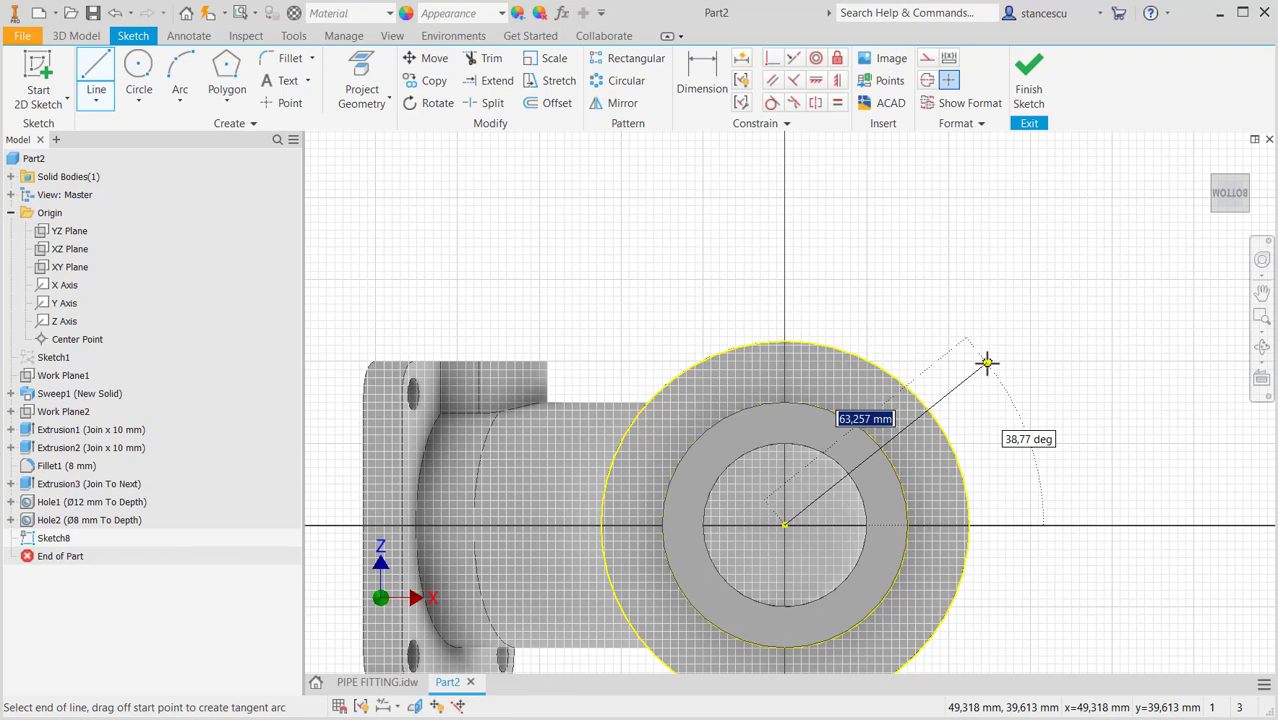
text(7)
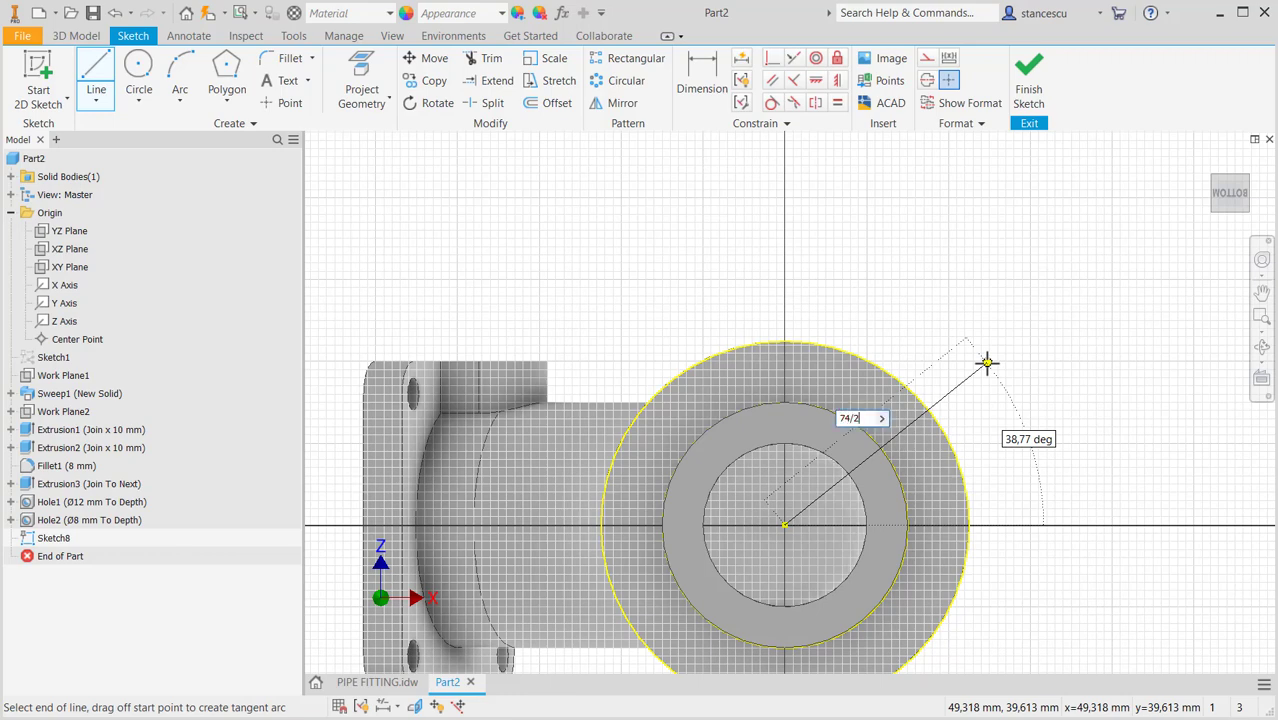
text(4/2)
key(Tab)
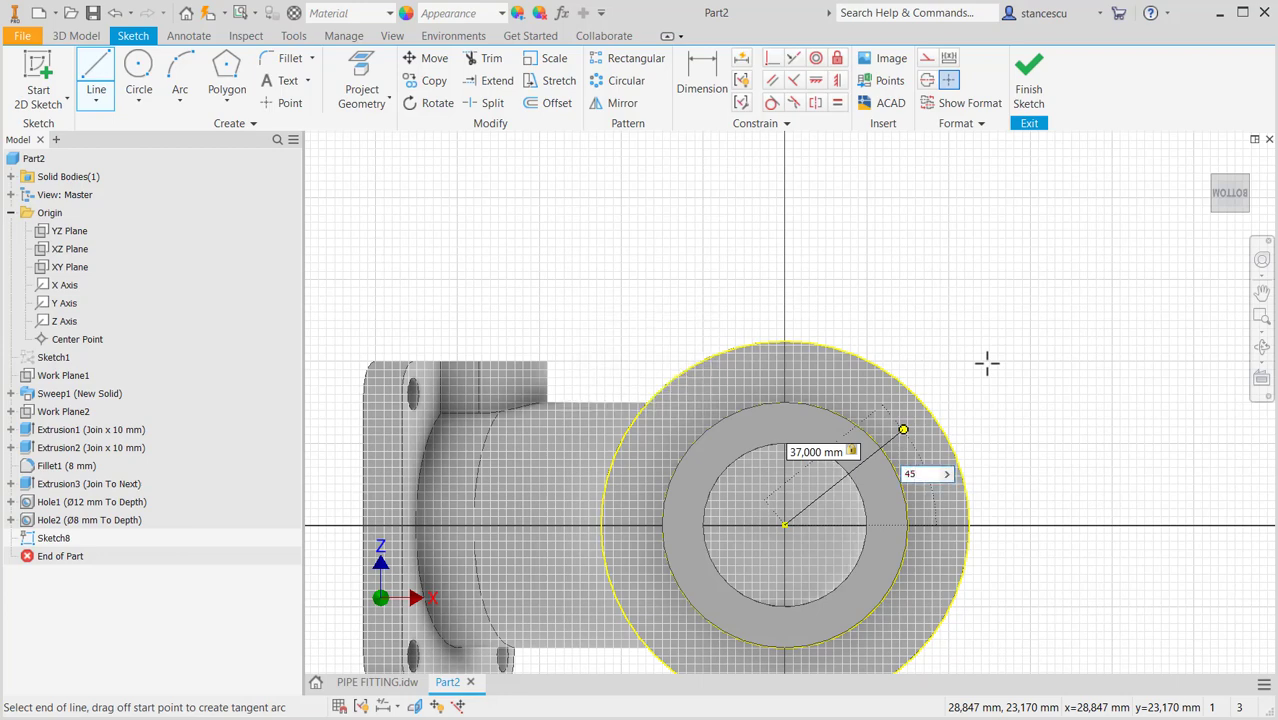
key(Return)
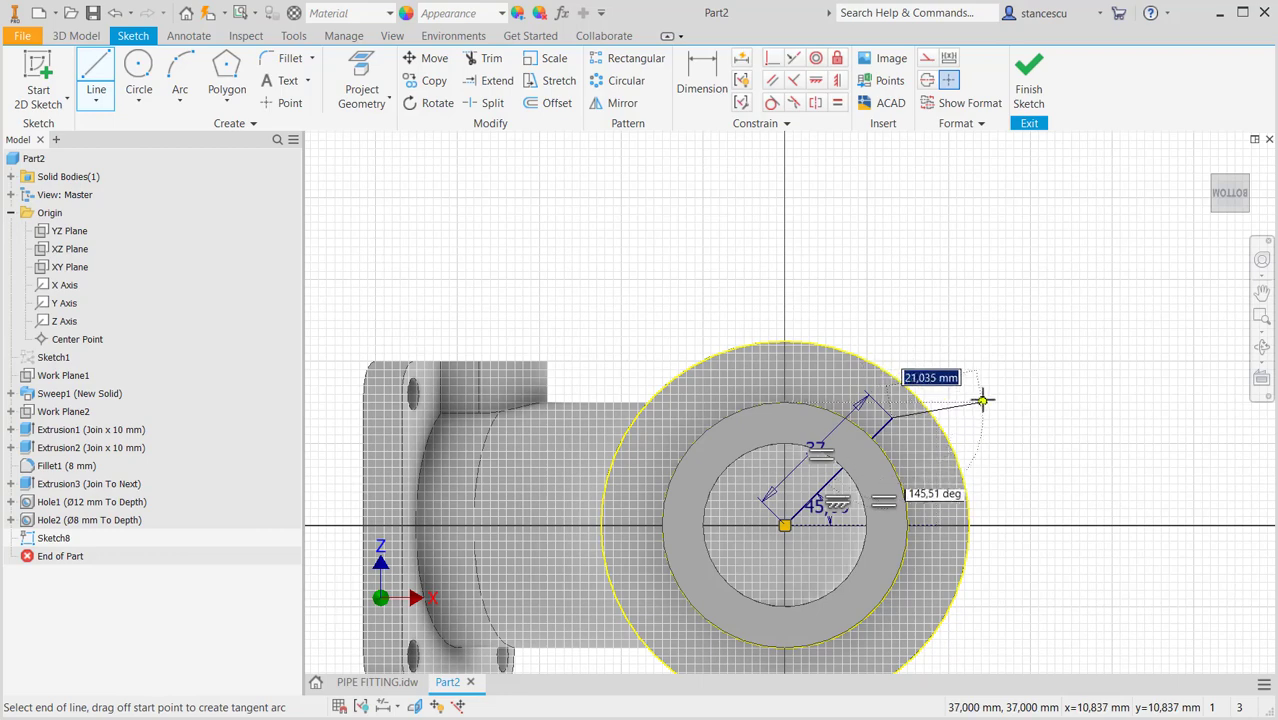
key(Escape)
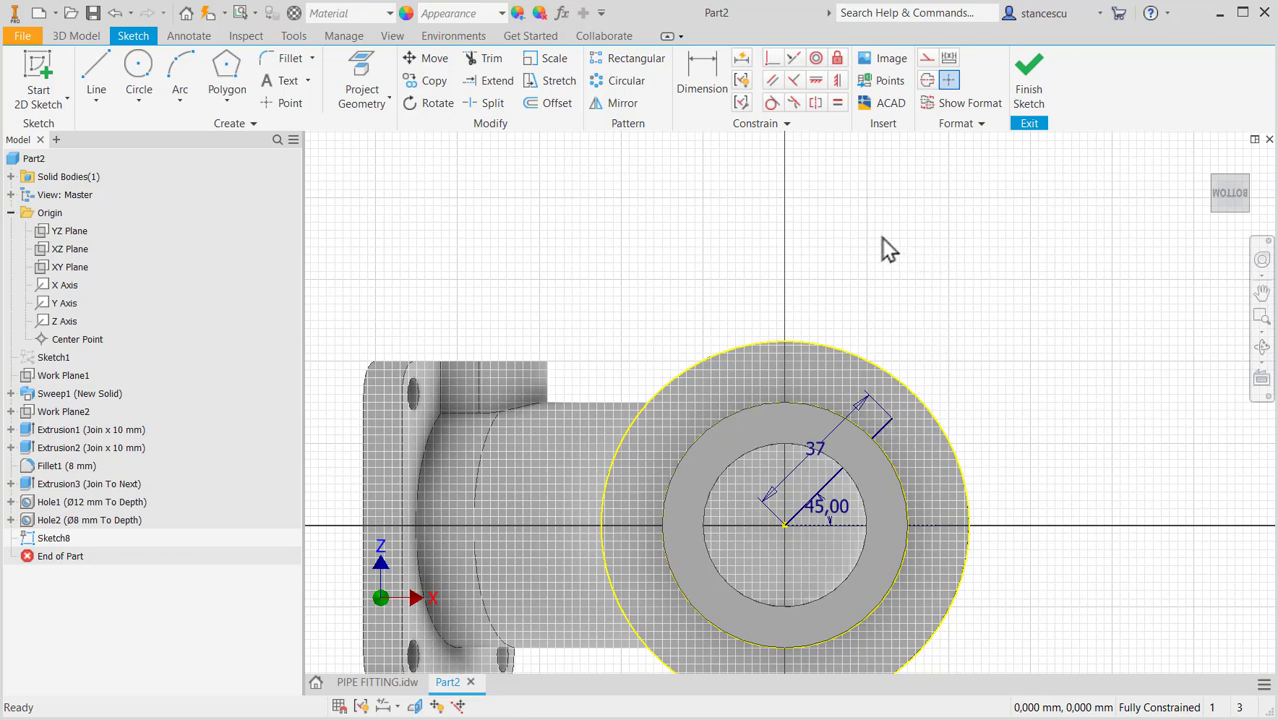
click(280, 105)
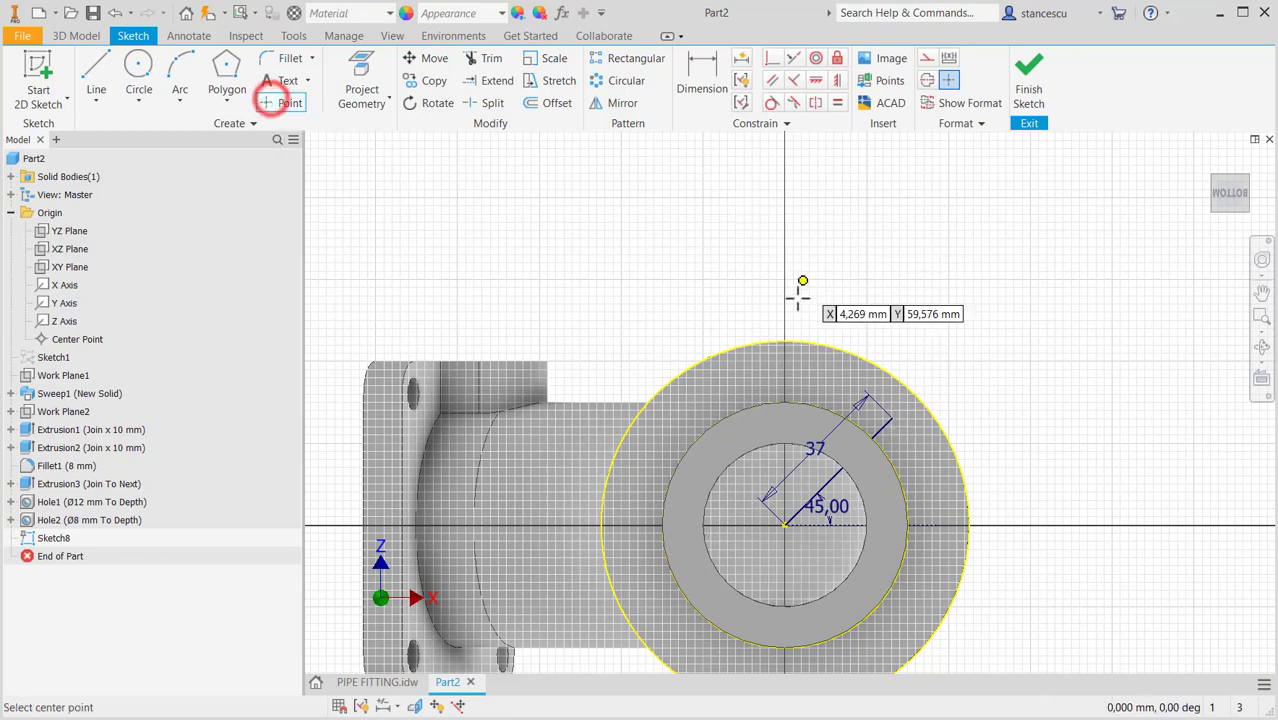
click(892, 421)
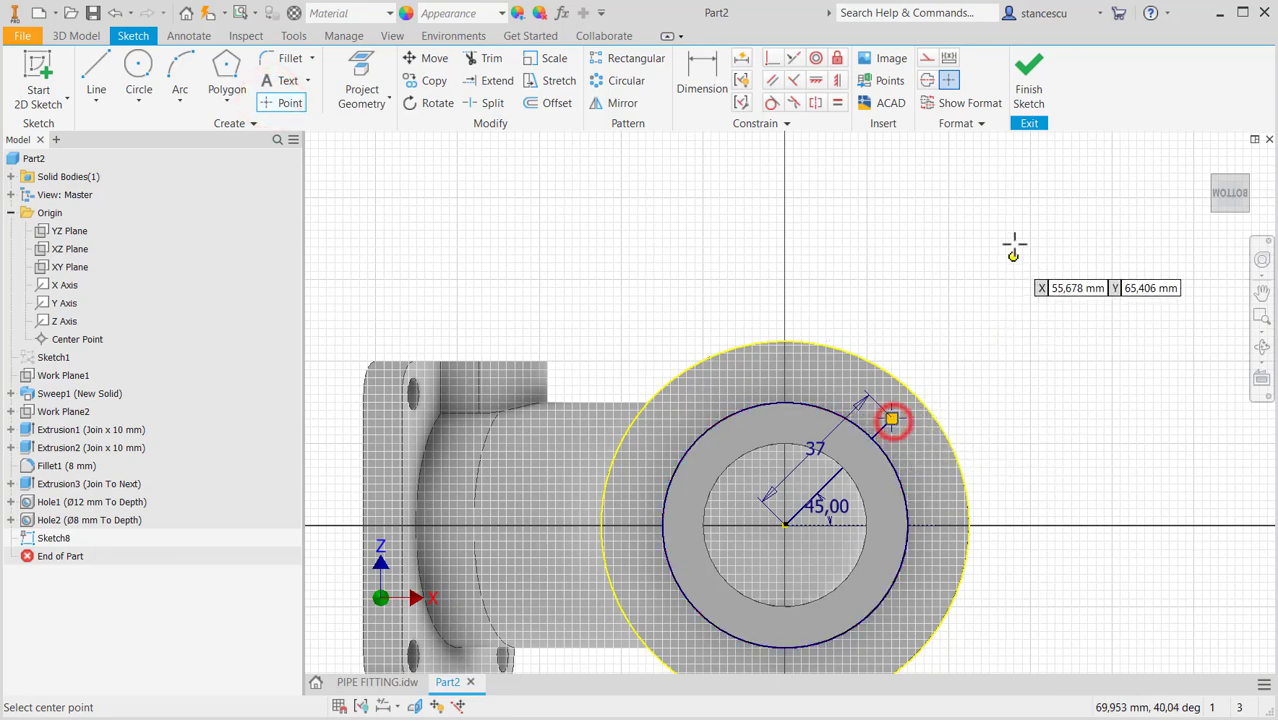
- Finish Sketch8 and add an Ø8 mm hole at the point, ending at the round flange's far face
click(1030, 80)
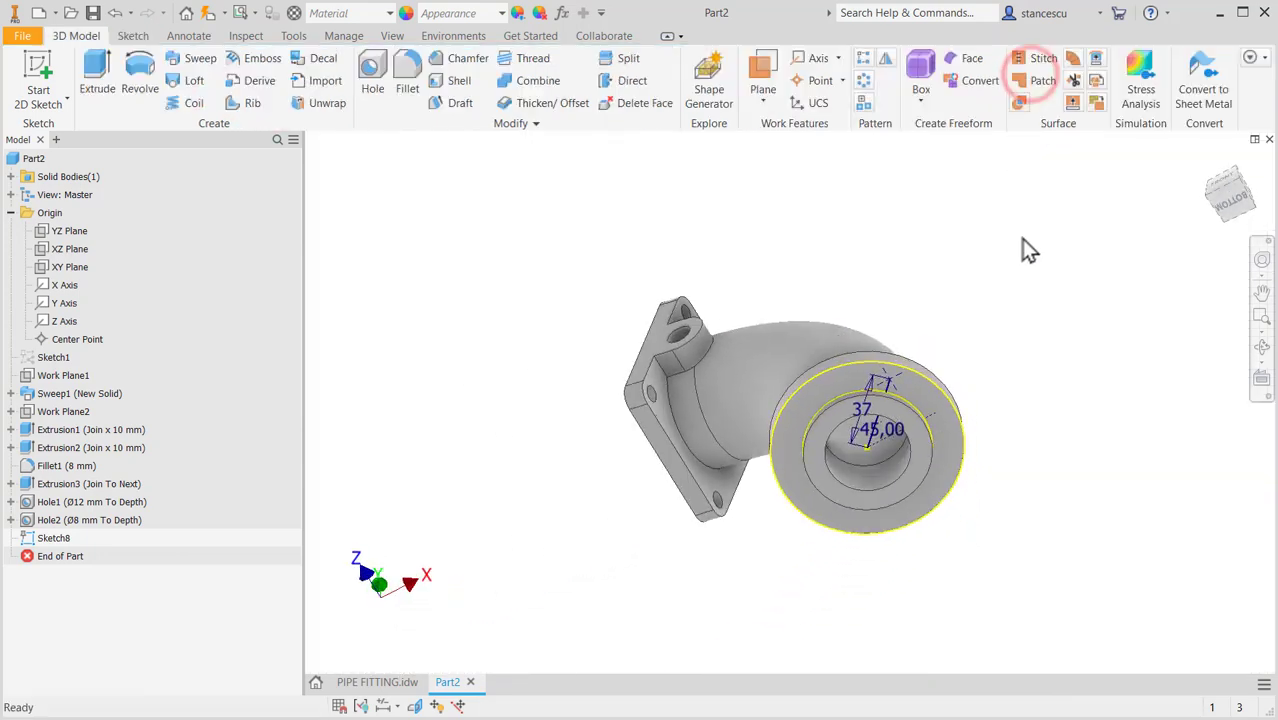
click(372, 78)
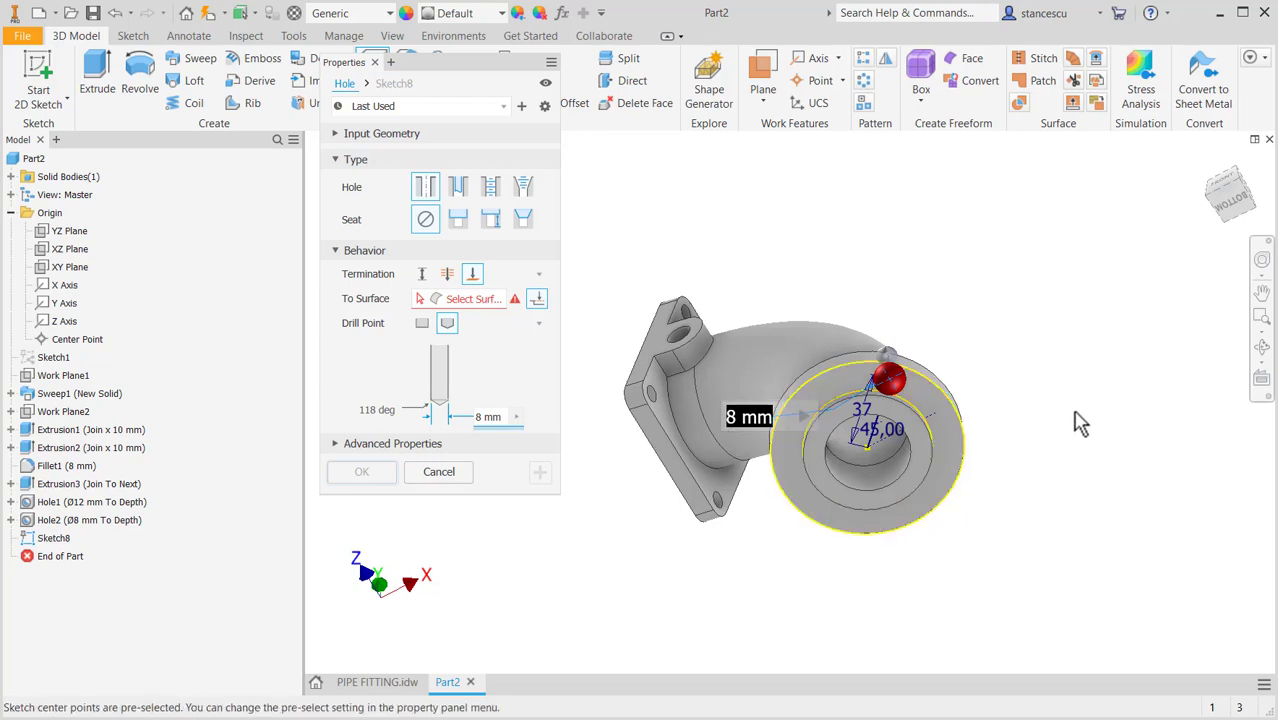
click(484, 300)
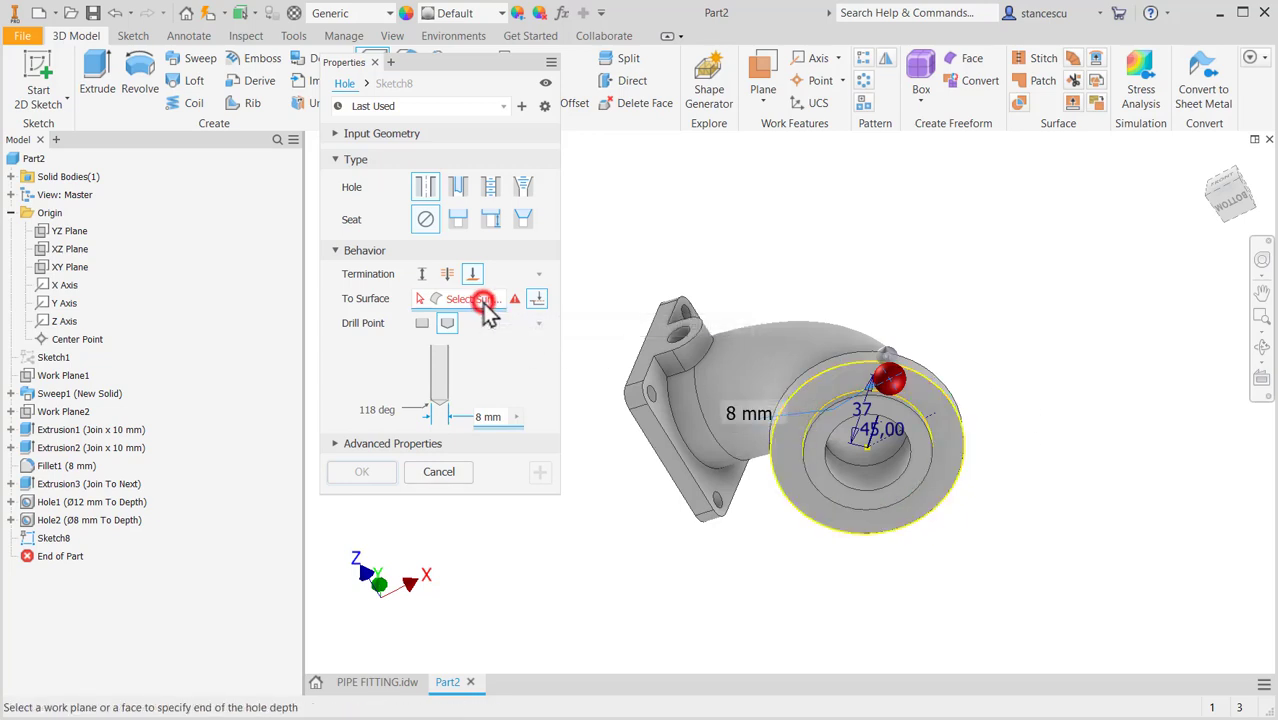
key(F4)
drag(981, 385, 930, 485)
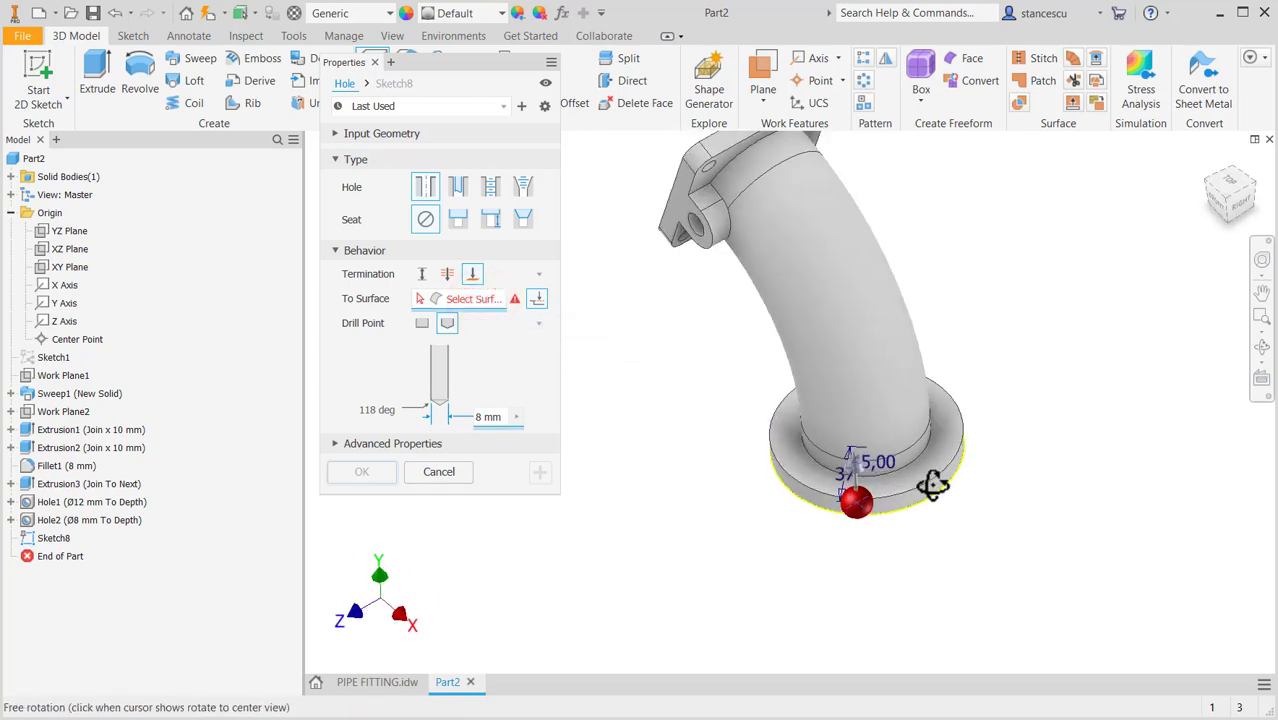
click(940, 470)
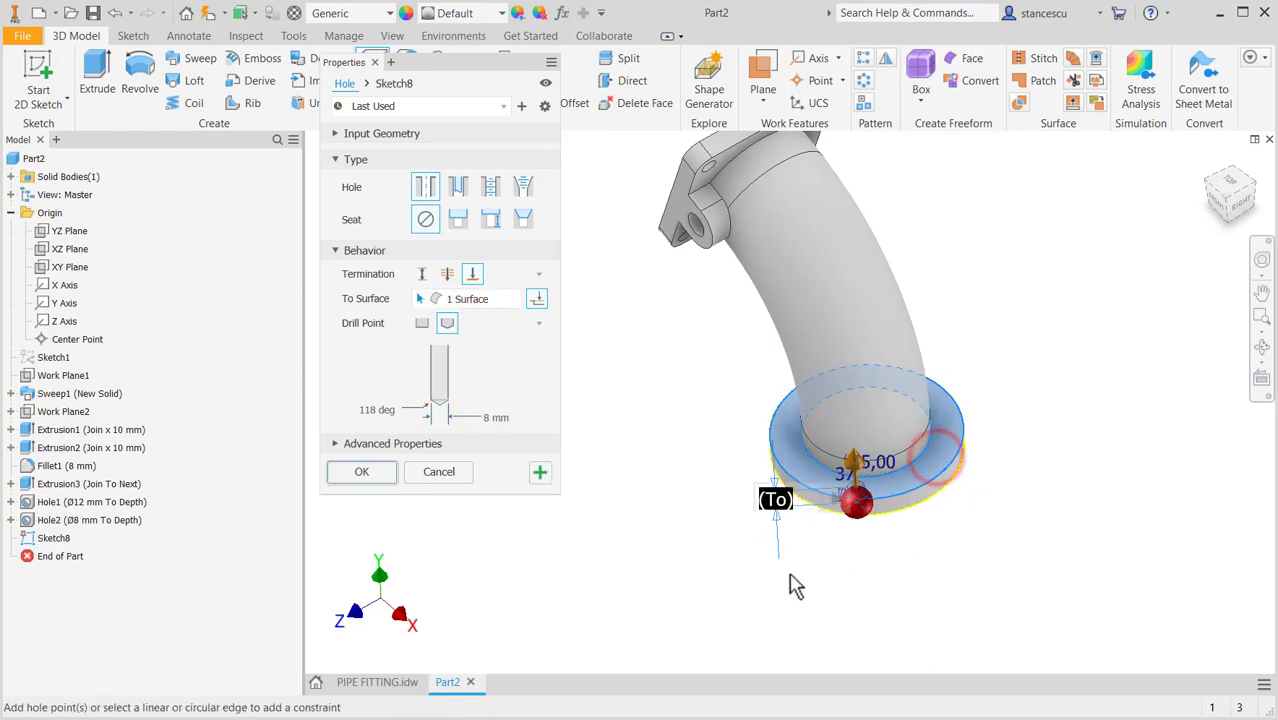
key(F4)
drag(796, 585, 713, 478)
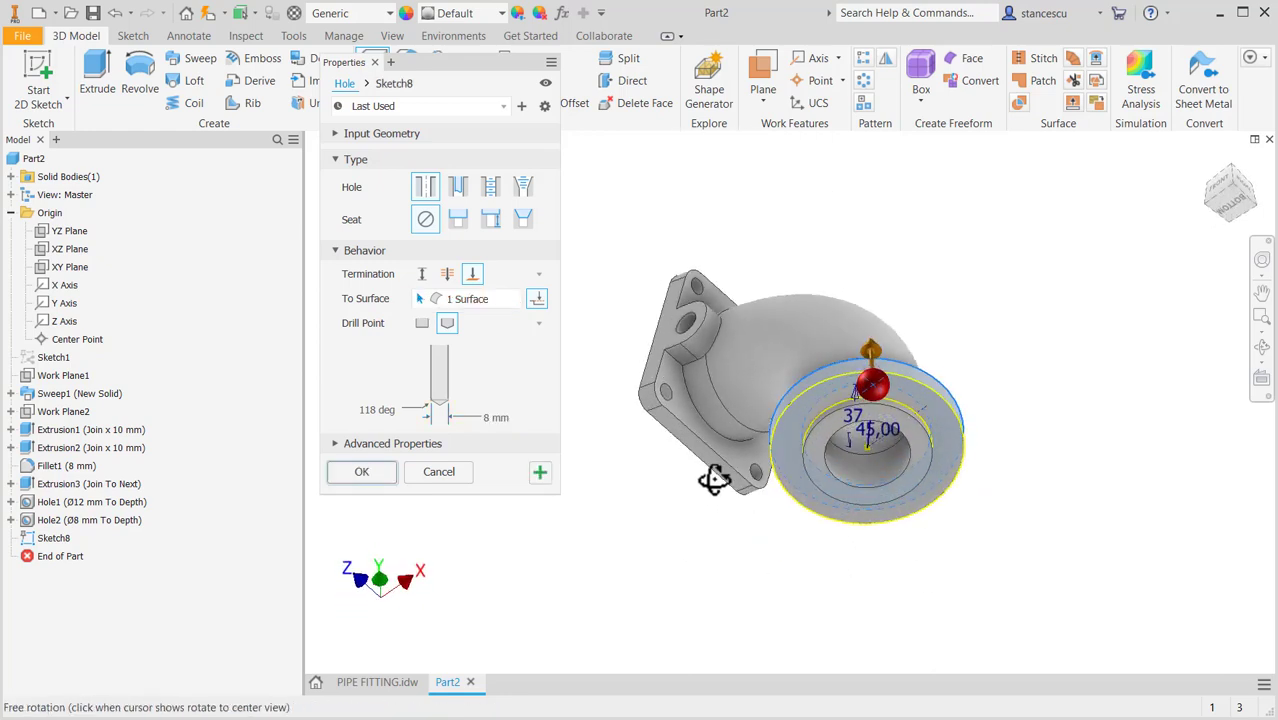
click(365, 478)
key(F4)
drag(613, 542, 981, 508)
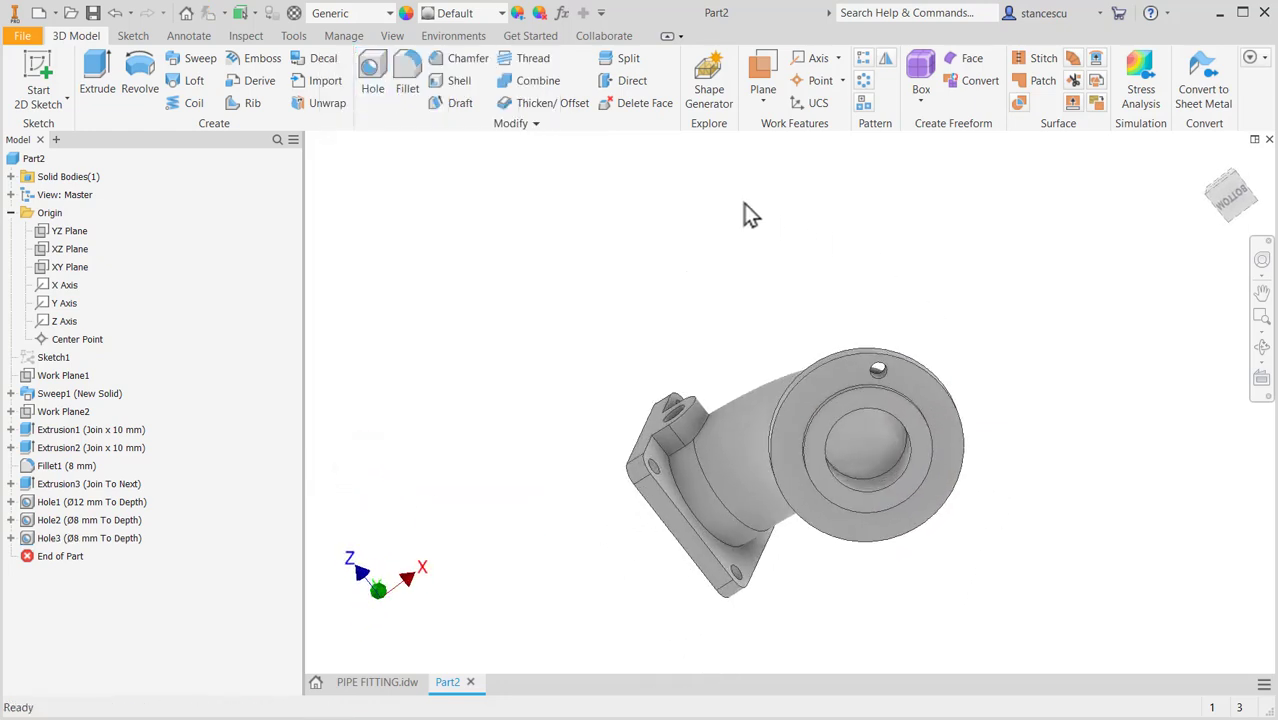
- Pattern Hole3 four times over 360° around the flange bore axis, then return to Home view
click(862, 80)
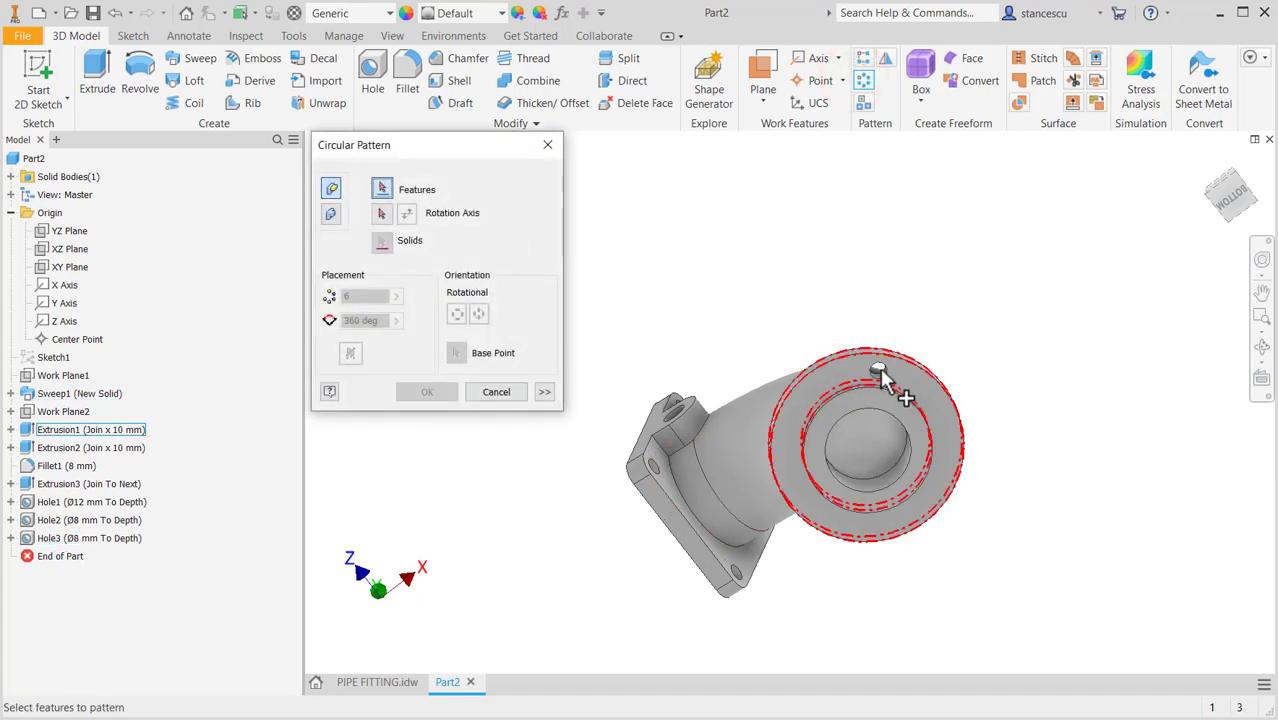
scroll(898, 398, up, 2)
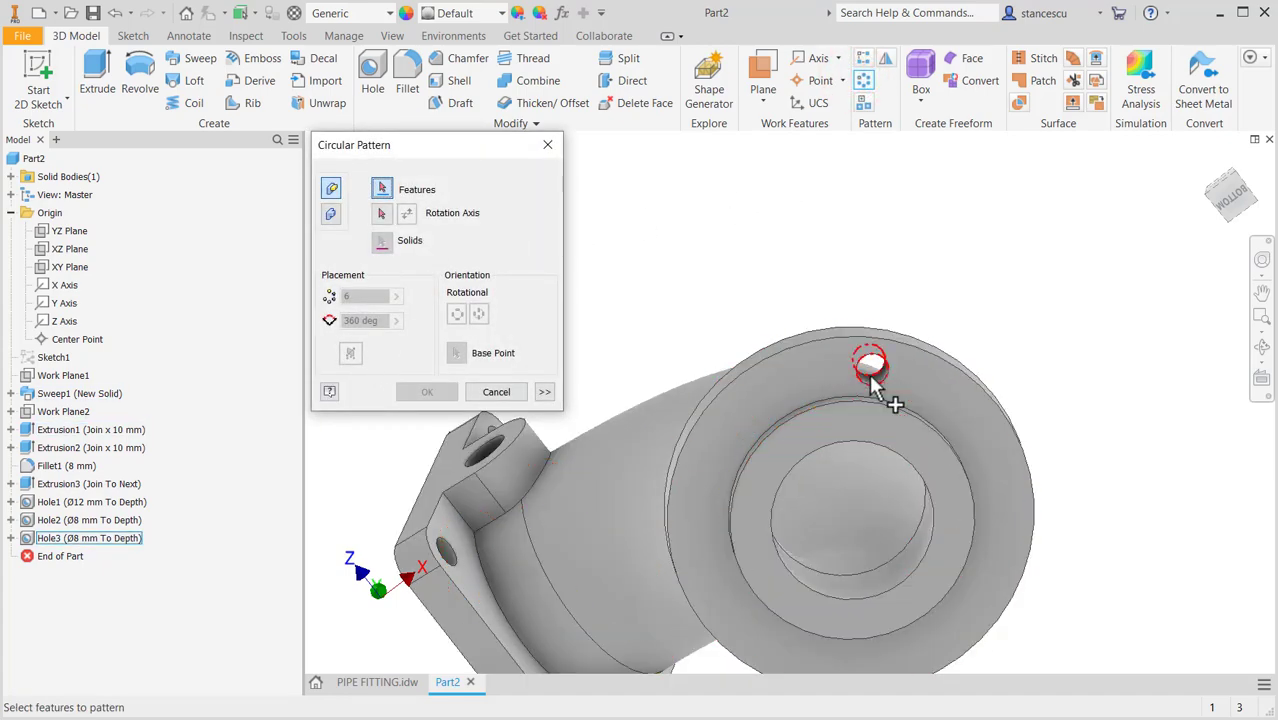
click(872, 372)
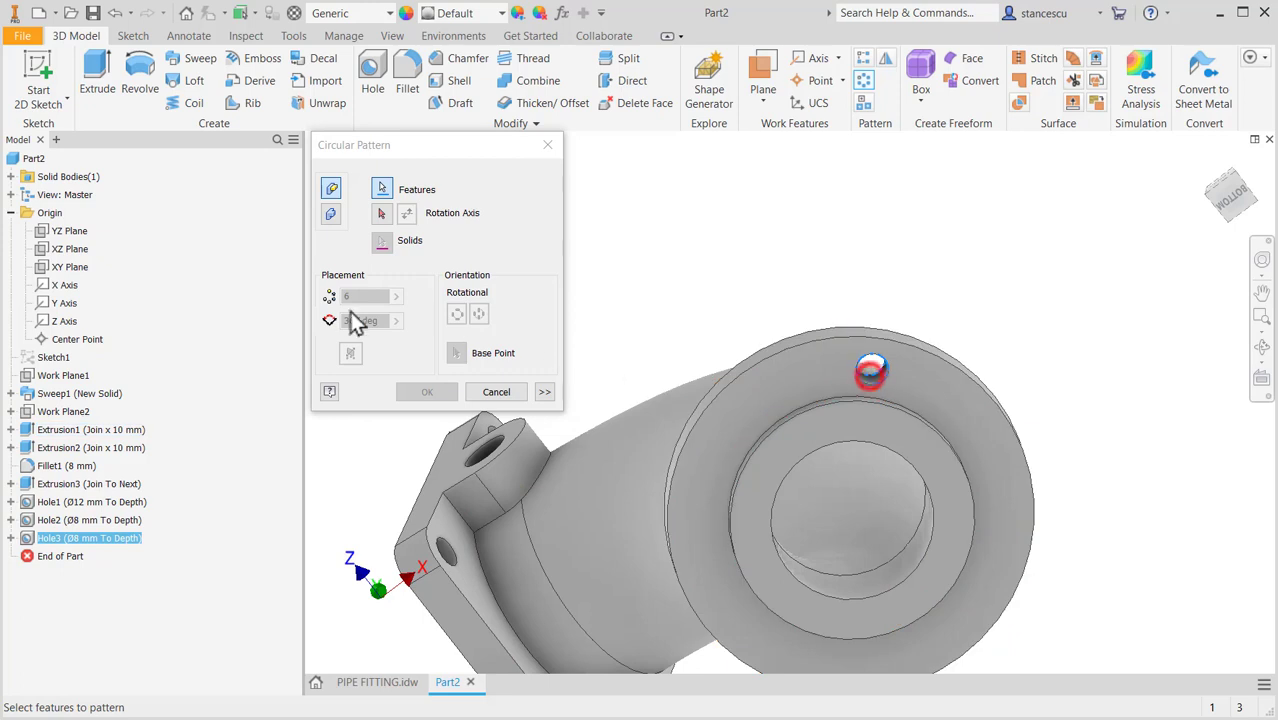
click(381, 213)
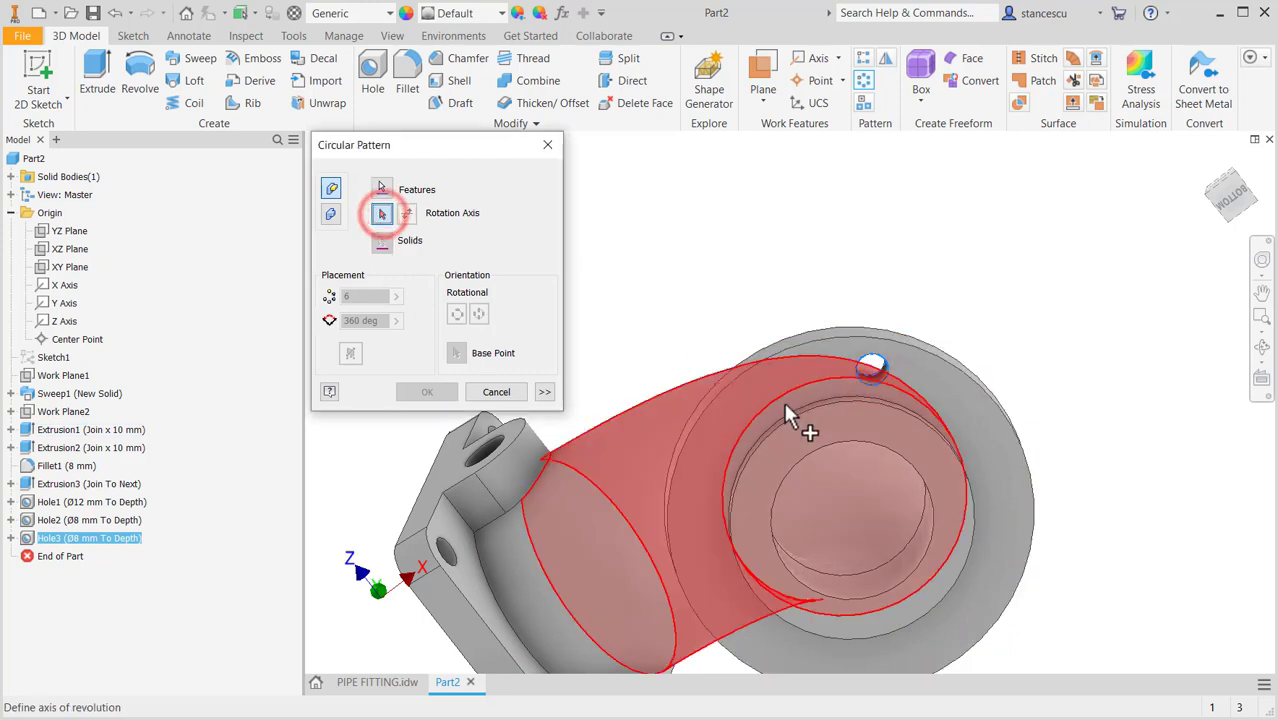
click(881, 585)
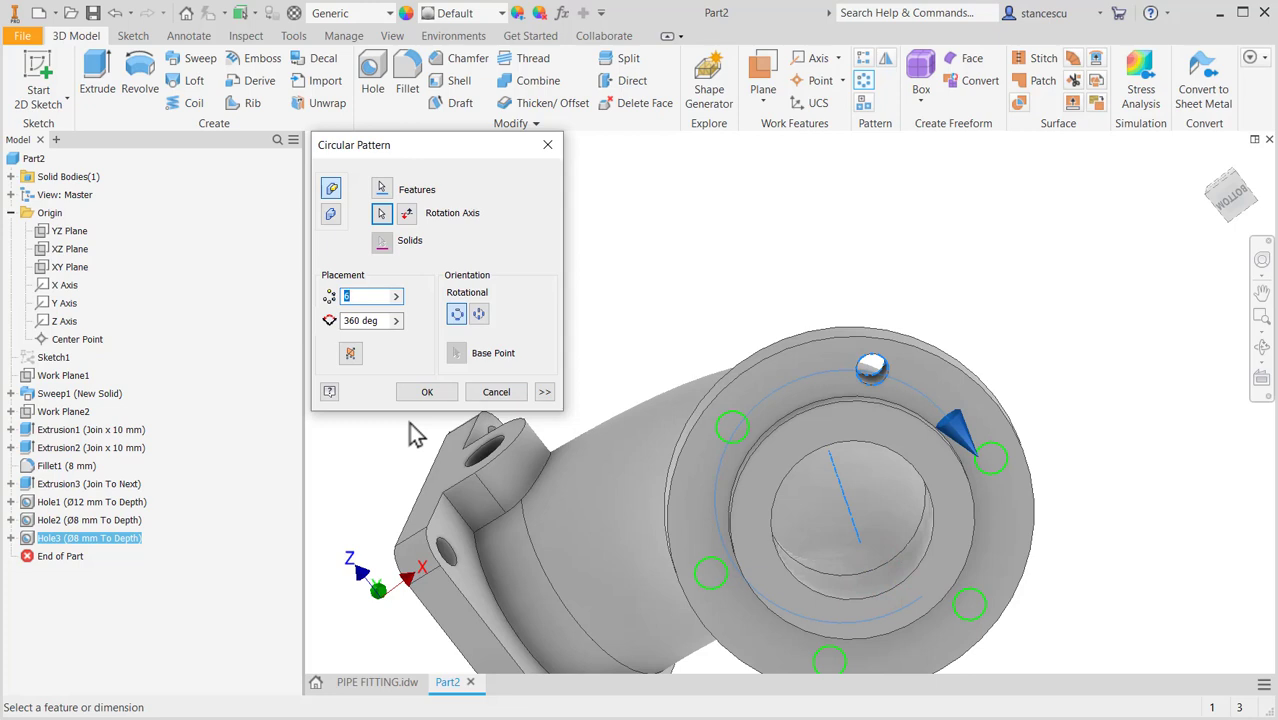
text(4)
click(425, 393)
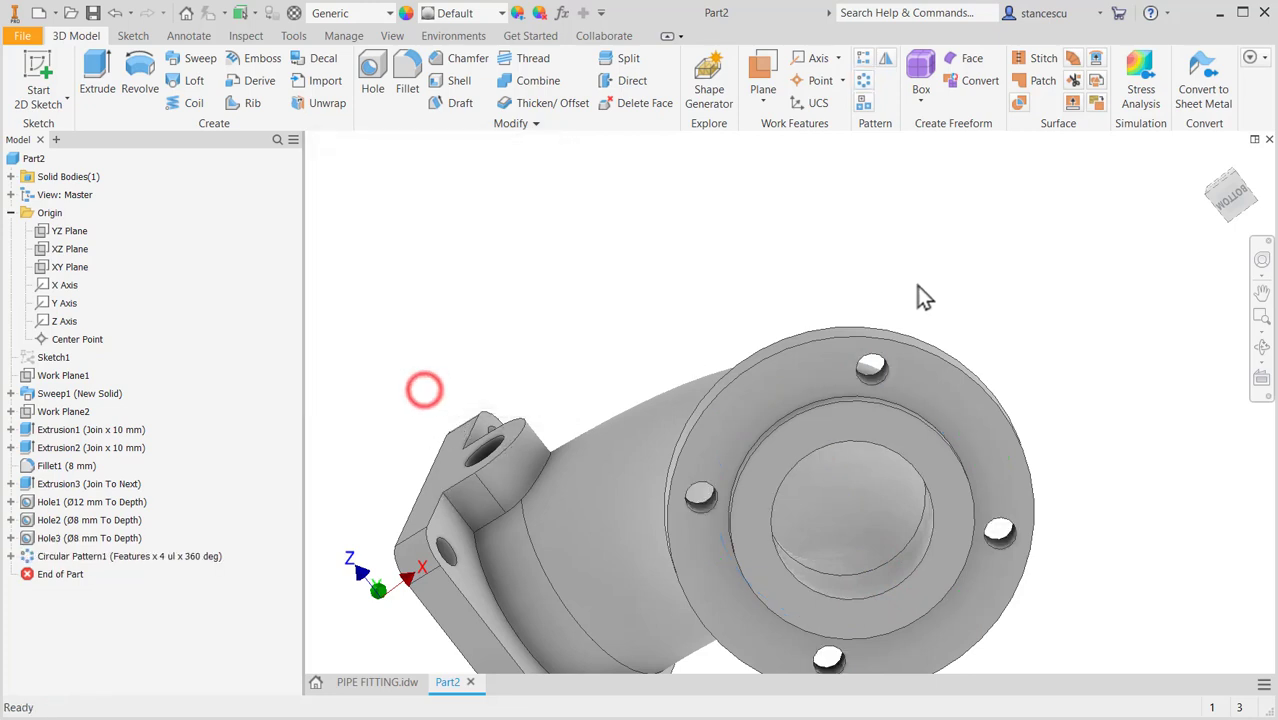
key(F6)
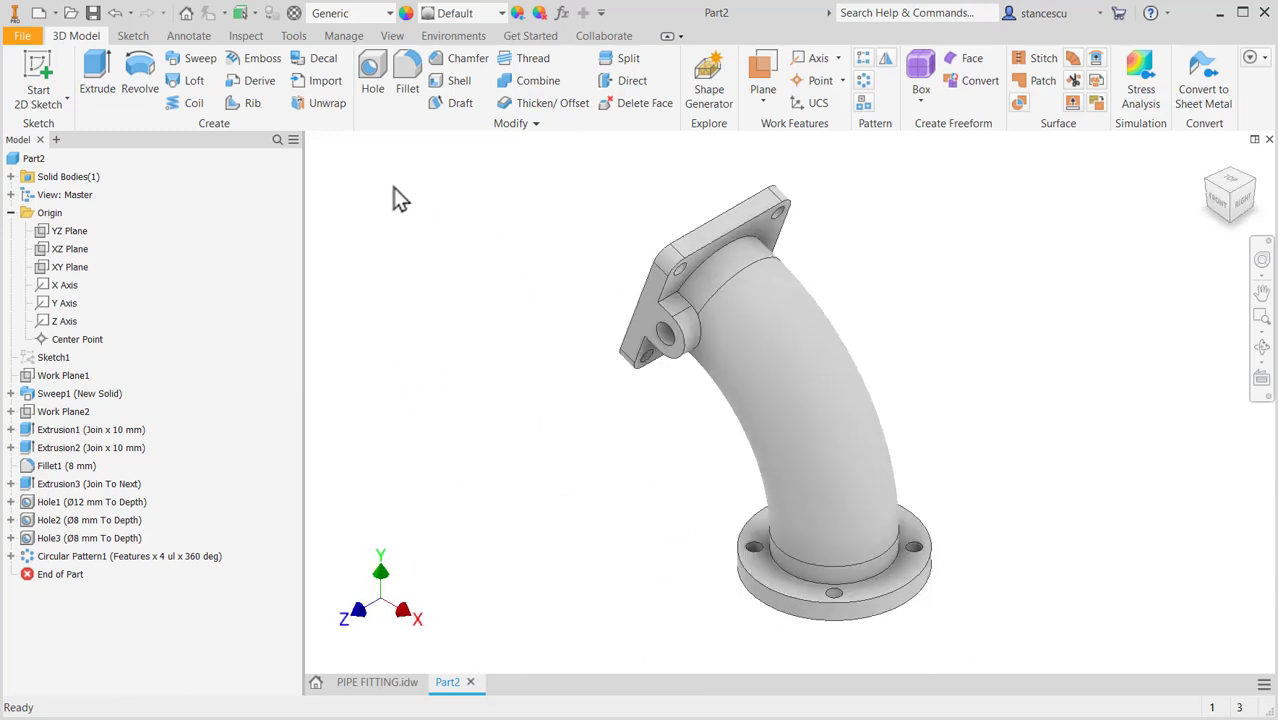
- Assign the Steel, Carbon material to Part2
click(388, 14)
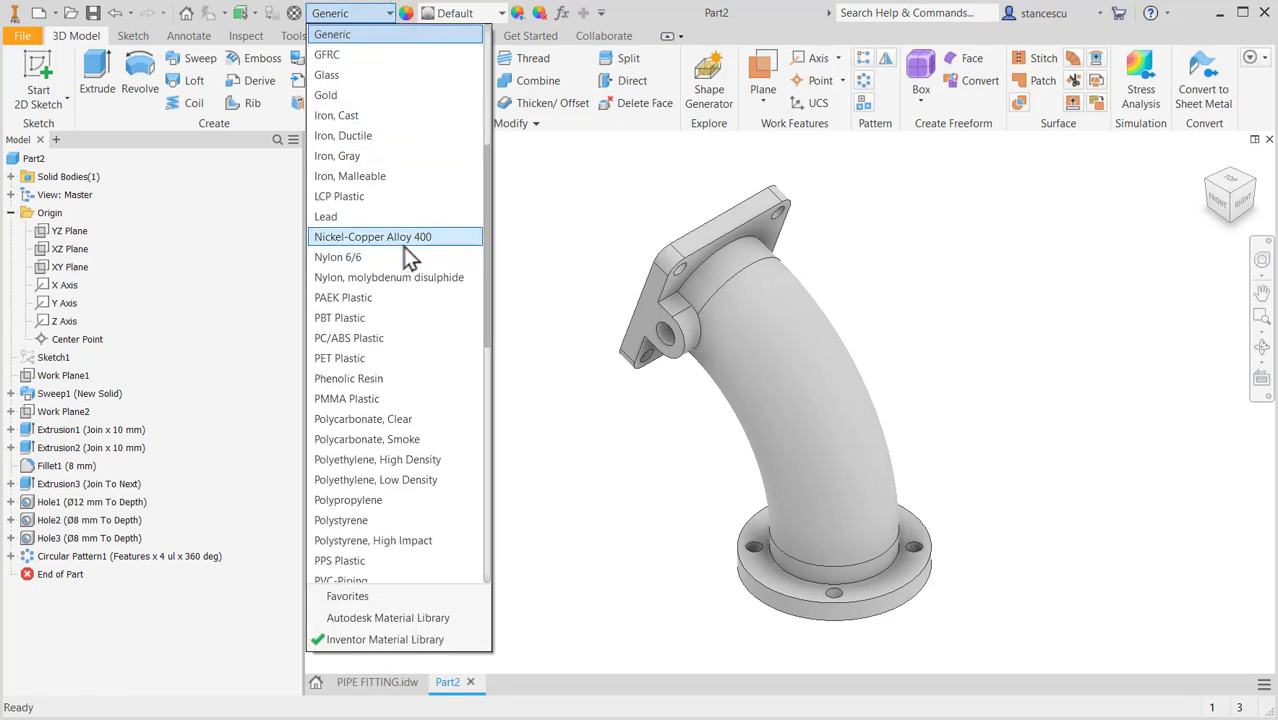
scroll(407, 254, down, 7)
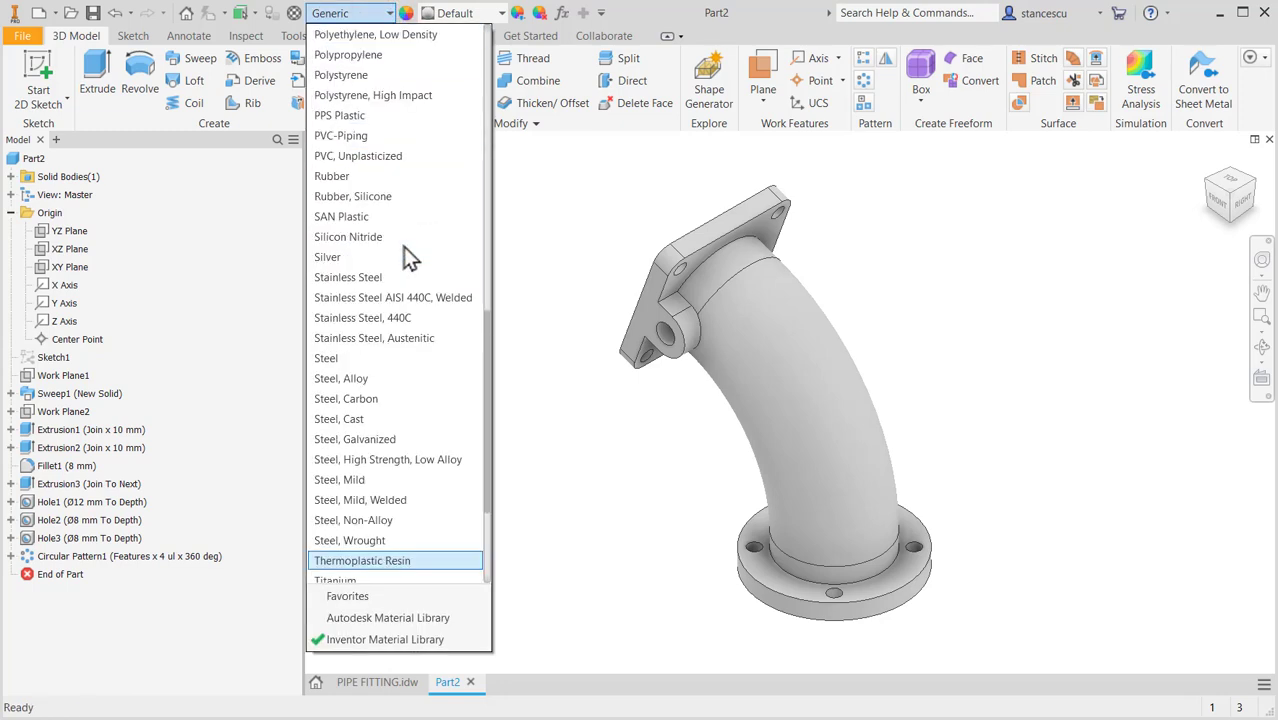
click(355, 399)
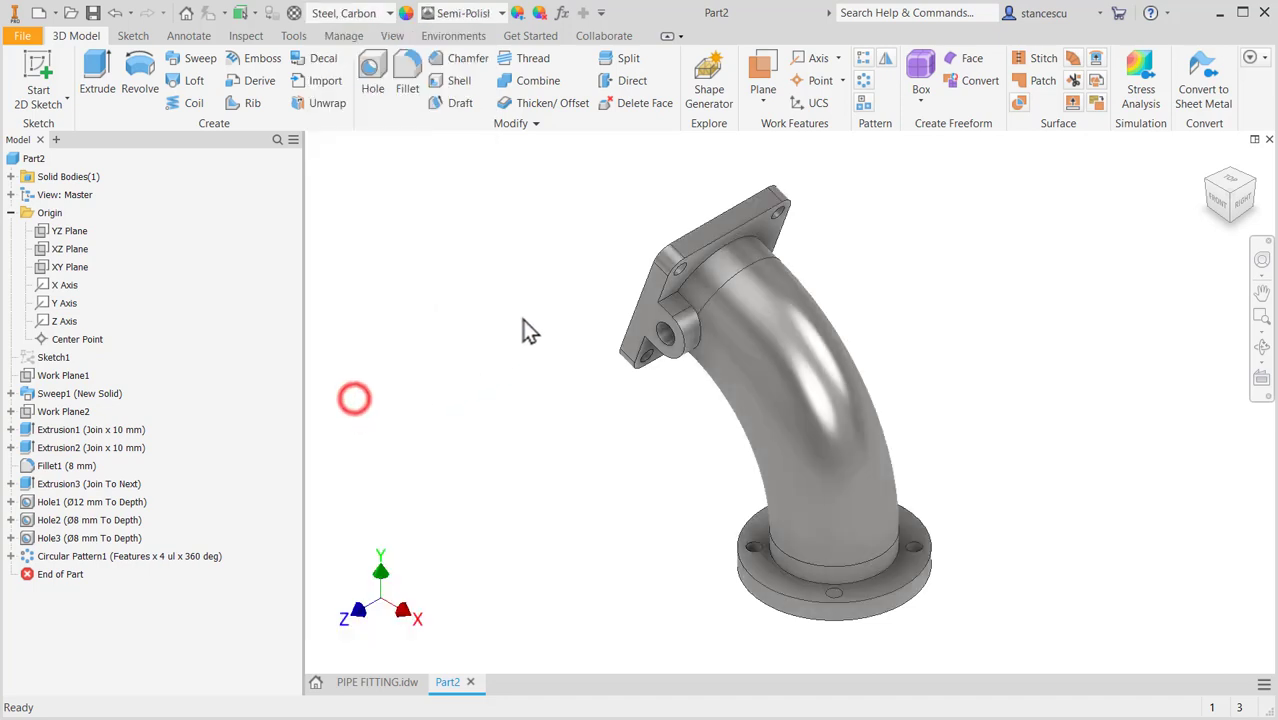
- Apply the Gunmetal - Antique Polished appearance to the part
click(476, 13)
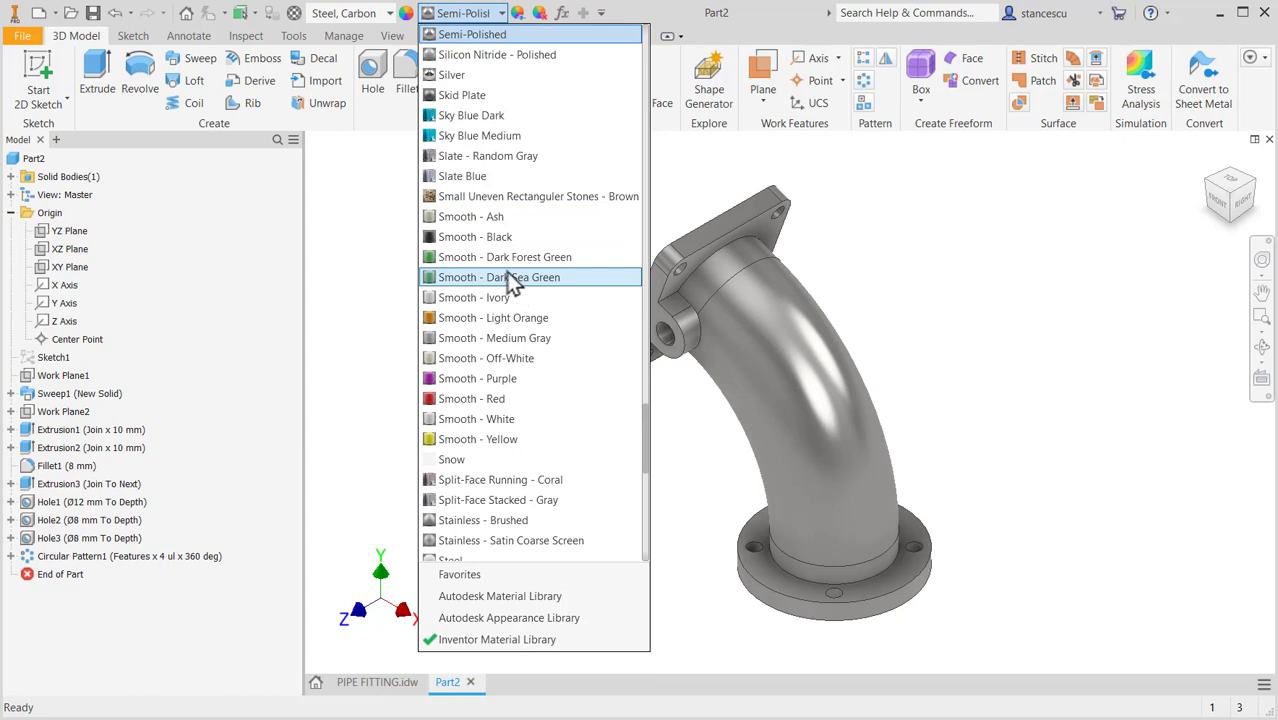
scroll(512, 282, up, 15)
click(510, 238)
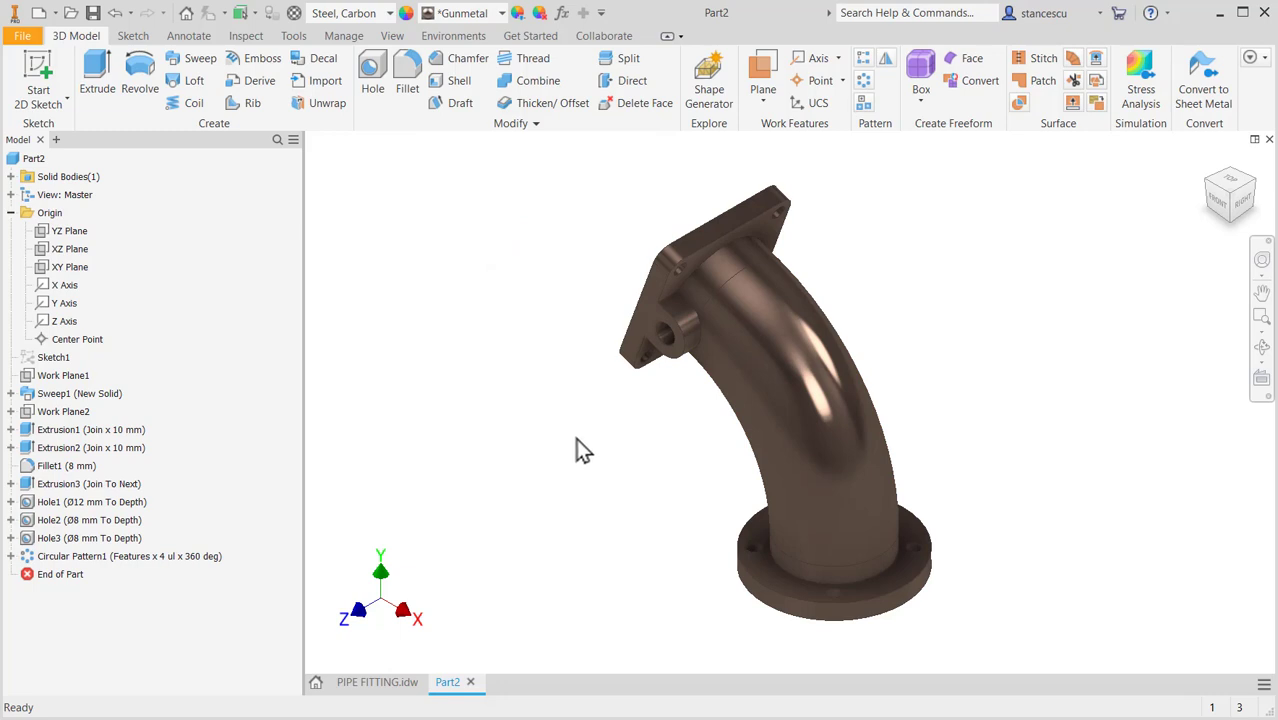
- Select the mating faces of both the square and round flanges
scroll(608, 368, down, 3)
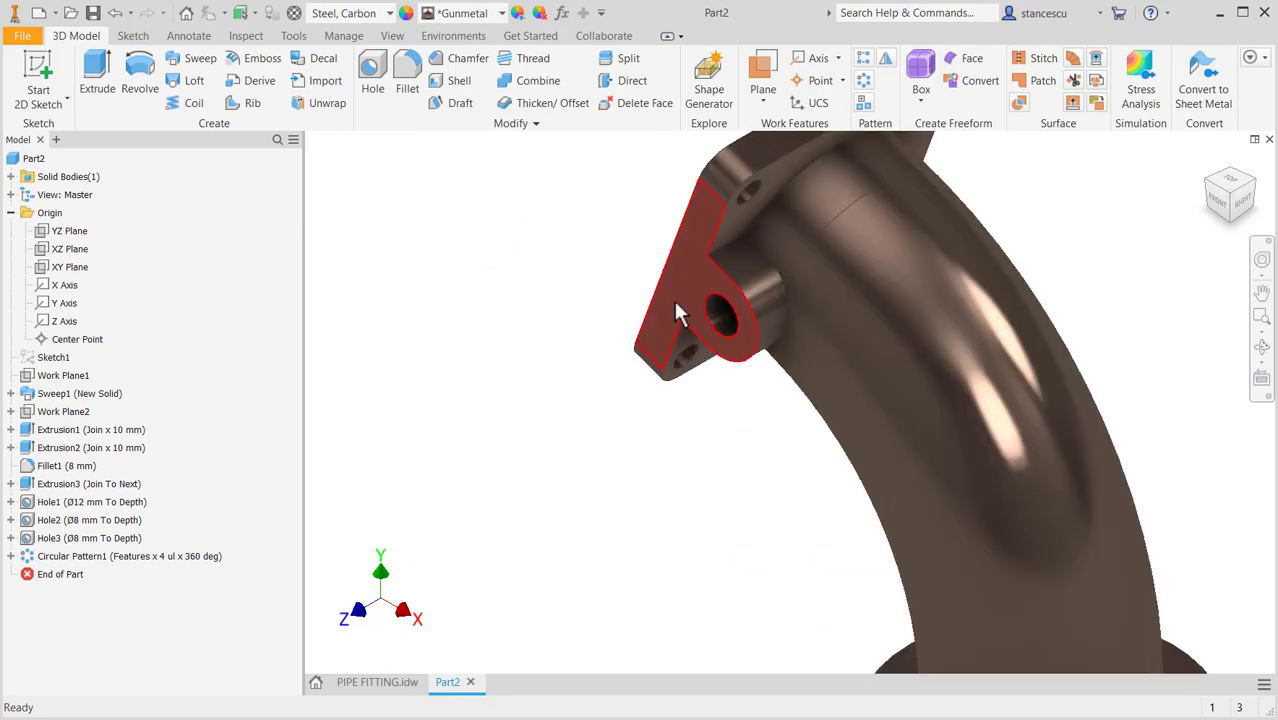
click(675, 312)
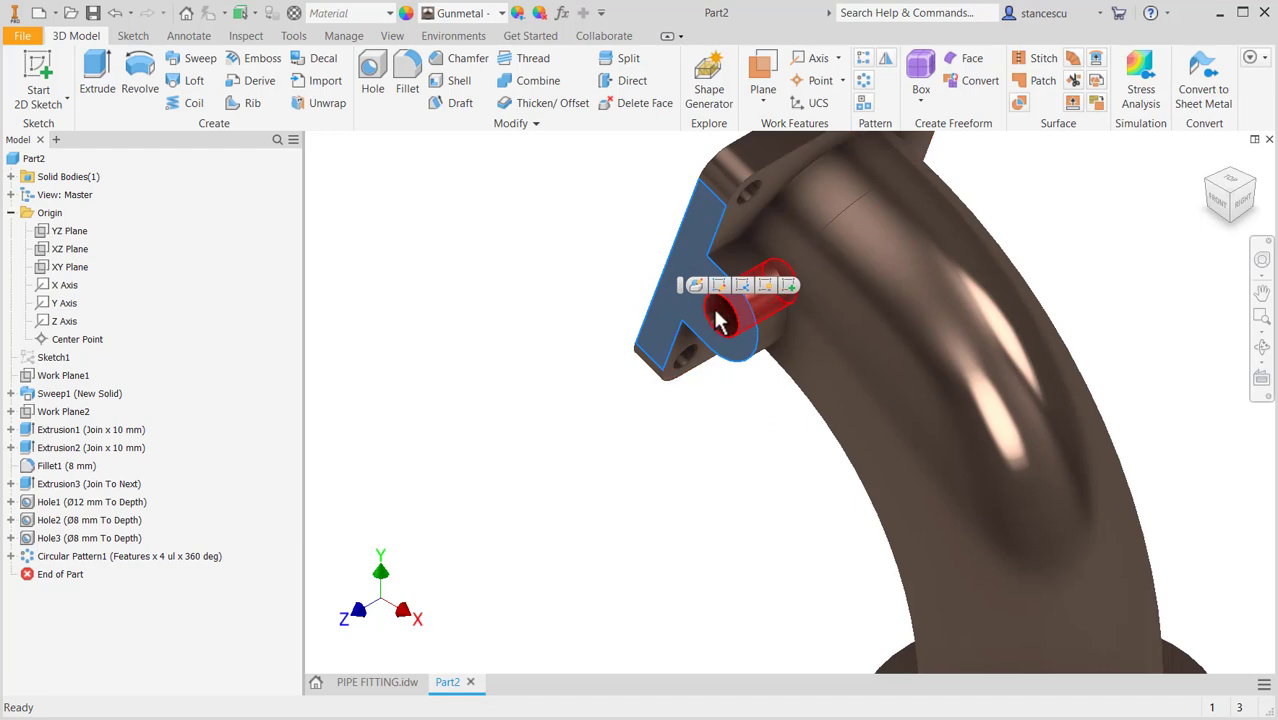
shift+middle_drag(616, 368, 665, 405)
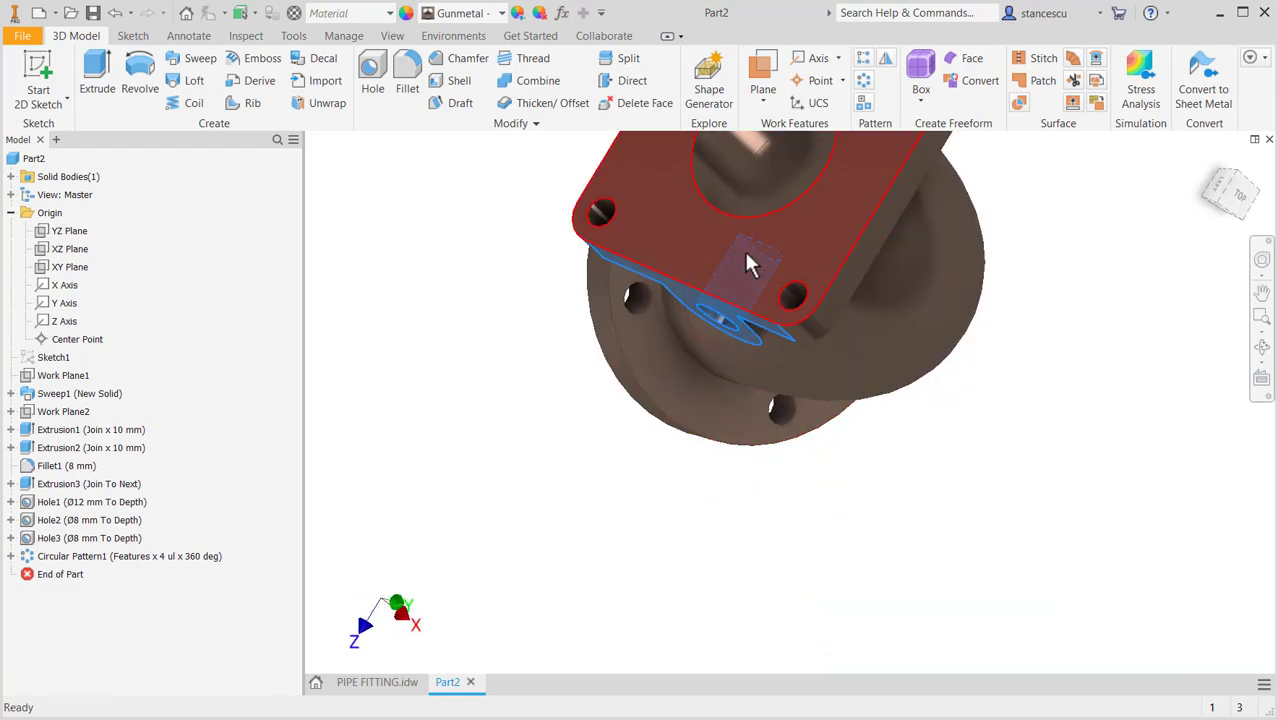
shift+middle_drag(746, 255, 908, 318)
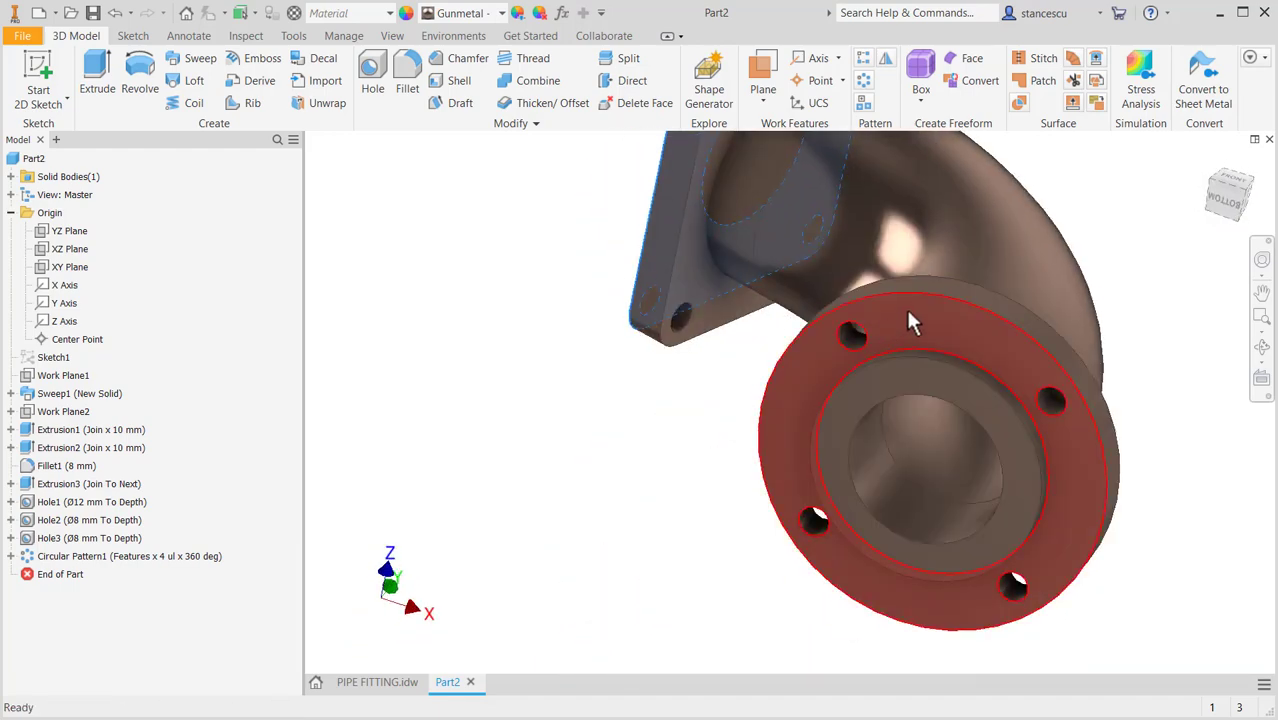
click(907, 314)
shift+middle_drag(901, 365, 940, 460)
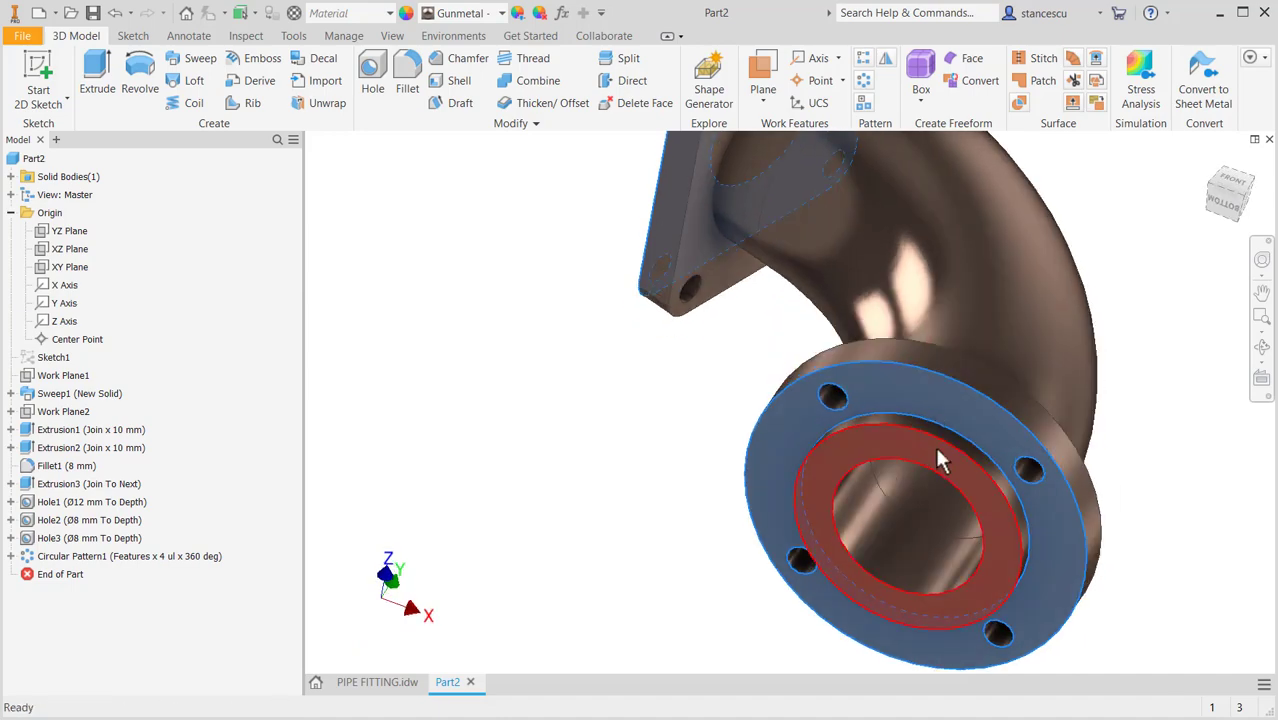
scroll(940, 460, down, 2)
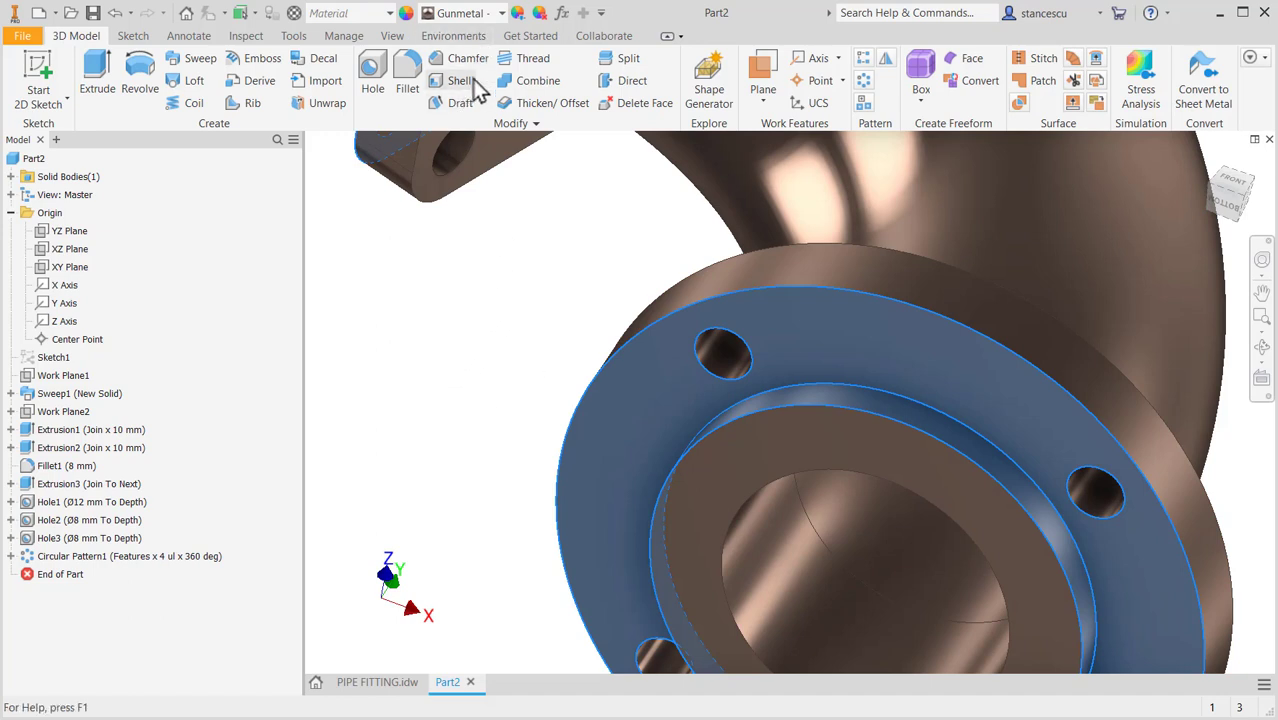
- Override the selected faces' appearance with Titanium - Polished, then return to Home view
click(482, 14)
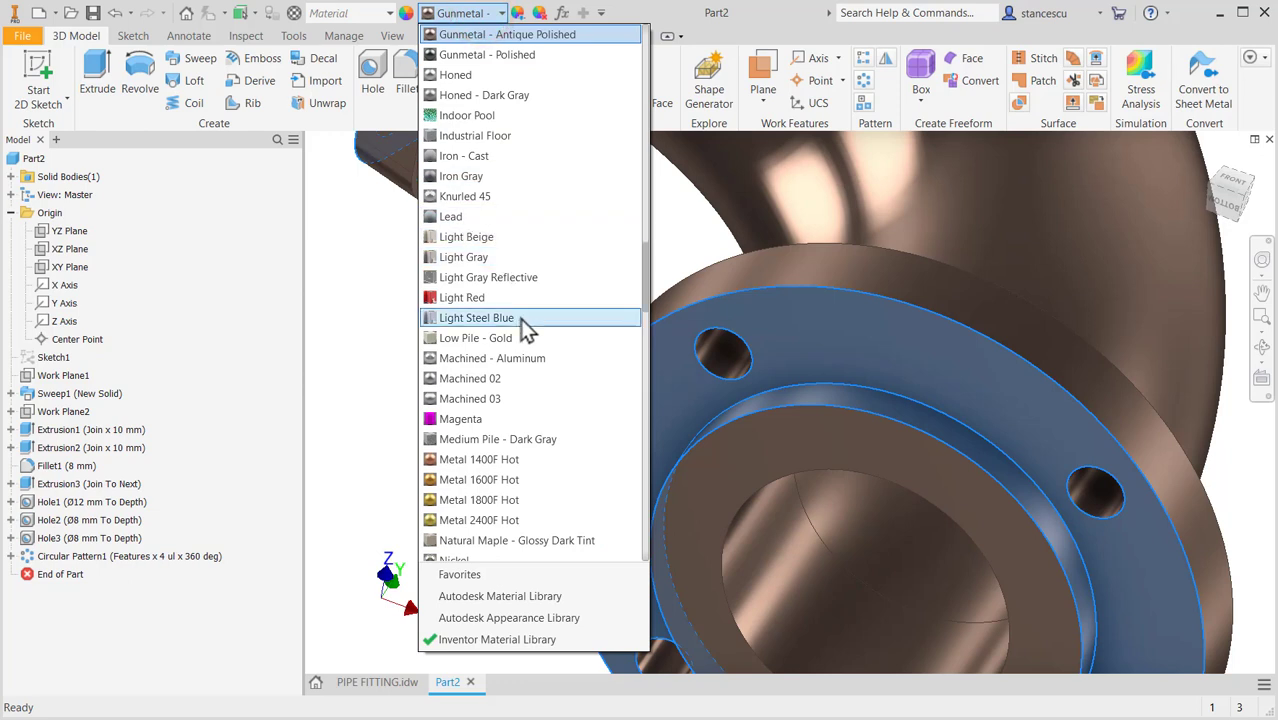
scroll(520, 319, down, 10)
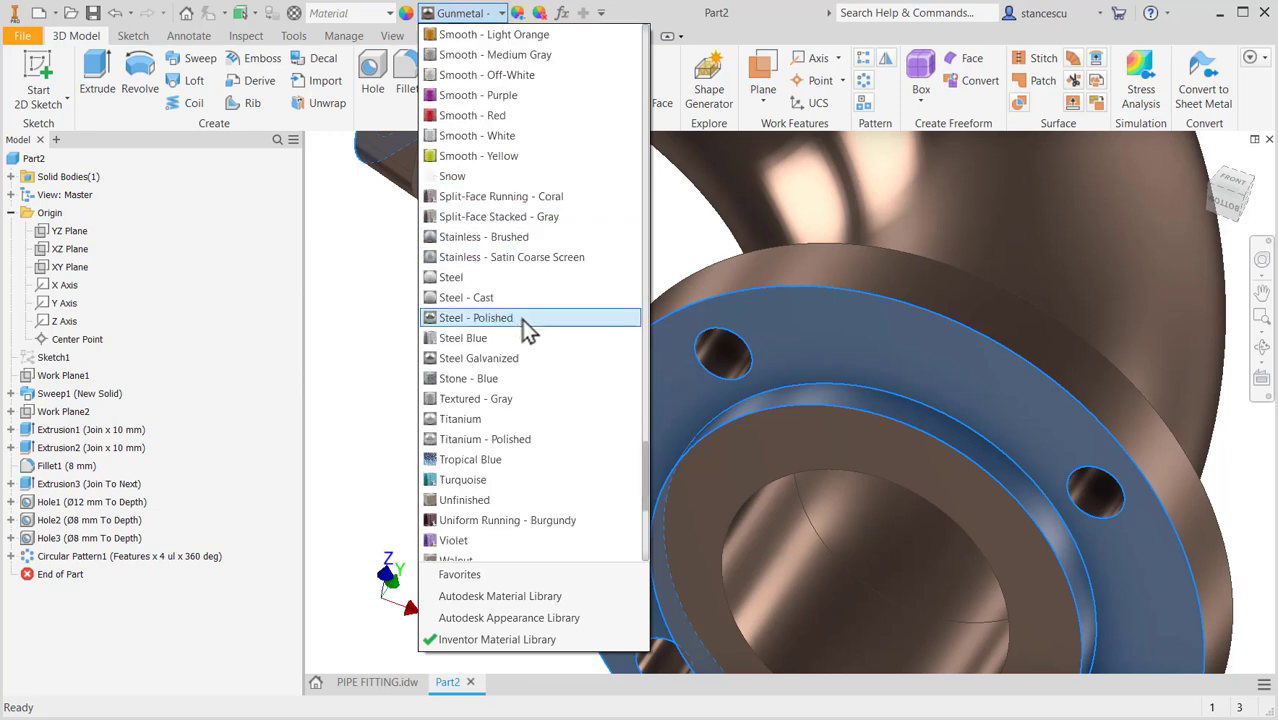
click(520, 440)
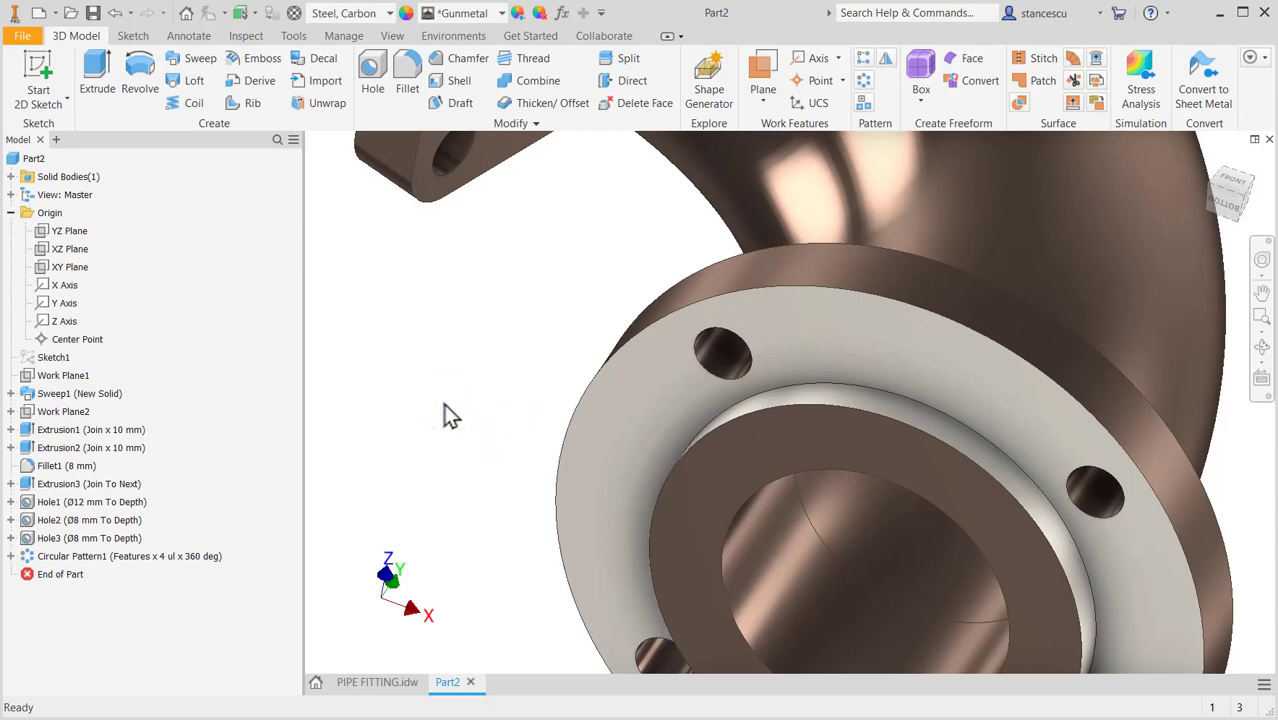
key(F6)
click(973, 299)
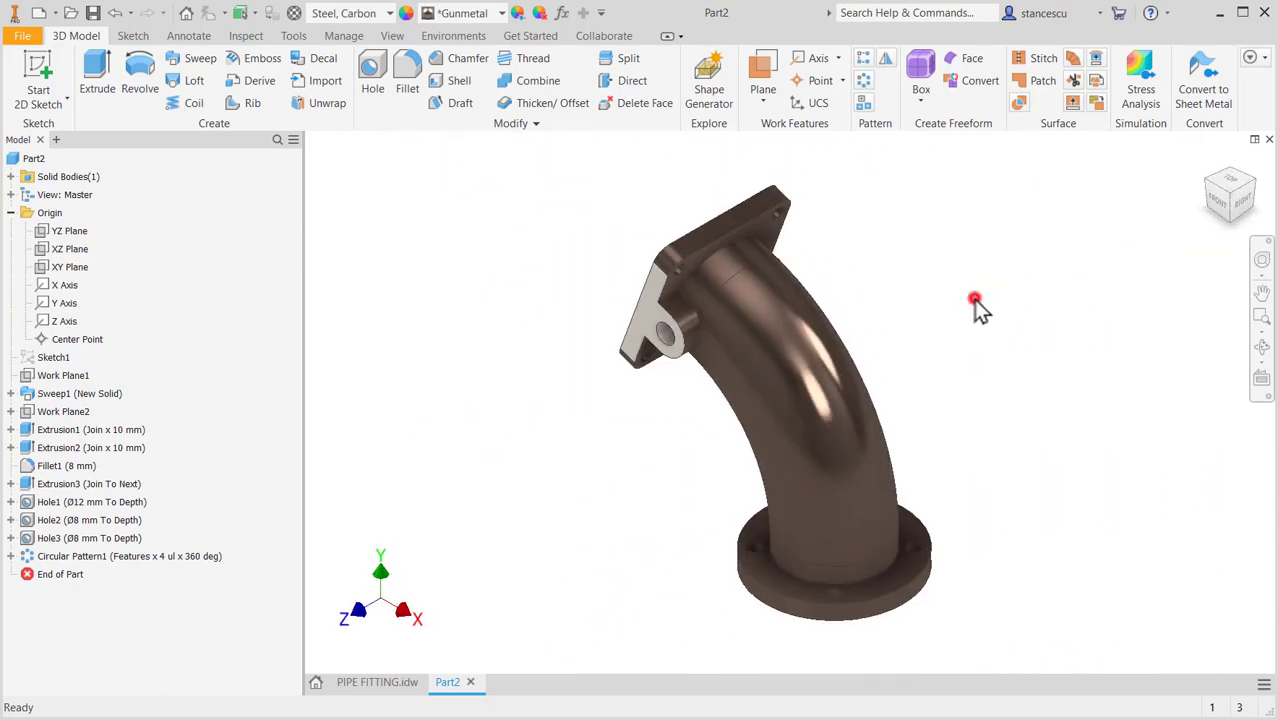
click(20, 158)
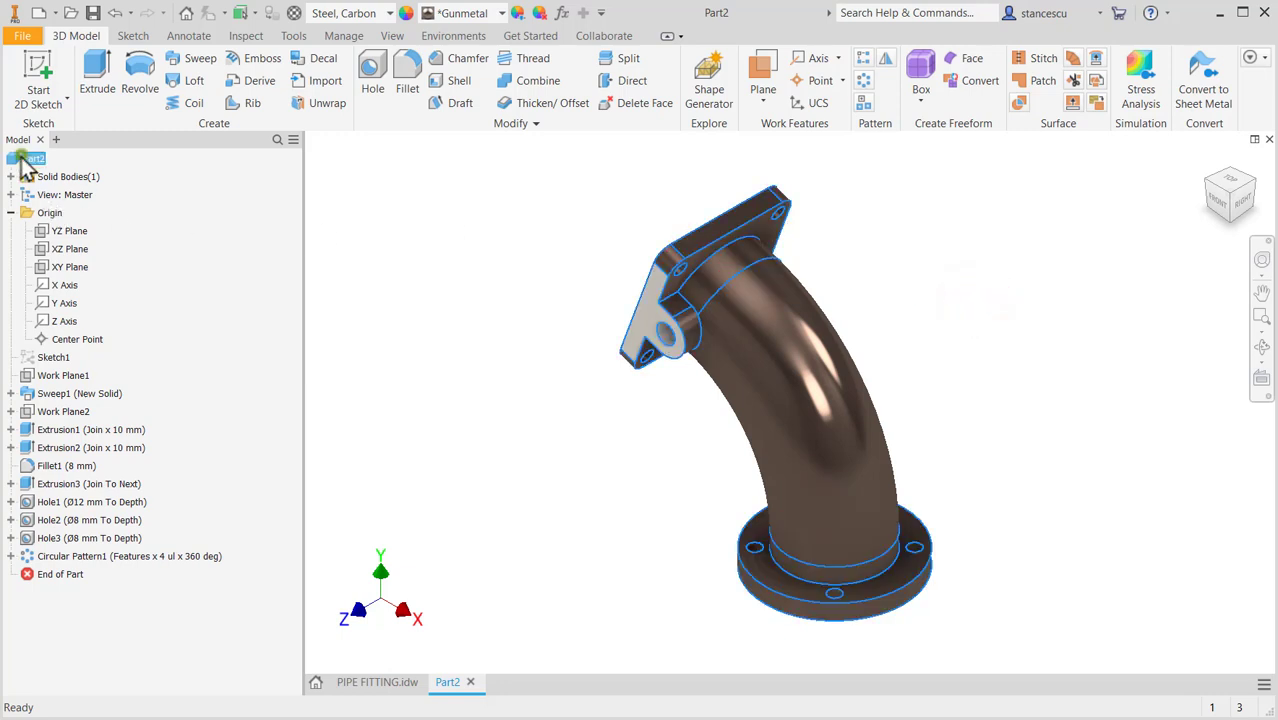
right_click(20, 158)
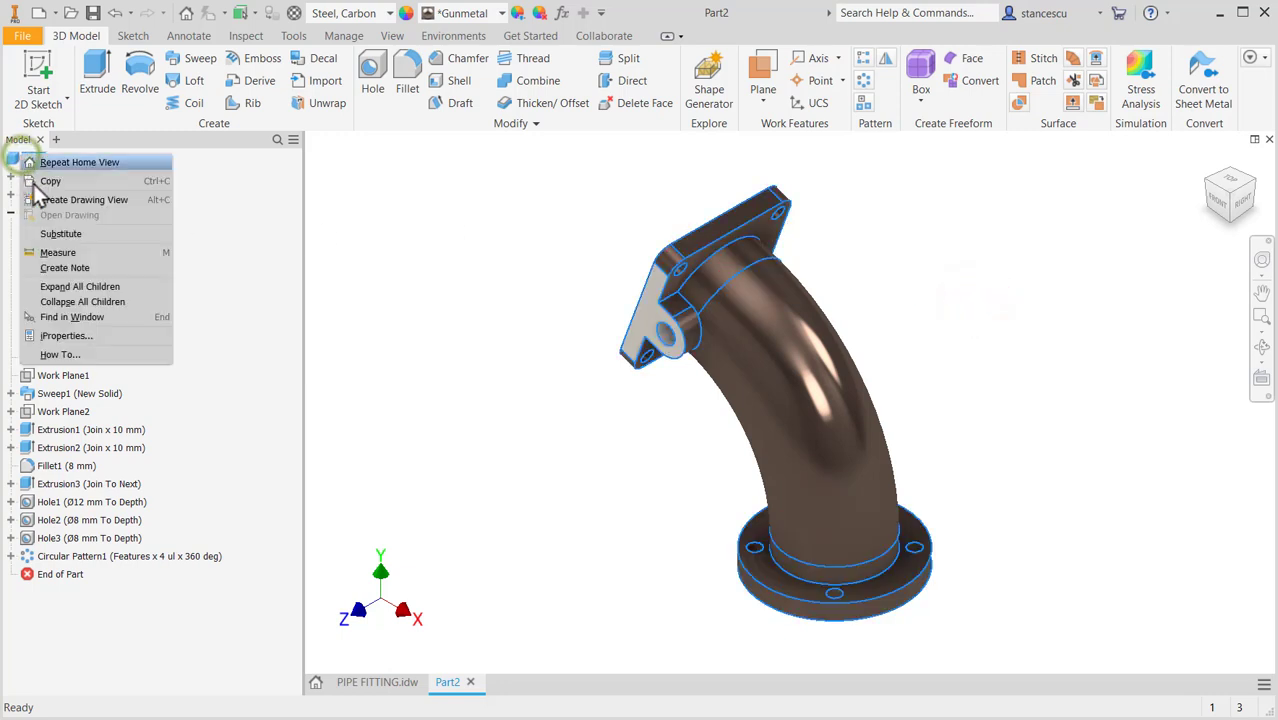
click(77, 335)
click(688, 113)
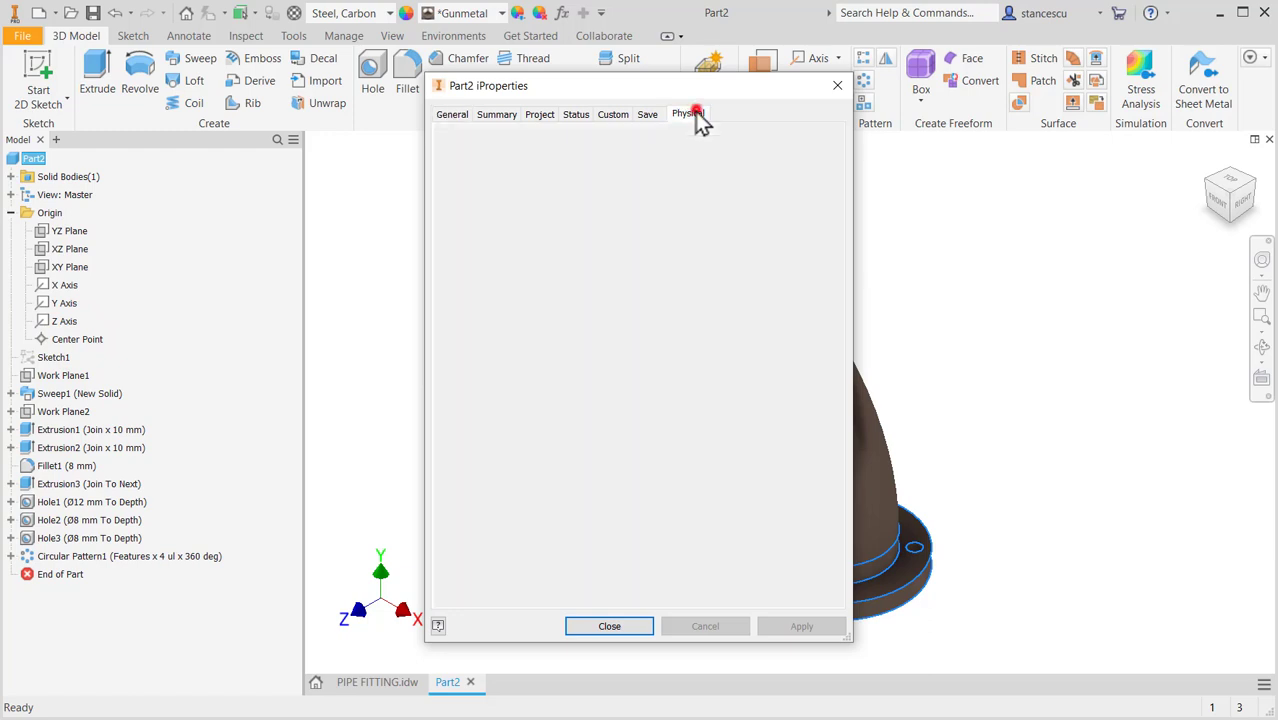
click(760, 157)
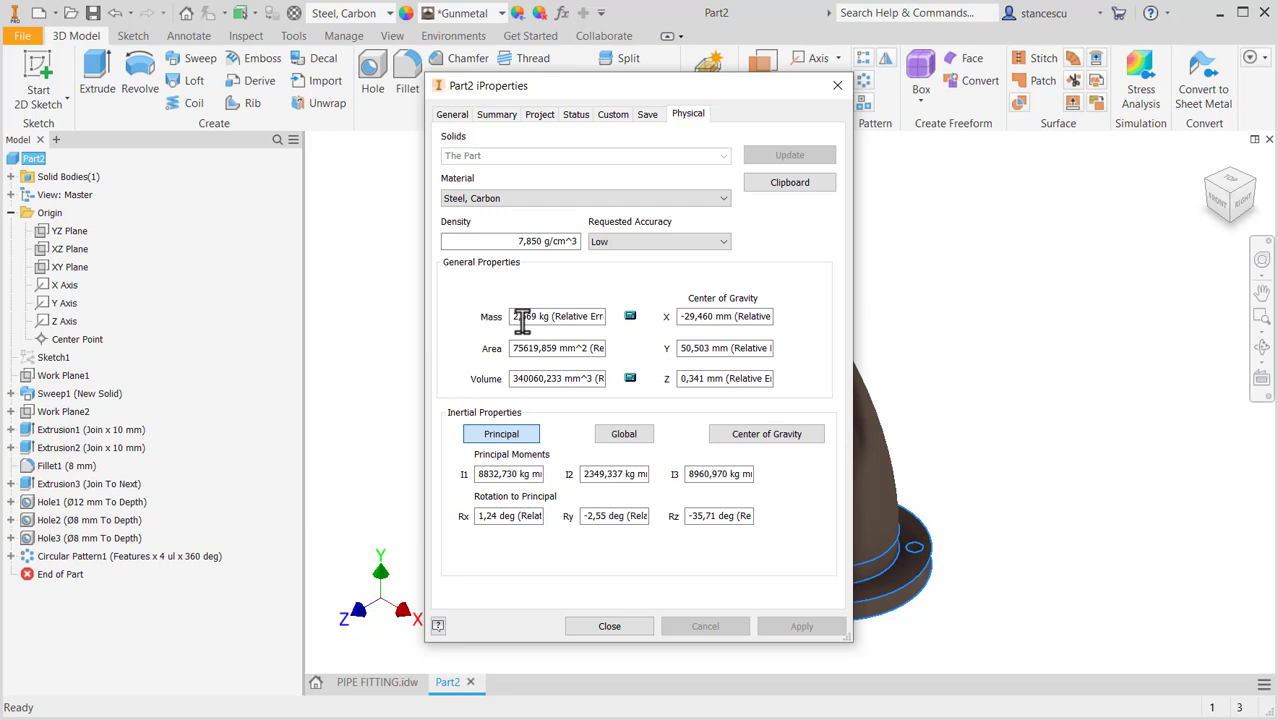
click(610, 626)
click(1058, 336)
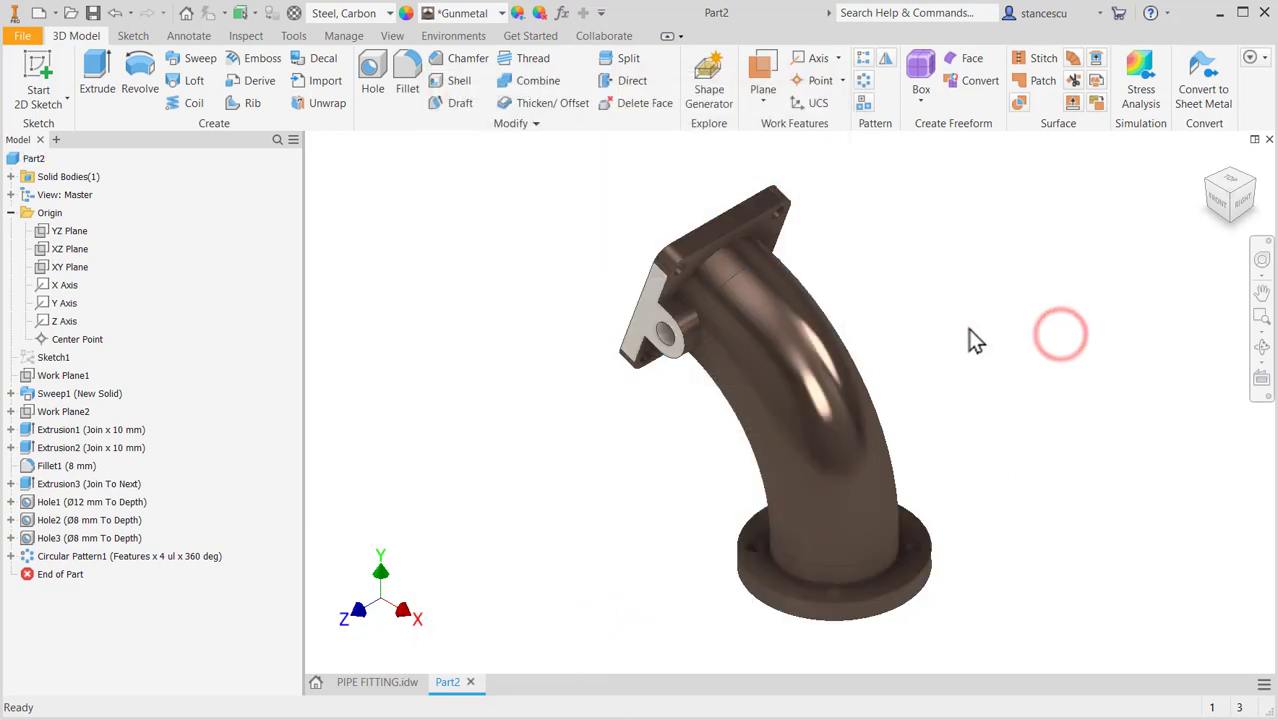